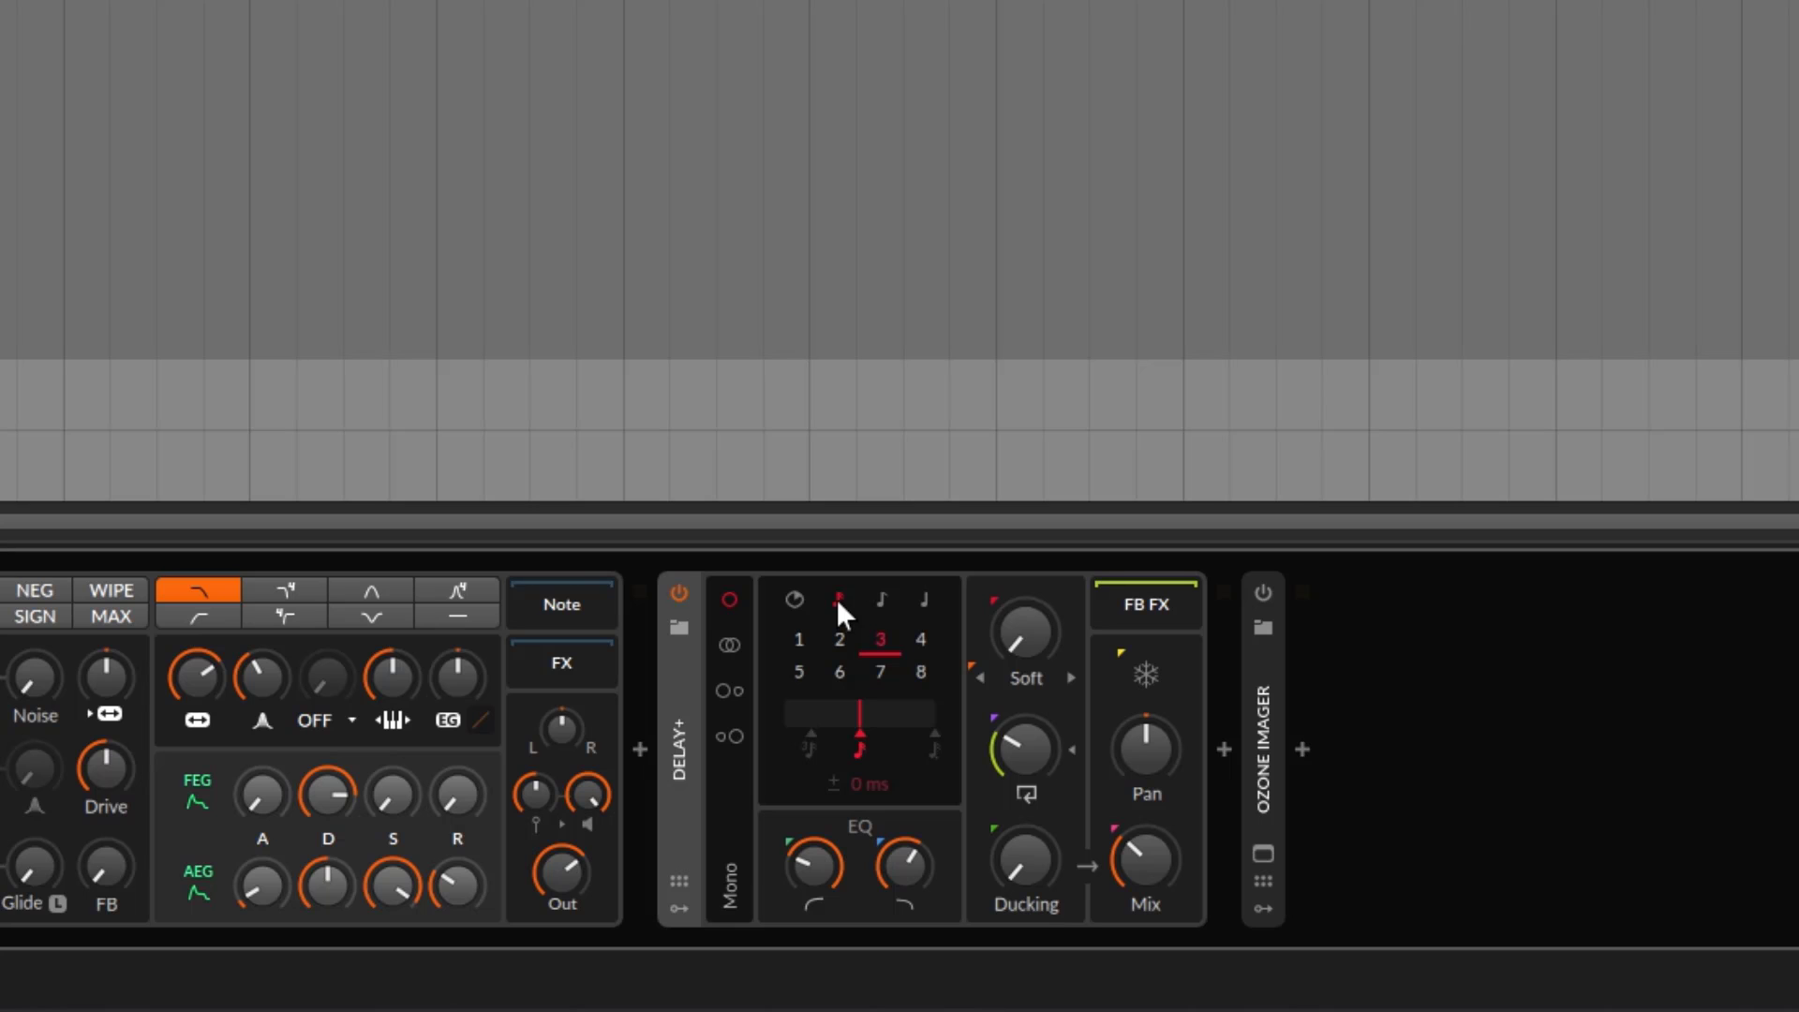
- Try 1 and 8 beats of delay in Delay+ and return the beat count to 3
{"action": "left_click", "coordinate": [804, 641]}
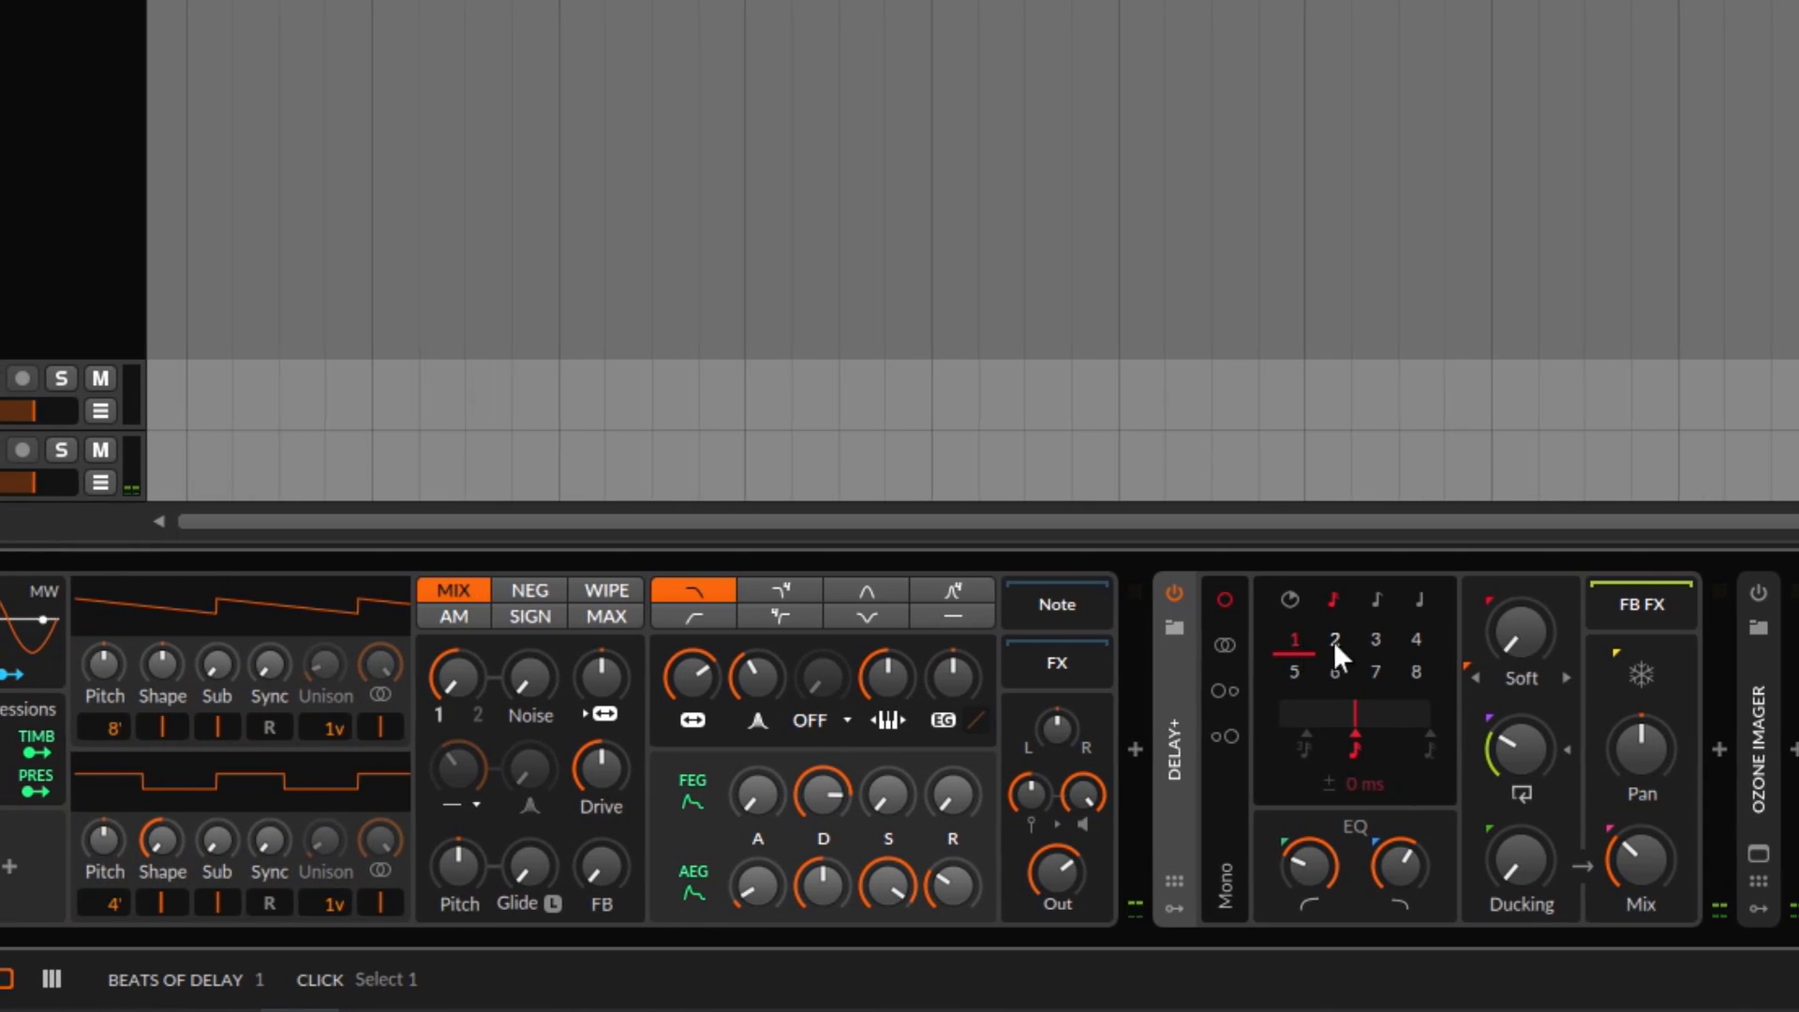
{"action": "left_click", "coordinate": [1414, 673]}
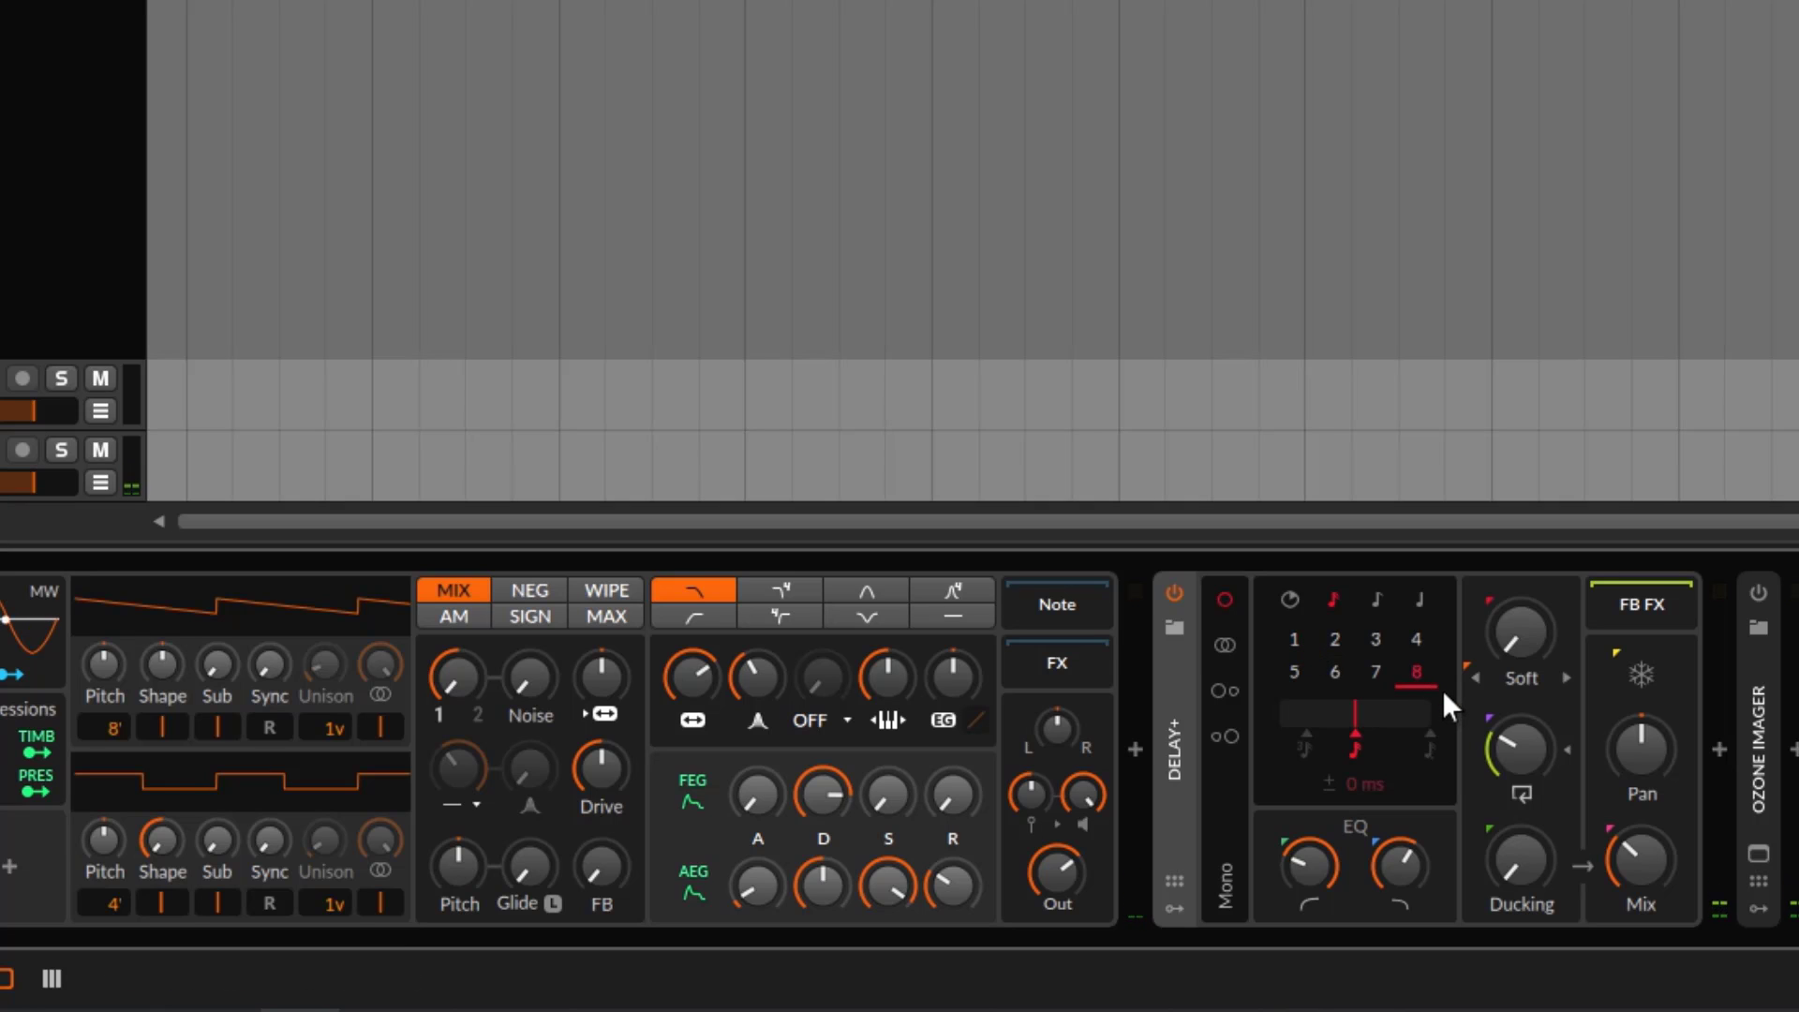
{"action": "left_click", "coordinate": [1375, 641]}
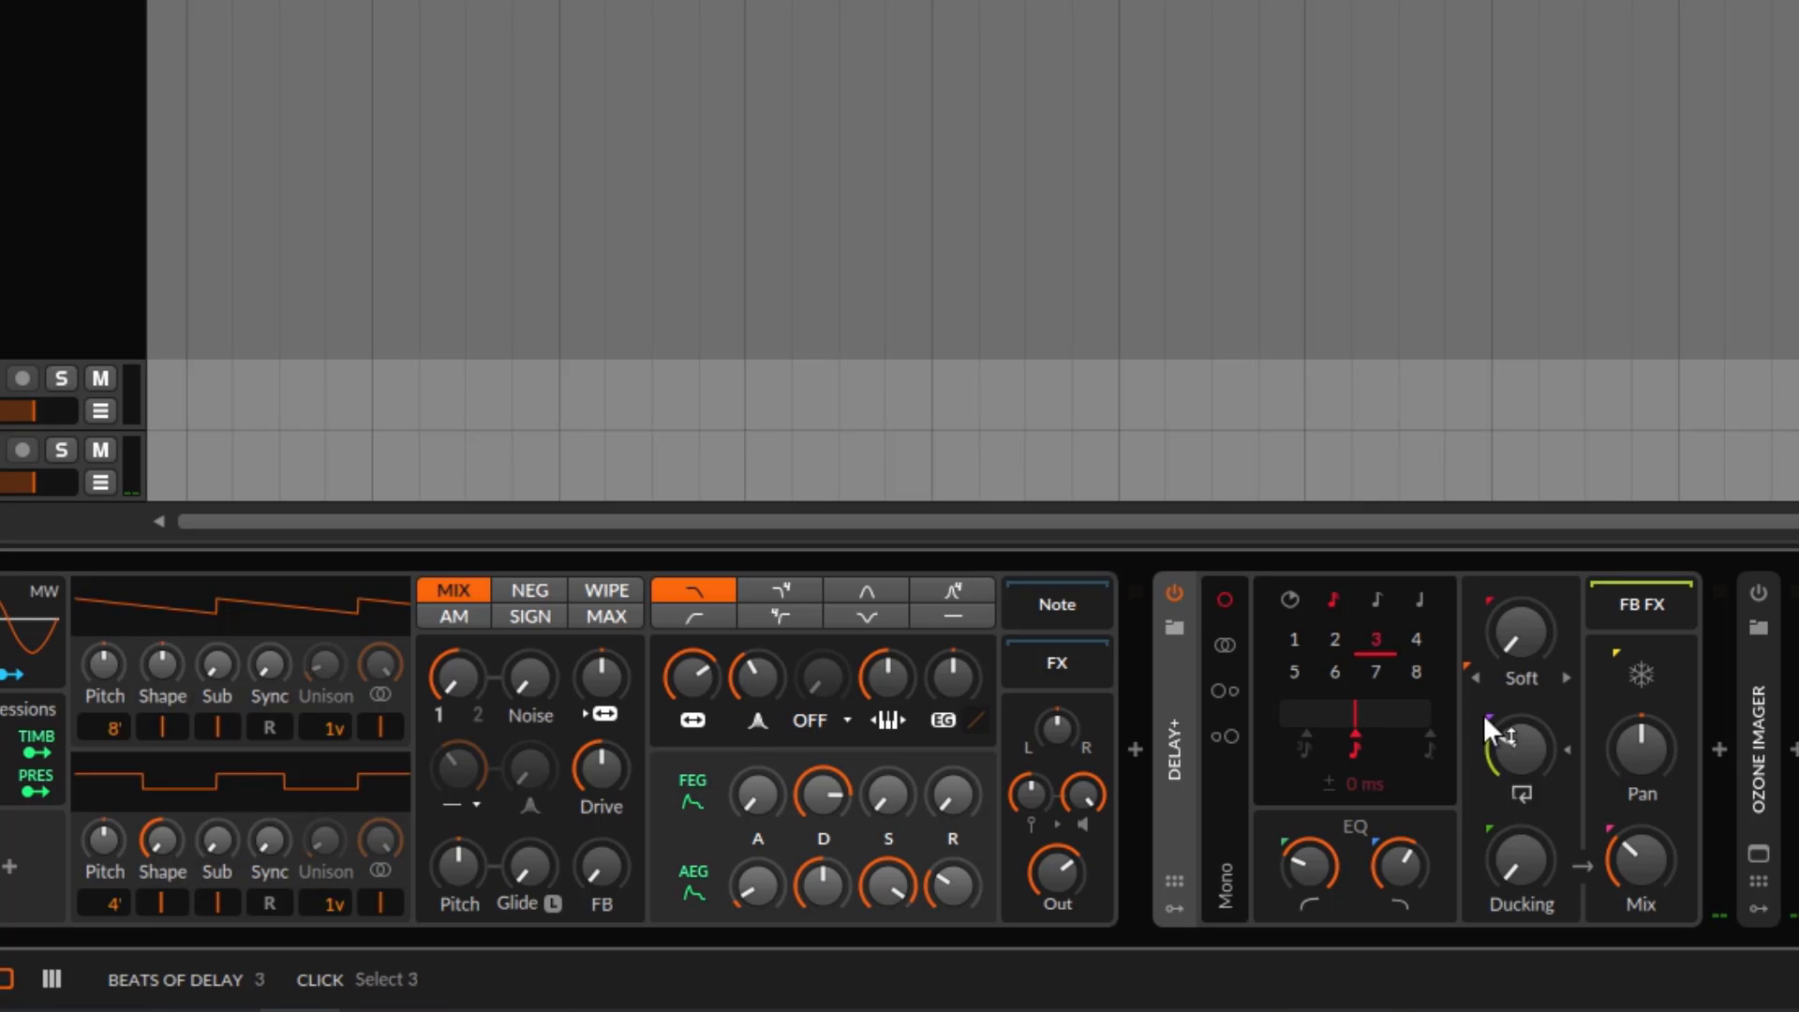
- Try the 8th and 4th delay units in Delay+ and return the unit to 16th
{"action": "left_click", "coordinate": [1376, 599]}
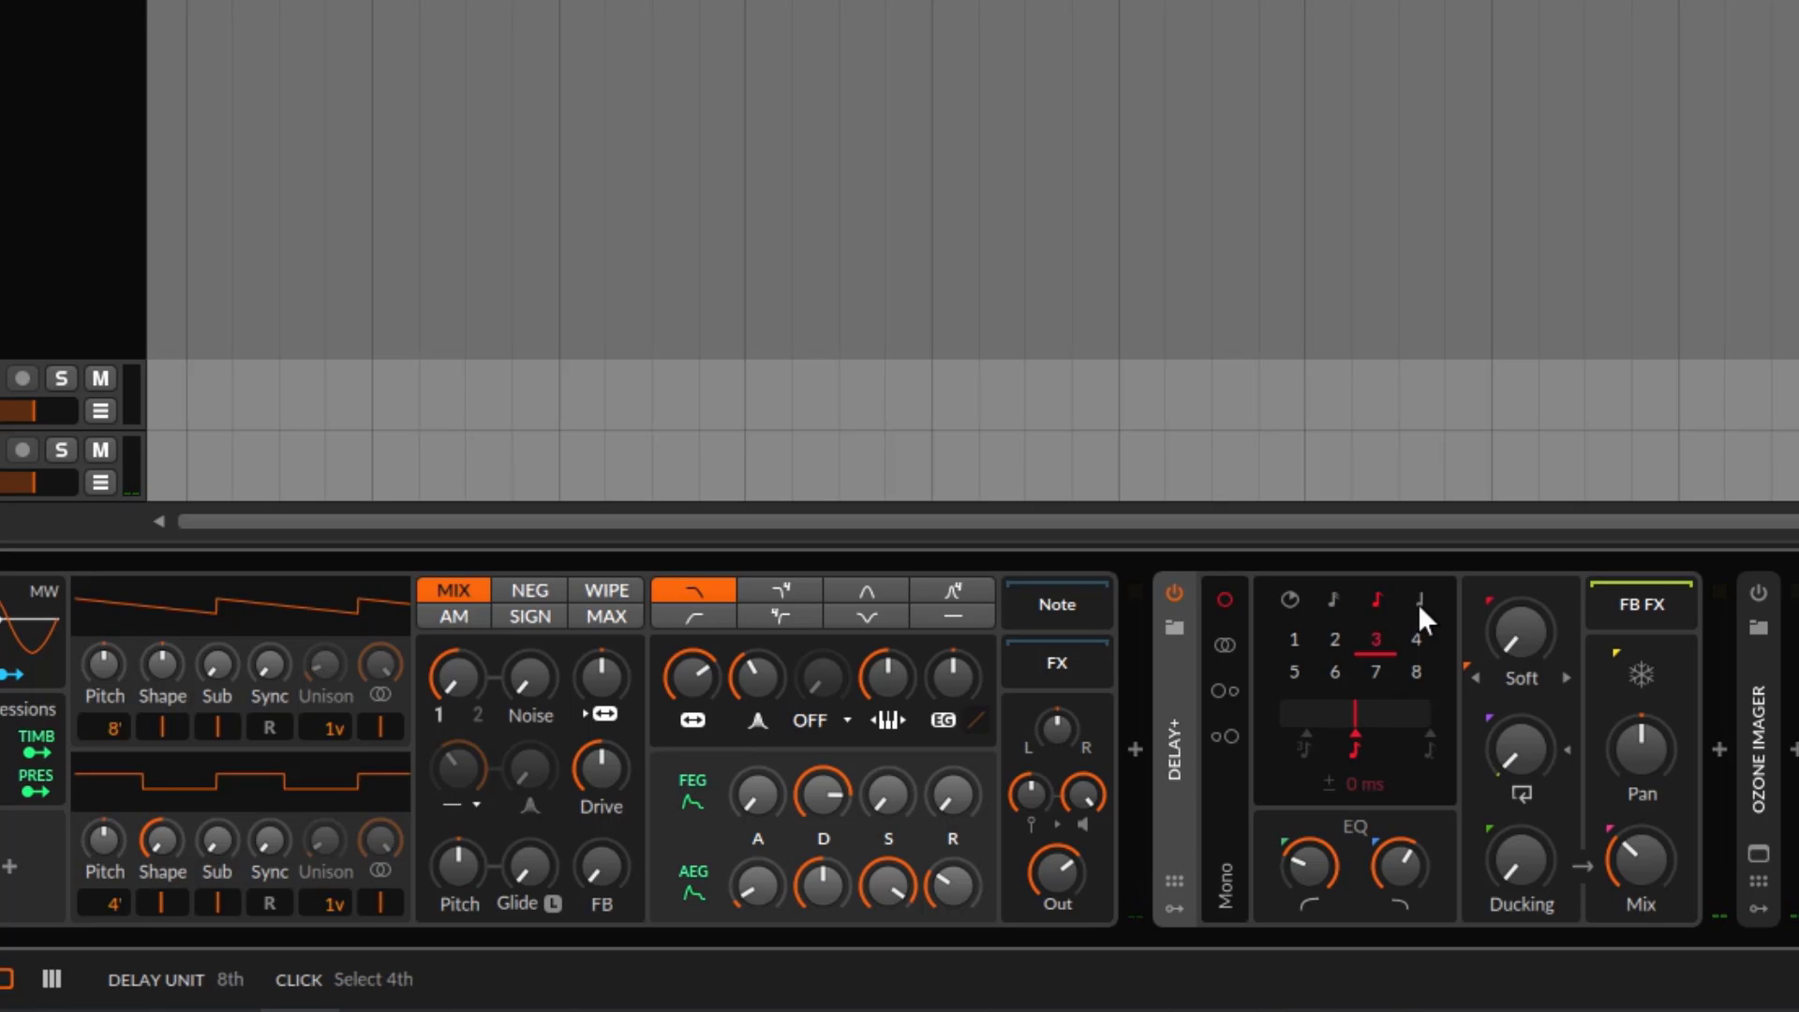
{"action": "left_click", "coordinate": [1421, 602]}
{"action": "left_click", "coordinate": [1340, 604]}
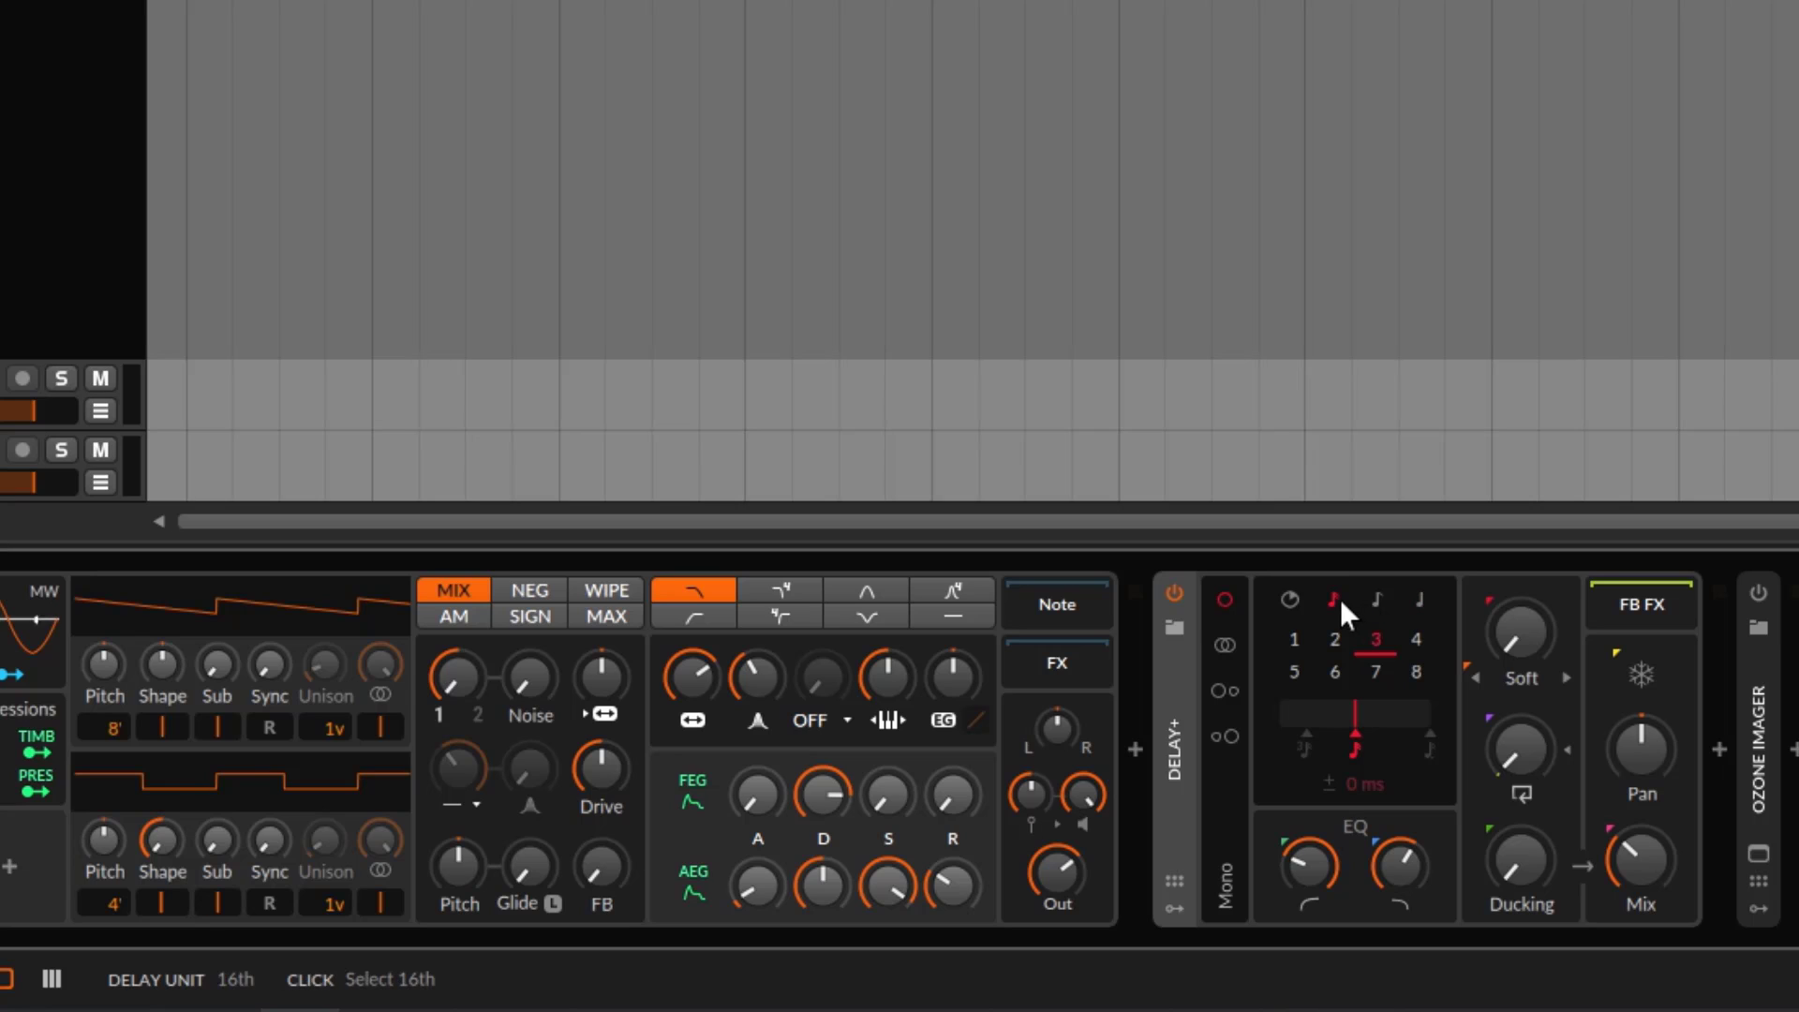
- Switch Delay+ to free time and sweep the delay time up to 5.00 s and down to 149 ms
{"action": "left_click", "coordinate": [1289, 598]}
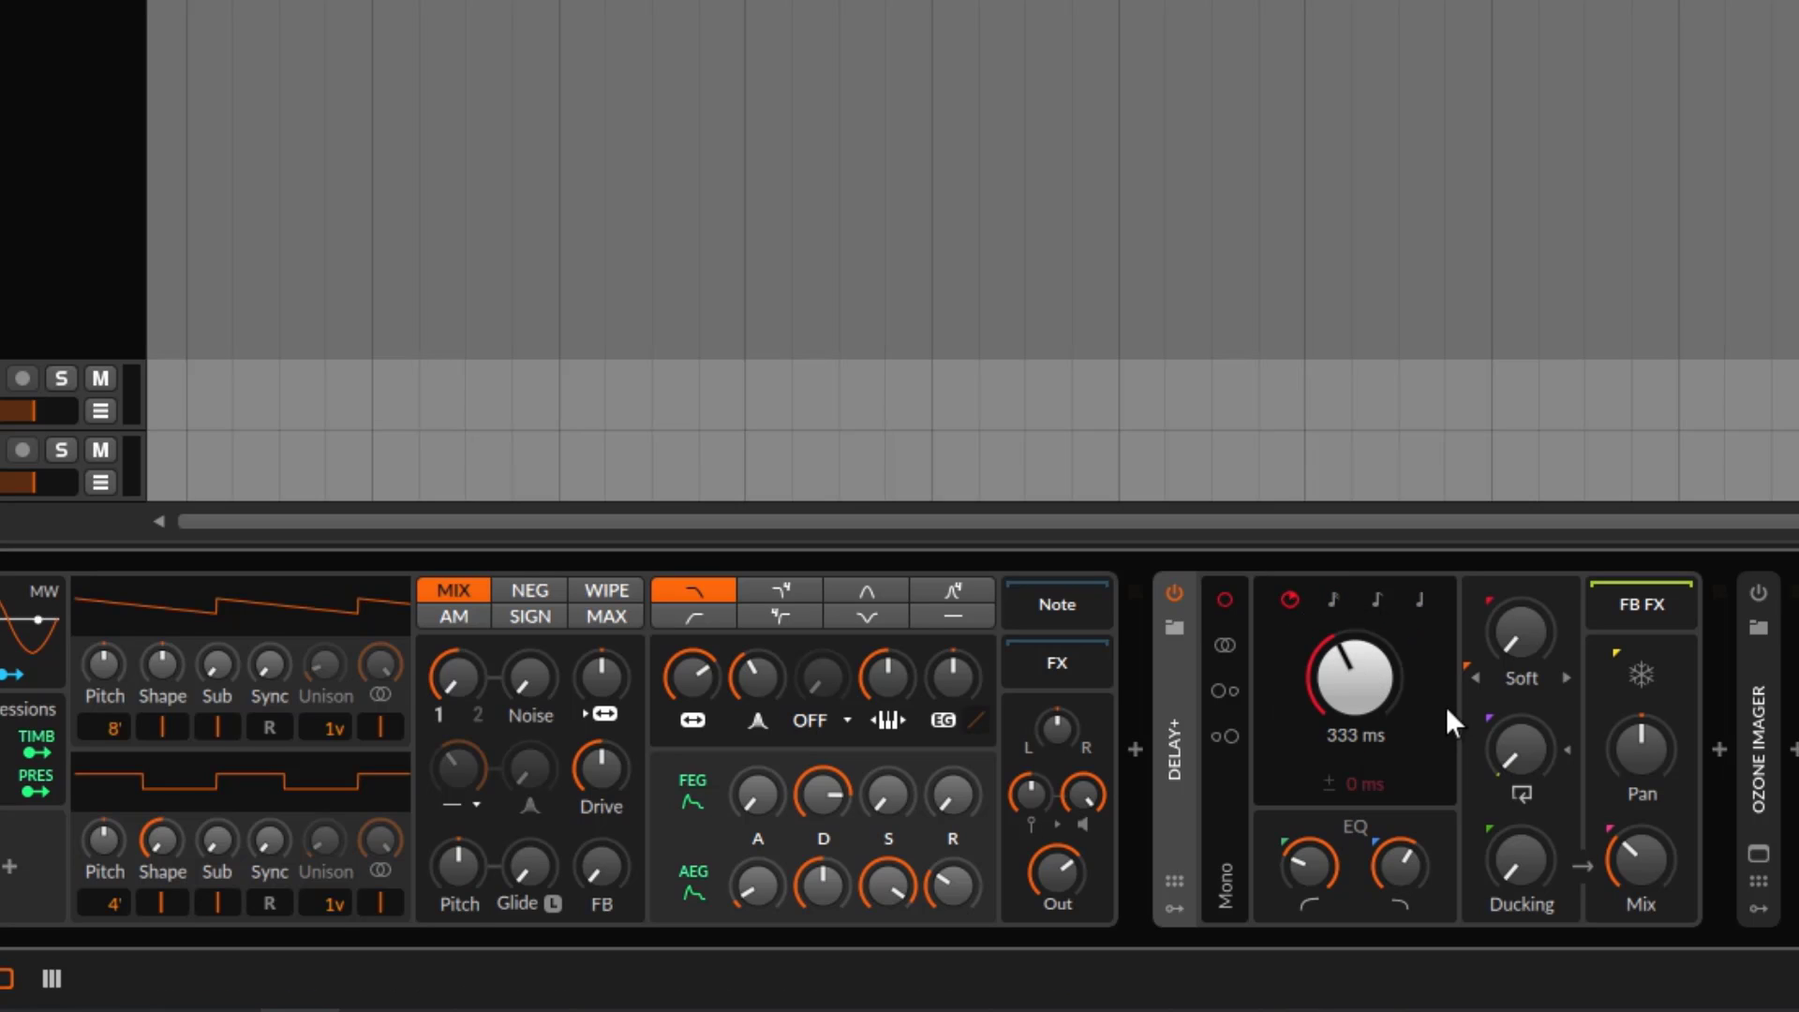
{"action": "left_click_drag", "start_coordinate": [1358, 699], "coordinate": [1358, 525]}
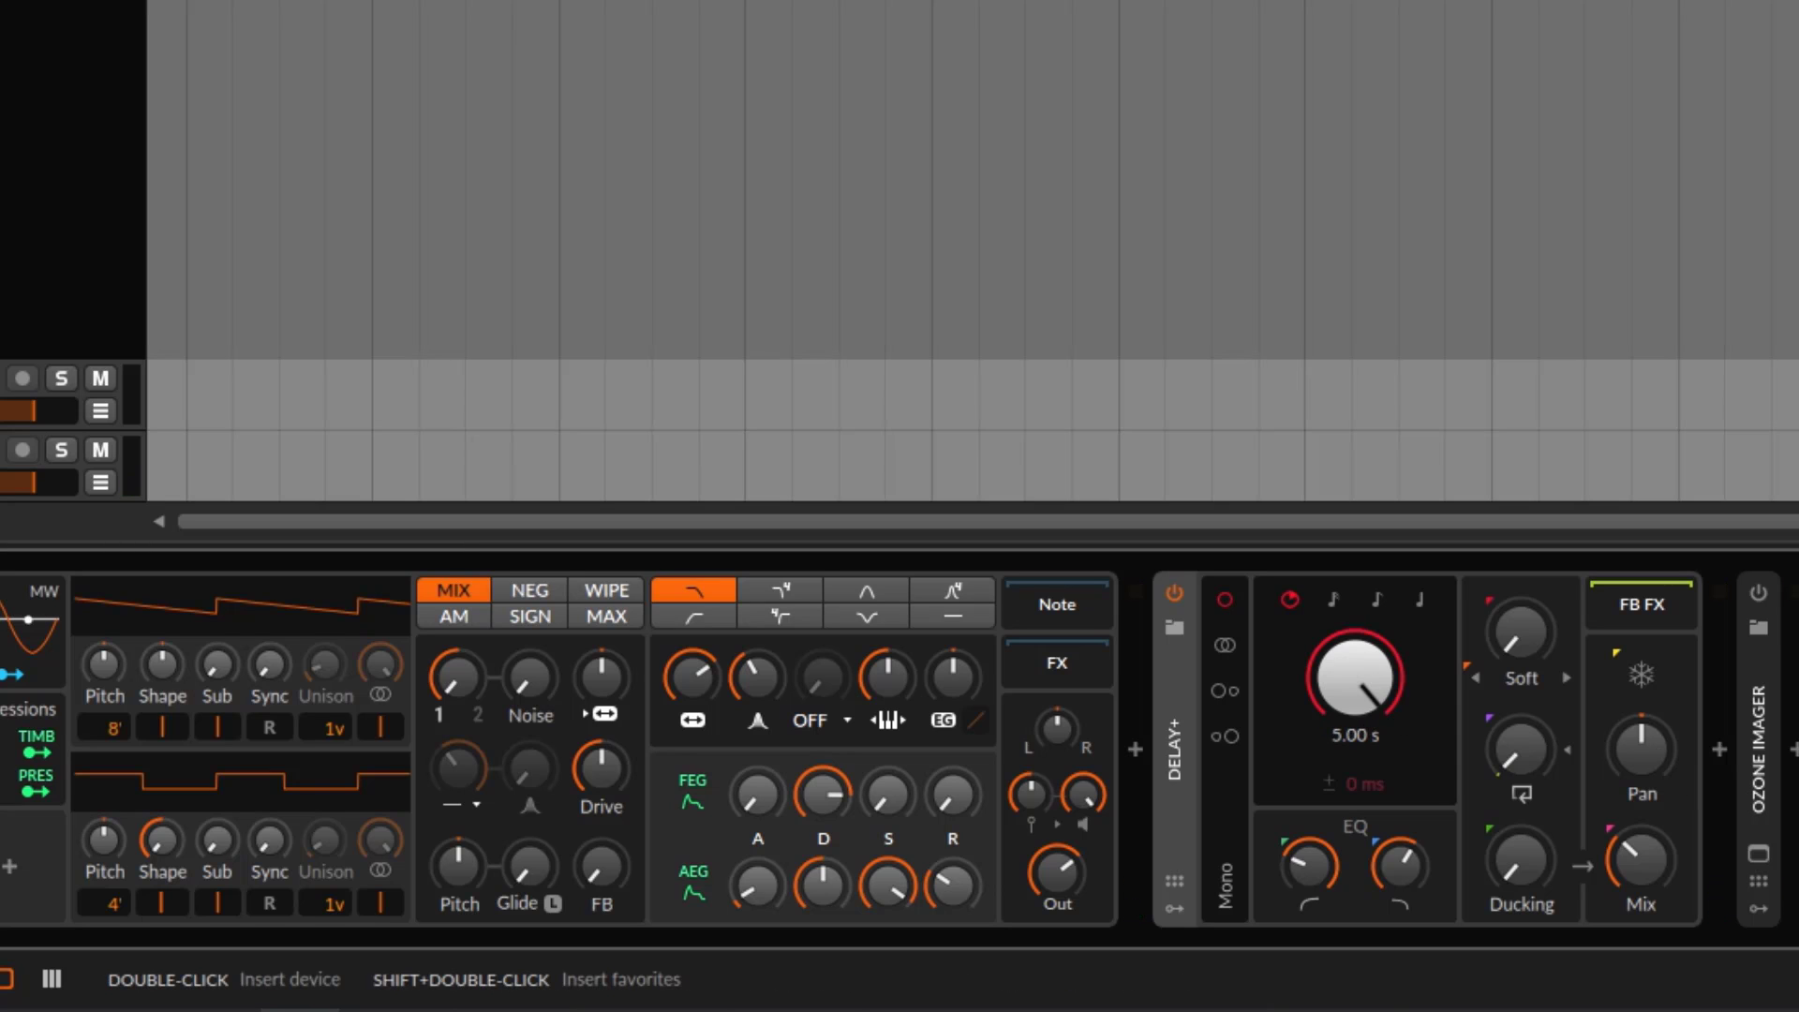
{"action": "left_click_drag", "start_coordinate": [1355, 677], "coordinate": [1355, 740]}
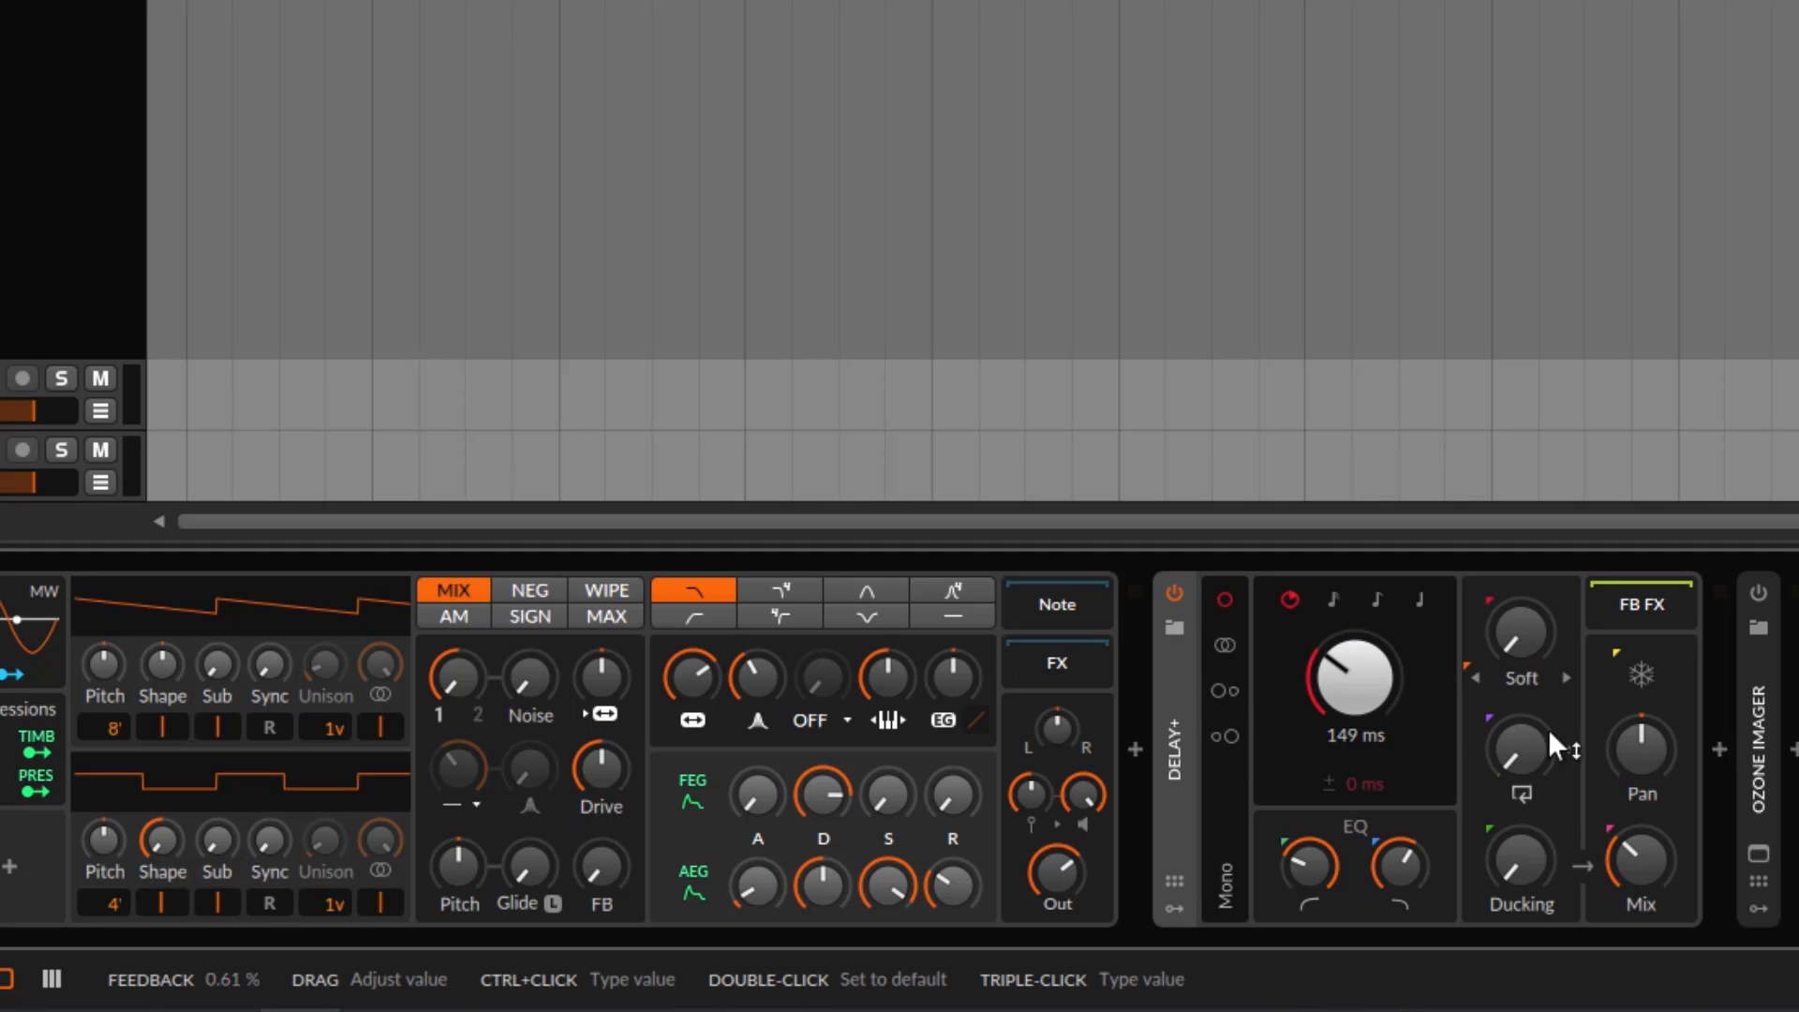
- Raise the feedback to 62.9 % and lengthen the free delay time, returning the delay unit to 16th
{"action": "left_click_drag", "start_coordinate": [1520, 794], "coordinate": [1531, 738]}
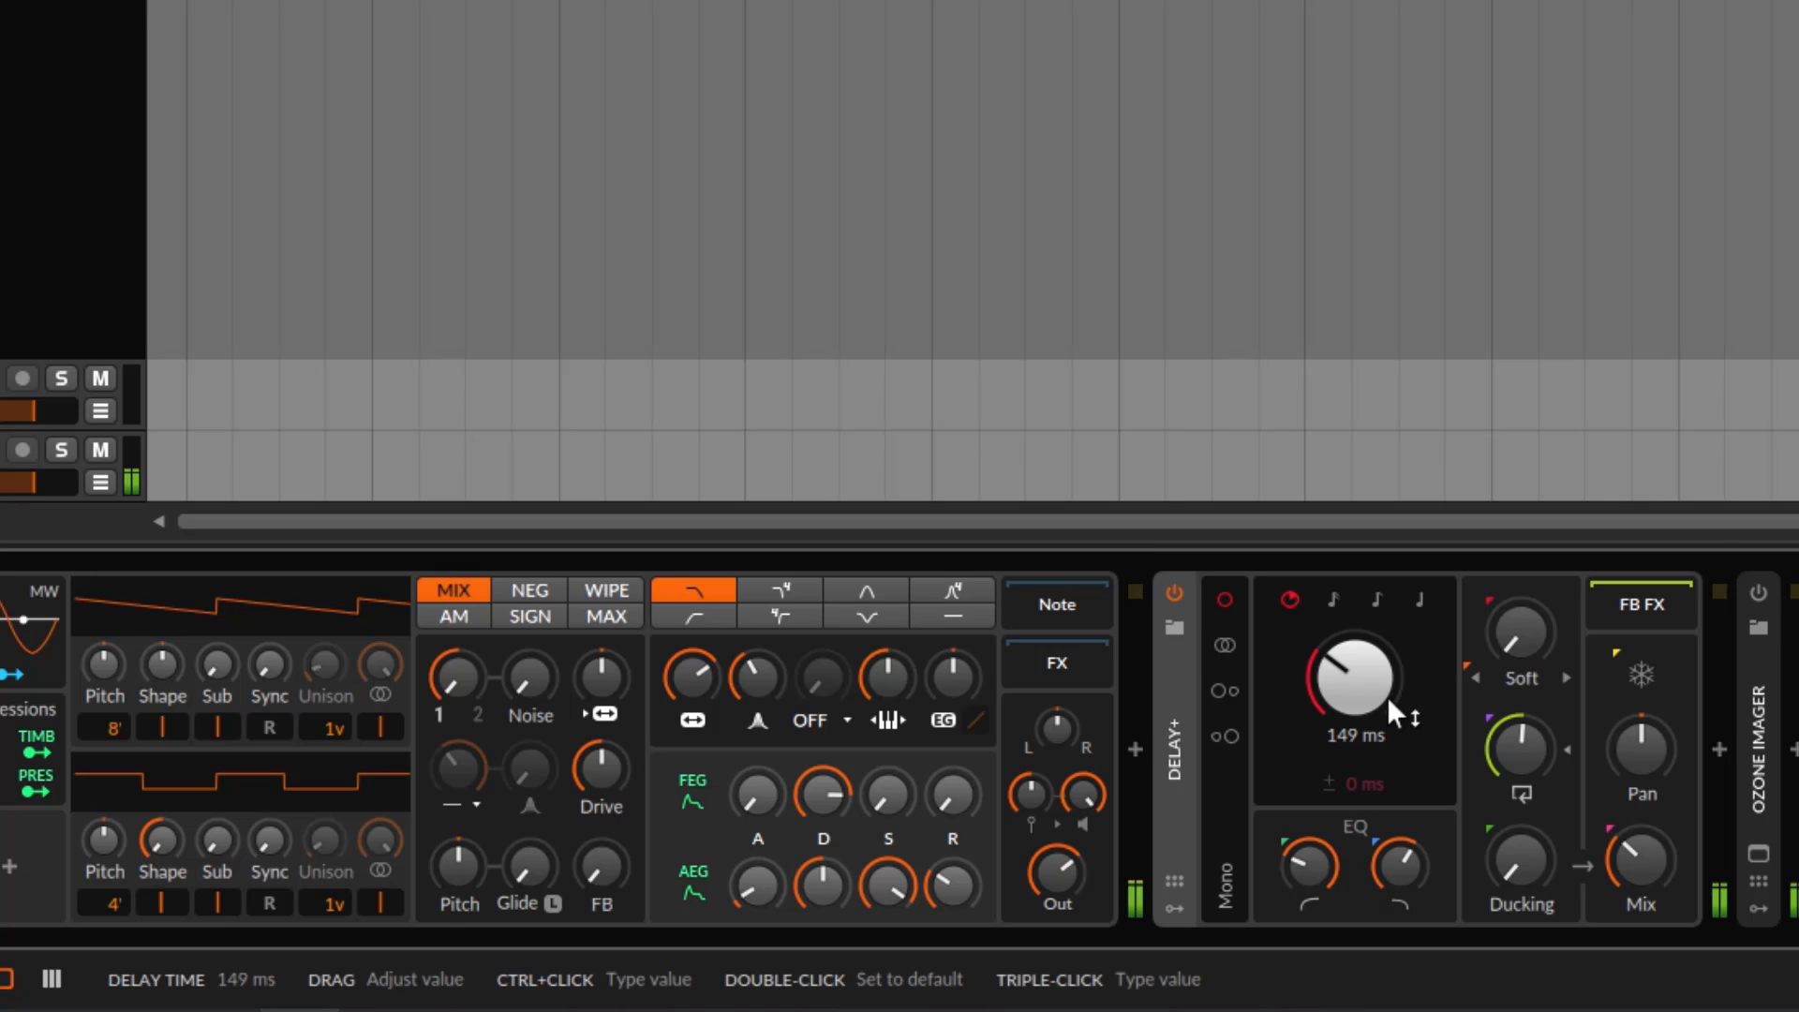
{"action": "left_click_drag", "start_coordinate": [1387, 695], "coordinate": [1387, 653]}
{"action": "left_click", "coordinate": [1333, 600]}
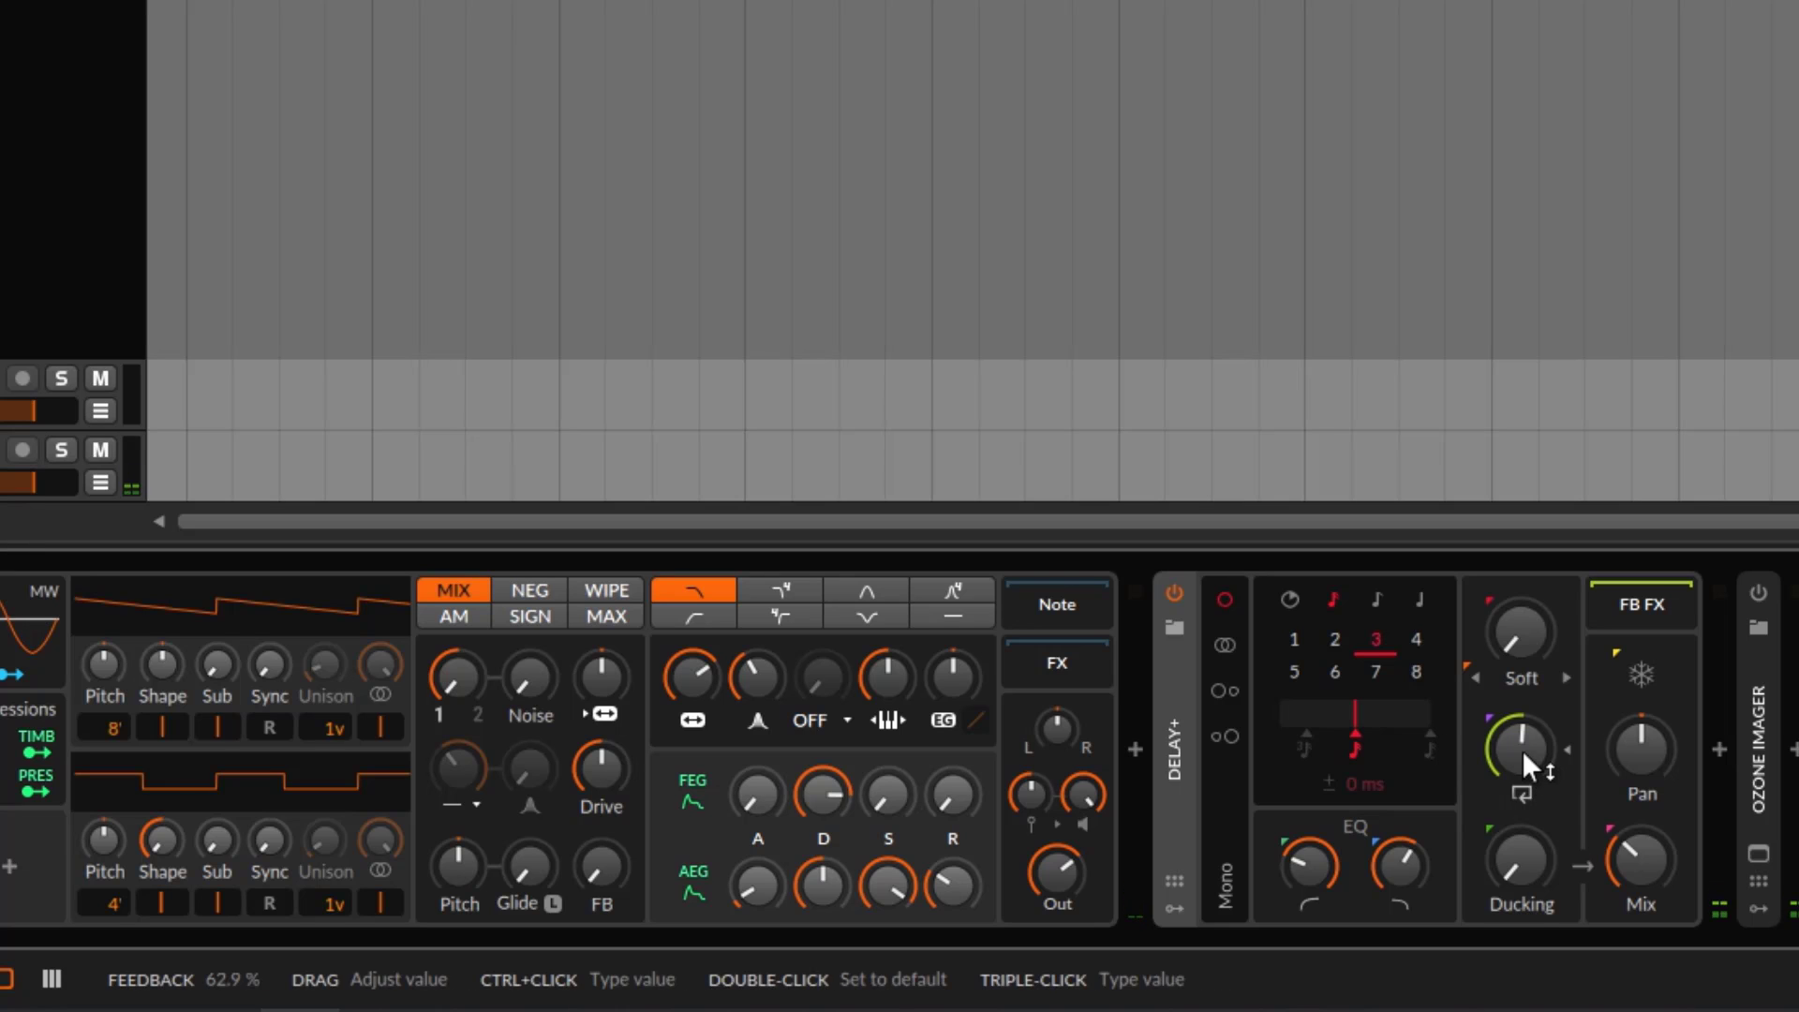
- Push the Delay+ feedback up to its maximum and bring it back down to a low amount
{"action": "left_click_drag", "start_coordinate": [1522, 750], "coordinate": [1522, 730]}
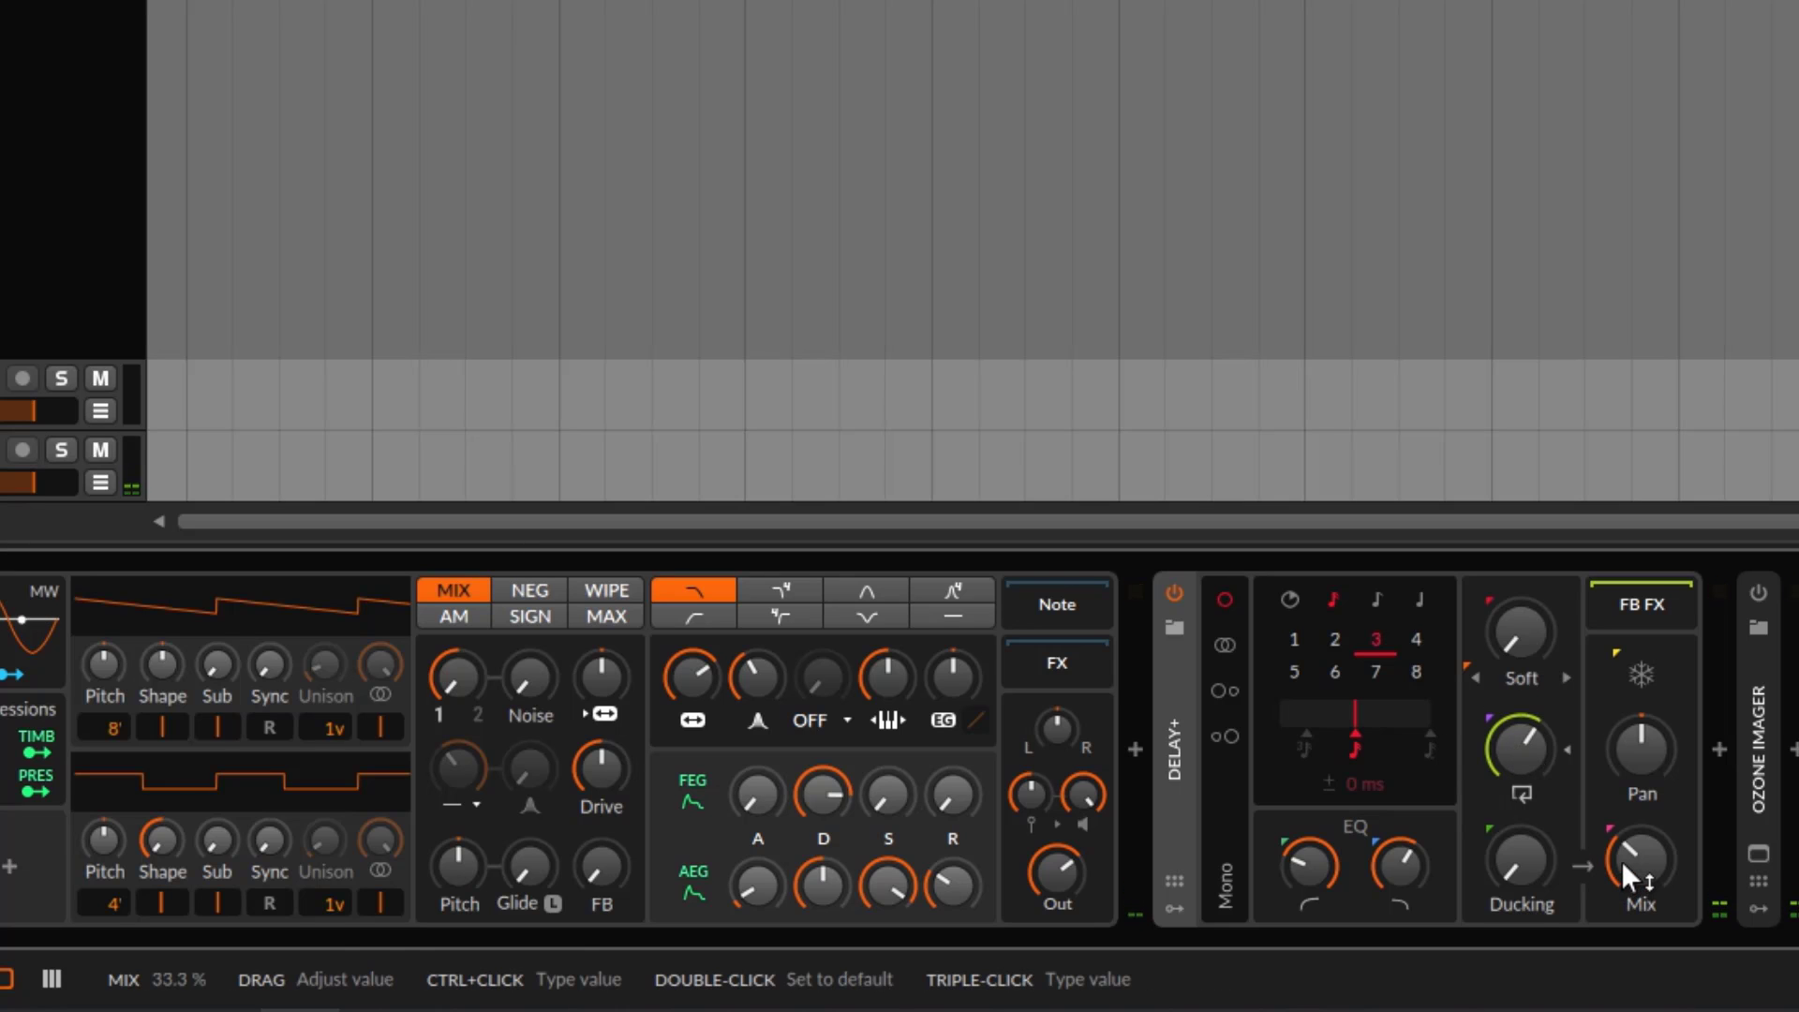
{"action": "left_click_drag", "start_coordinate": [1527, 753], "coordinate": [1523, 747]}
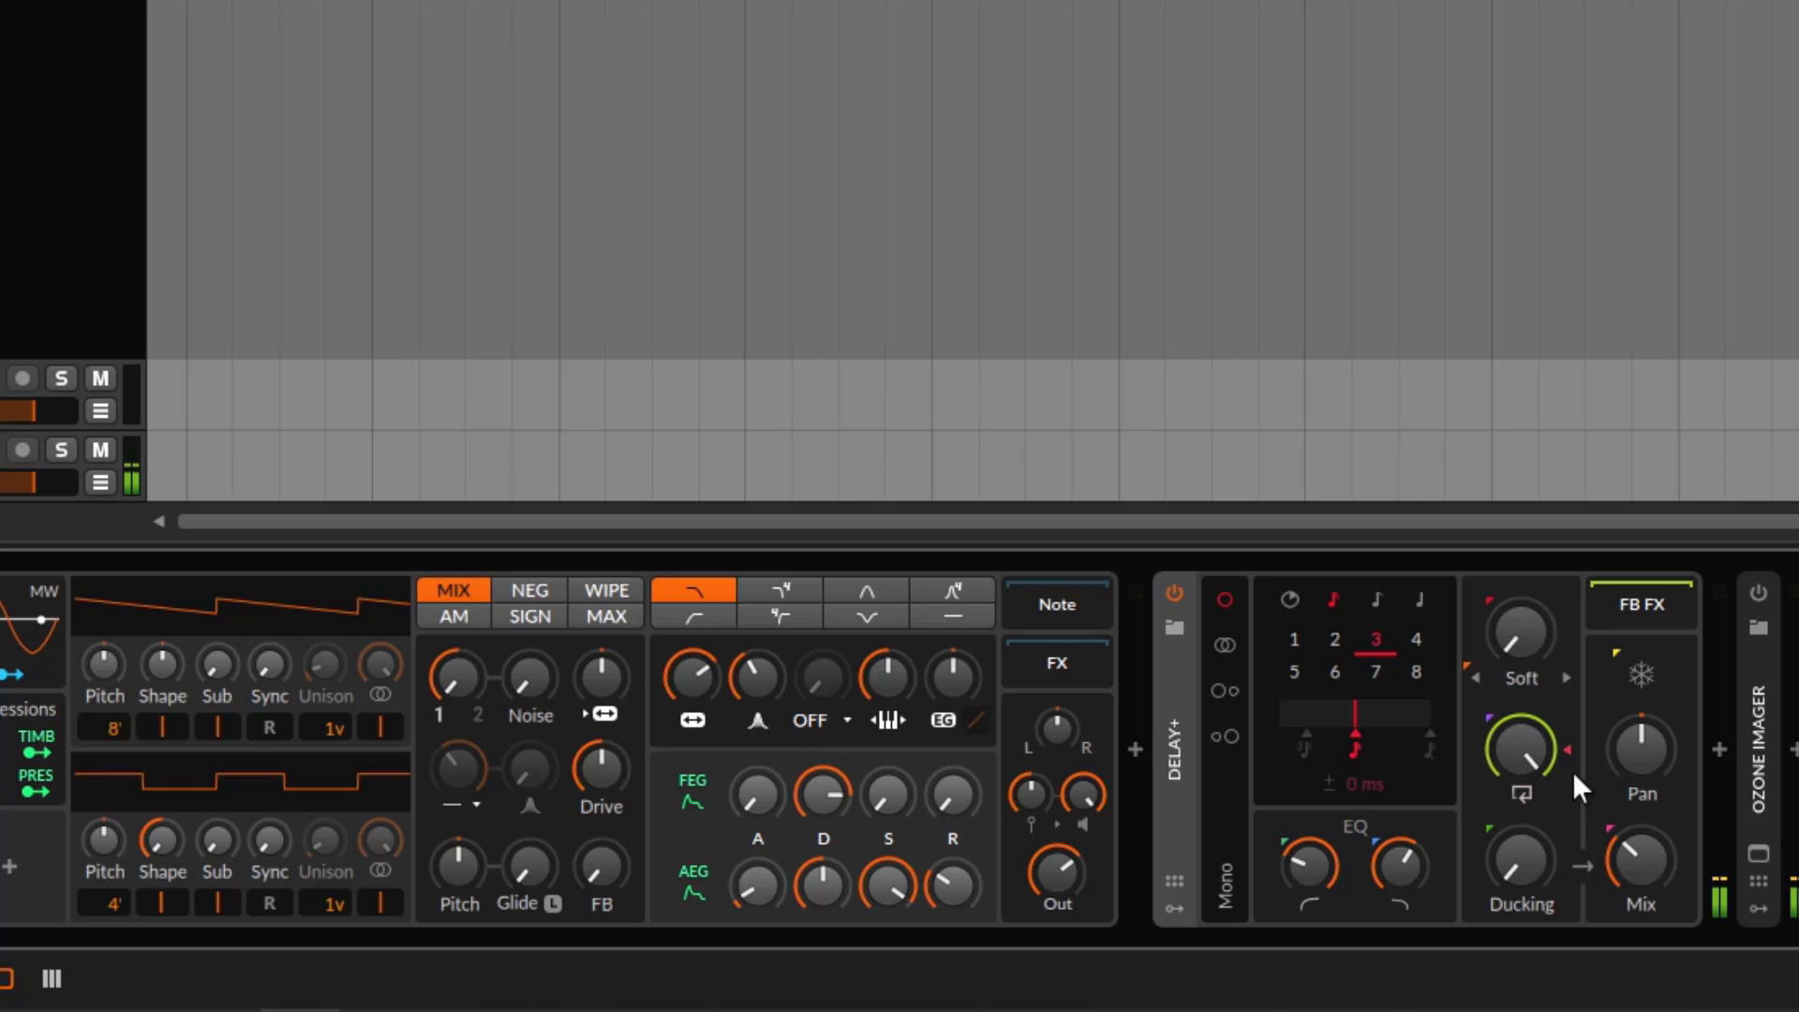
{"action": "left_click_drag", "start_coordinate": [1522, 738], "coordinate": [1522, 839]}
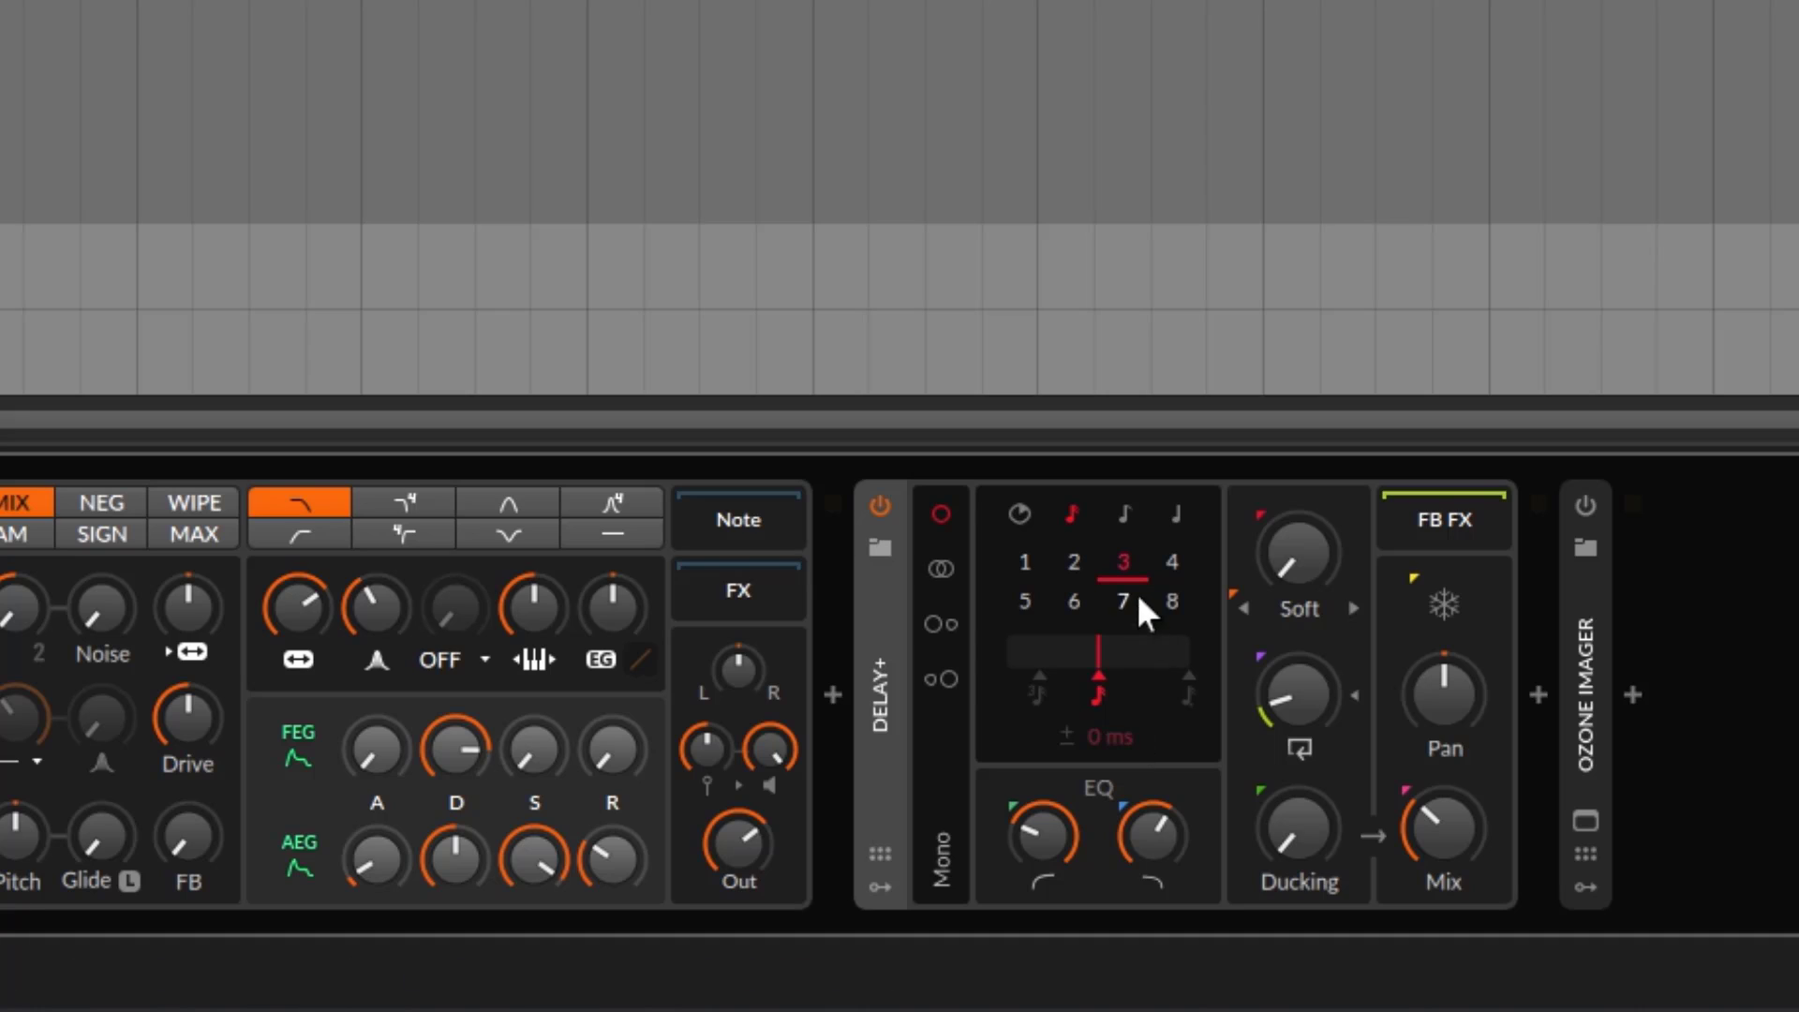
- Toggle free time and back to the 16th unit, and set the Delay+ detune to +20 ms
{"action": "left_click", "coordinate": [1021, 514]}
{"action": "left_click", "coordinate": [1073, 516]}
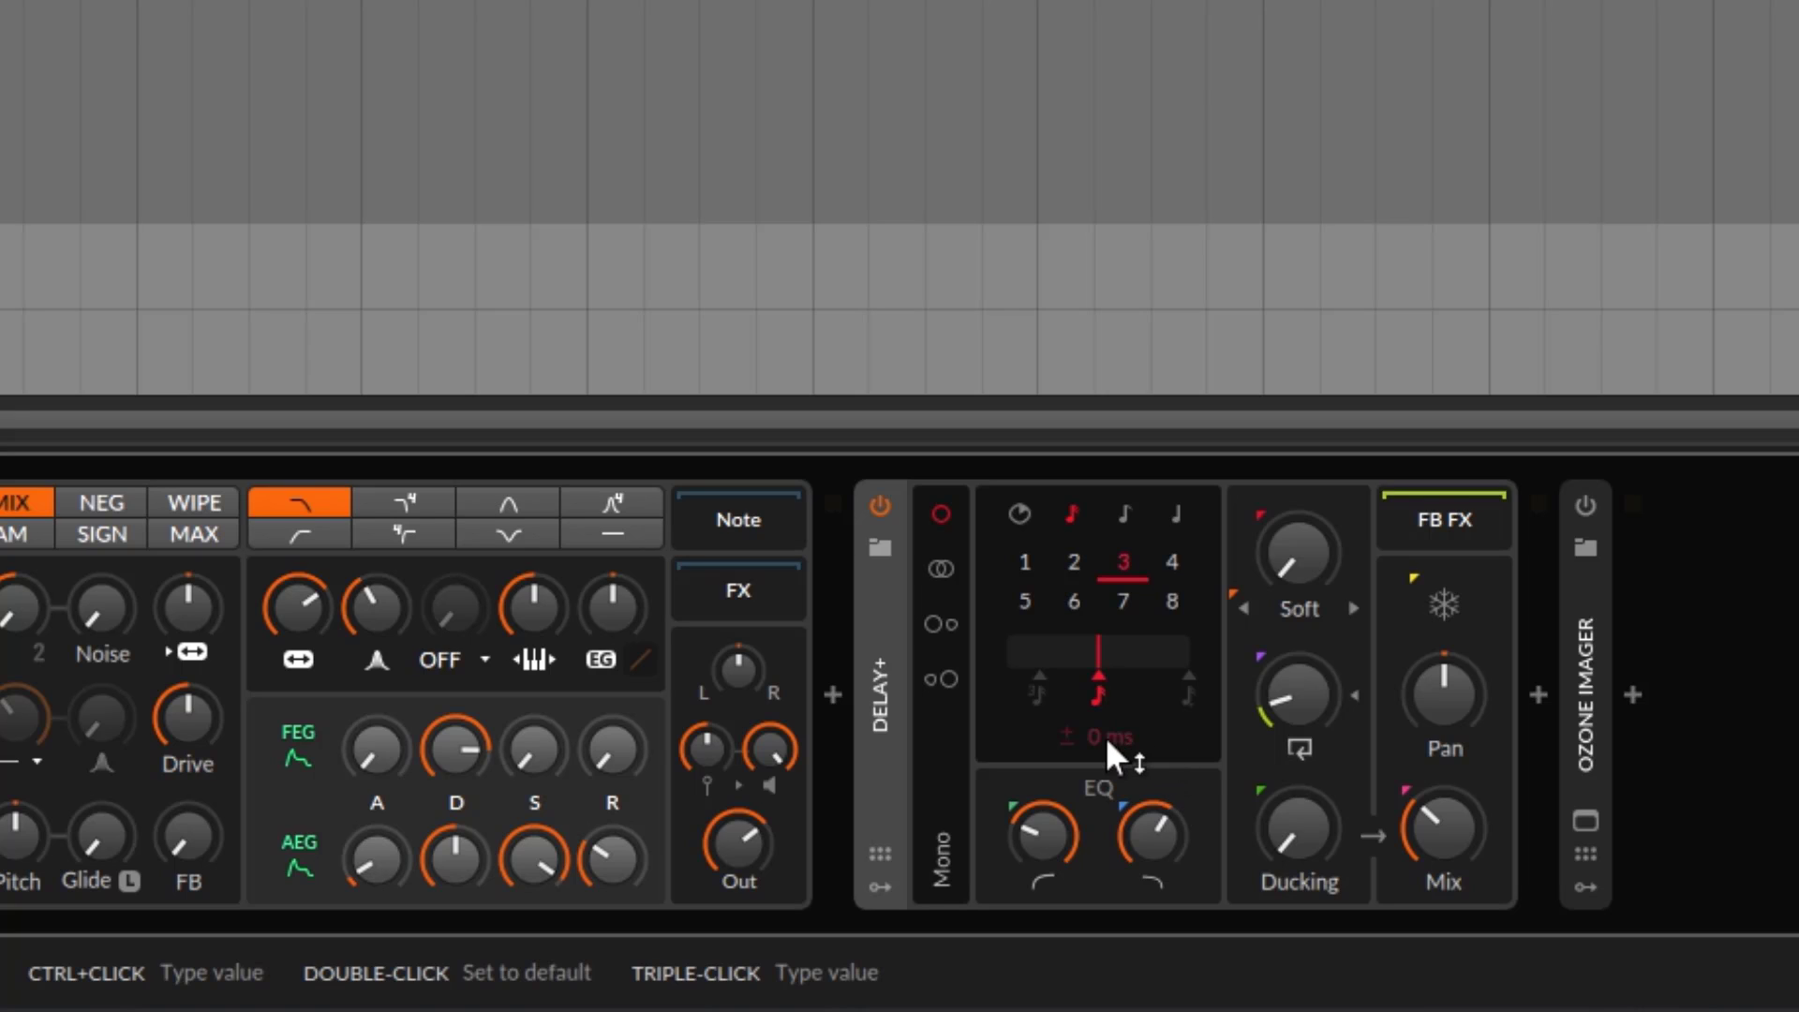
{"action": "left_click_drag", "start_coordinate": [1106, 736], "coordinate": [1098, 740]}
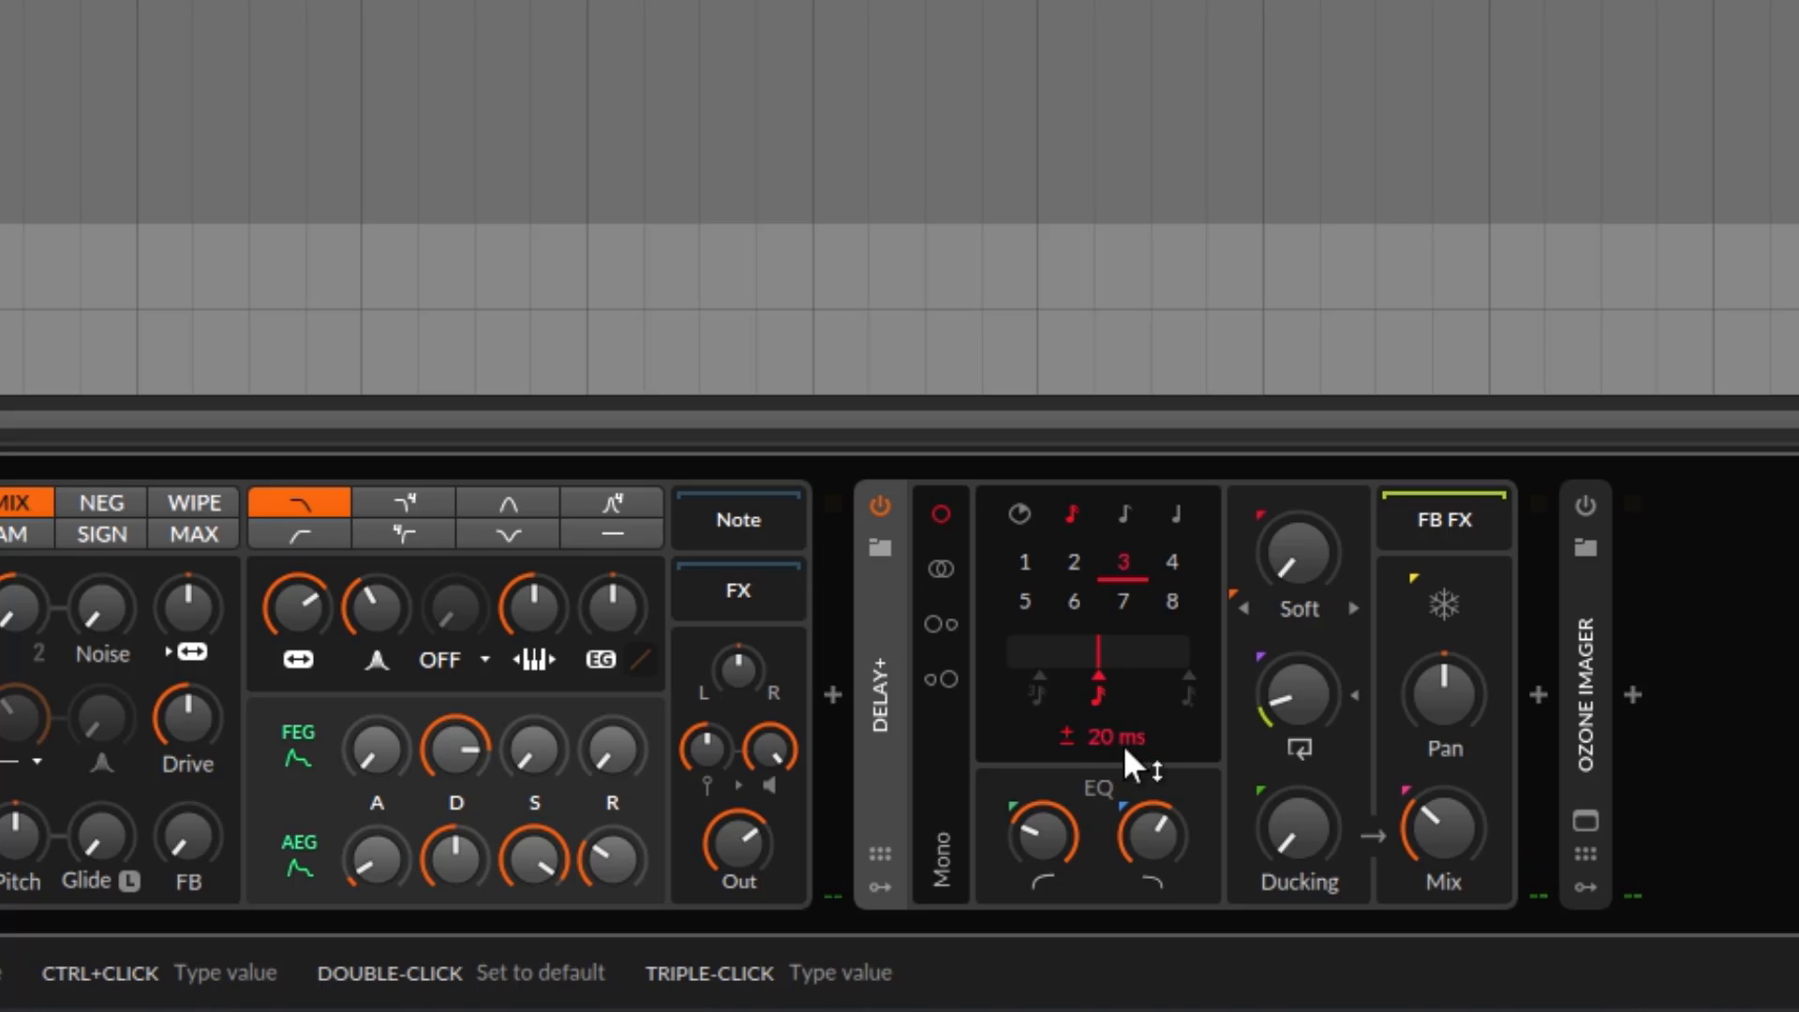
- Raise the Delay+ feedback past the halfway point and raise the high-cut frequency in its EQ
{"action": "mouse_move", "coordinate": [1298, 694]}
{"action": "left_mouse_down"}
{"action": "mouse_move", "coordinate": [1298, 667]}
{"action": "mouse_move", "coordinate": [1280, 690]}
{"action": "left_mouse_up"}
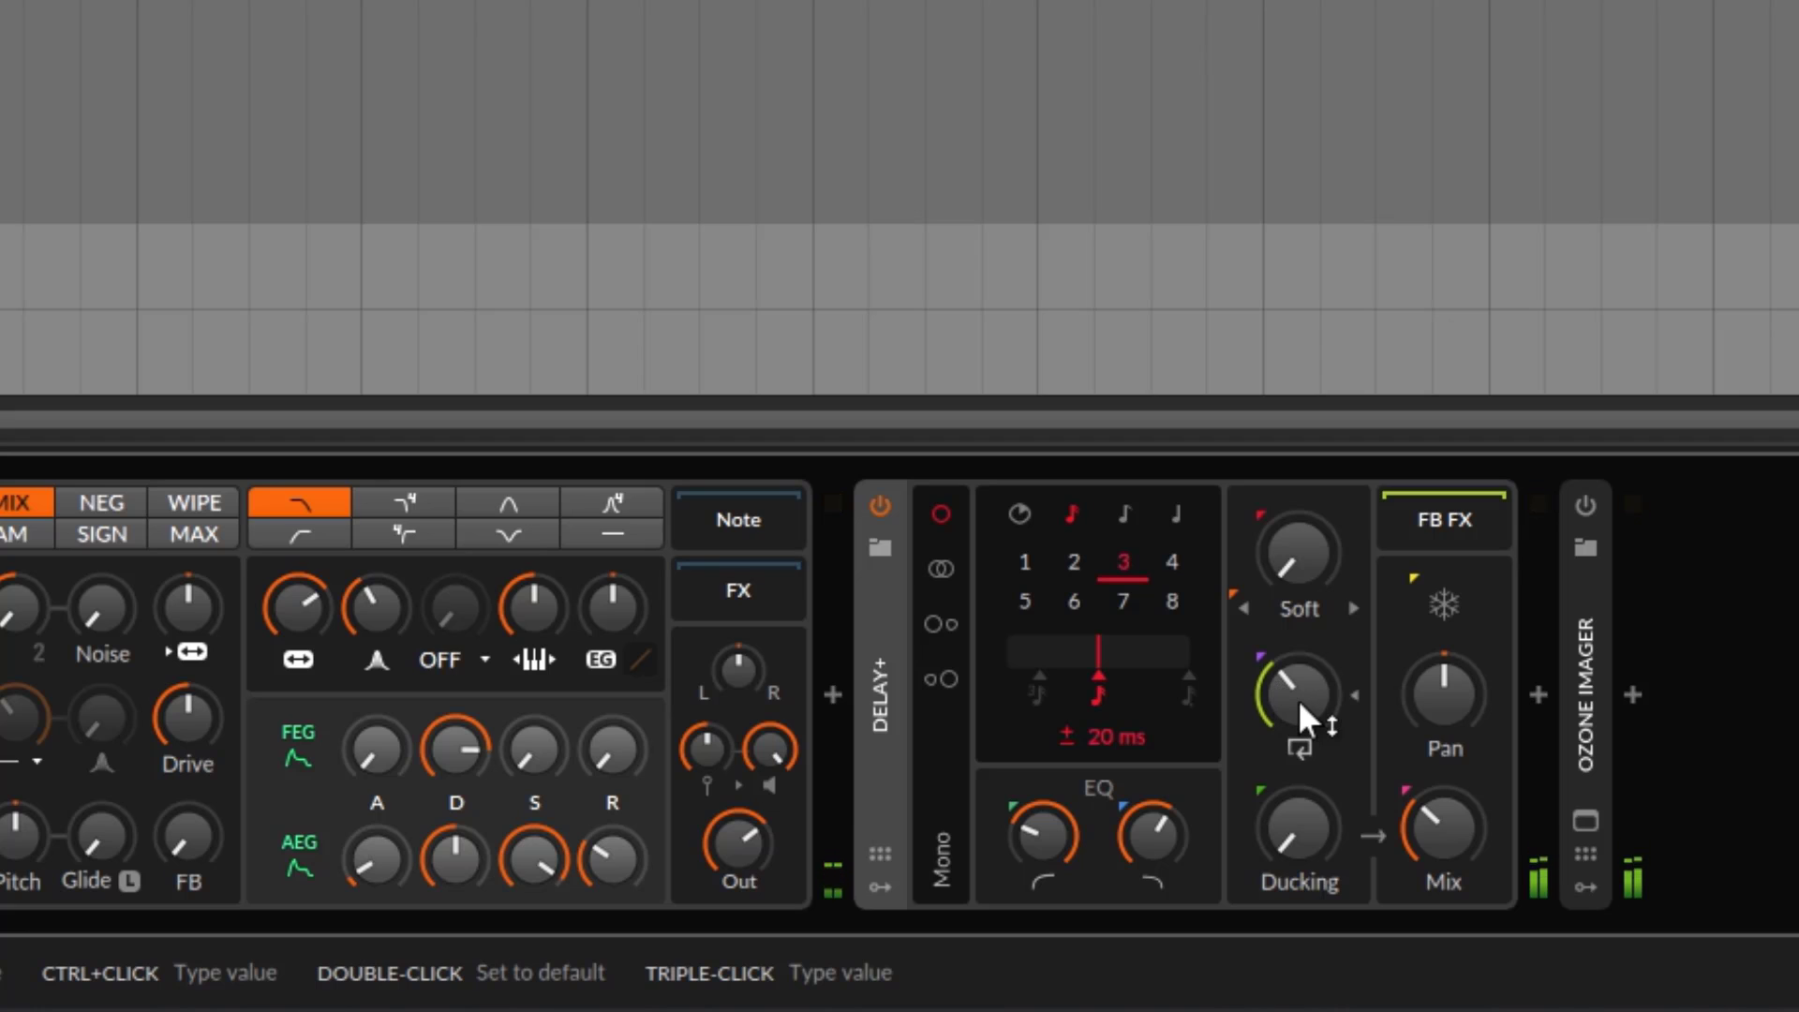
{"action": "left_click_drag", "start_coordinate": [1297, 697], "coordinate": [1297, 693]}
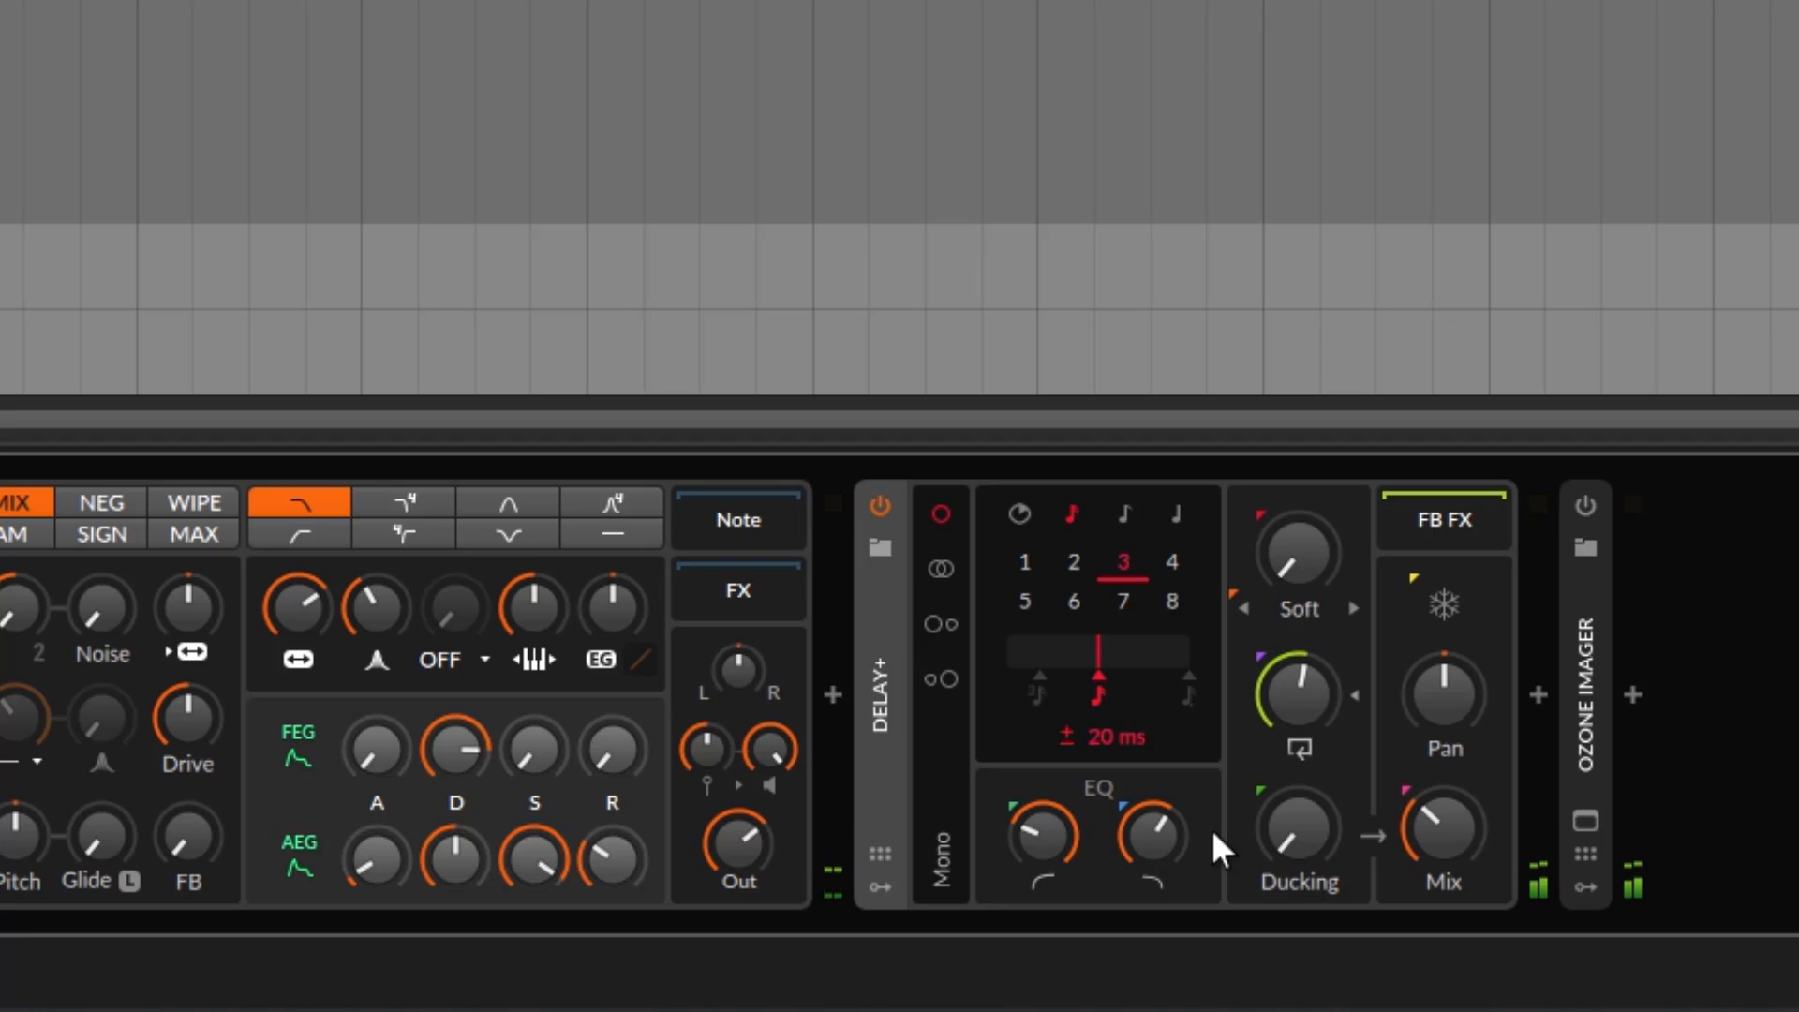
{"action": "left_click_drag", "start_coordinate": [1151, 839], "coordinate": [1100, 845]}
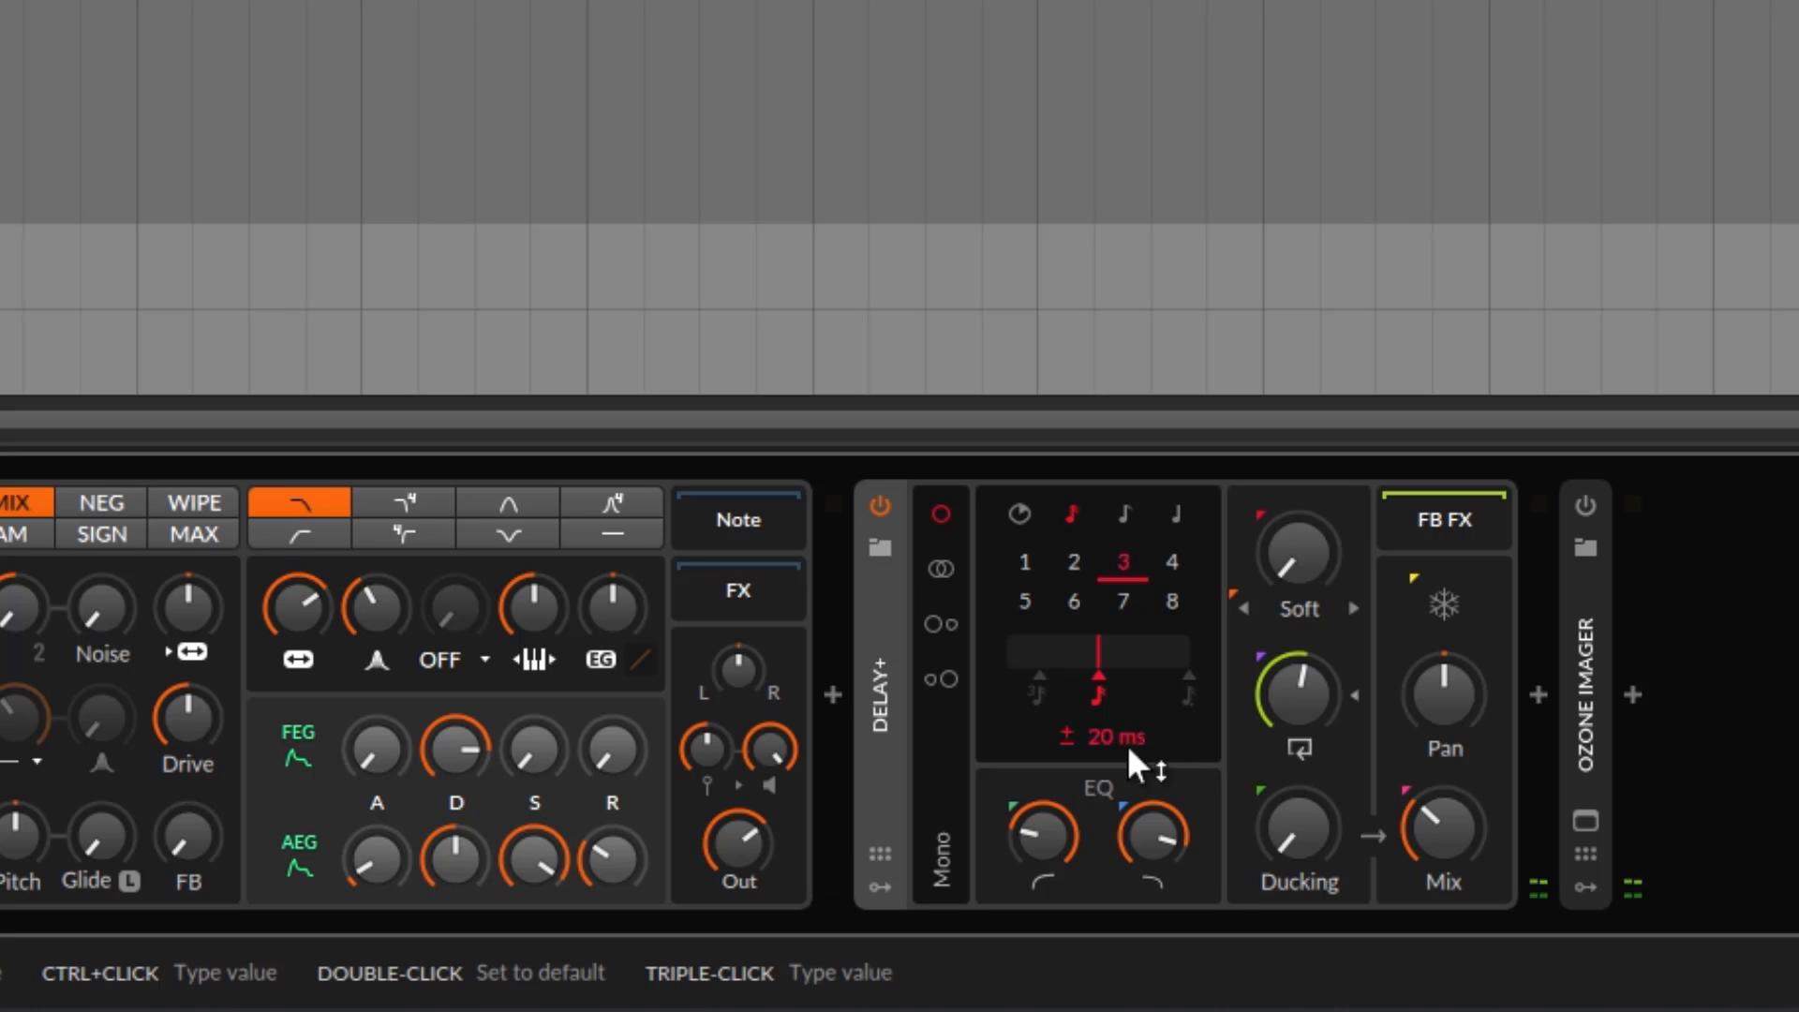
{"action": "left_click_drag", "start_coordinate": [1308, 699], "coordinate": [1308, 676]}
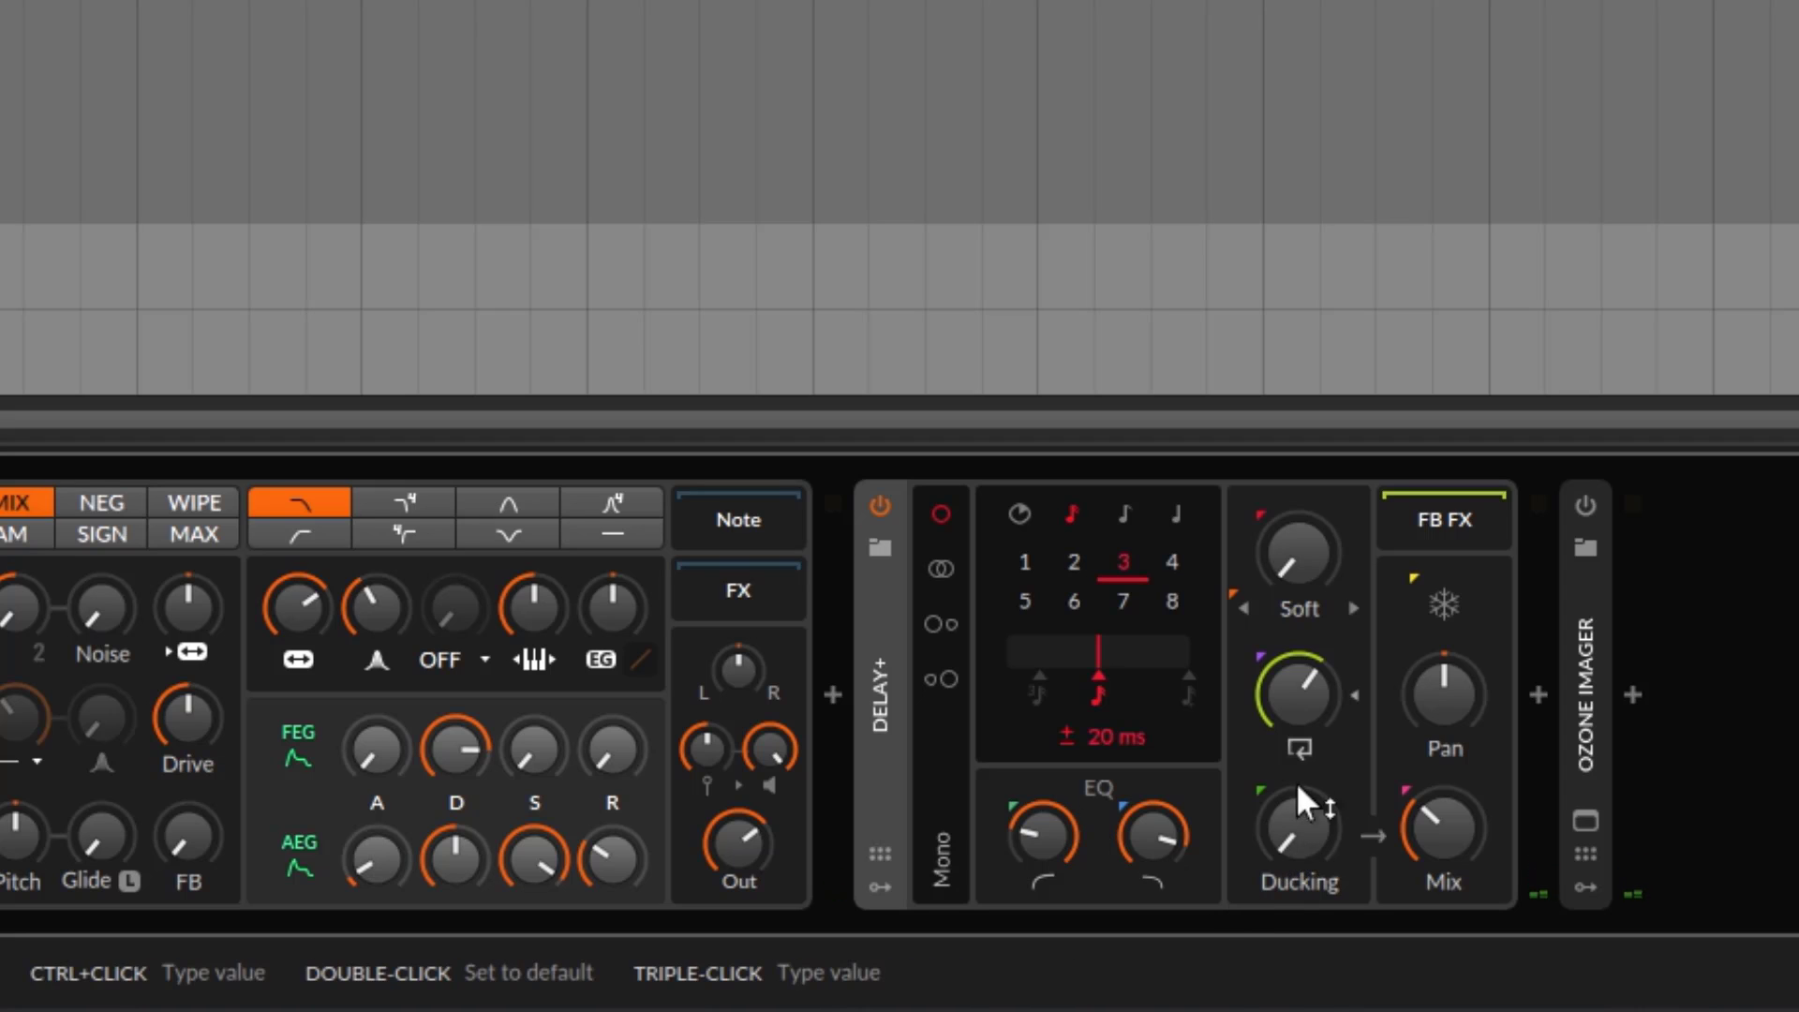
{"action": "left_click_drag", "start_coordinate": [1298, 698], "coordinate": [1289, 701]}
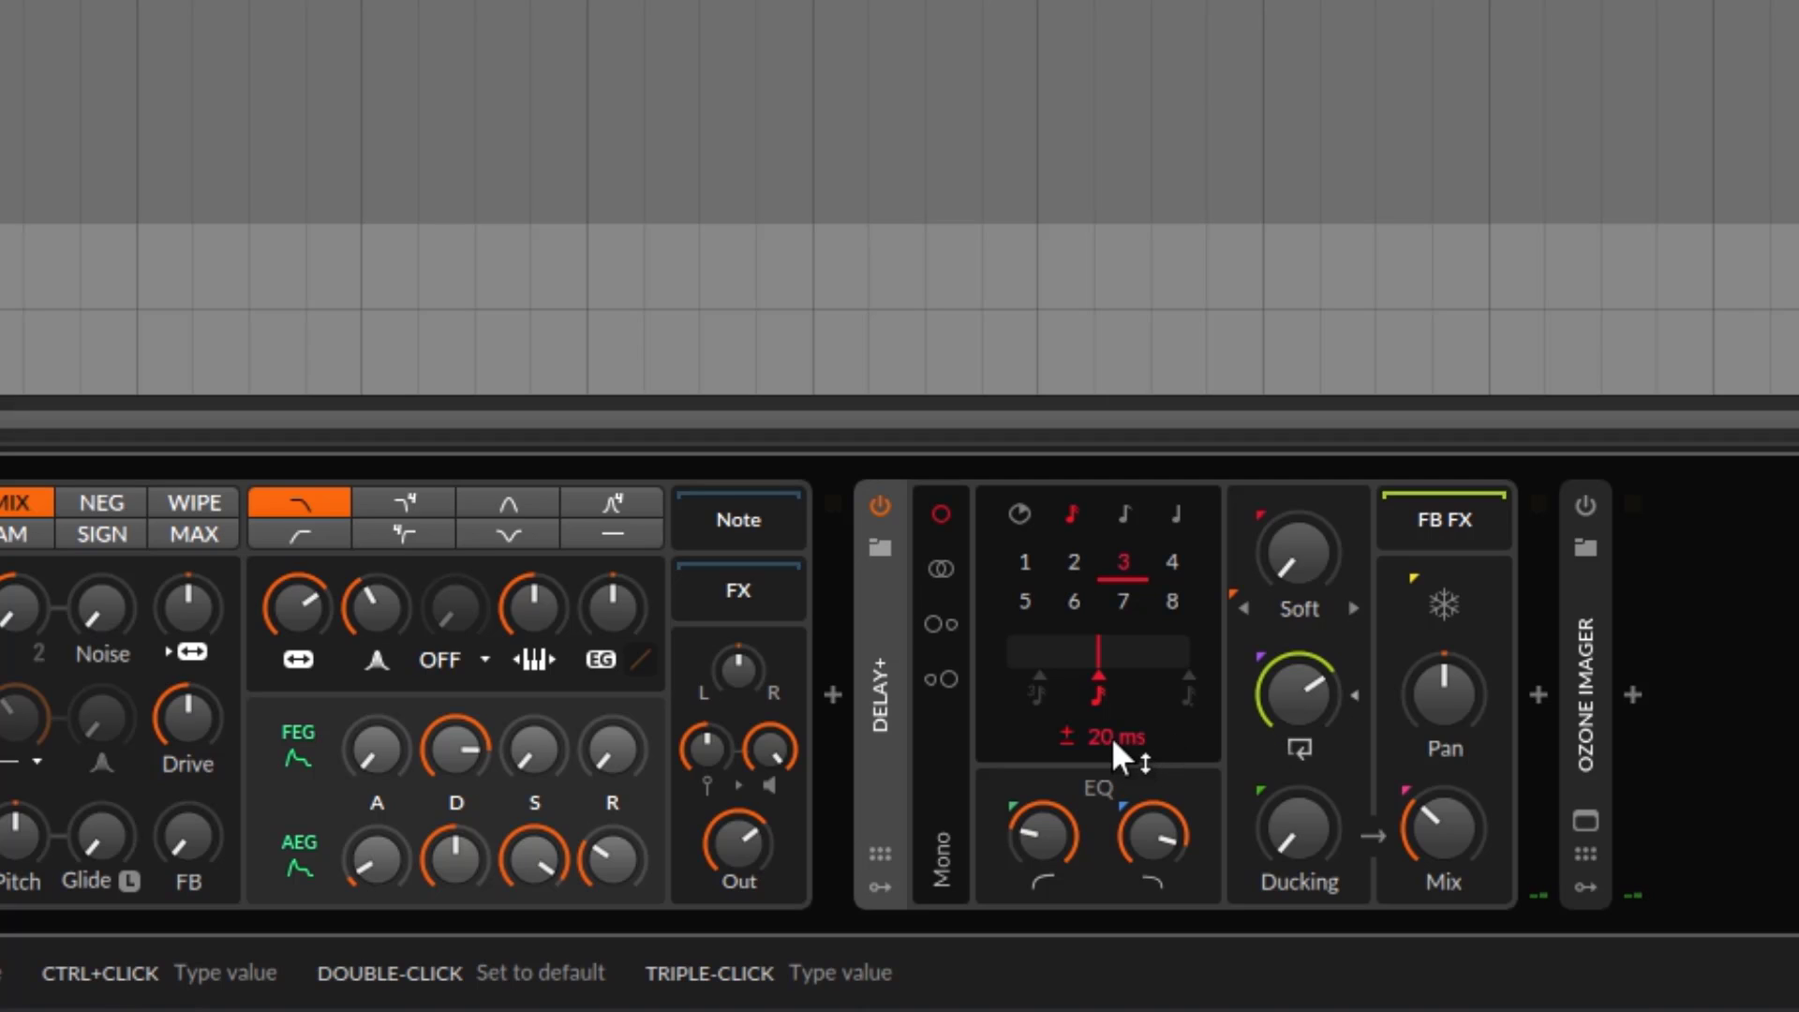
- Try the detune at -9 ms with the feedback reset to 0.00 %, and return the detune to +20 ms
{"action": "left_click_drag", "start_coordinate": [1112, 736], "coordinate": [1107, 748]}
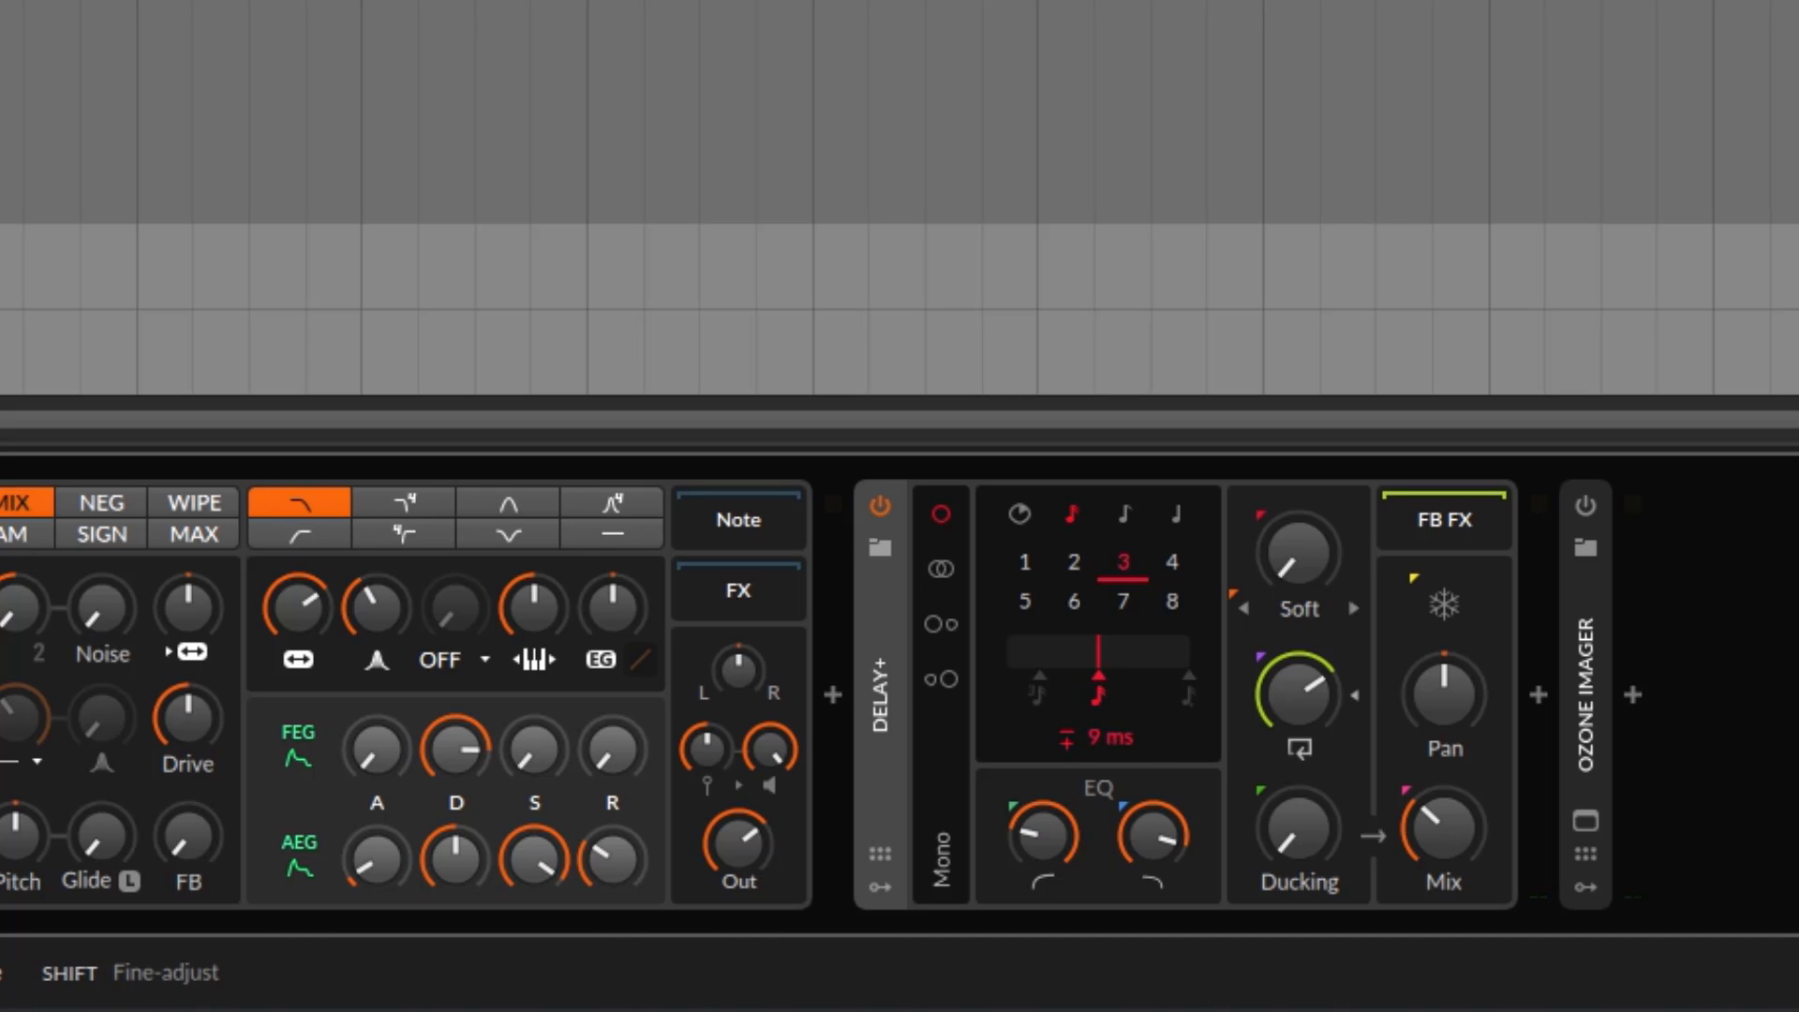
{"action": "double_click", "coordinate": [1298, 693]}
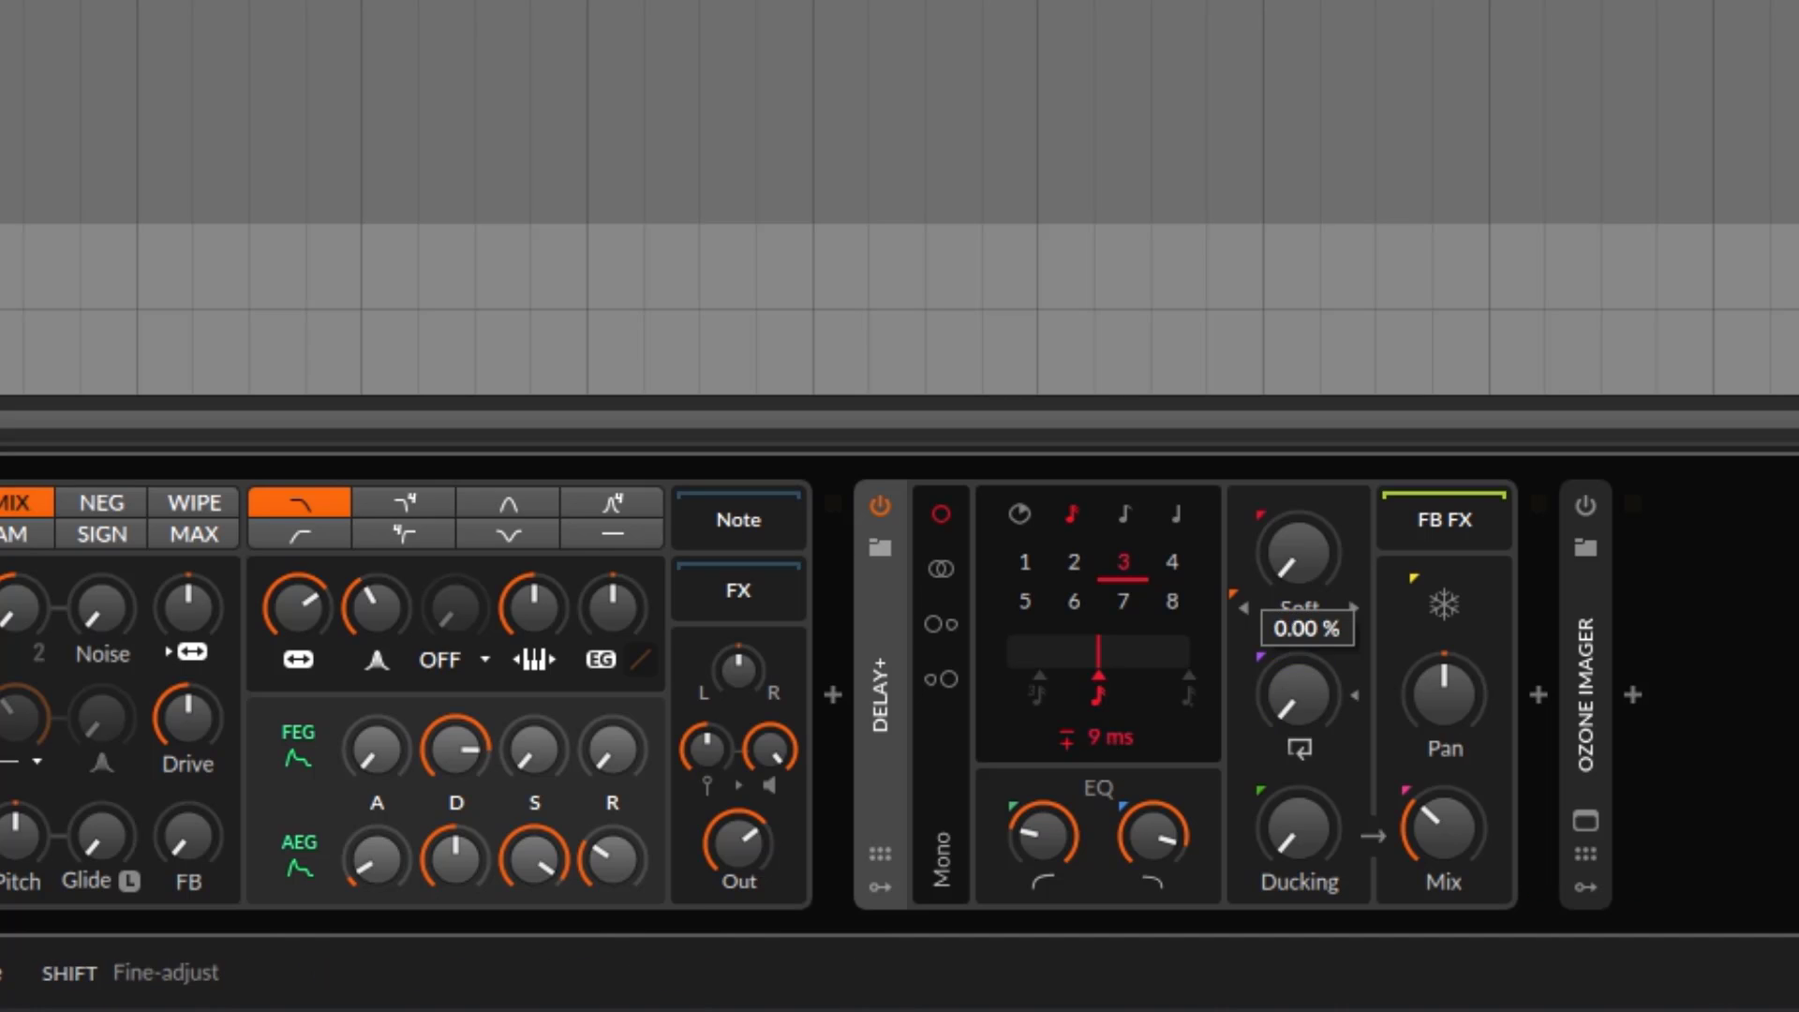
{"action": "left_click_drag", "start_coordinate": [1099, 731], "coordinate": [1099, 737]}
{"action": "double_click", "coordinate": [1099, 736]}
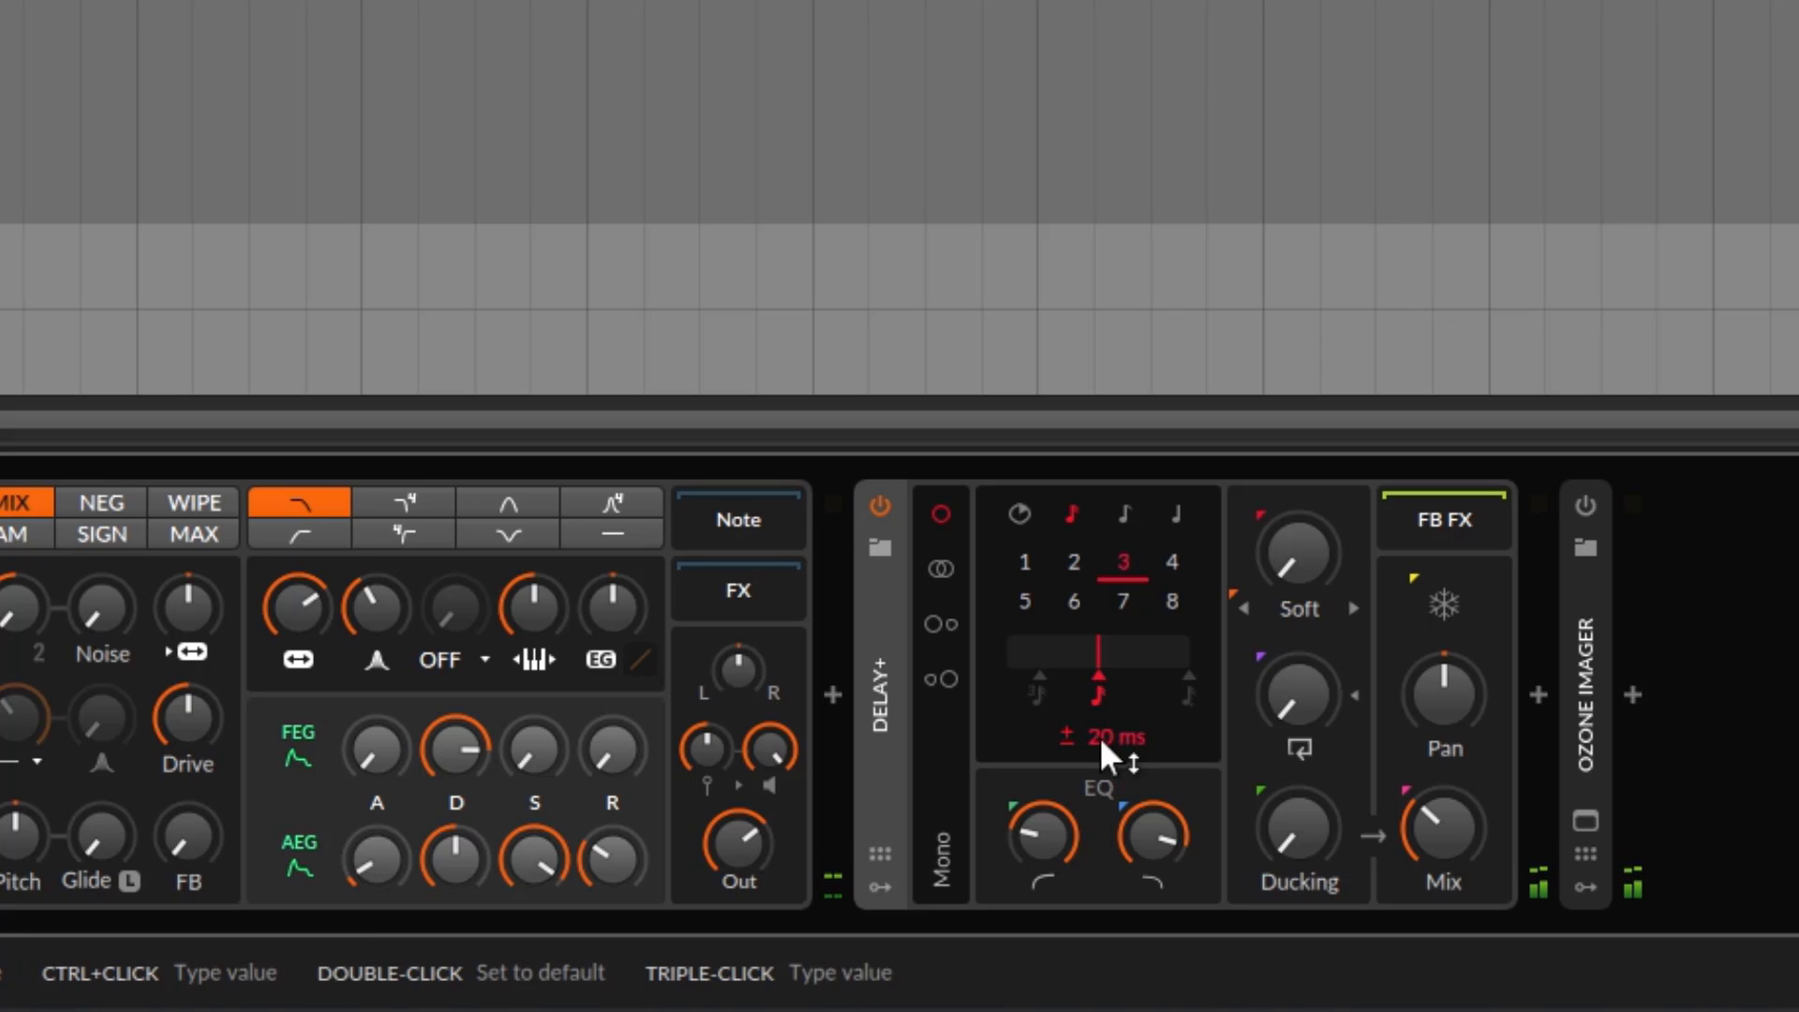
- Try 8 beats of delay, return to 3 beats, and set the detune to -20 ms
{"action": "left_click", "coordinate": [1173, 602]}
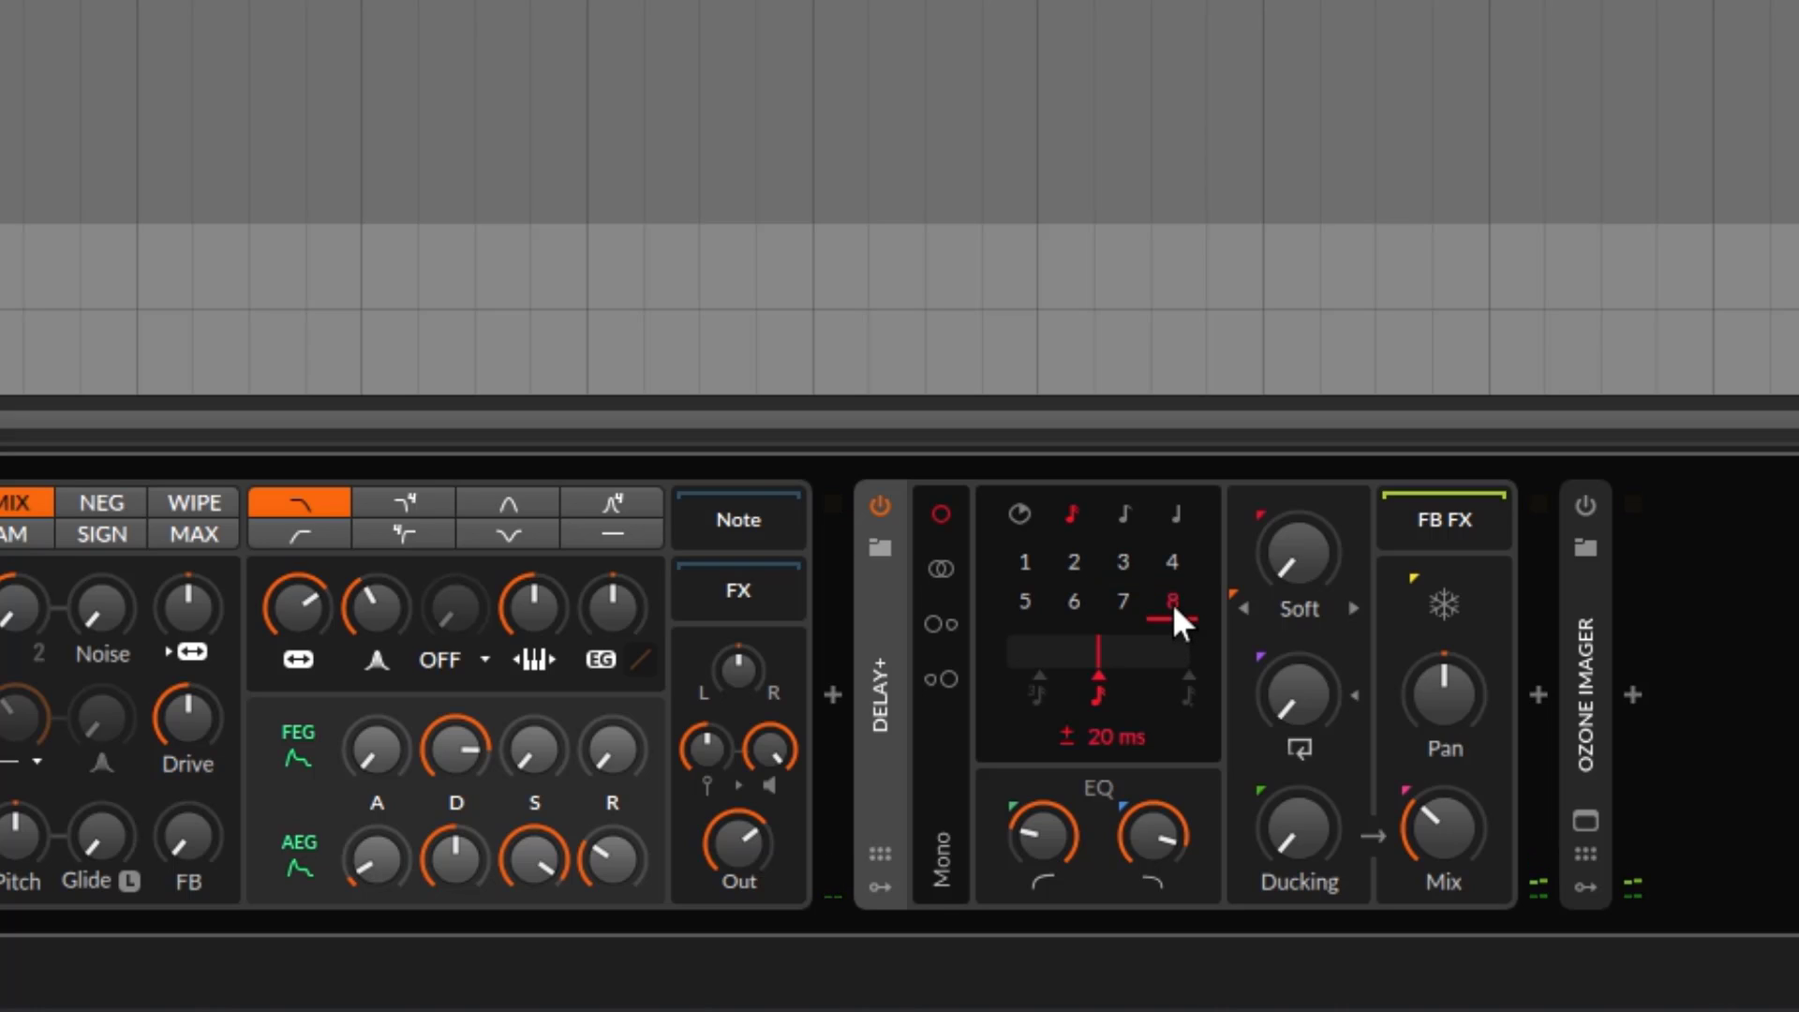
{"action": "left_click", "coordinate": [1128, 564]}
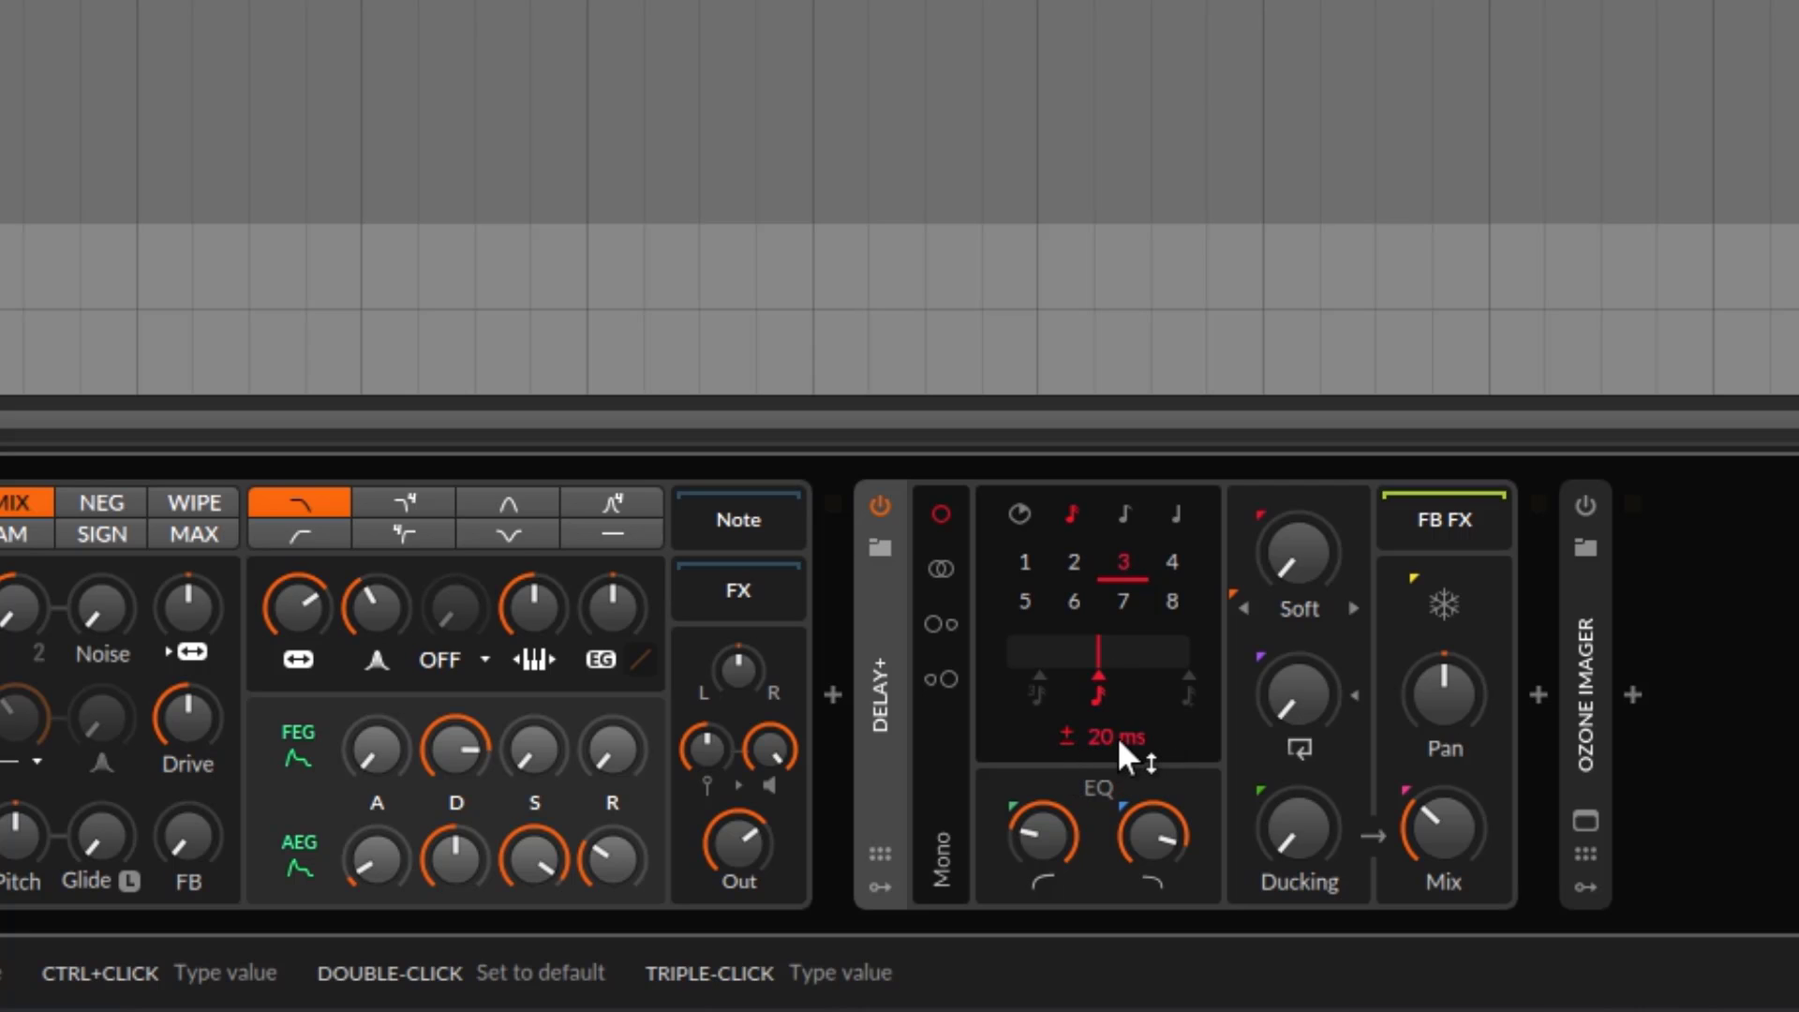
{"action": "left_click_drag", "start_coordinate": [1095, 735], "coordinate": [1095, 696]}
- Try the triplet, dotted and a freely placed timing offset for the delay, and return the offset to straight
{"action": "left_click", "coordinate": [1041, 679]}
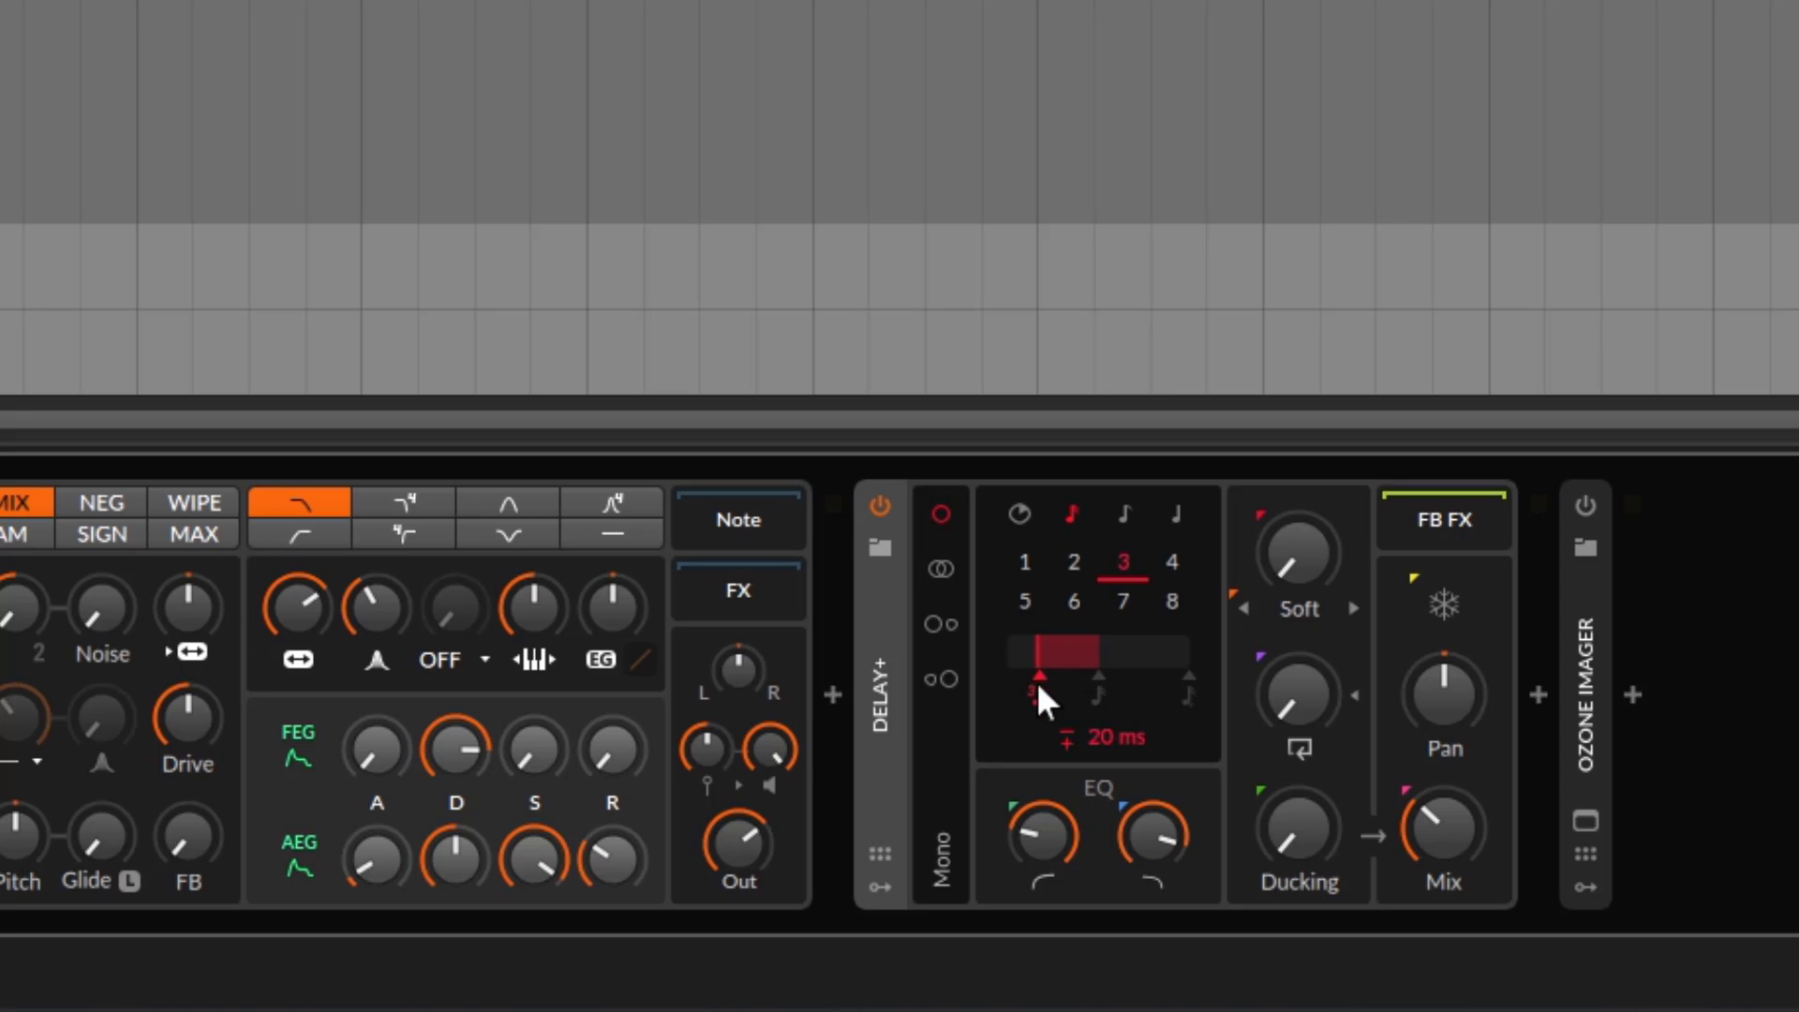
{"action": "left_click", "coordinate": [1188, 677]}
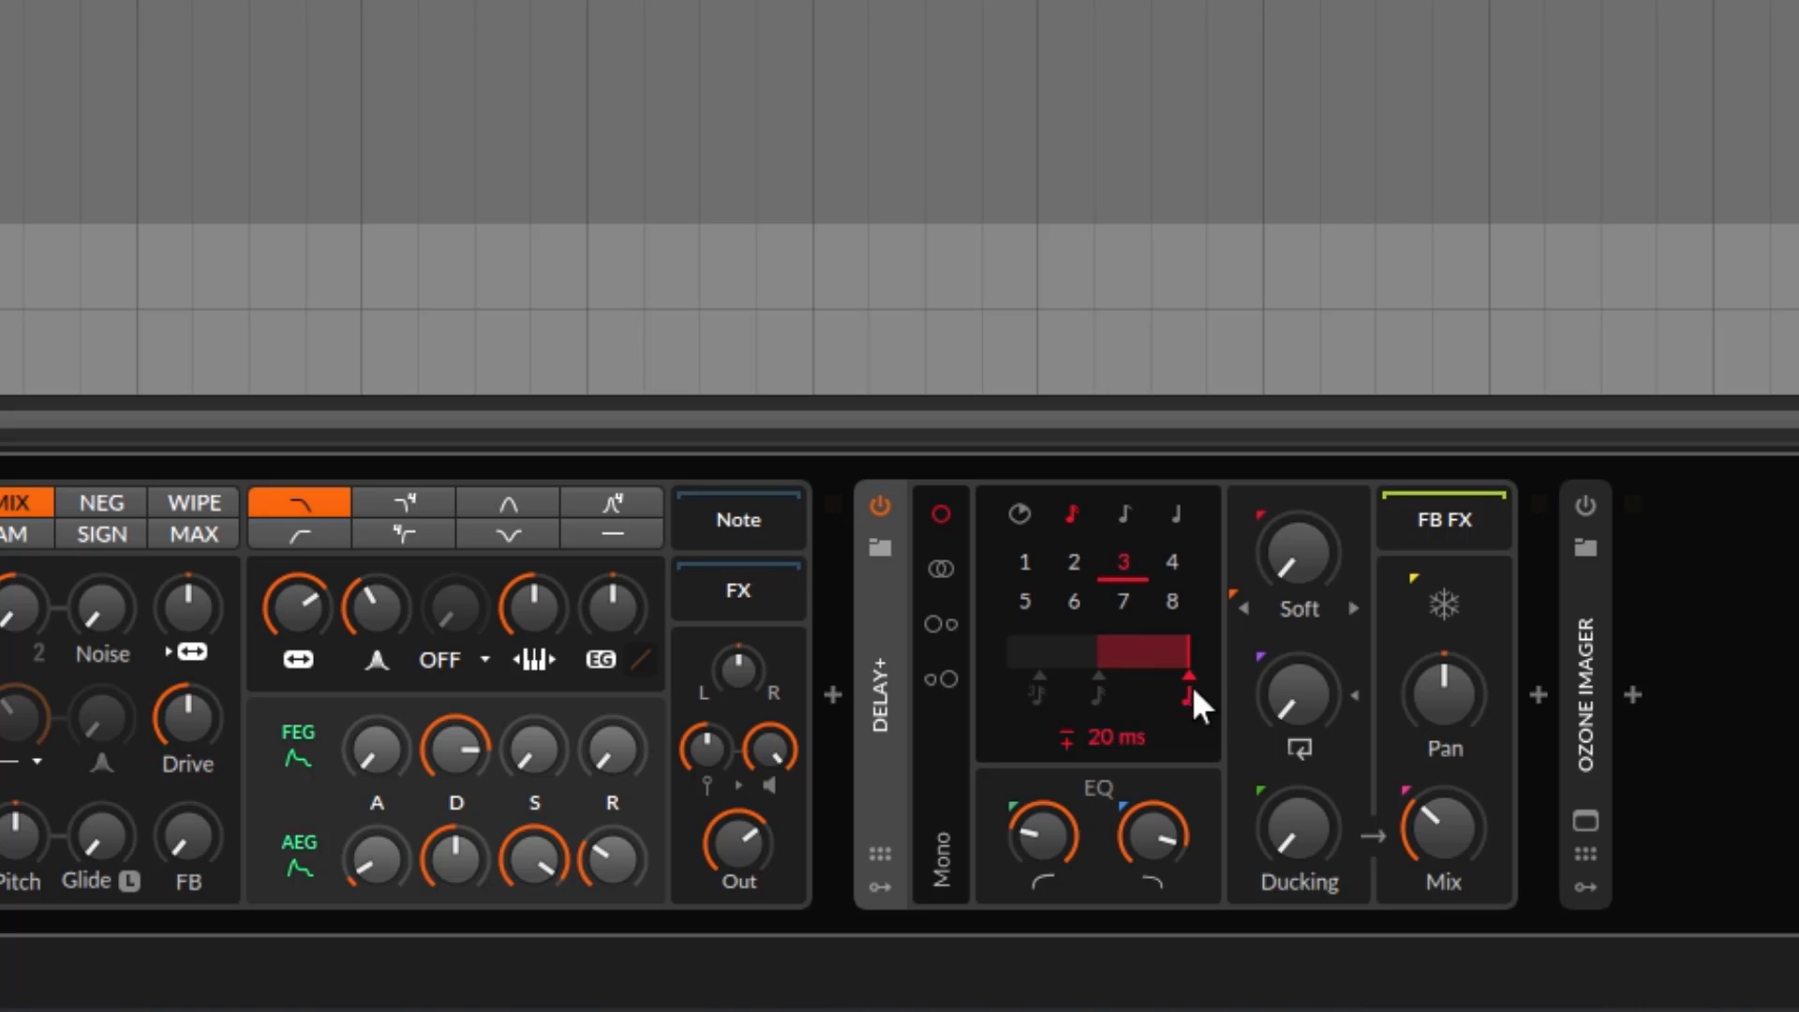
{"action": "left_click_drag", "start_coordinate": [1179, 656], "coordinate": [1207, 716]}
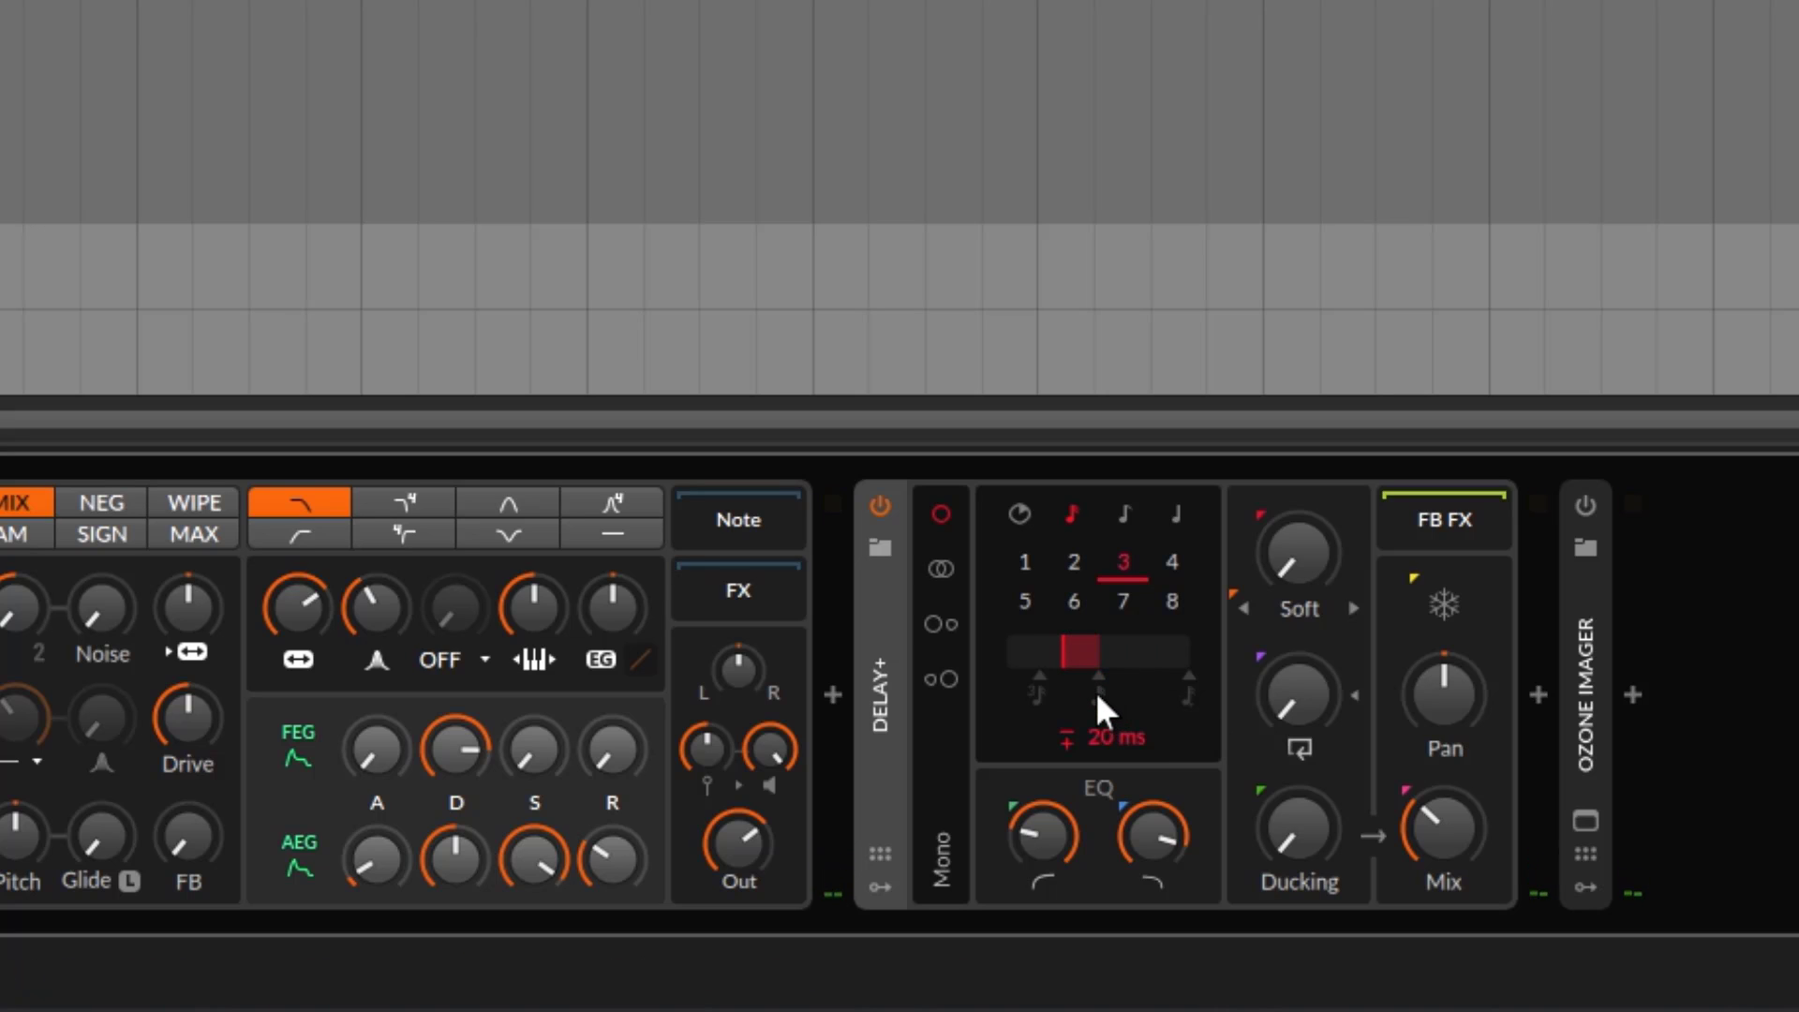
{"action": "left_click_drag", "start_coordinate": [1070, 656], "coordinate": [1070, 656]}
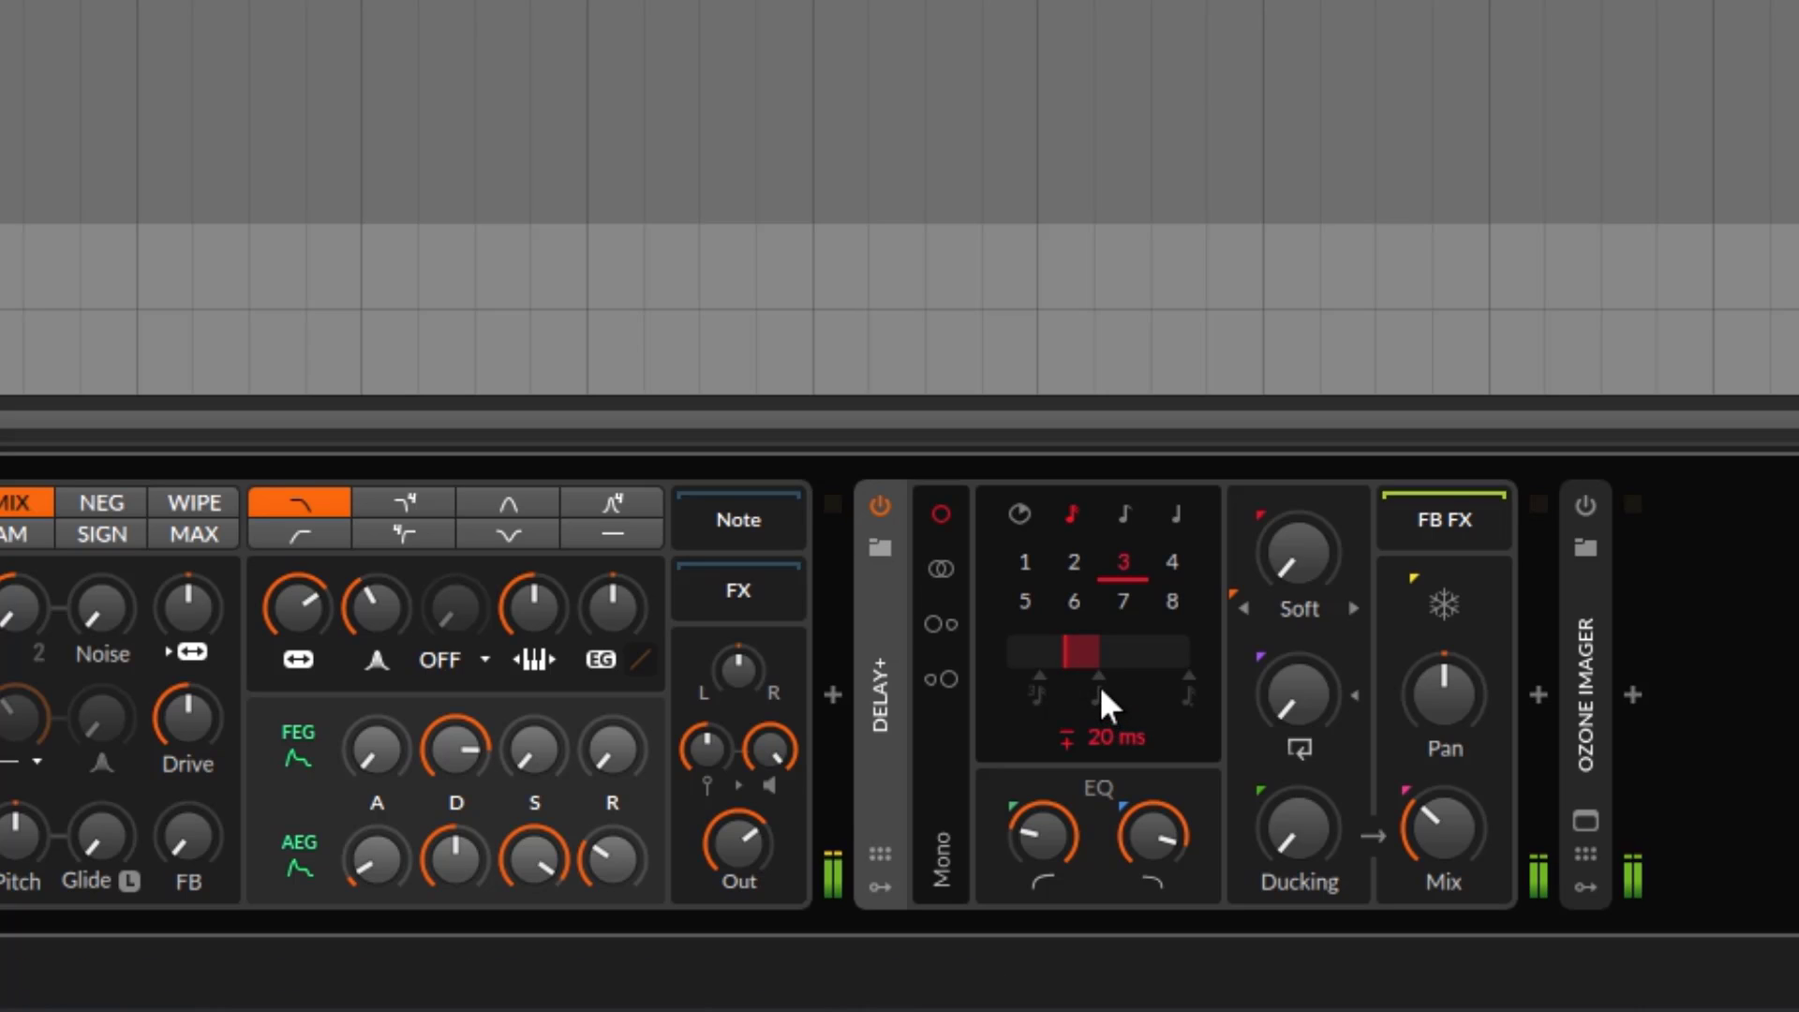
{"action": "left_click", "coordinate": [1038, 692]}
{"action": "left_click", "coordinate": [1099, 689]}
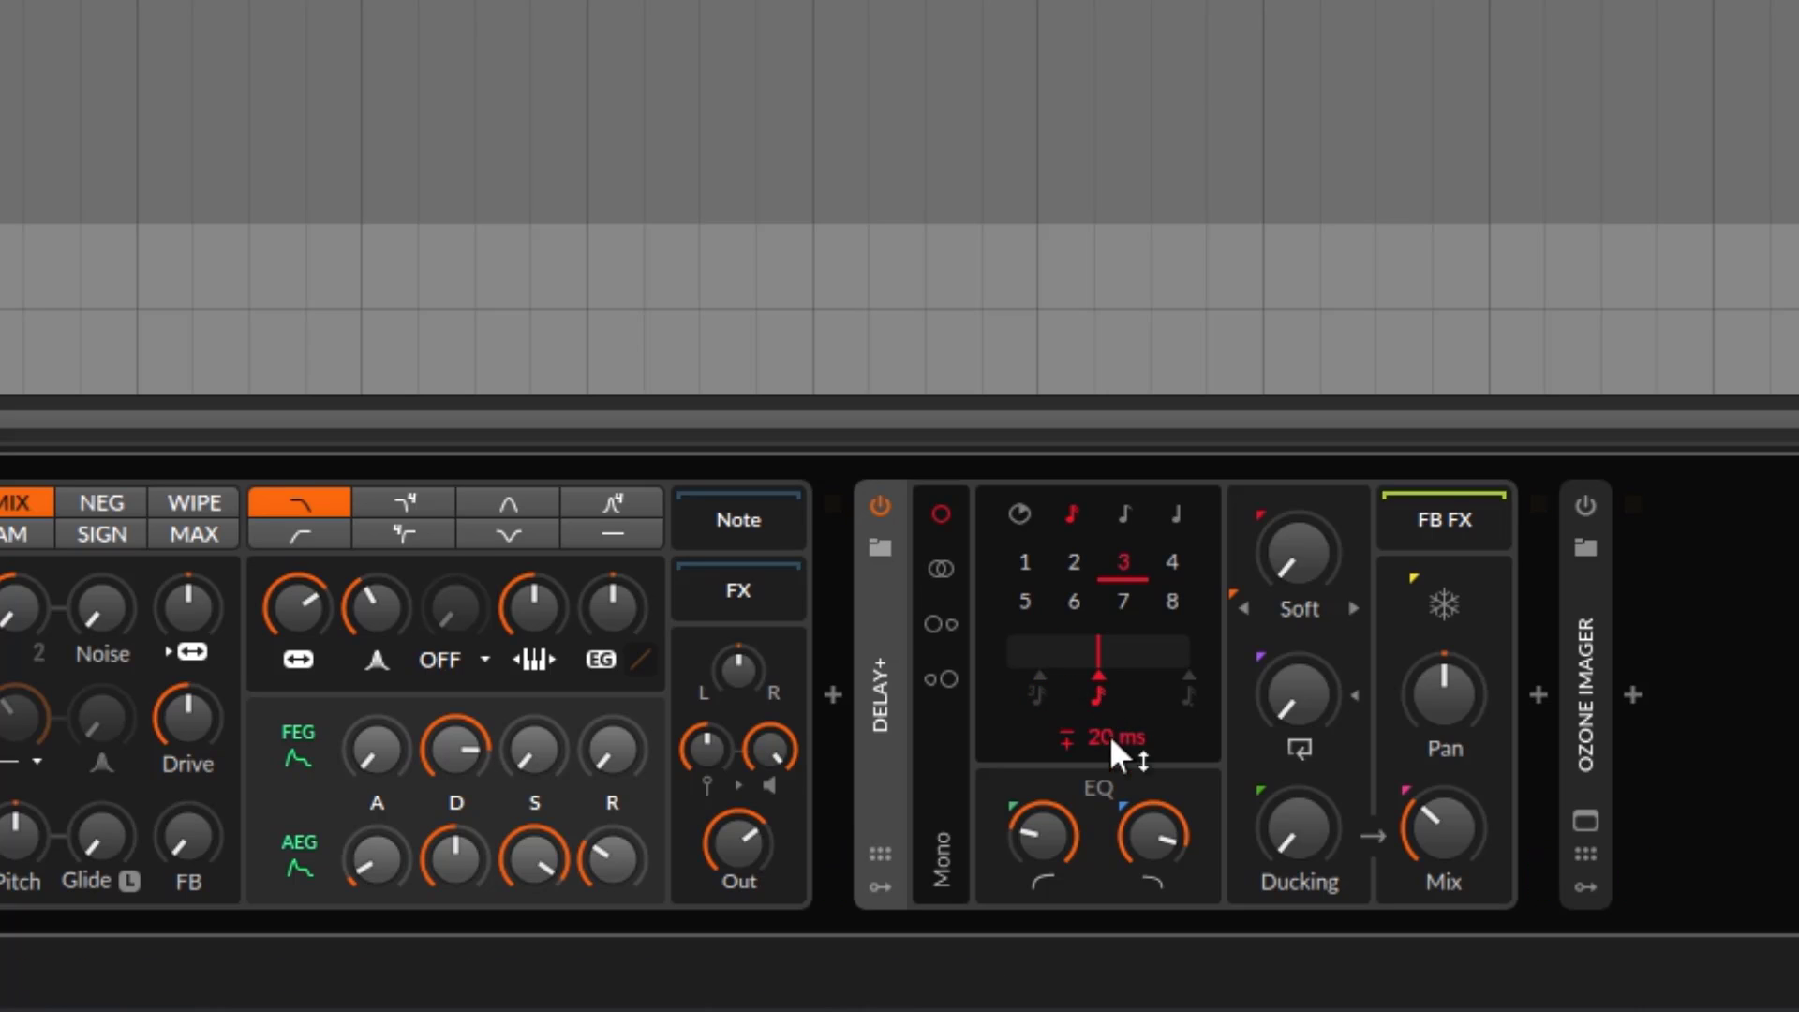
- Raise the Delay+ feedback moderately and try the free time and 8th delay units before returning to 16th
{"action": "left_click_drag", "start_coordinate": [1289, 696], "coordinate": [1290, 647]}
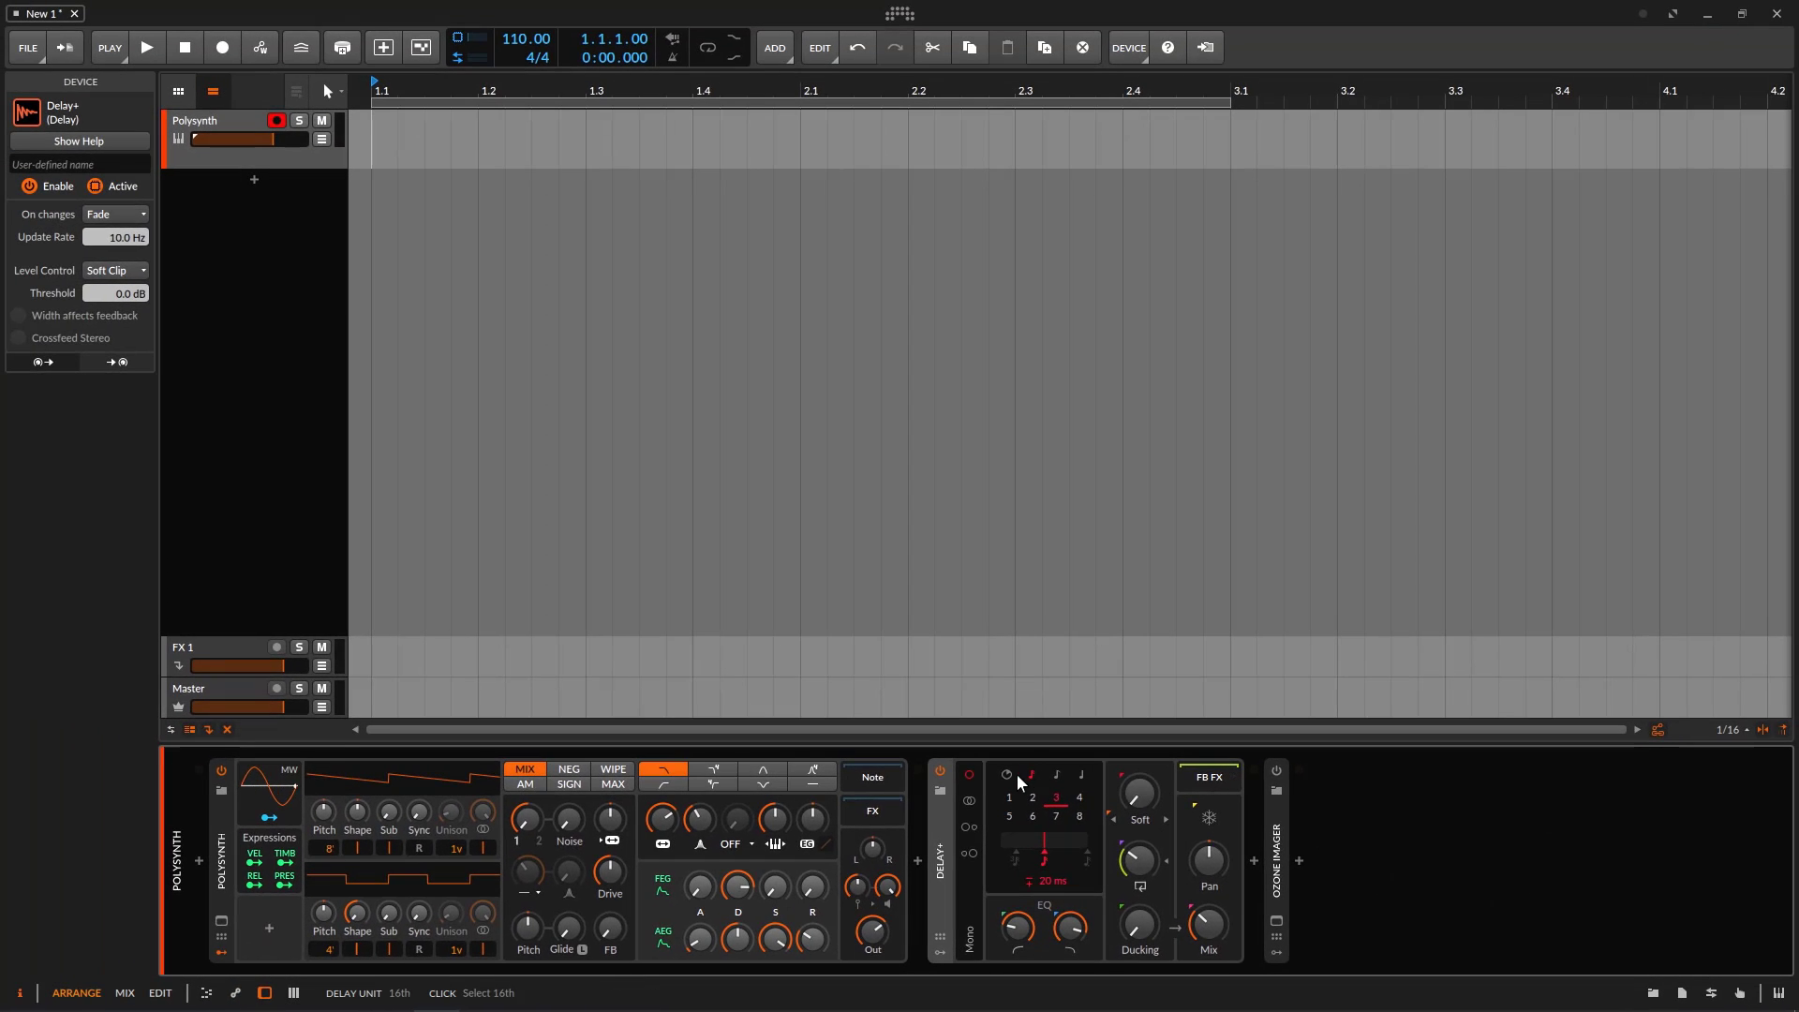
{"action": "left_click", "coordinate": [1008, 775]}
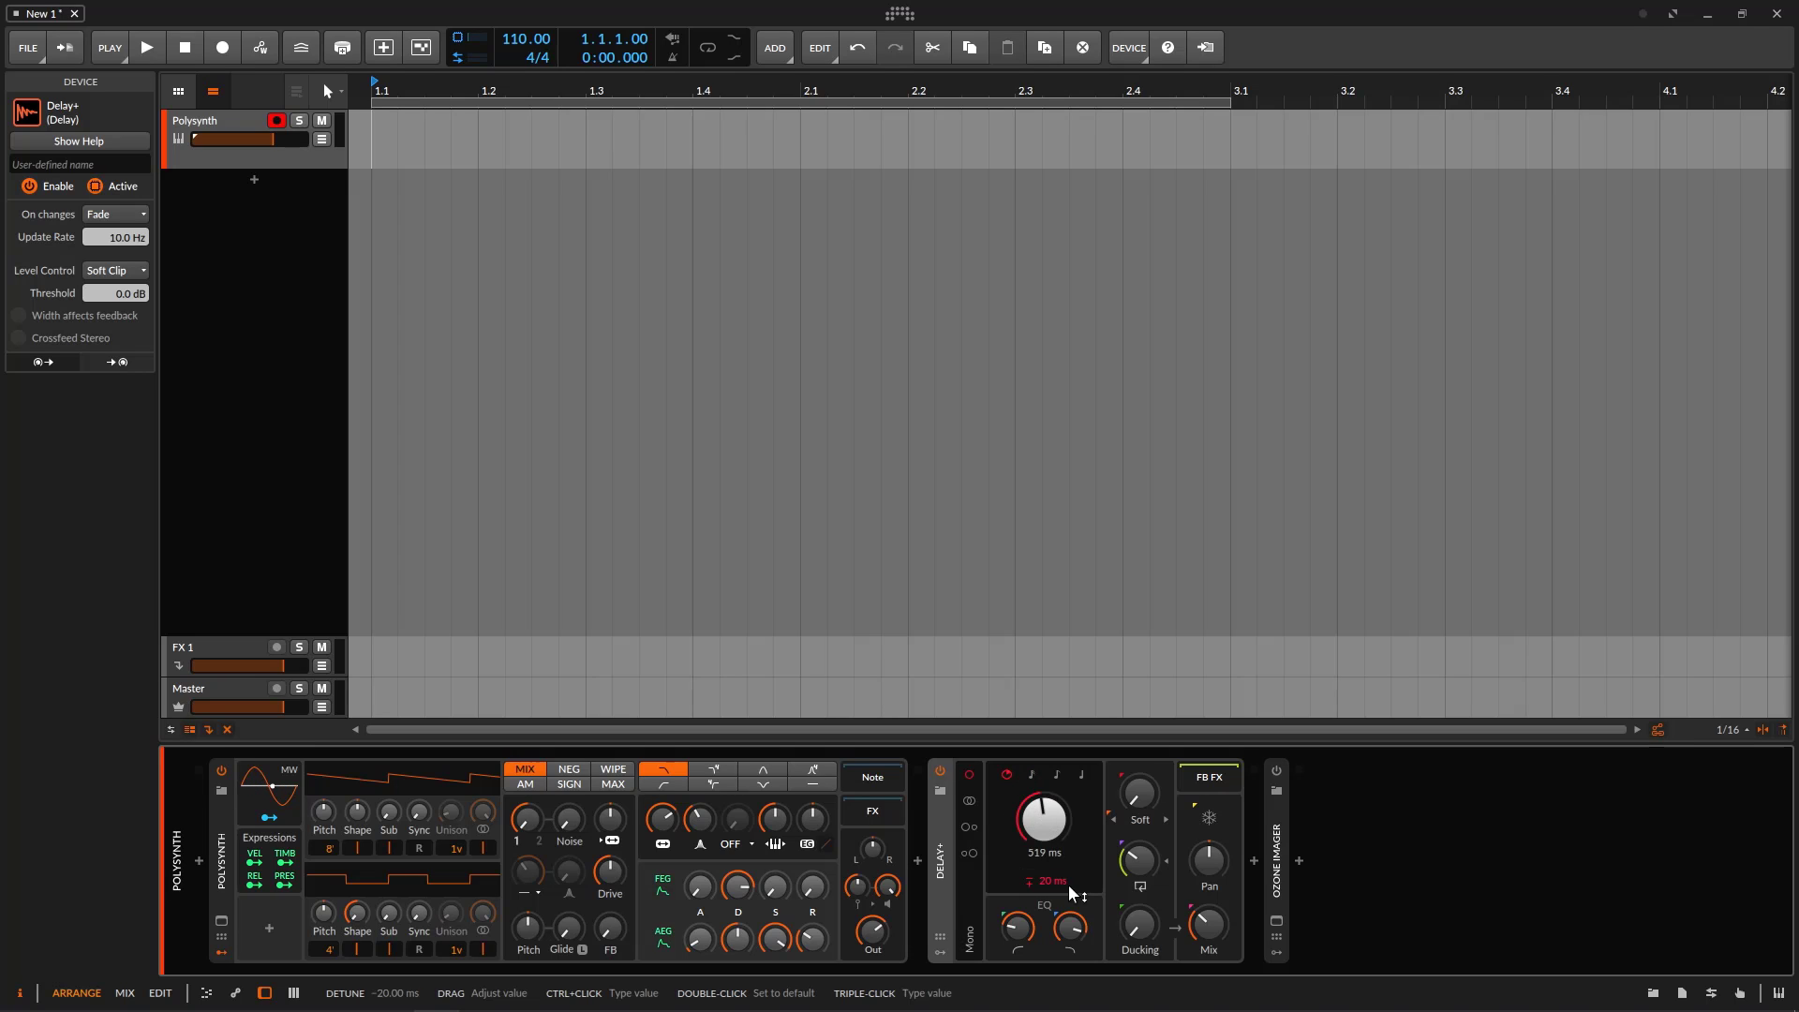
{"action": "left_click", "coordinate": [1032, 776]}
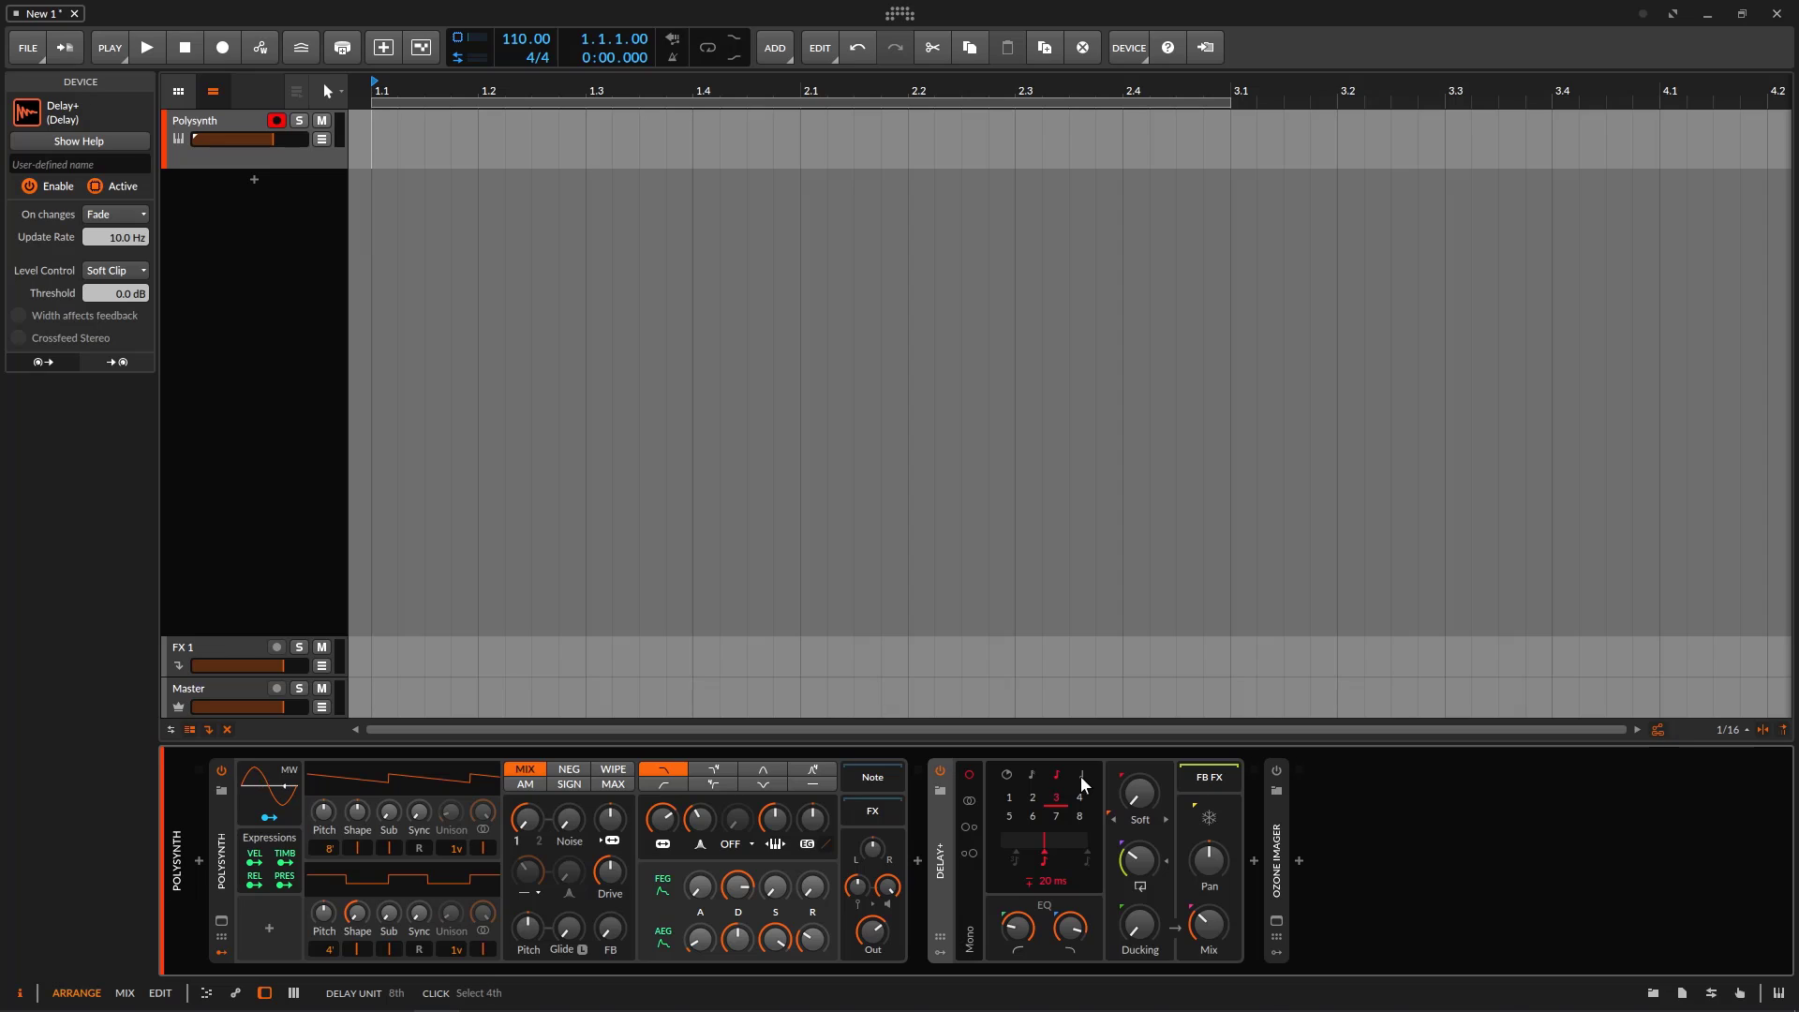
{"action": "left_click", "coordinate": [1034, 776]}
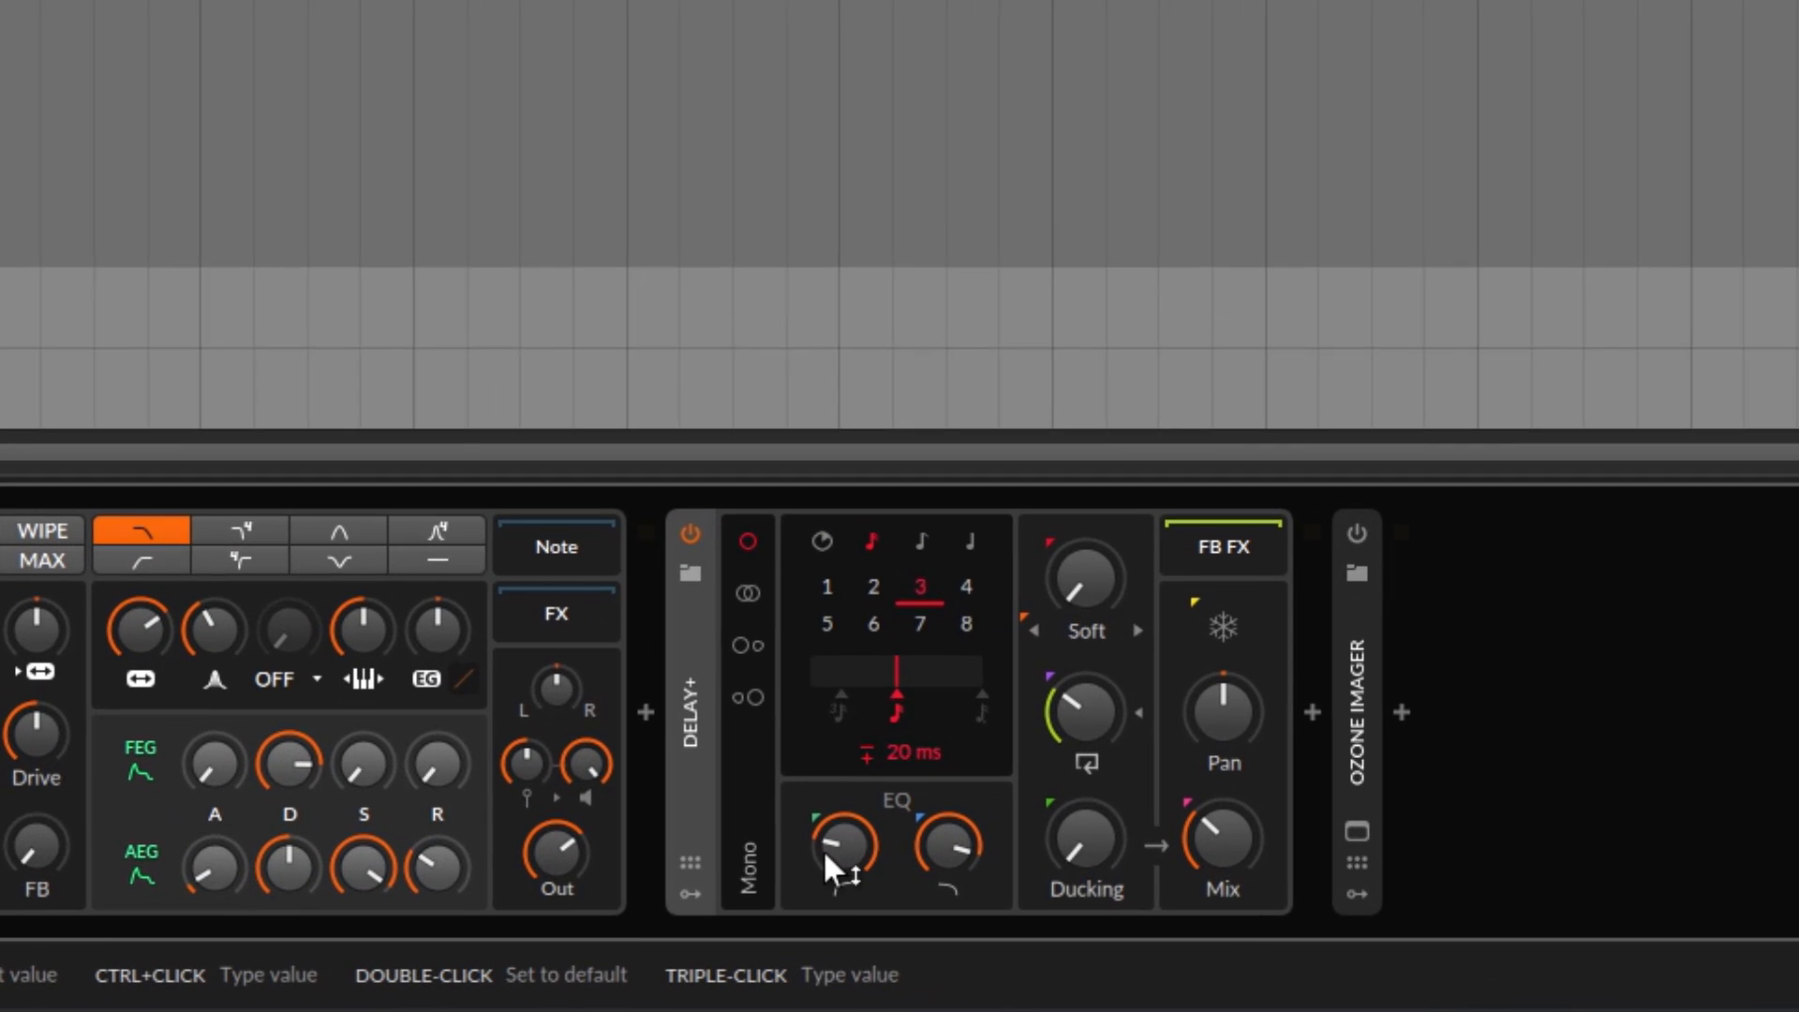
- Try the Delay+ EQ with the low cut raised to 232 Hz and the high cut lowered to about mid-range
{"action": "left_click", "coordinate": [832, 847]}
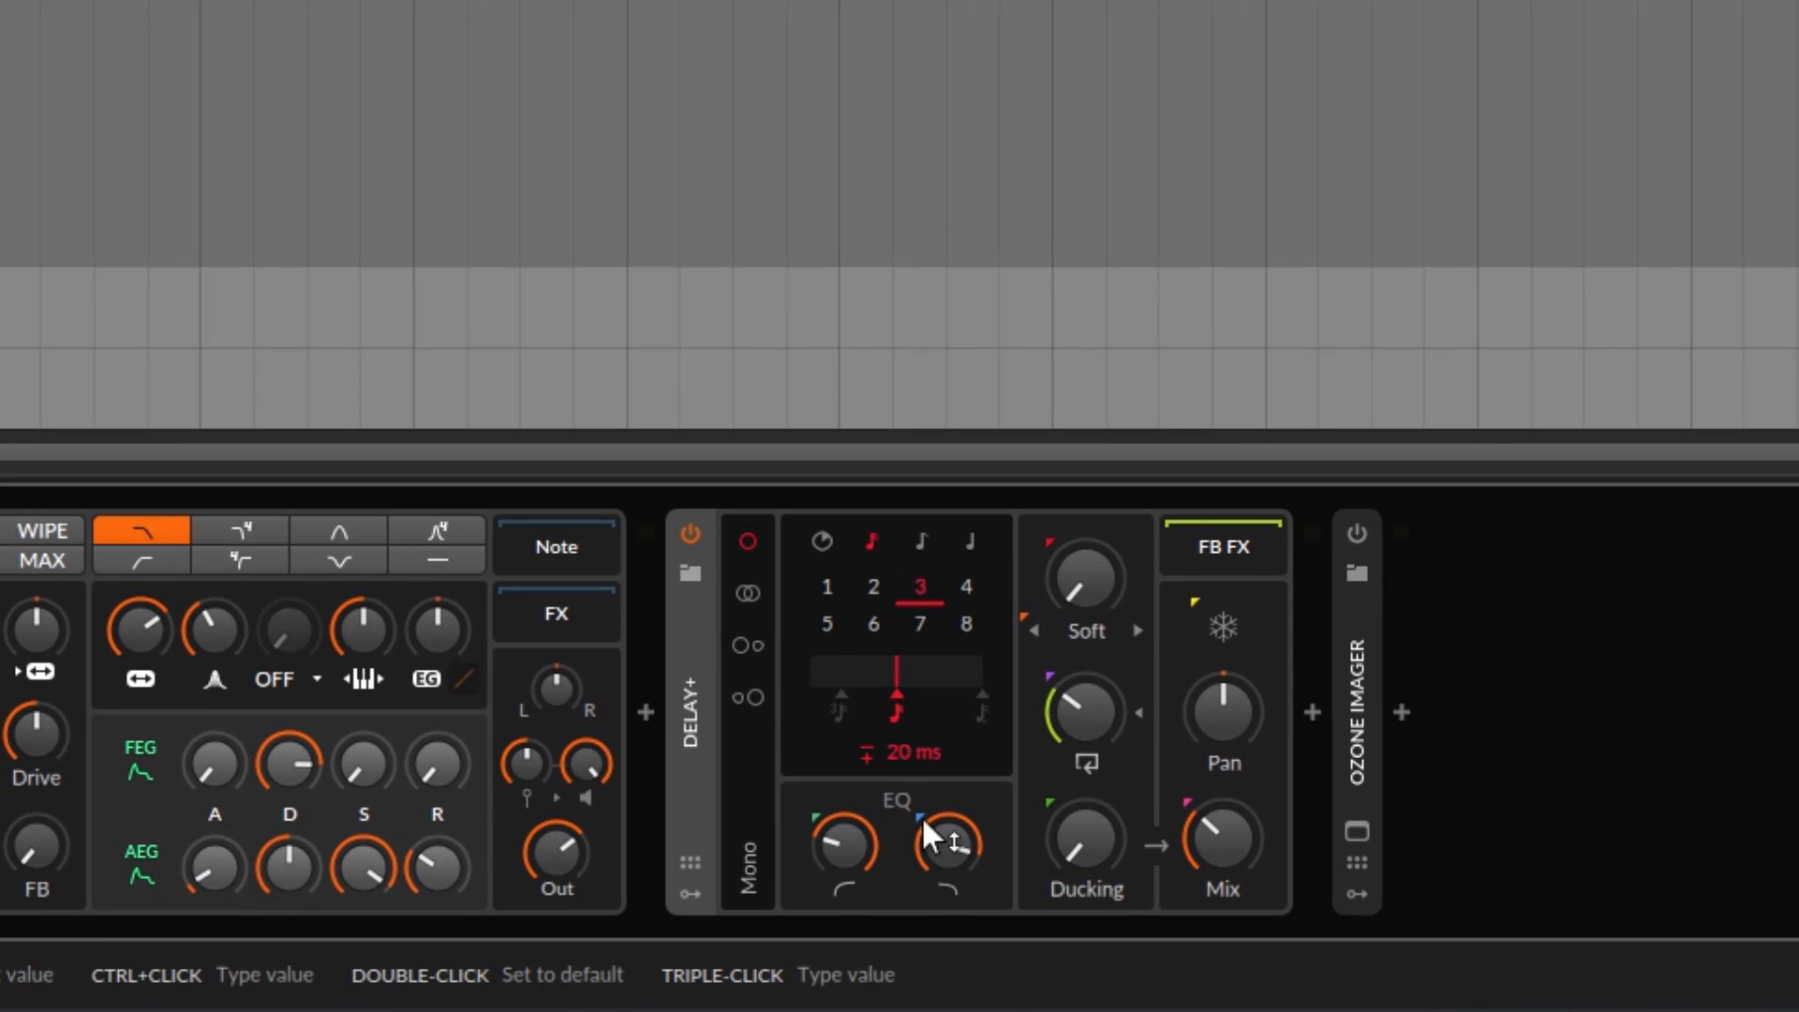
{"action": "left_click_drag", "start_coordinate": [946, 848], "coordinate": [933, 768]}
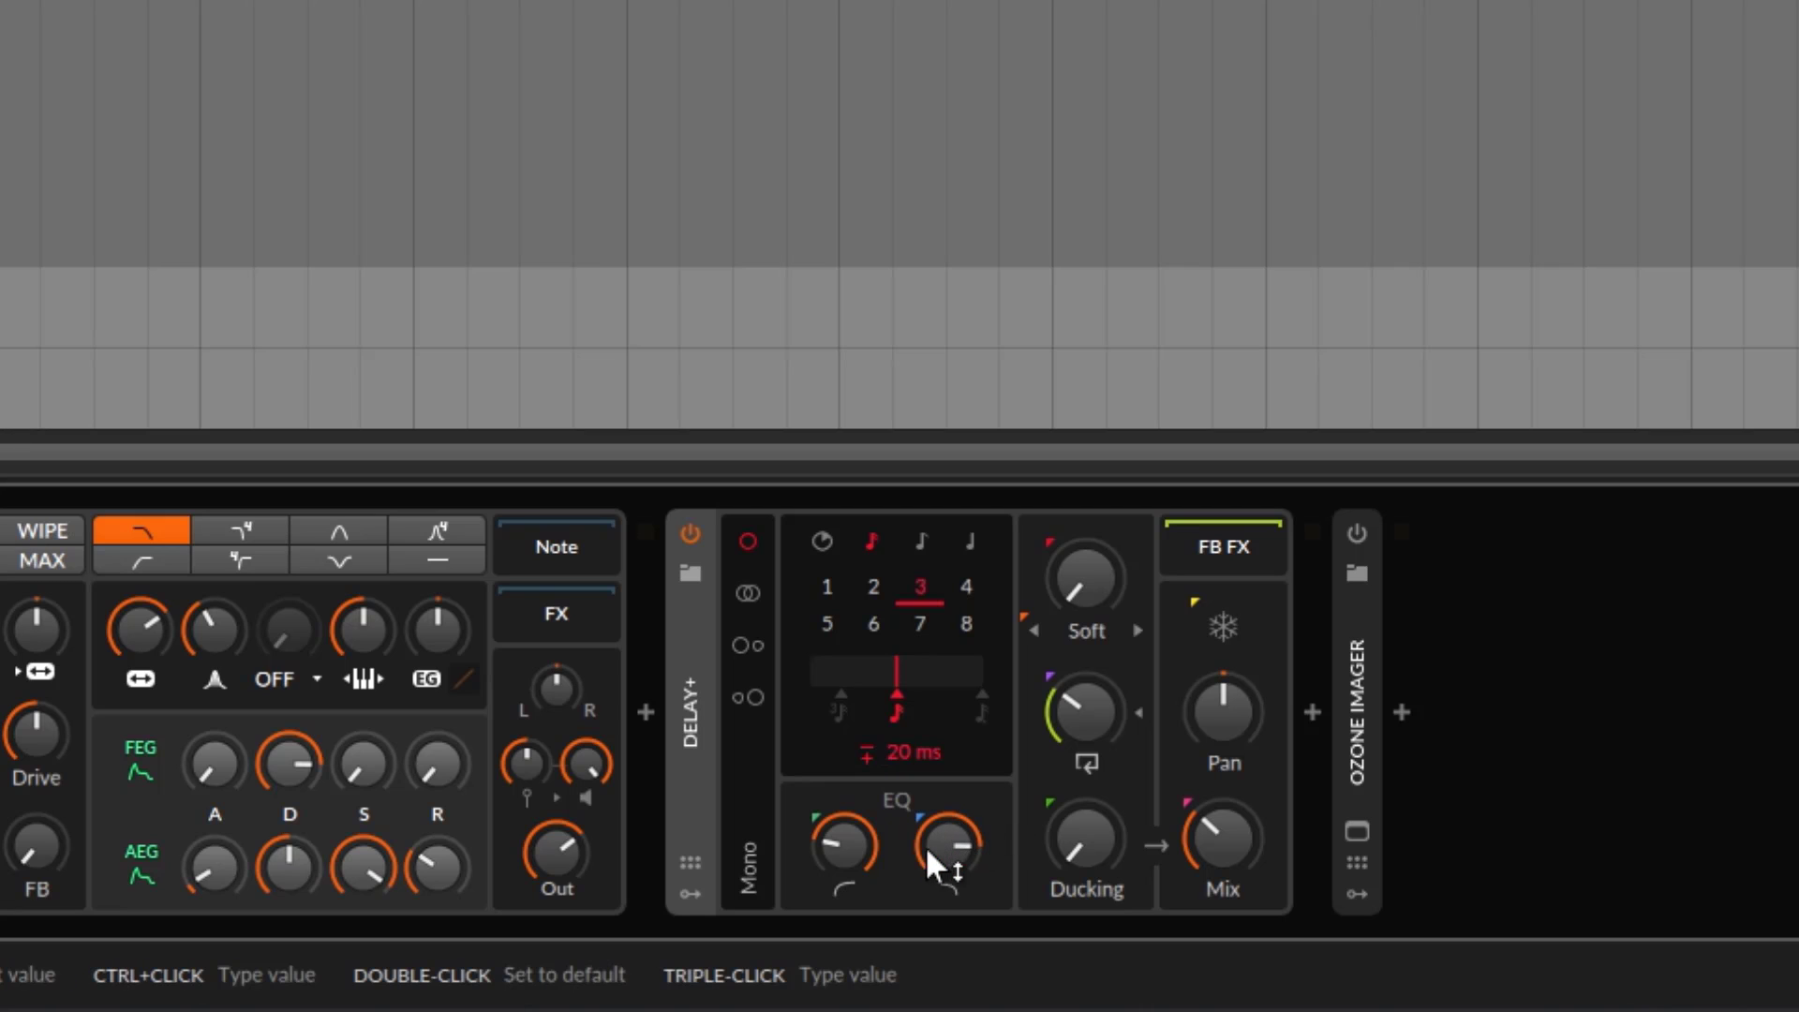
{"action": "left_click_drag", "start_coordinate": [842, 843], "coordinate": [842, 792]}
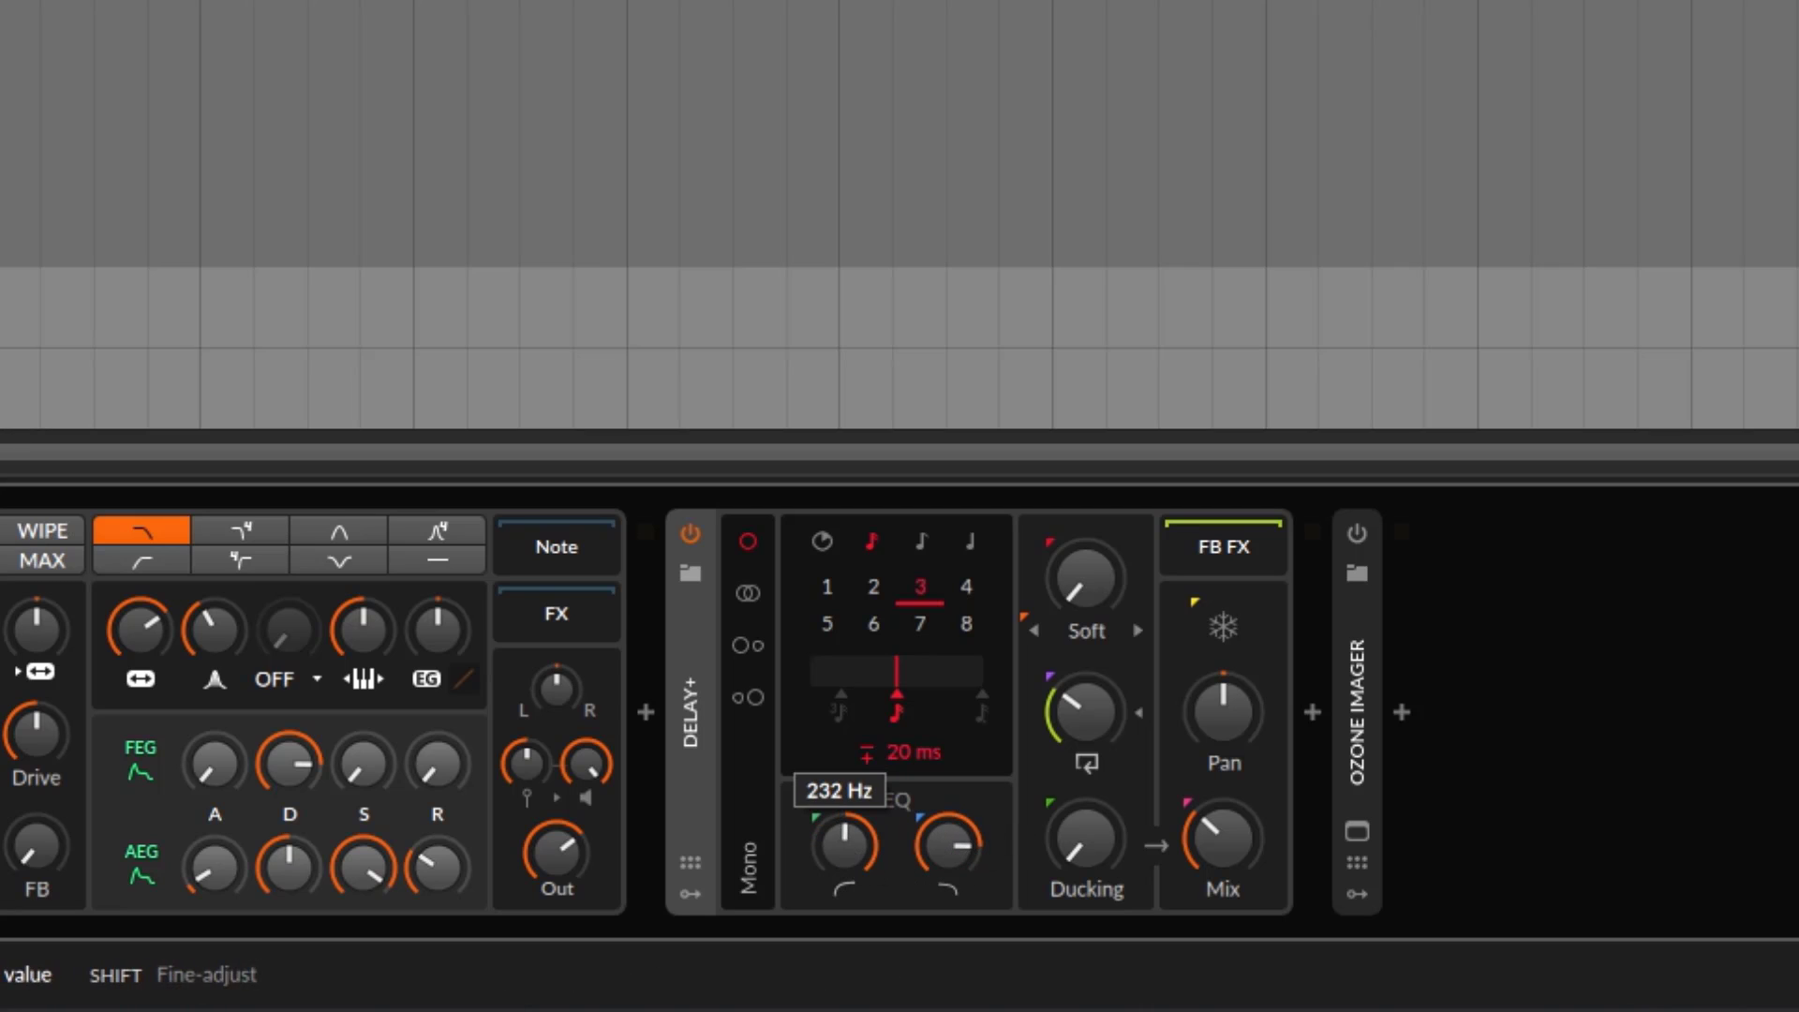
{"action": "left_click_drag", "start_coordinate": [946, 843], "coordinate": [946, 900]}
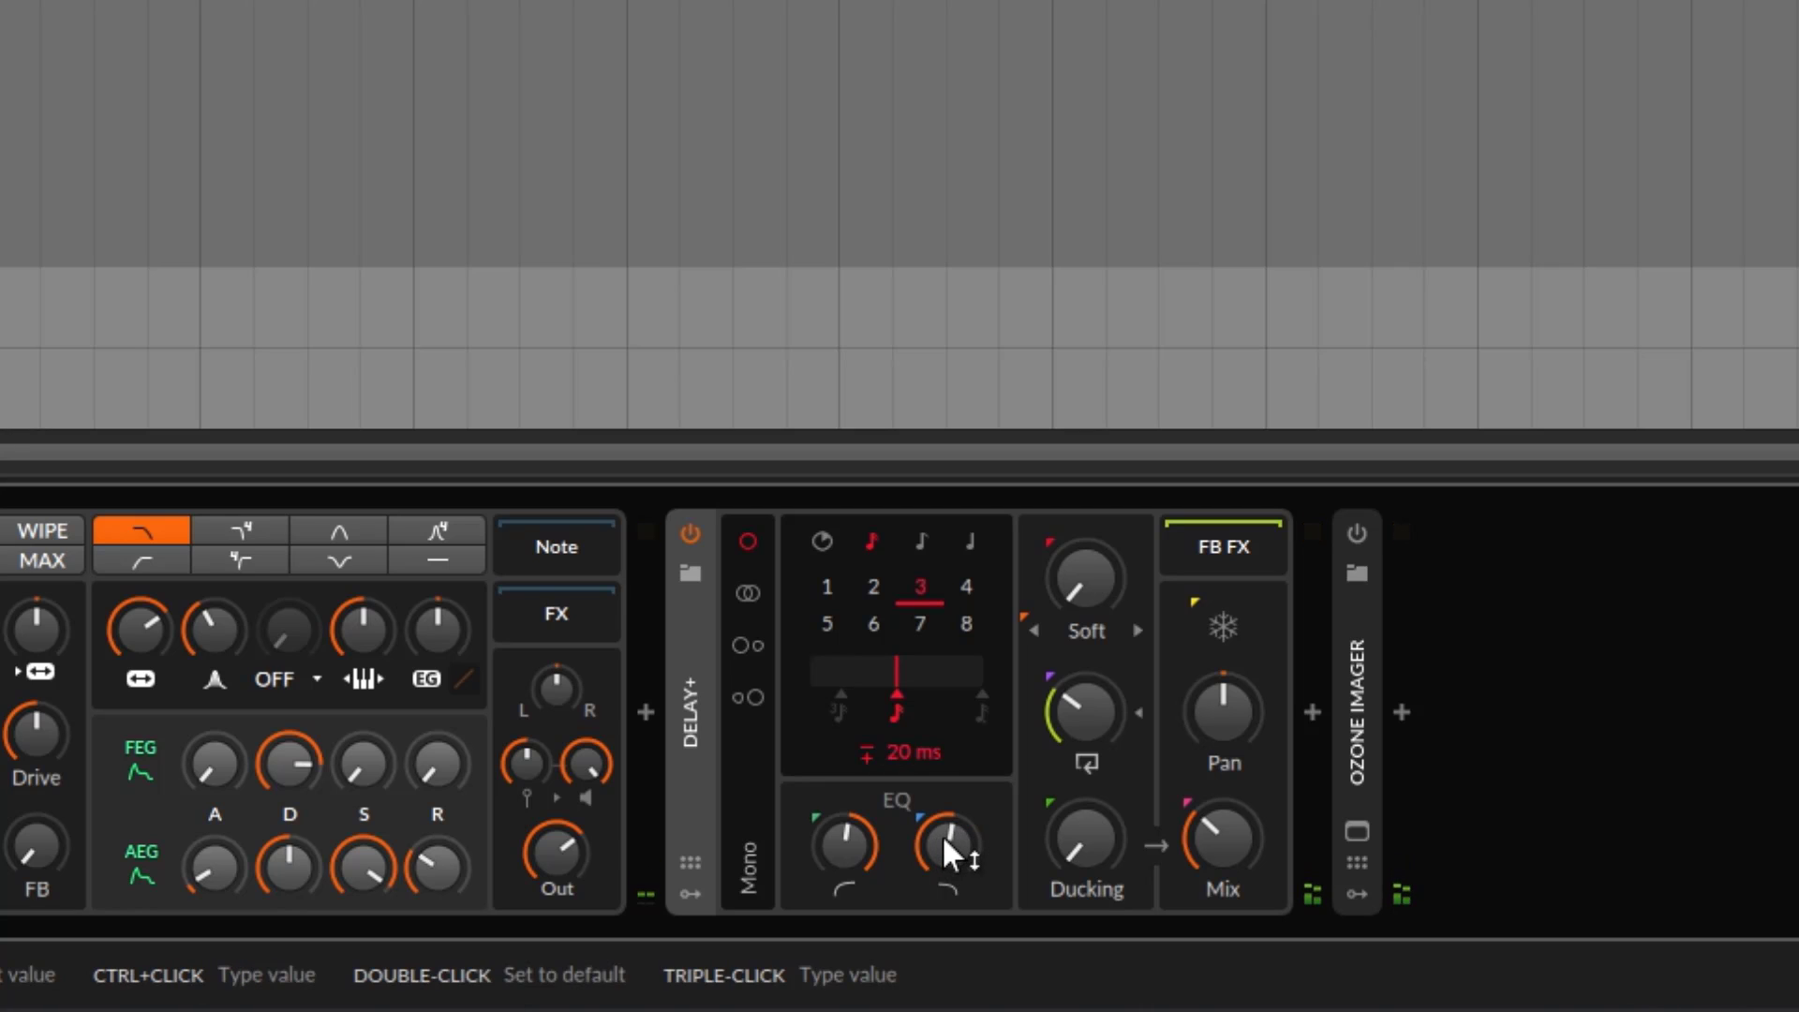
- Sweep the EQ low cut to its maximum and back to 19.4 Hz, and open the high cut fully
{"action": "left_click_drag", "start_coordinate": [867, 854], "coordinate": [867, 792]}
{"action": "left_click_drag", "start_coordinate": [941, 858], "coordinate": [942, 806]}
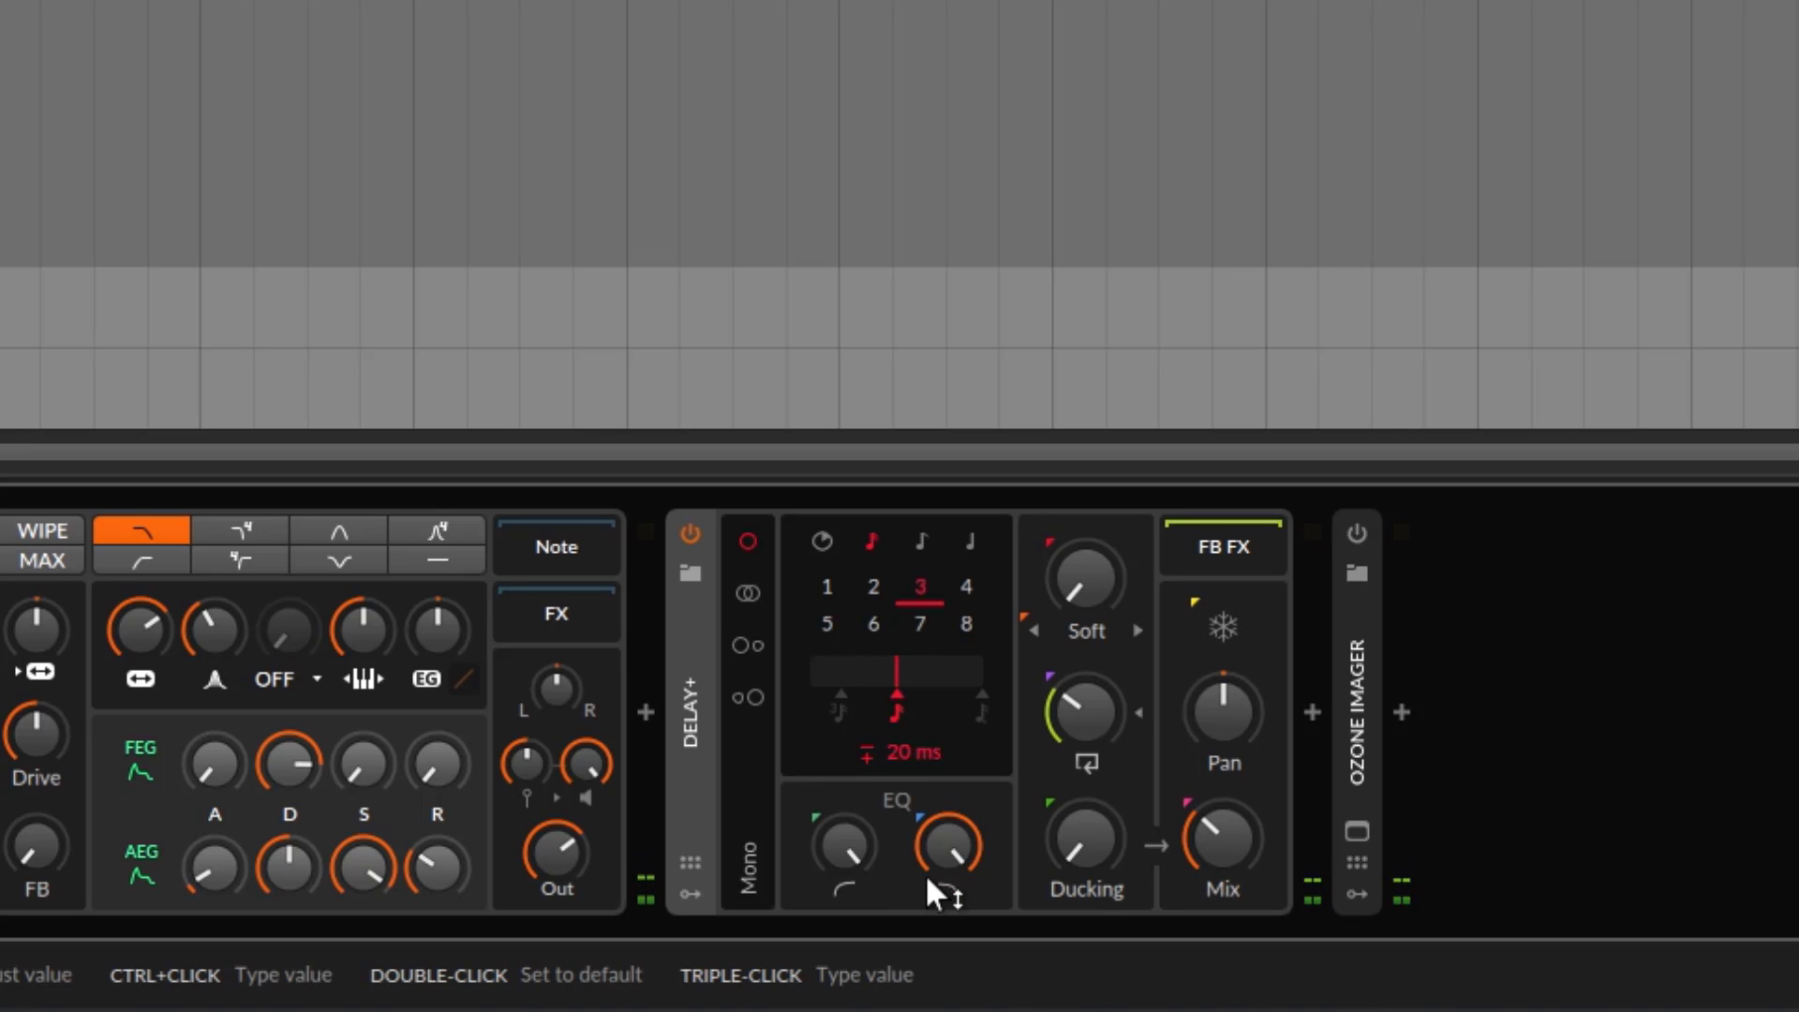
{"action": "left_click_drag", "start_coordinate": [862, 870], "coordinate": [862, 928]}
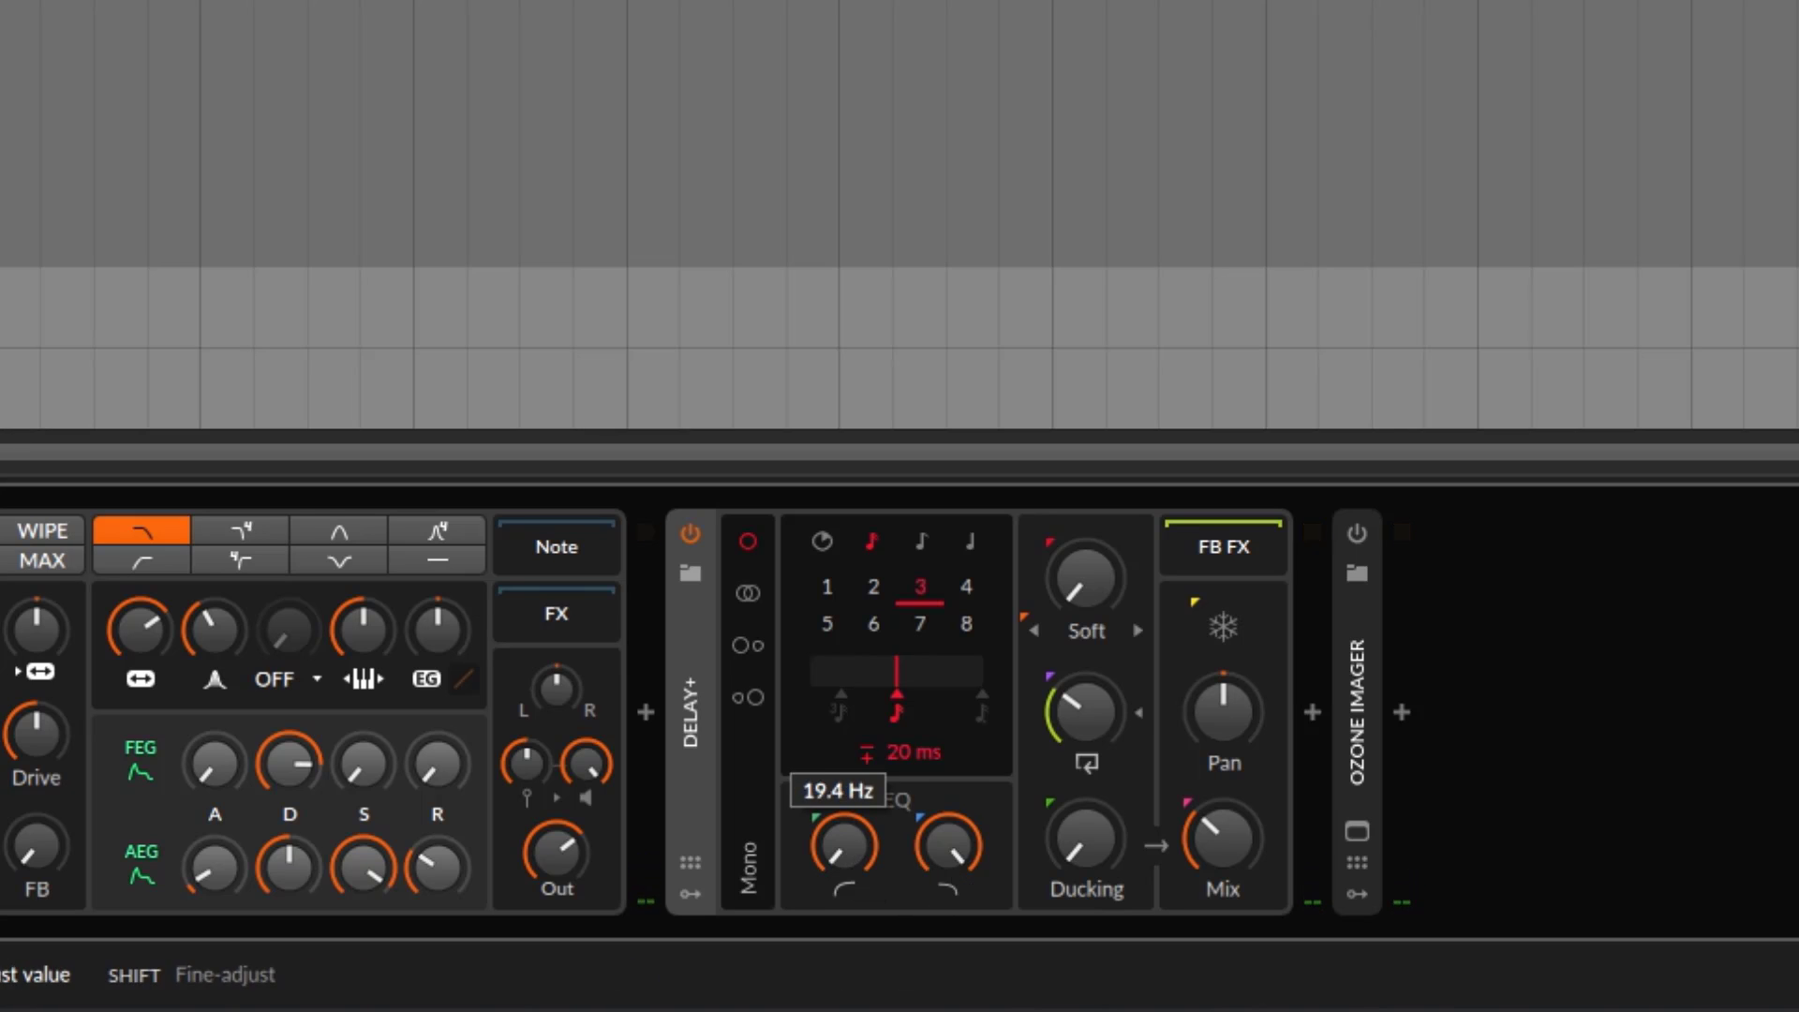
{"action": "mouse_move", "coordinate": [949, 824]}
{"action": "left_mouse_down"}
{"action": "mouse_move", "coordinate": [948, 890]}
{"action": "mouse_move", "coordinate": [950, 826]}
{"action": "left_mouse_up"}
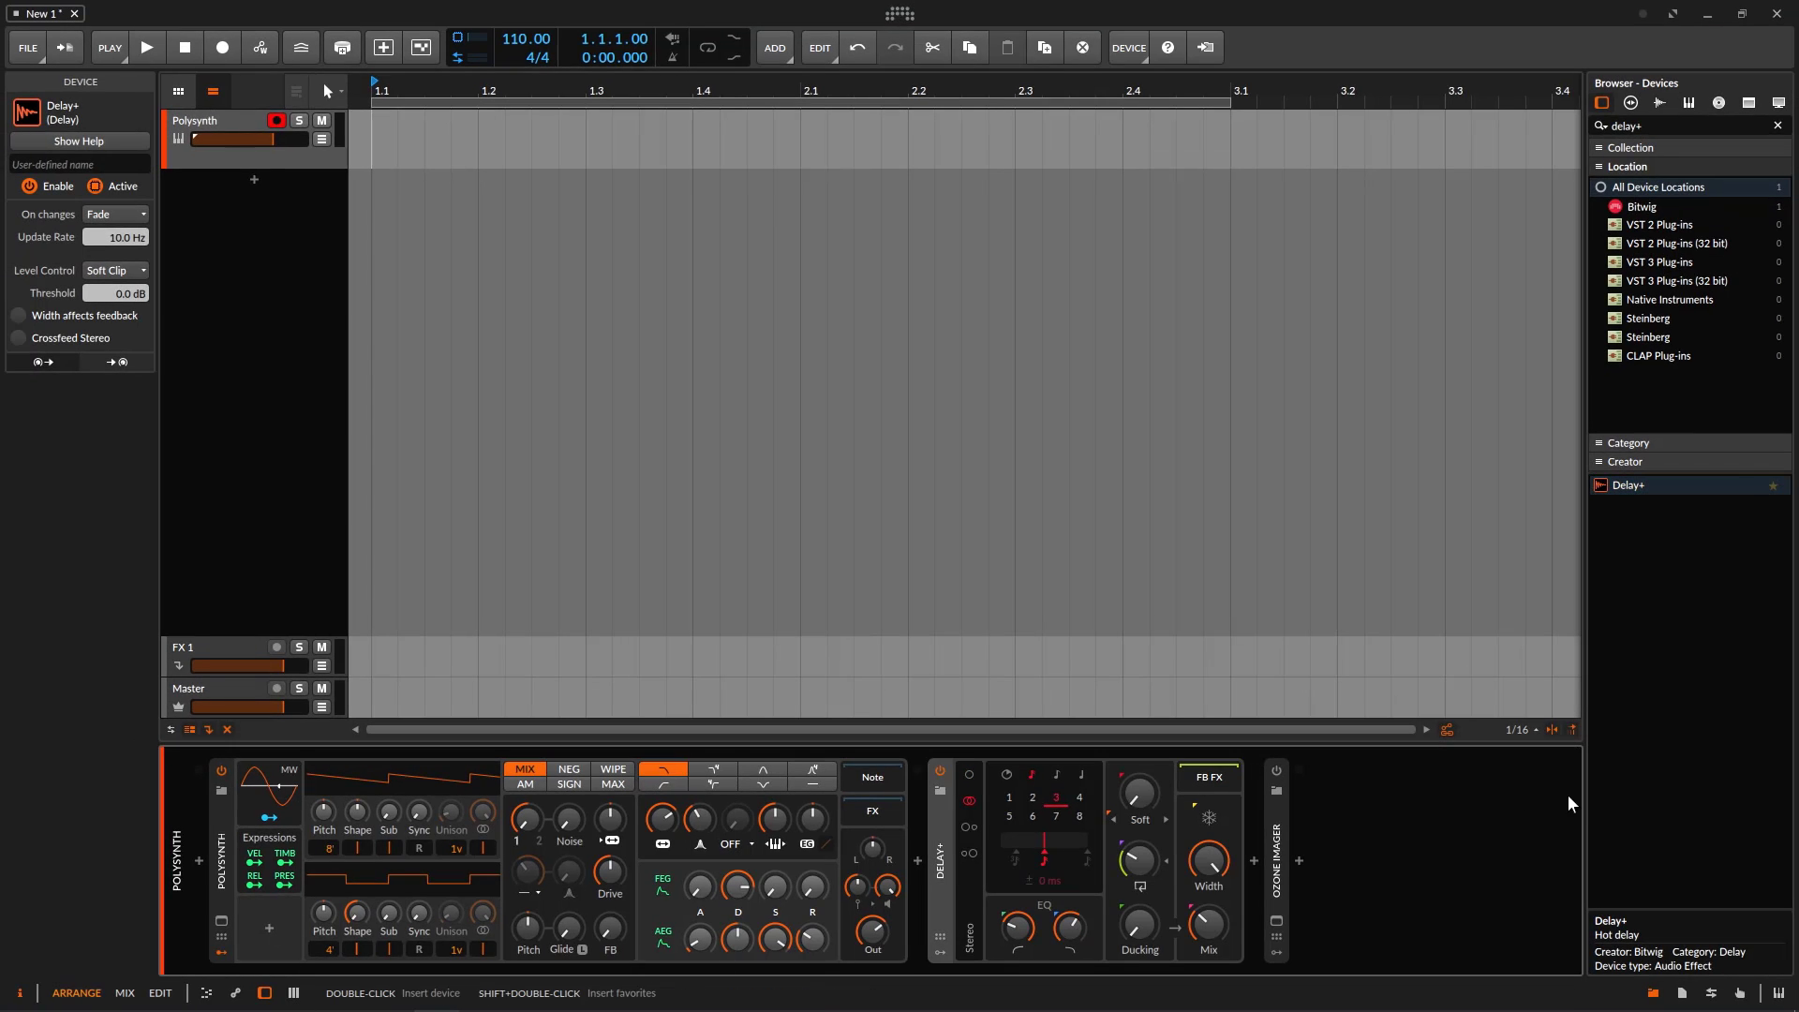
- Hide the browser, switch the Delay+ to Mono mode and raise its feedback moderately
{"action": "left_click", "coordinate": [1653, 992]}
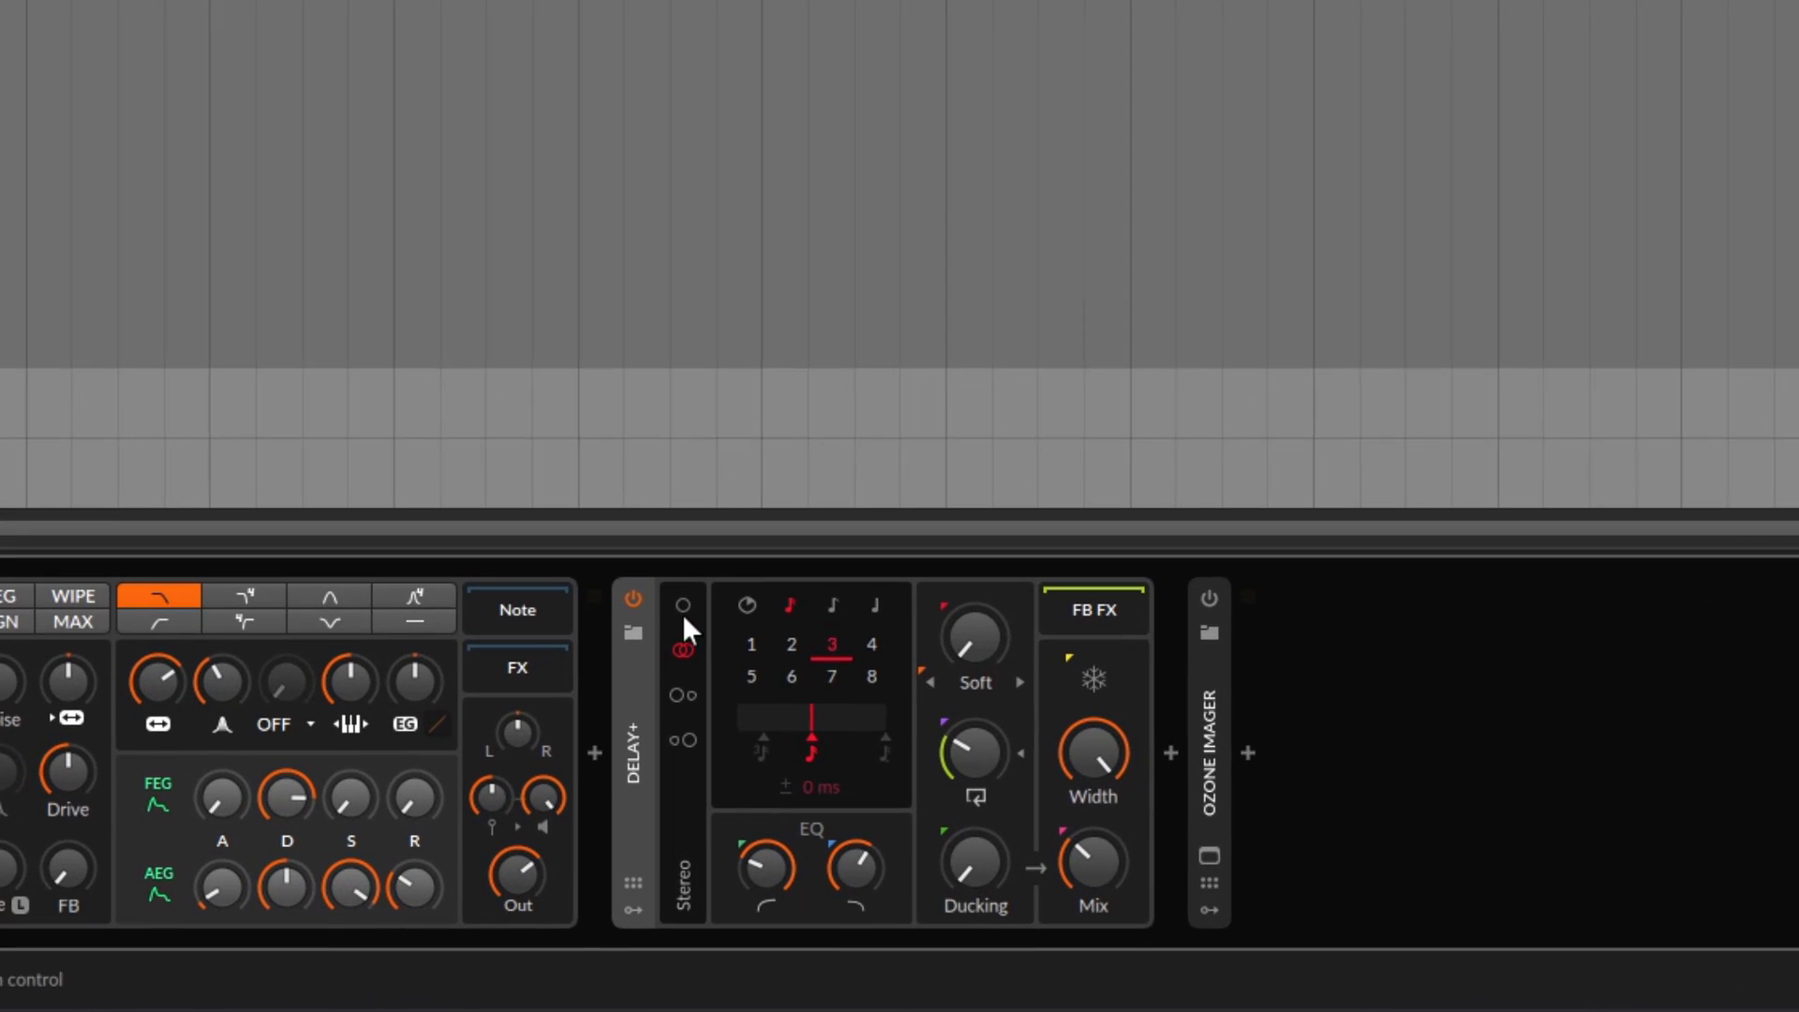
{"action": "left_click", "coordinate": [969, 778]}
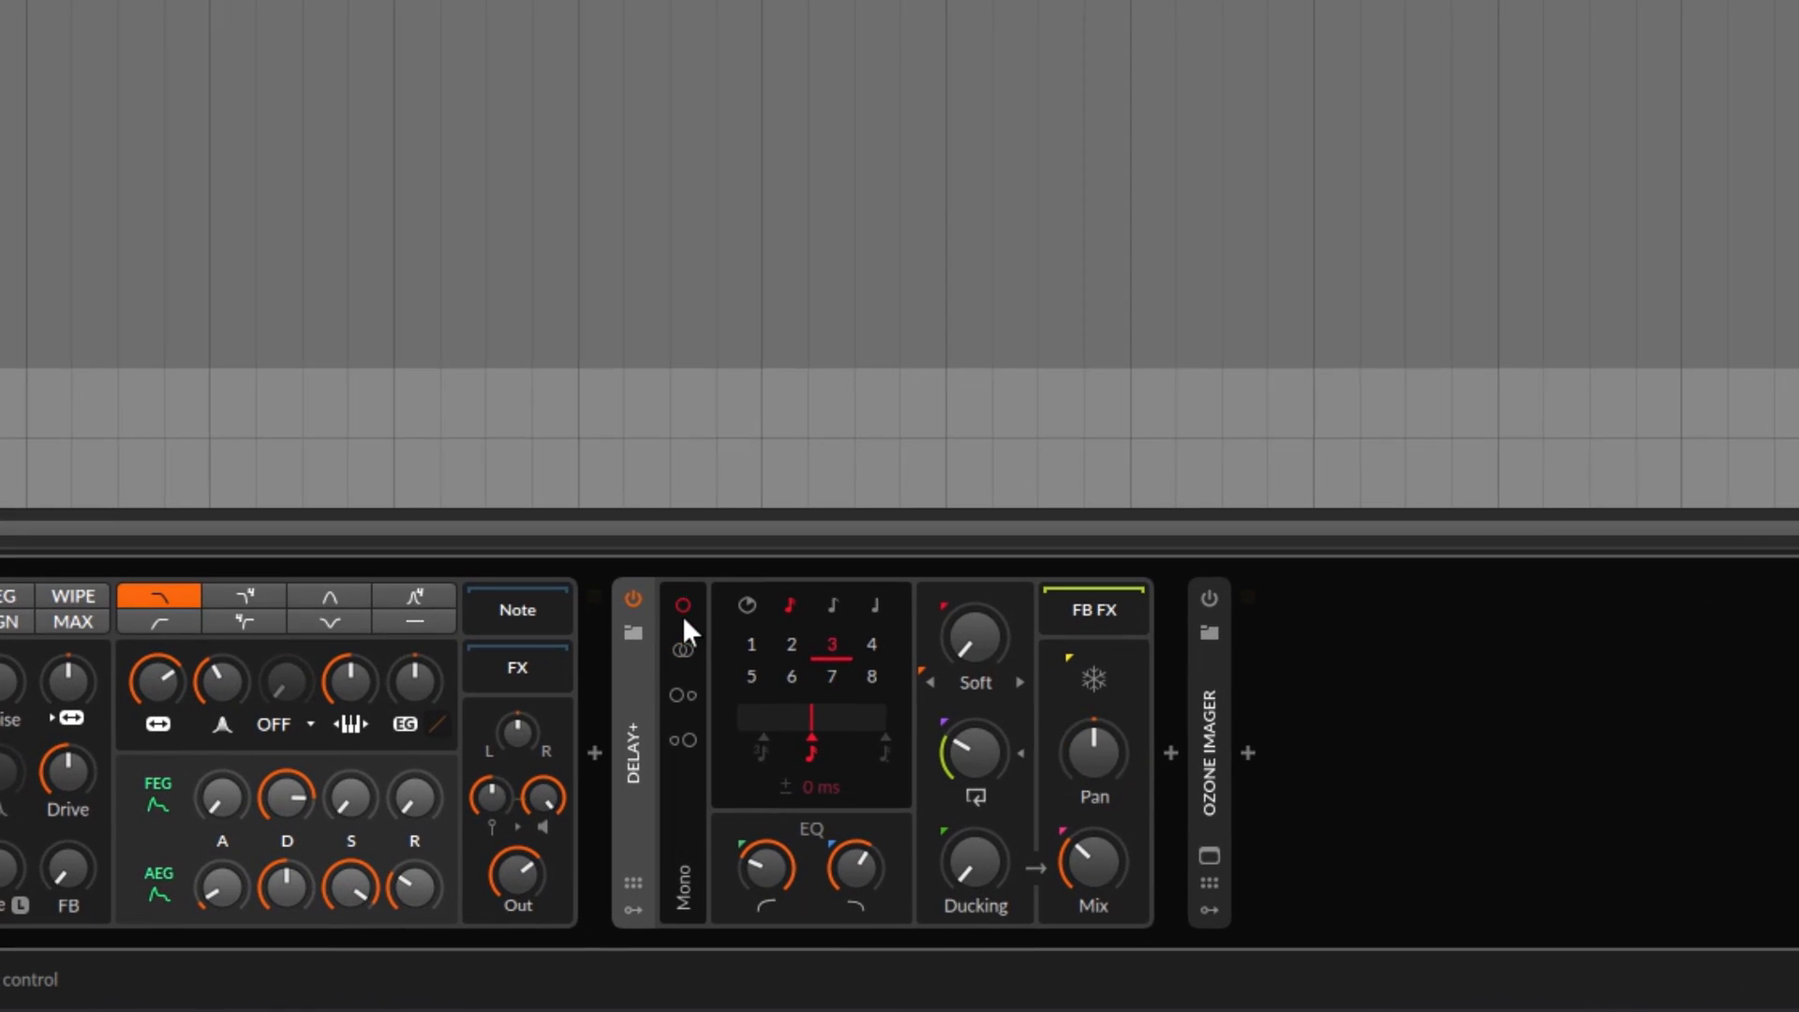
{"action": "left_click_drag", "start_coordinate": [808, 787], "coordinate": [808, 743]}
{"action": "left_click_drag", "start_coordinate": [984, 772], "coordinate": [981, 748]}
- Try the mono delay with the detune at +14 ms and the pan fully right, returning the pan to center
{"action": "double_click", "coordinate": [830, 795]}
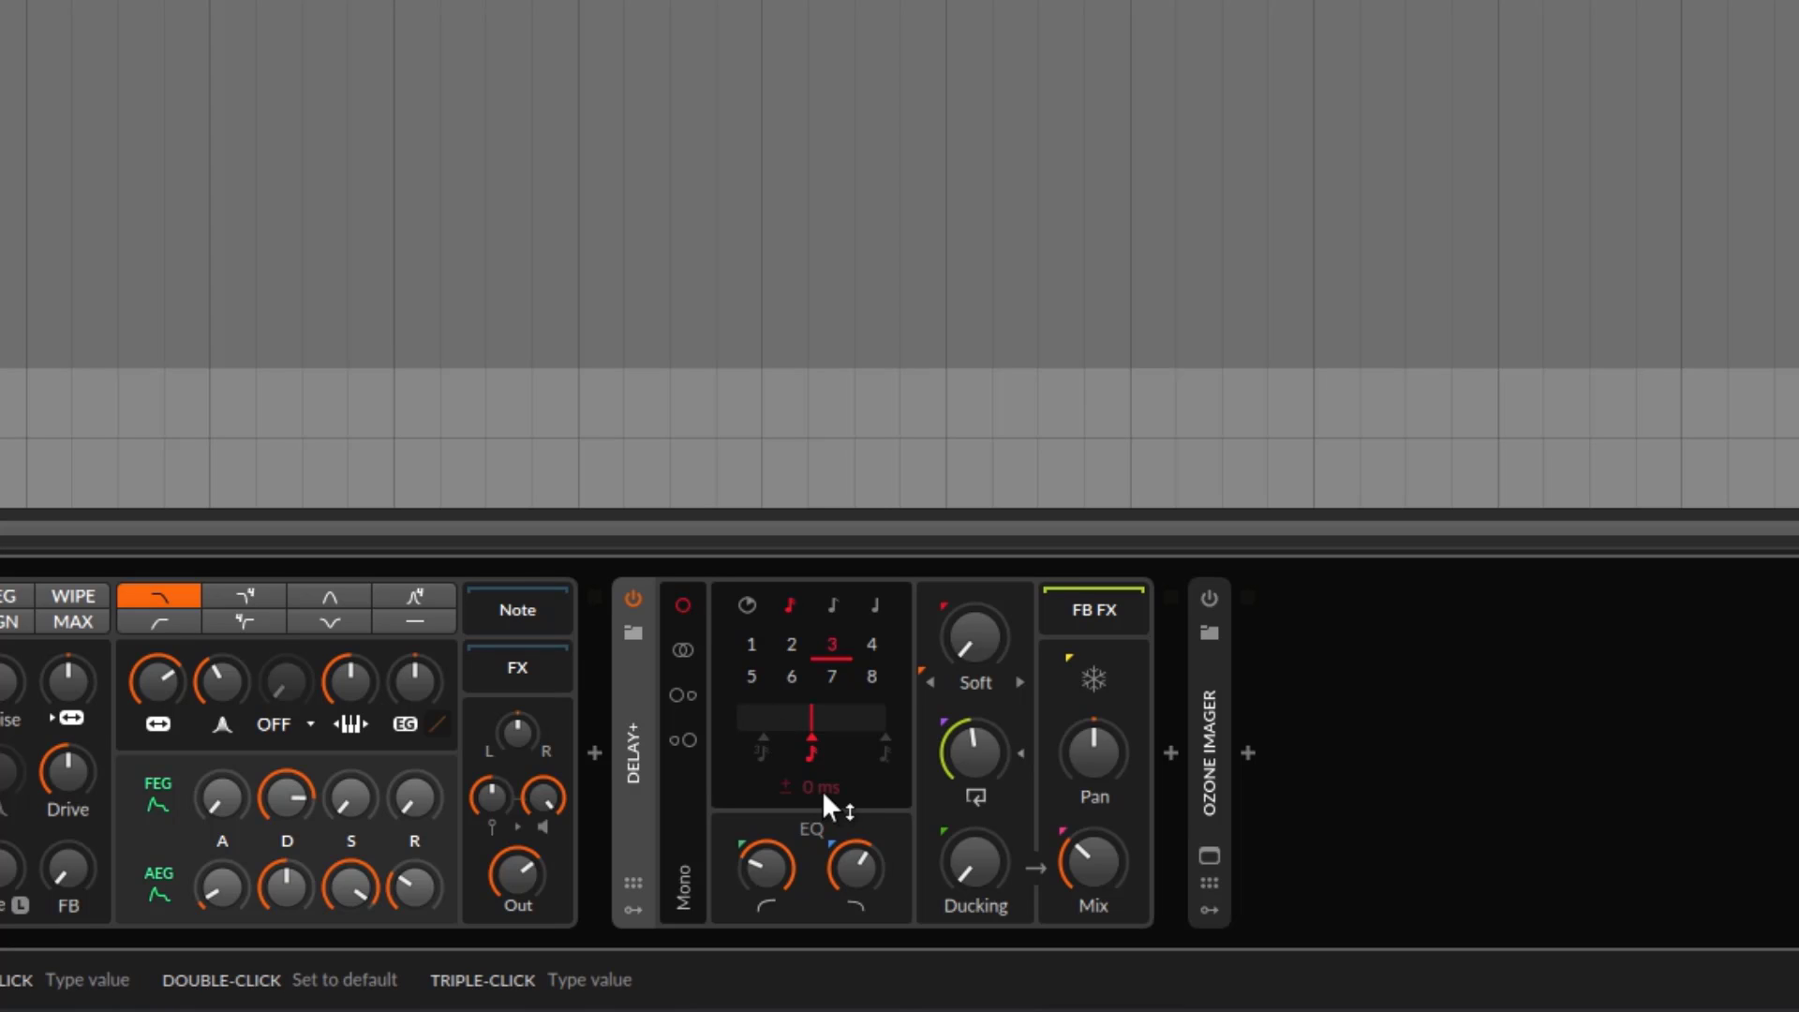
{"action": "left_click_drag", "start_coordinate": [823, 790], "coordinate": [779, 766]}
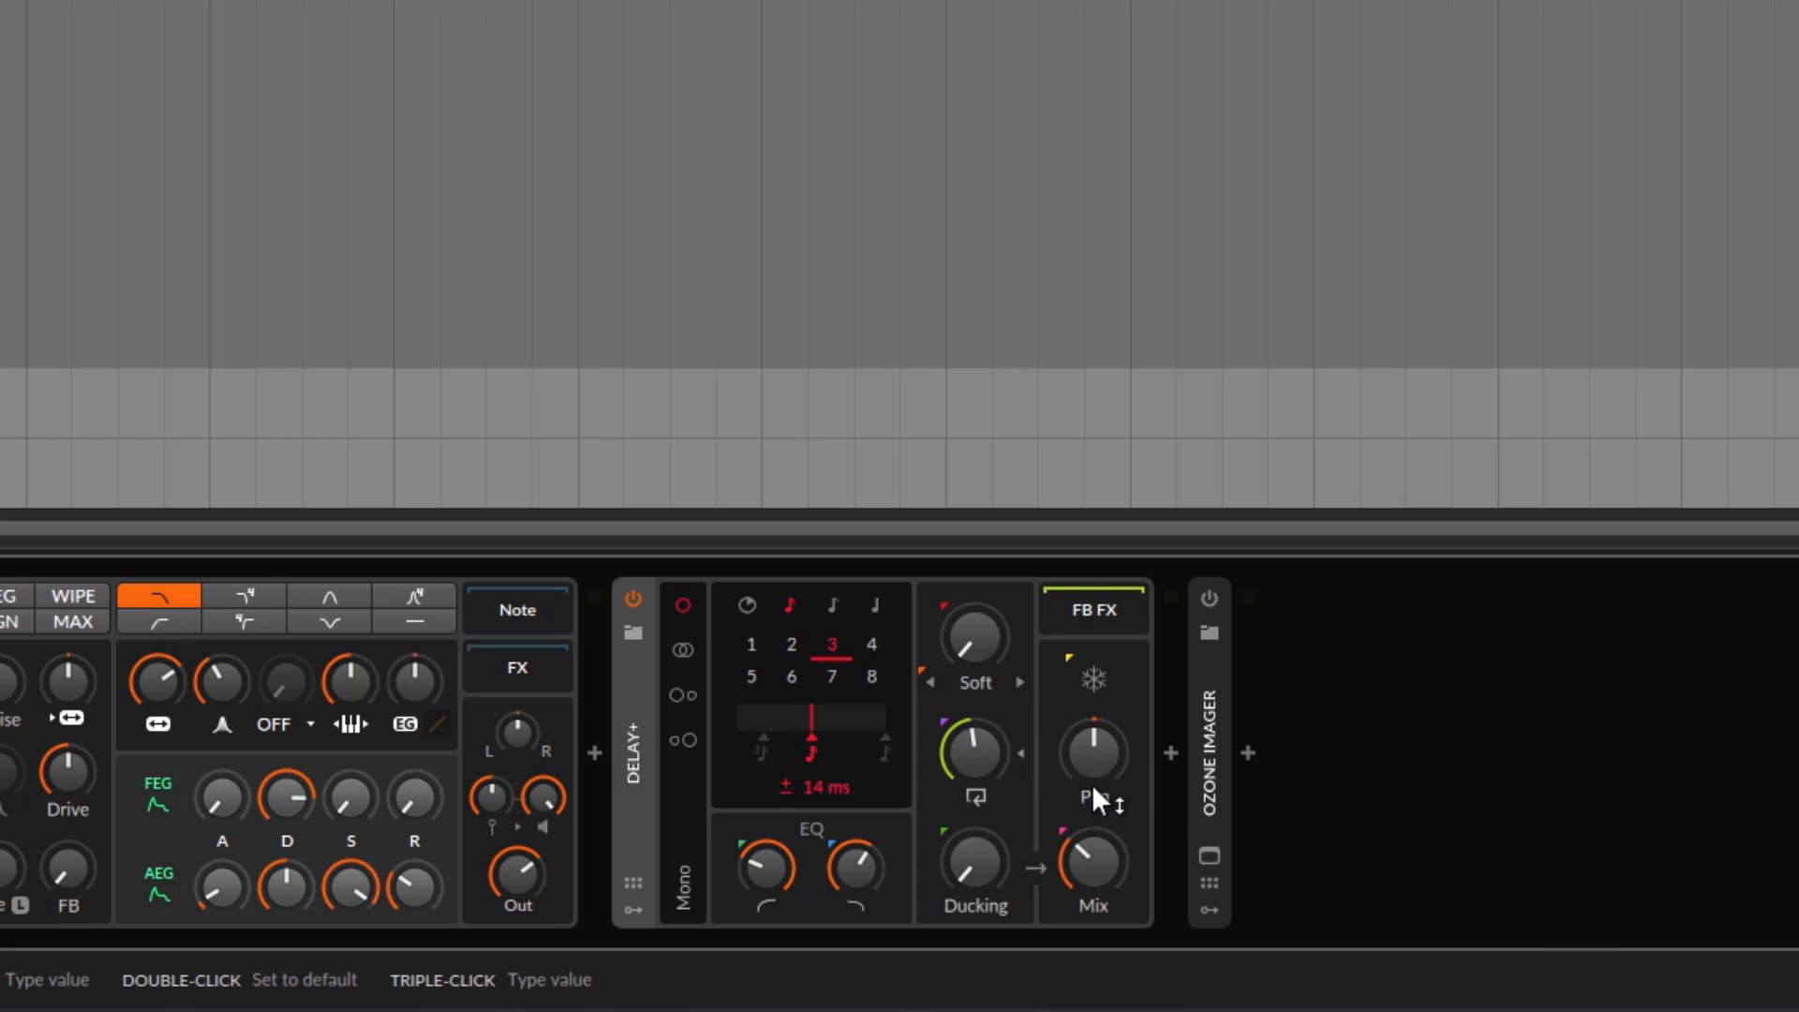
{"action": "mouse_move", "coordinate": [1087, 763]}
{"action": "left_mouse_down"}
{"action": "mouse_move", "coordinate": [1083, 738]}
{"action": "mouse_move", "coordinate": [1099, 755]}
{"action": "left_mouse_up"}
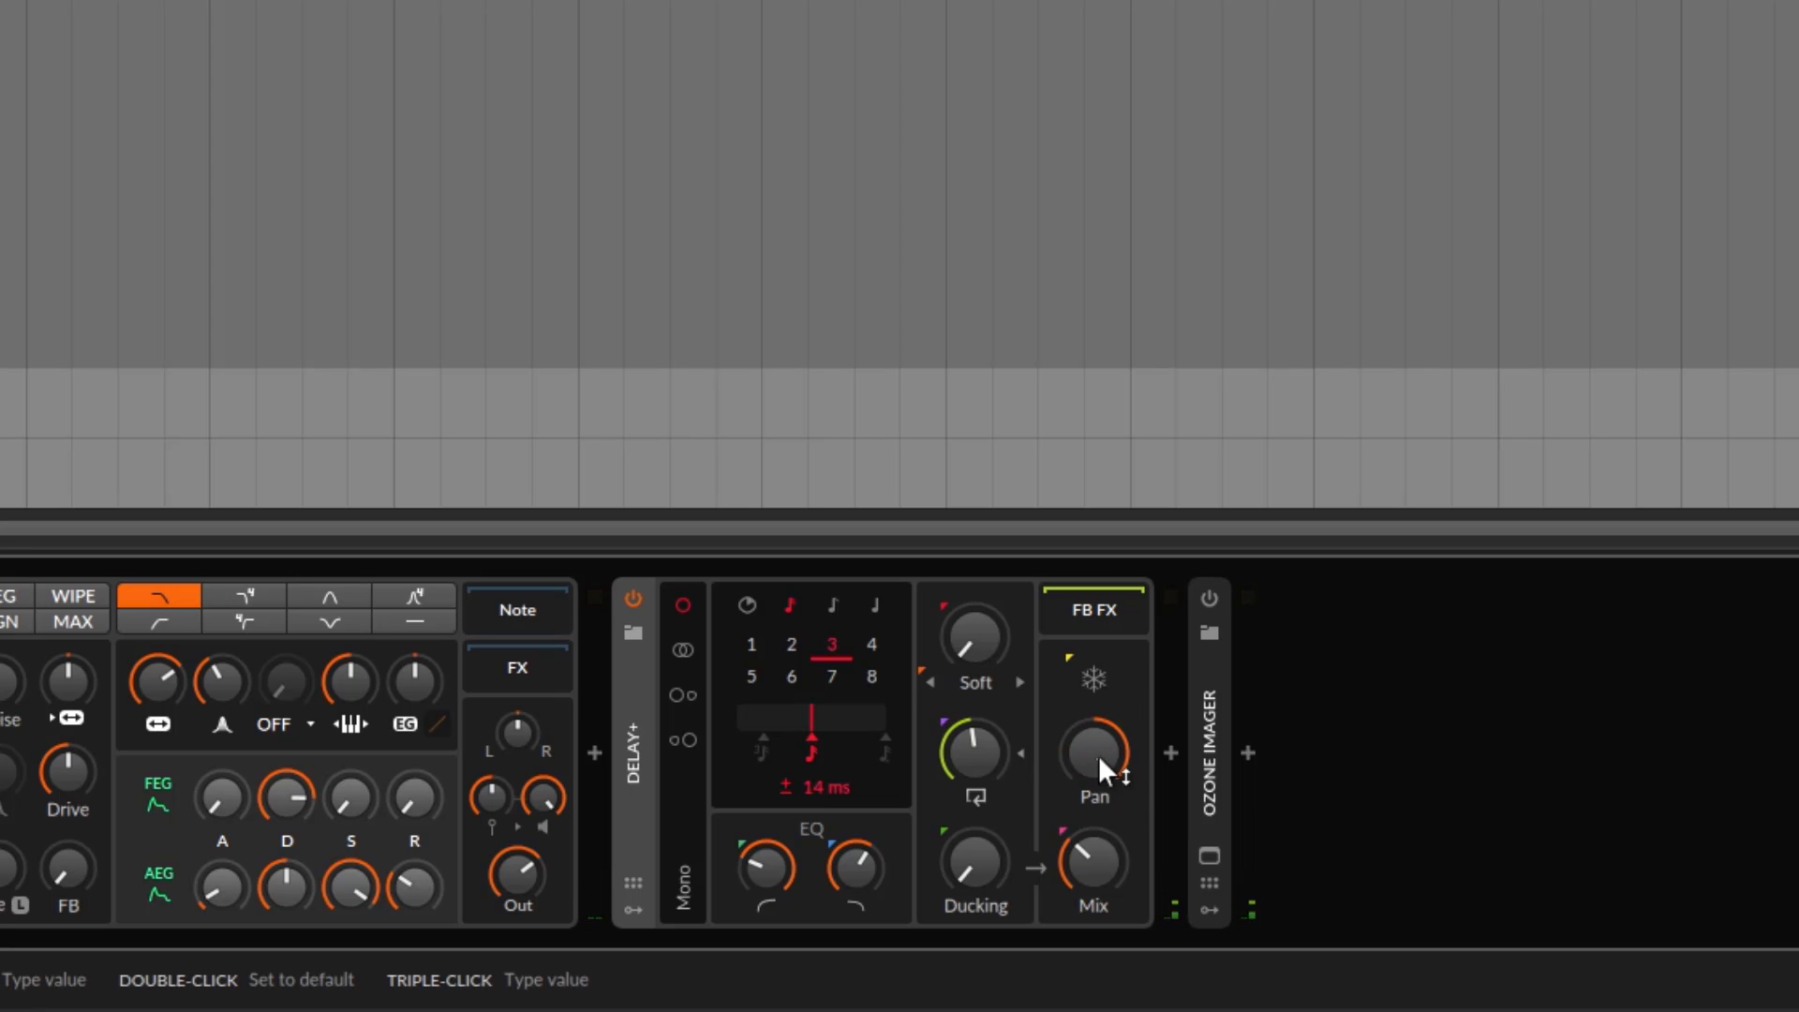
{"action": "mouse_move", "coordinate": [1100, 761]}
{"action": "left_mouse_down"}
{"action": "mouse_move", "coordinate": [1100, 861]}
{"action": "mouse_move", "coordinate": [1099, 778]}
{"action": "left_mouse_up"}
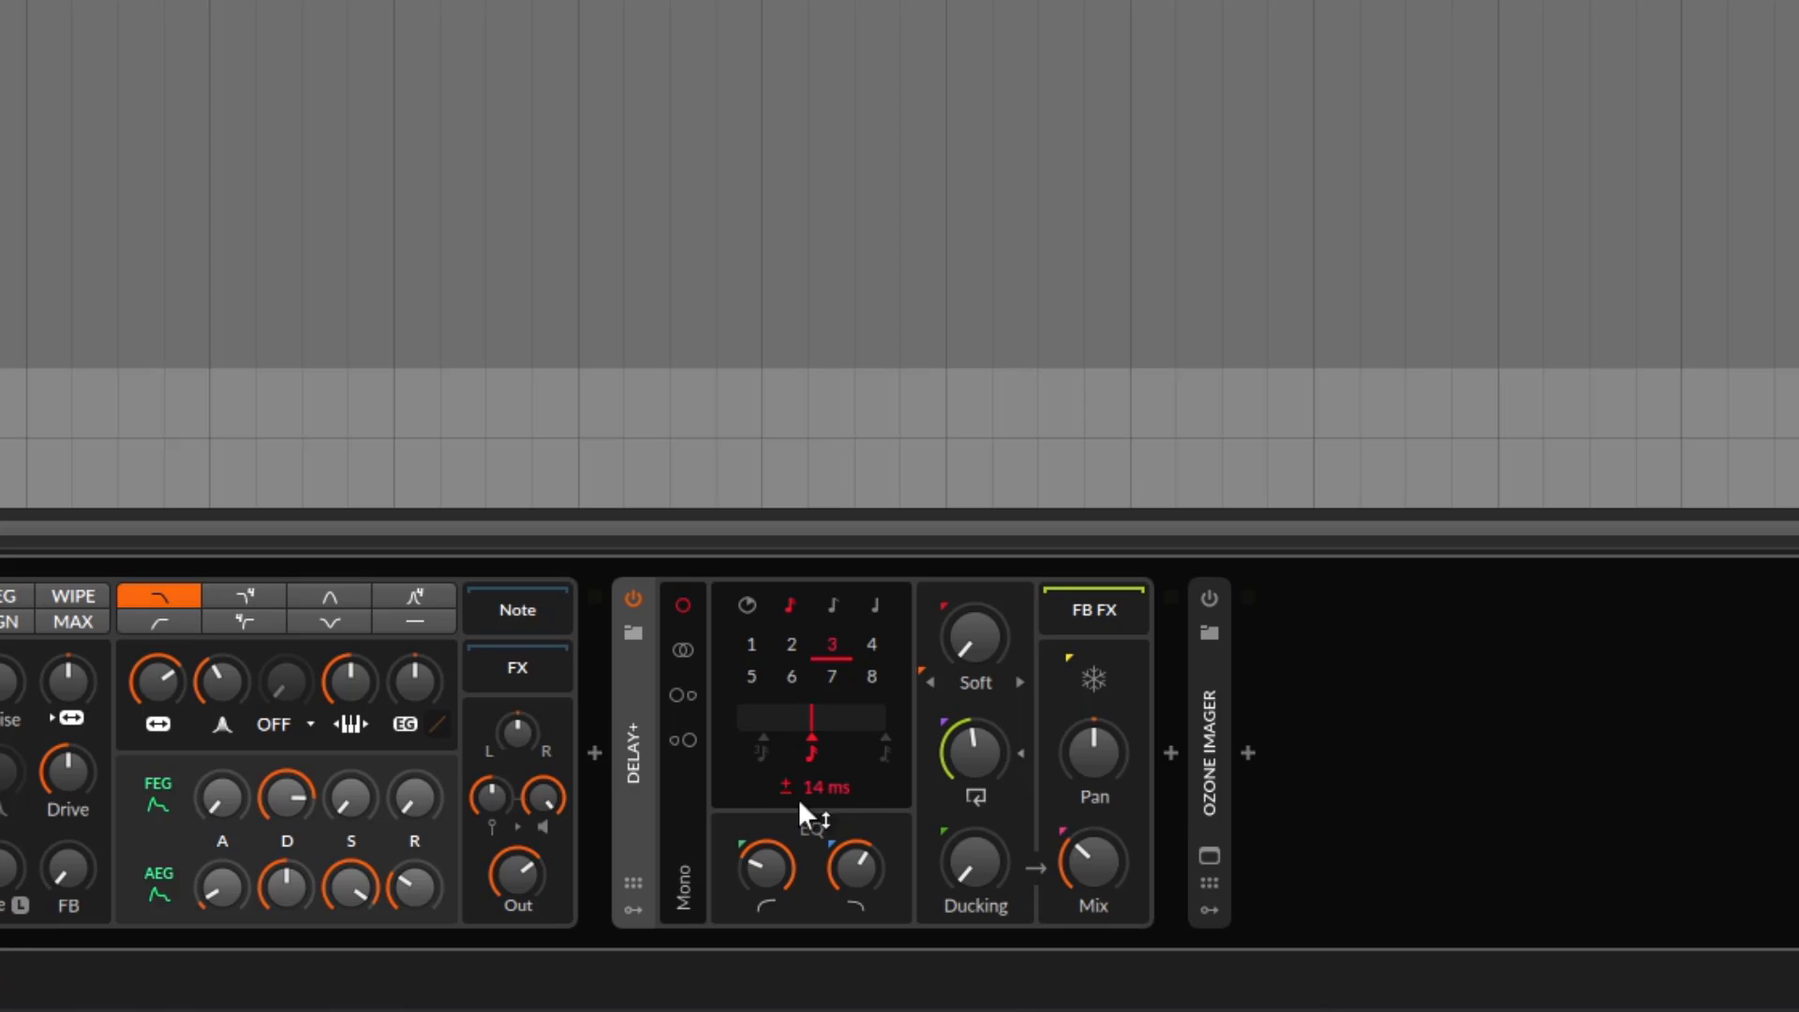
- Switch the Delay+ to Stereo mode at full width and reset the detune to 0 ms
{"action": "left_click", "coordinate": [683, 649]}
{"action": "left_click_drag", "start_coordinate": [817, 783], "coordinate": [817, 815]}
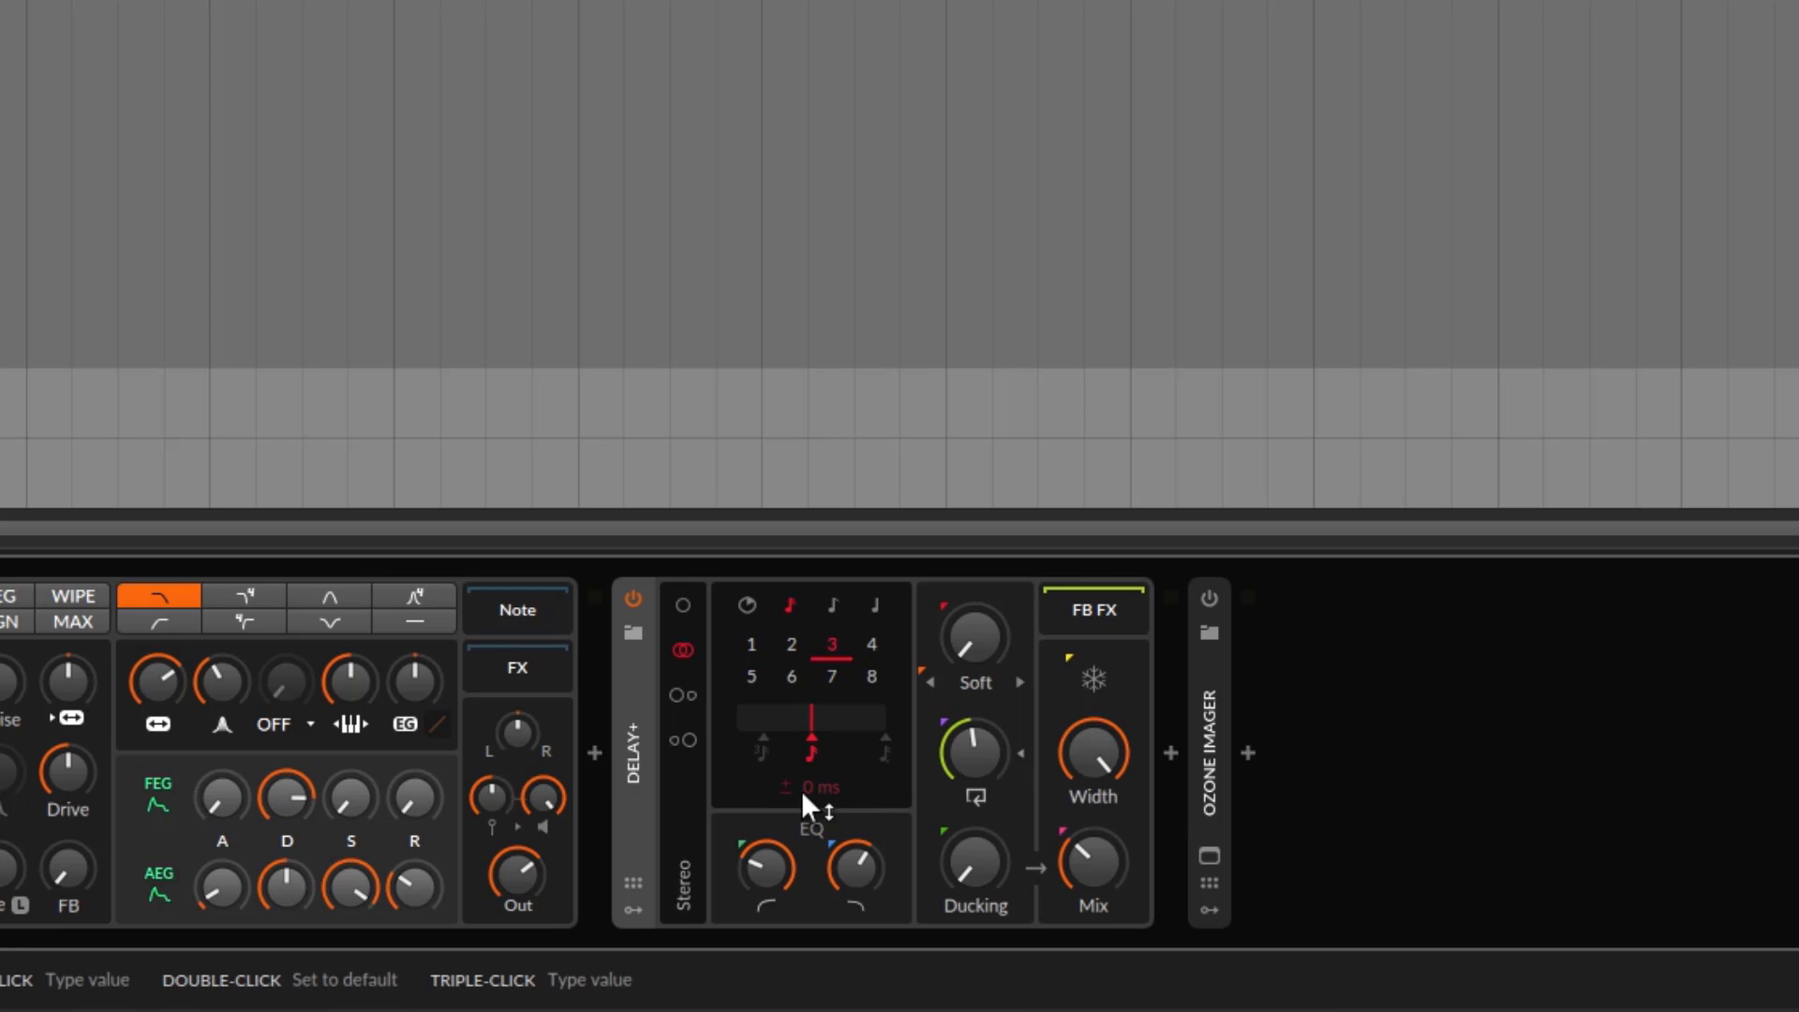
{"action": "mouse_move", "coordinate": [1106, 731]}
{"action": "left_mouse_down"}
{"action": "mouse_move", "coordinate": [1106, 797]}
{"action": "mouse_move", "coordinate": [1106, 722]}
{"action": "left_mouse_up"}
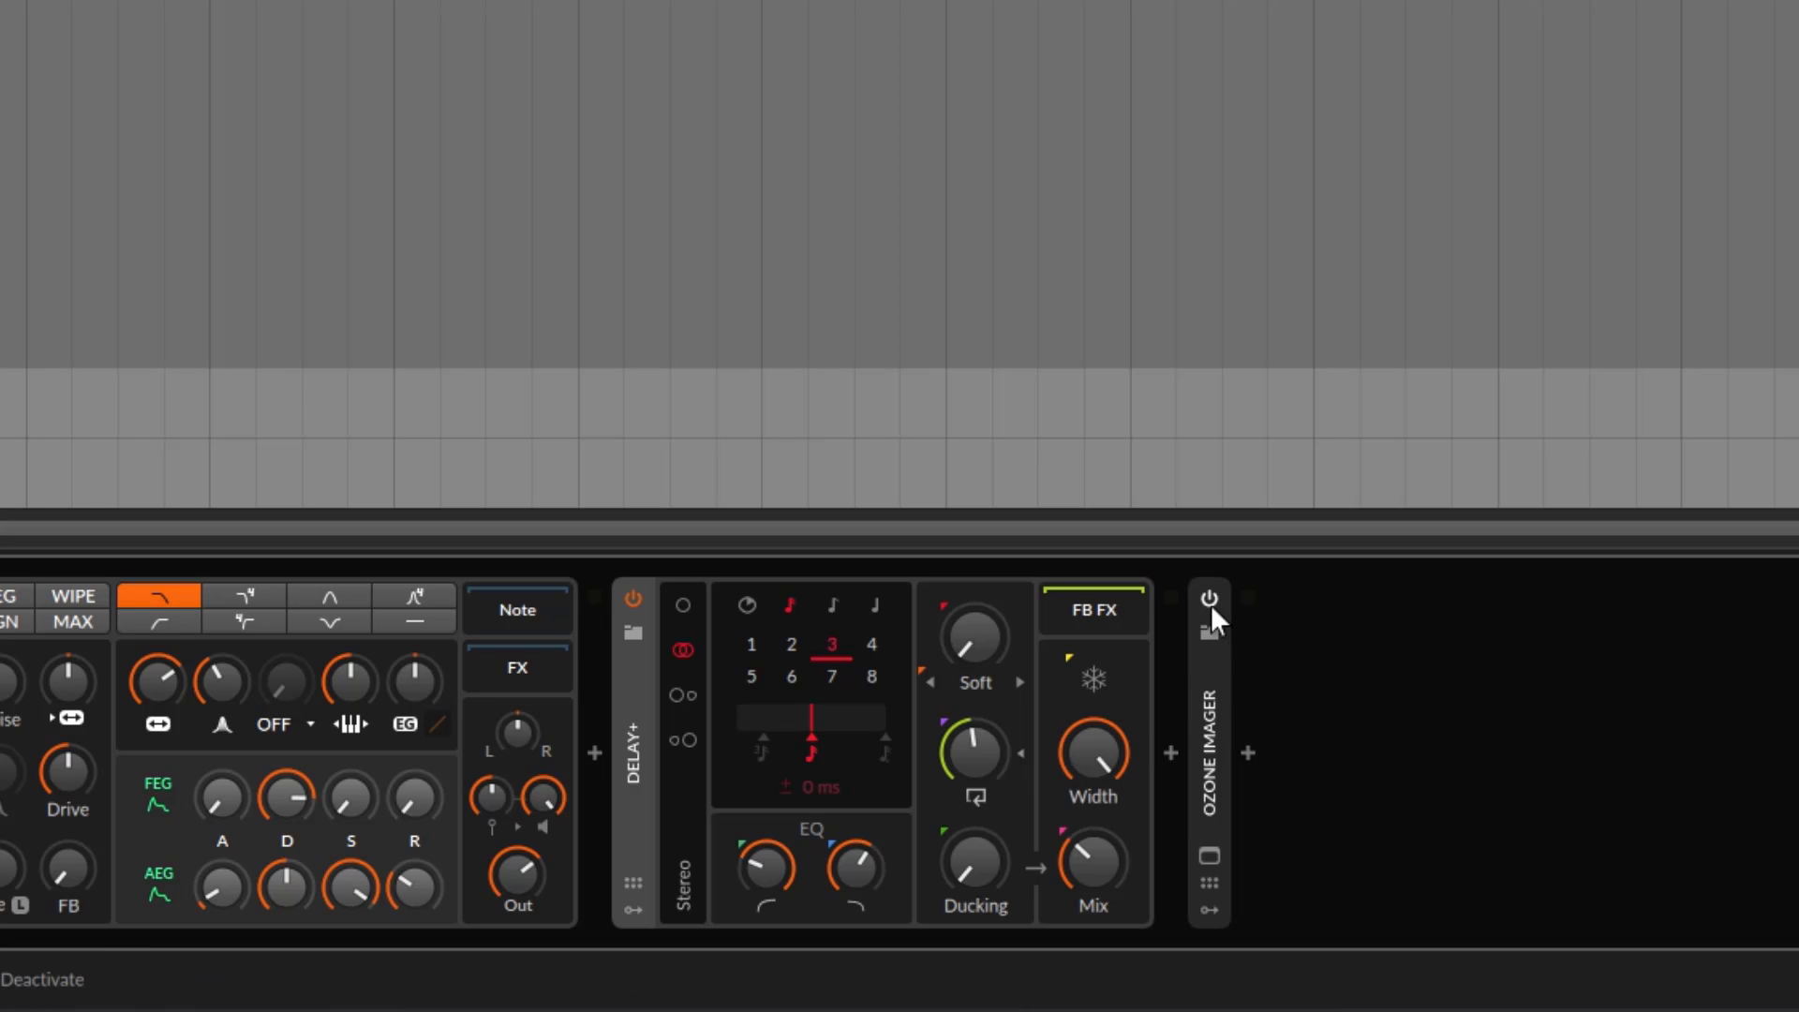
- Open the Ozone Imager window and play the track with the stereo delay's detune set to +20 ms
{"action": "left_click", "coordinate": [1209, 856]}
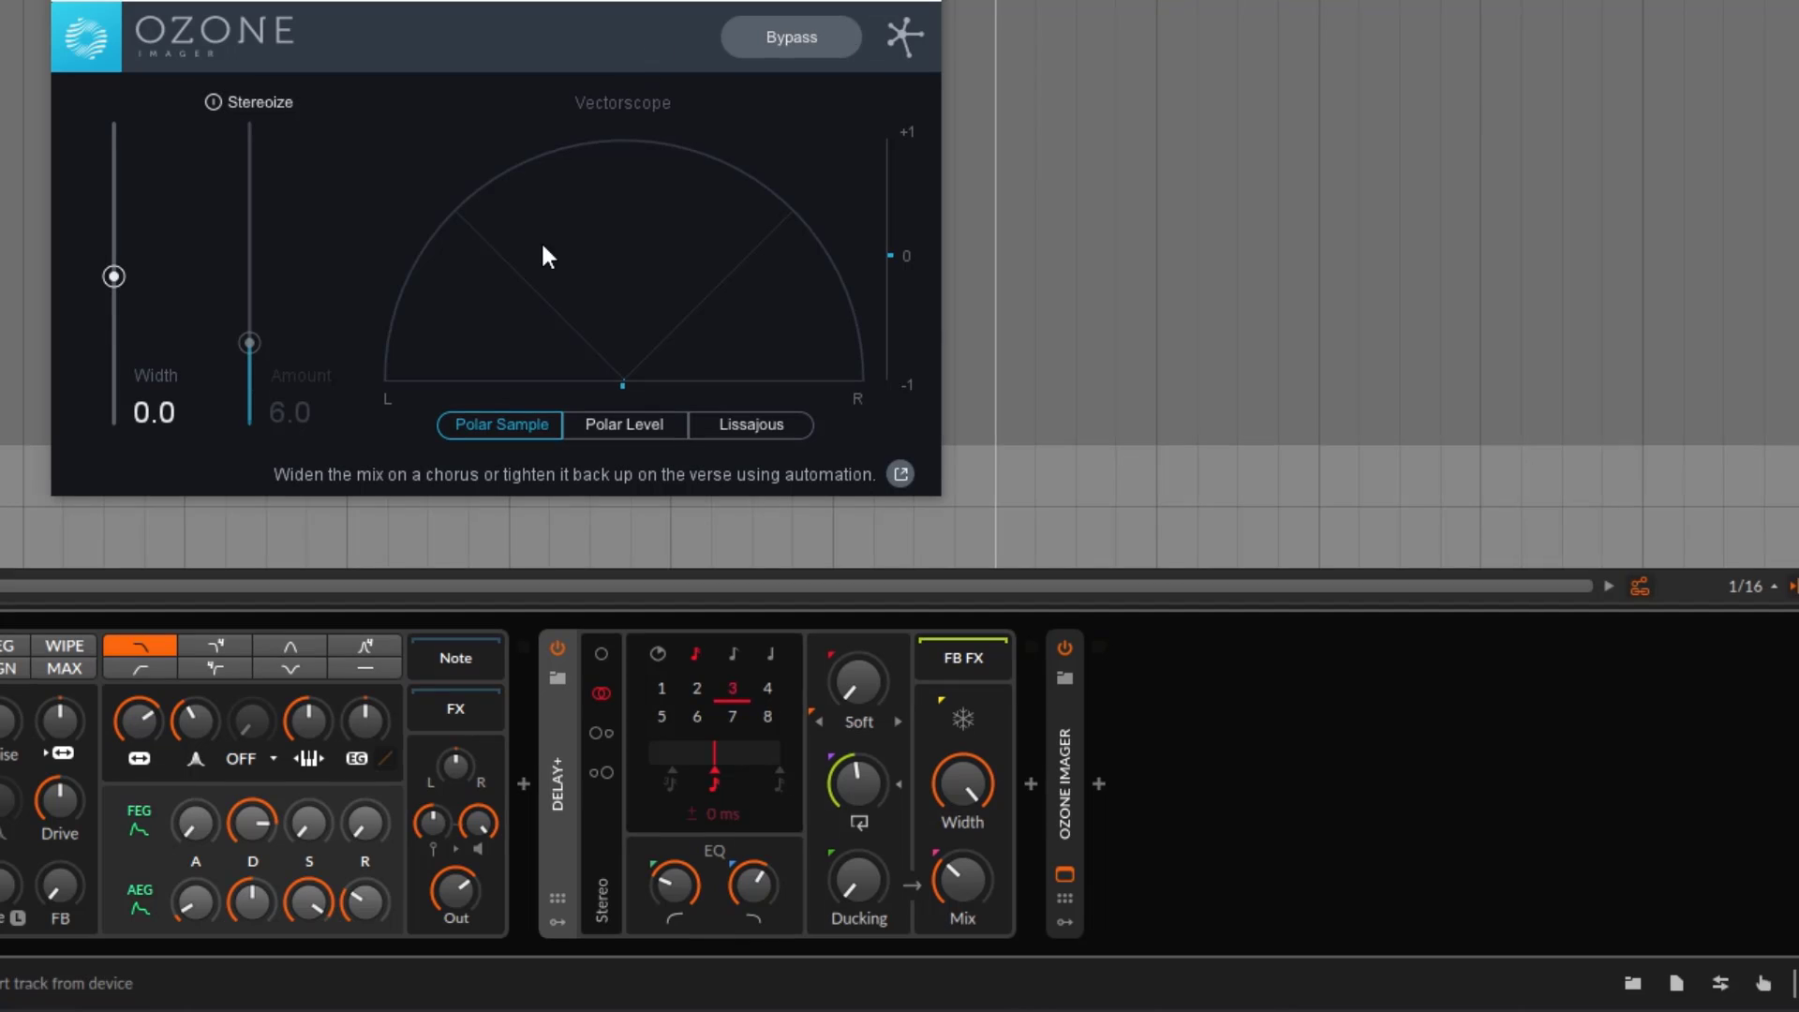
{"action": "key", "text": "space"}
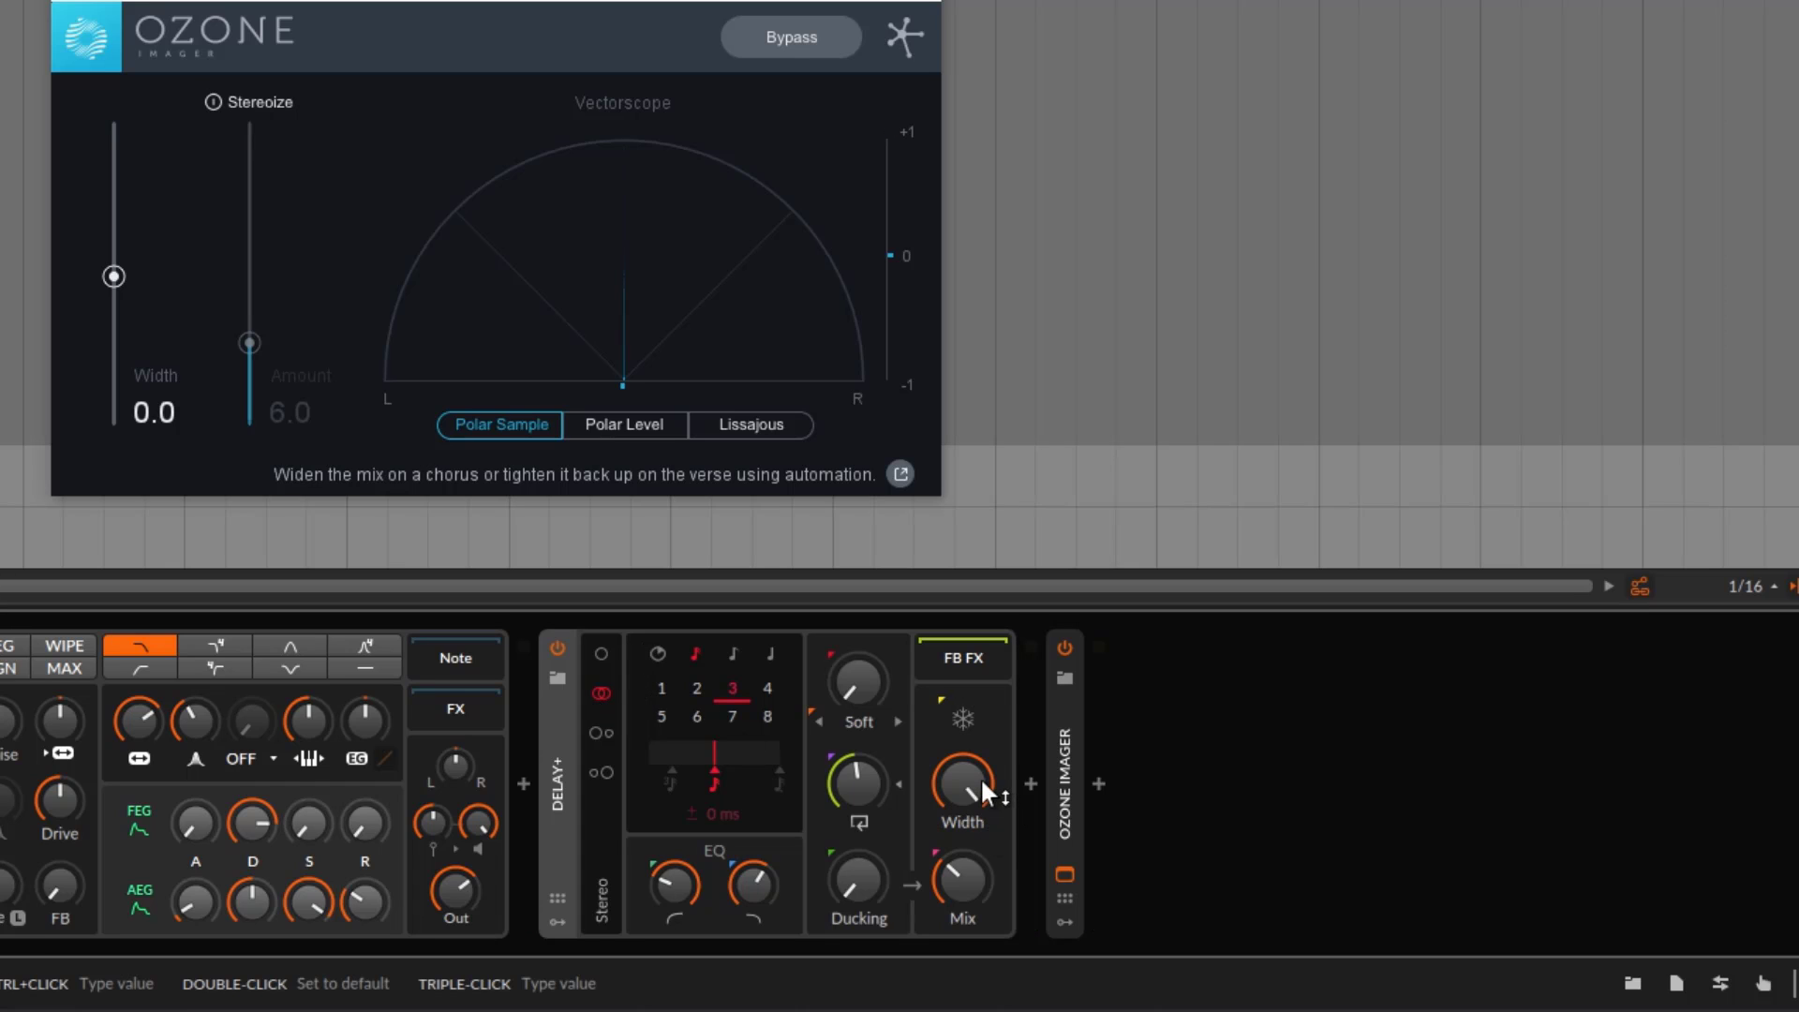
{"action": "left_click_drag", "start_coordinate": [723, 816], "coordinate": [723, 774]}
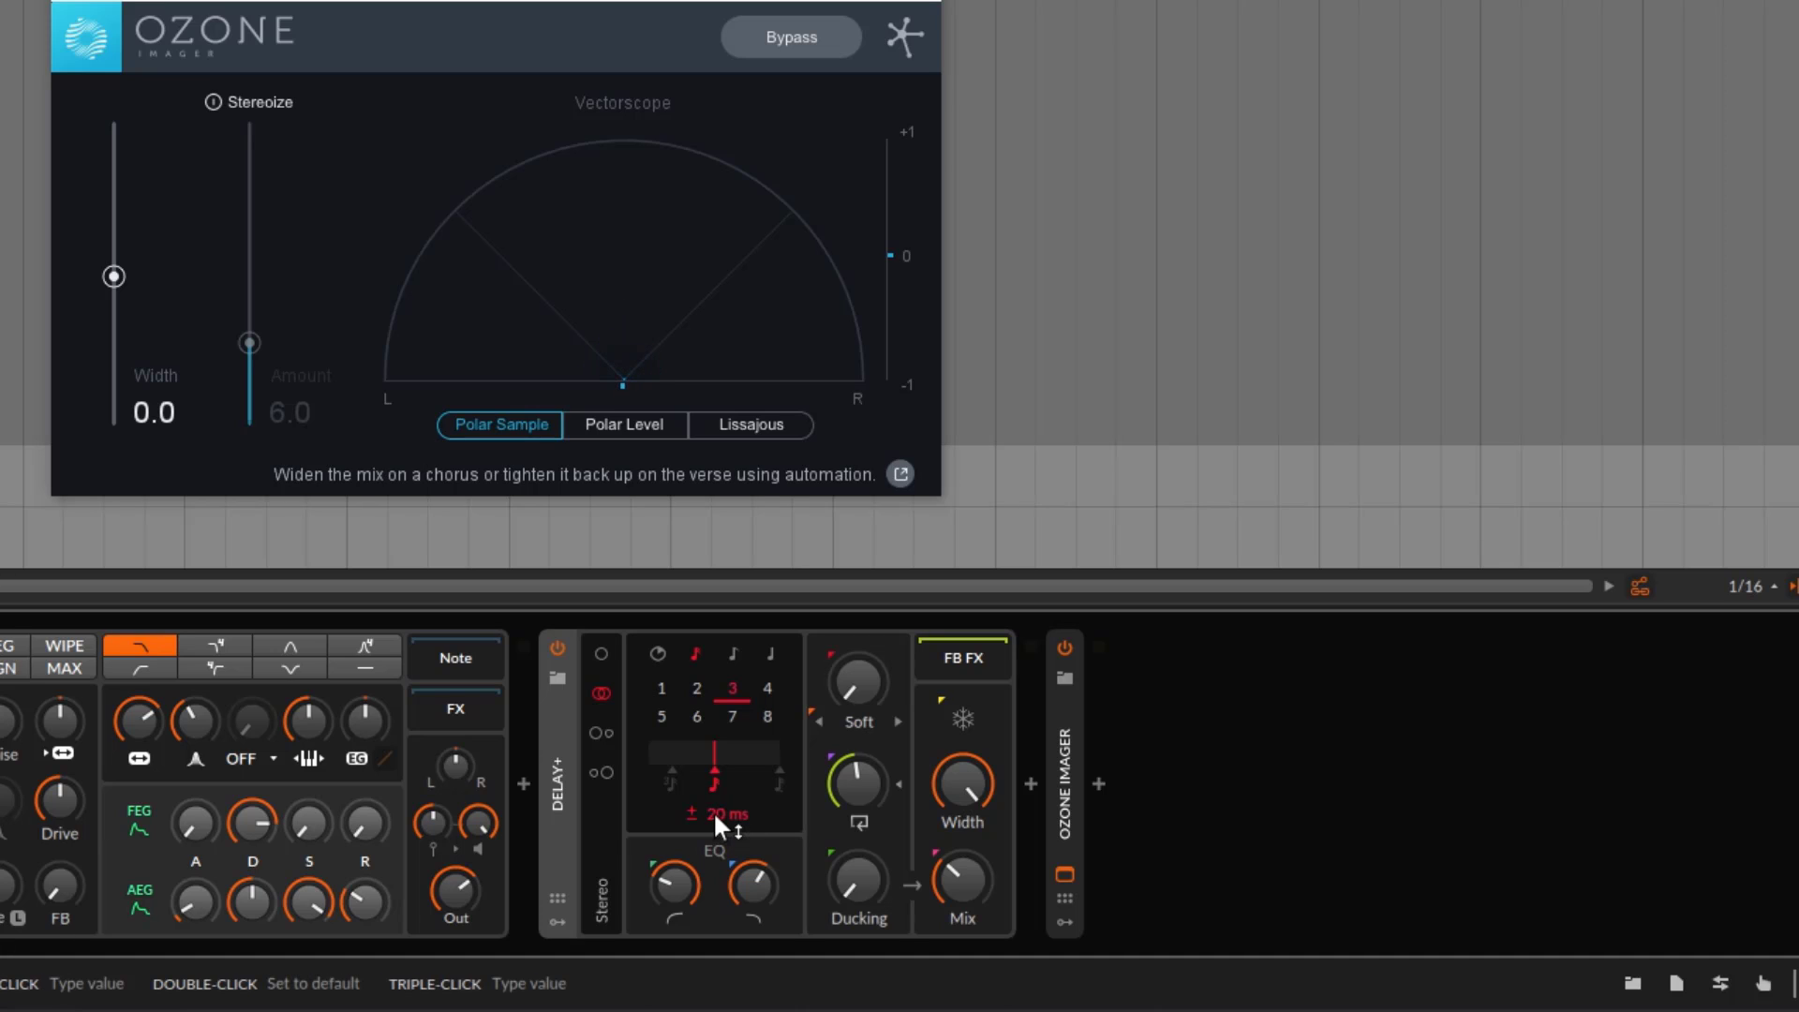
{"action": "key", "text": "space"}
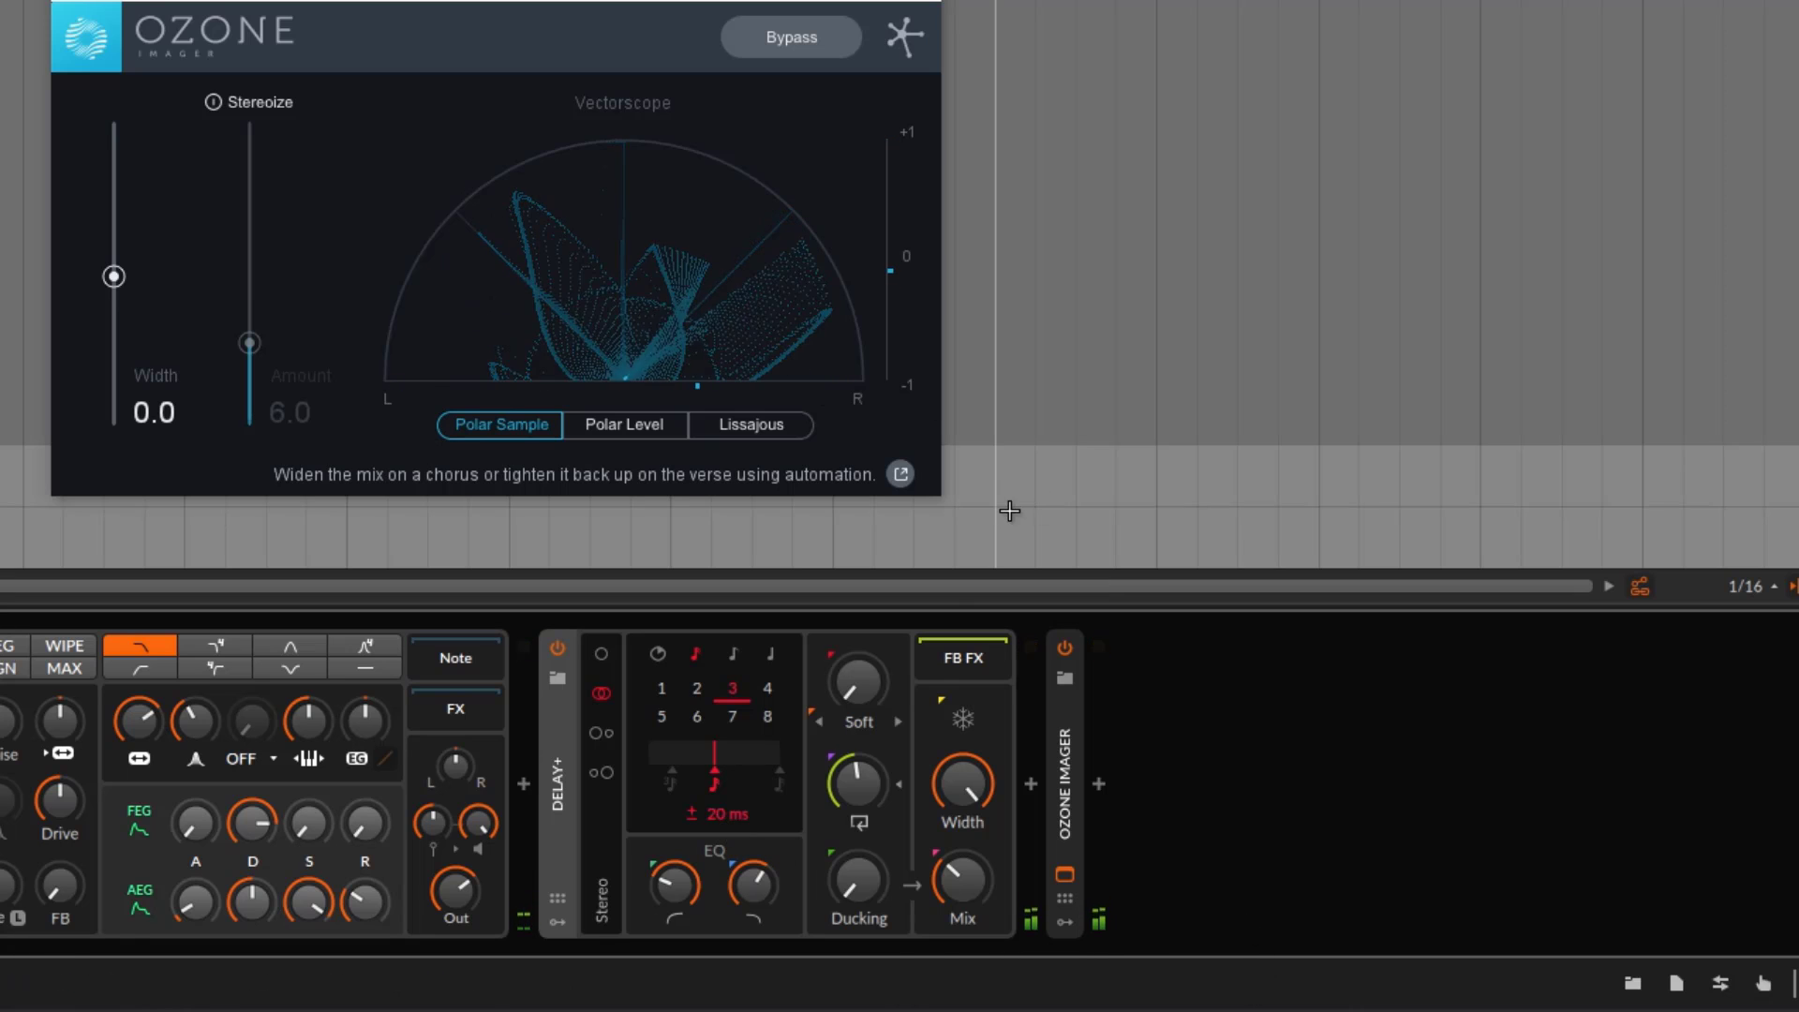
- Try reducing the stereo delay's width halfway and to zero, and return it to full width
{"action": "left_click_drag", "start_coordinate": [989, 785], "coordinate": [988, 836]}
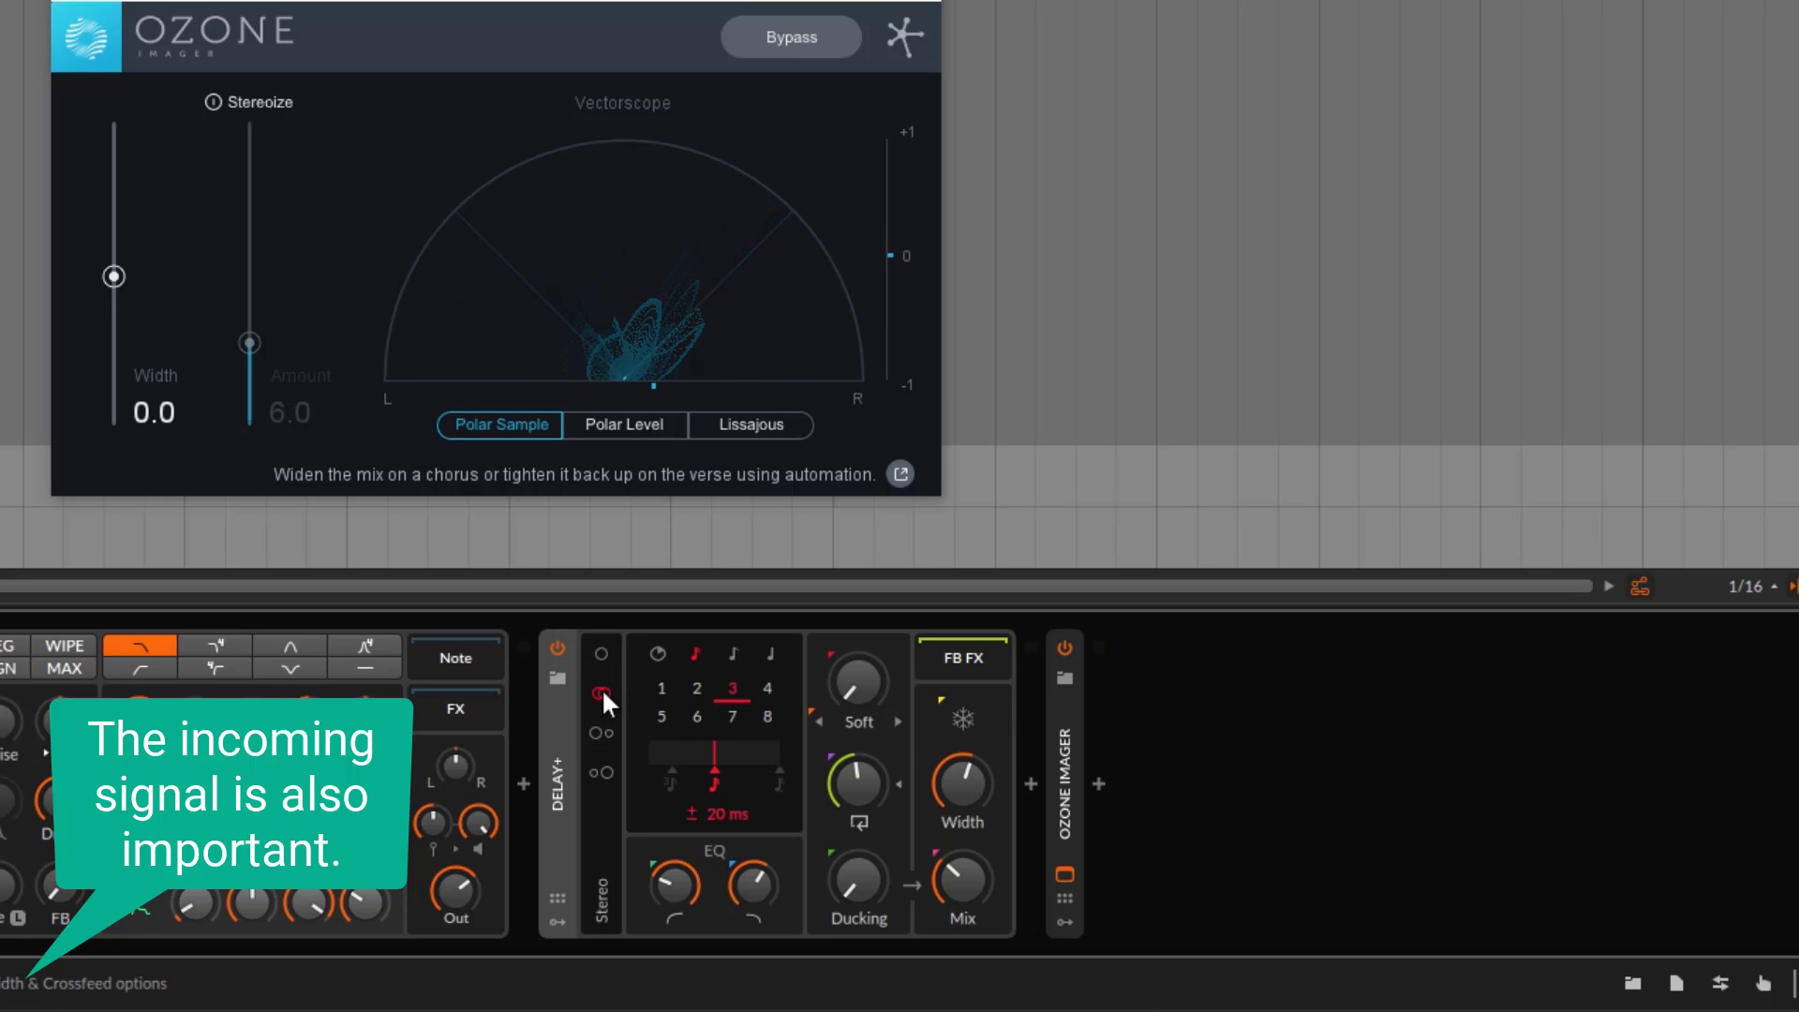
{"action": "left_click_drag", "start_coordinate": [972, 780], "coordinate": [974, 818]}
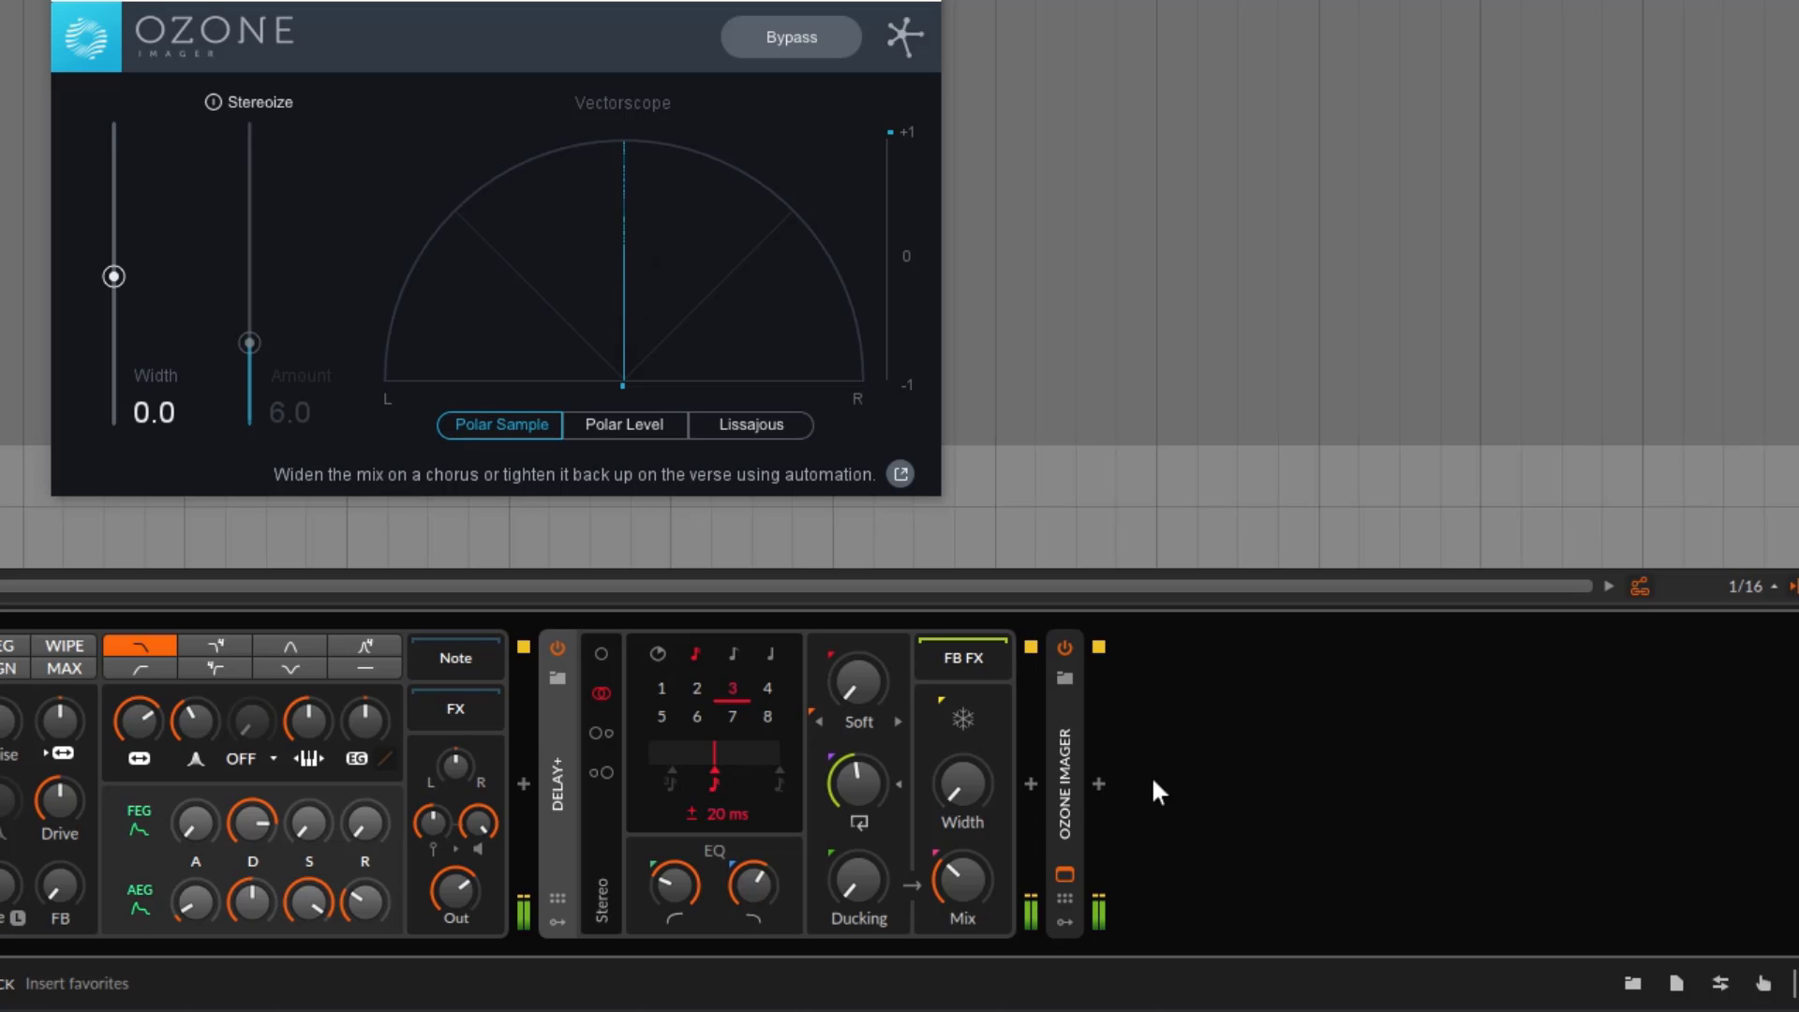
{"action": "mouse_move", "coordinate": [970, 774]}
{"action": "left_mouse_down"}
{"action": "mouse_move", "coordinate": [971, 746]}
{"action": "mouse_move", "coordinate": [975, 778]}
{"action": "left_mouse_up"}
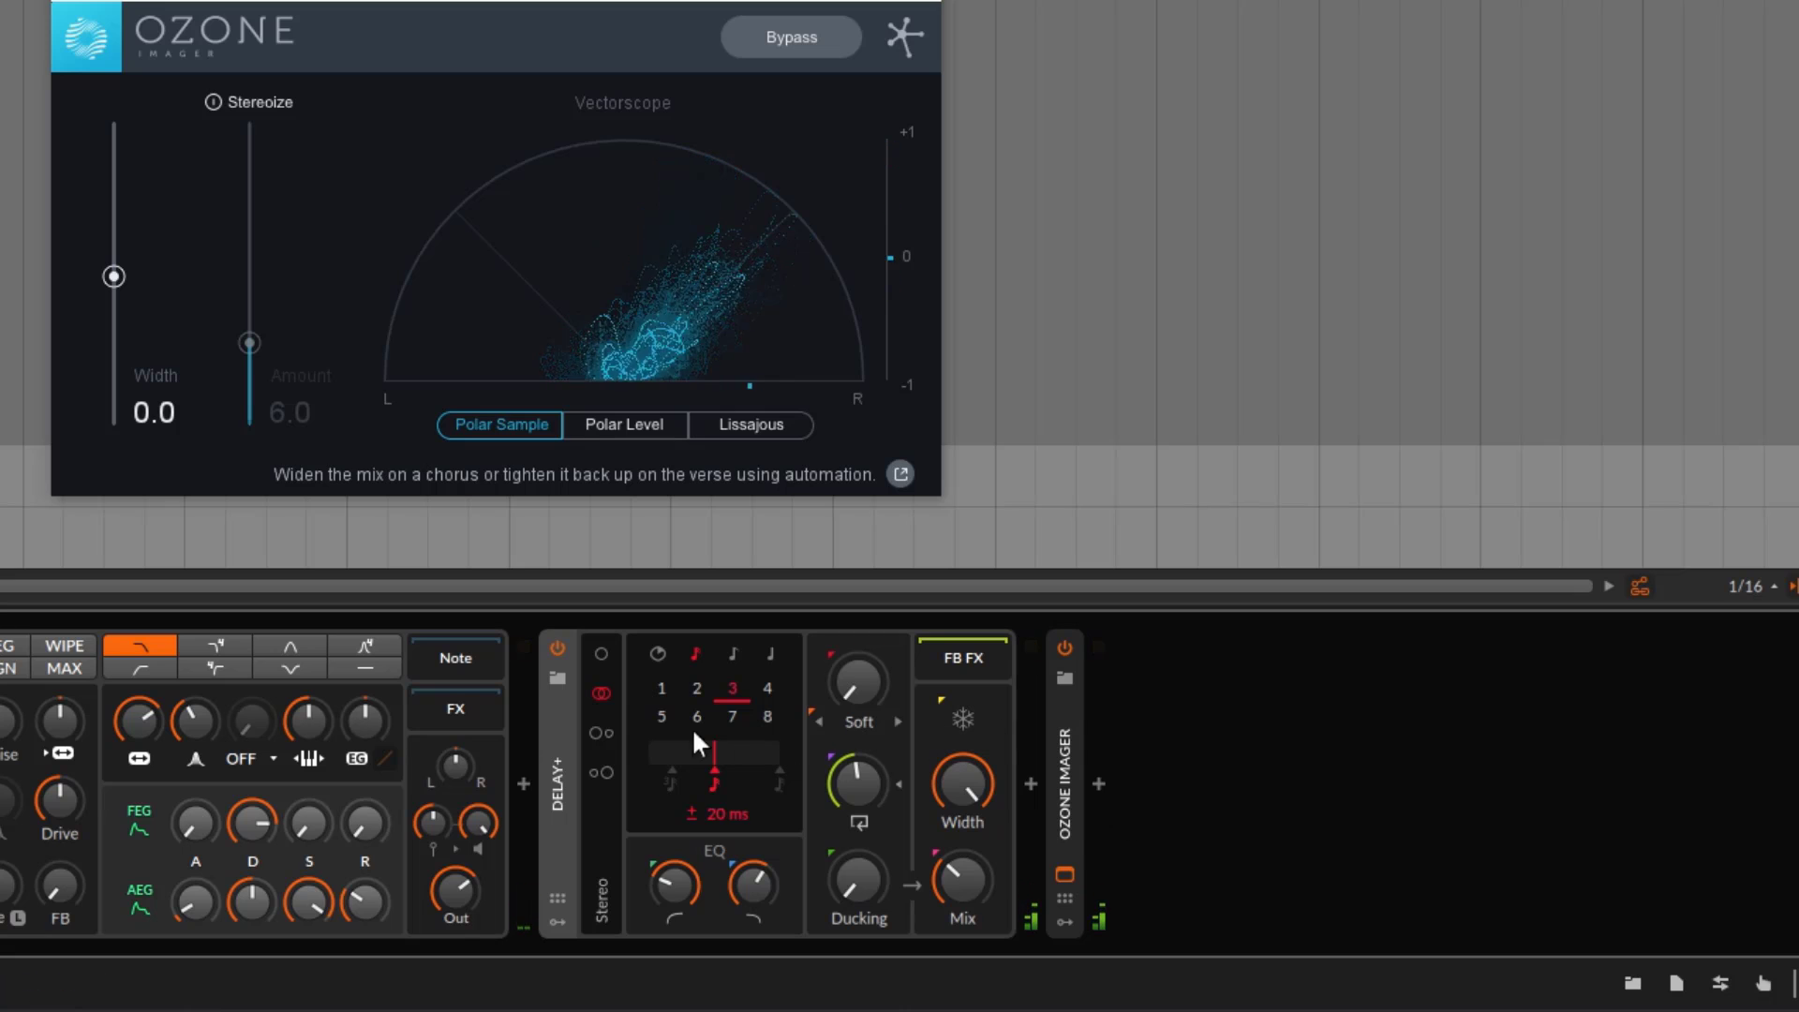
- Try the Ping L and Ping R delay modes in turn, and return to Ping L
{"action": "left_click", "coordinate": [602, 732]}
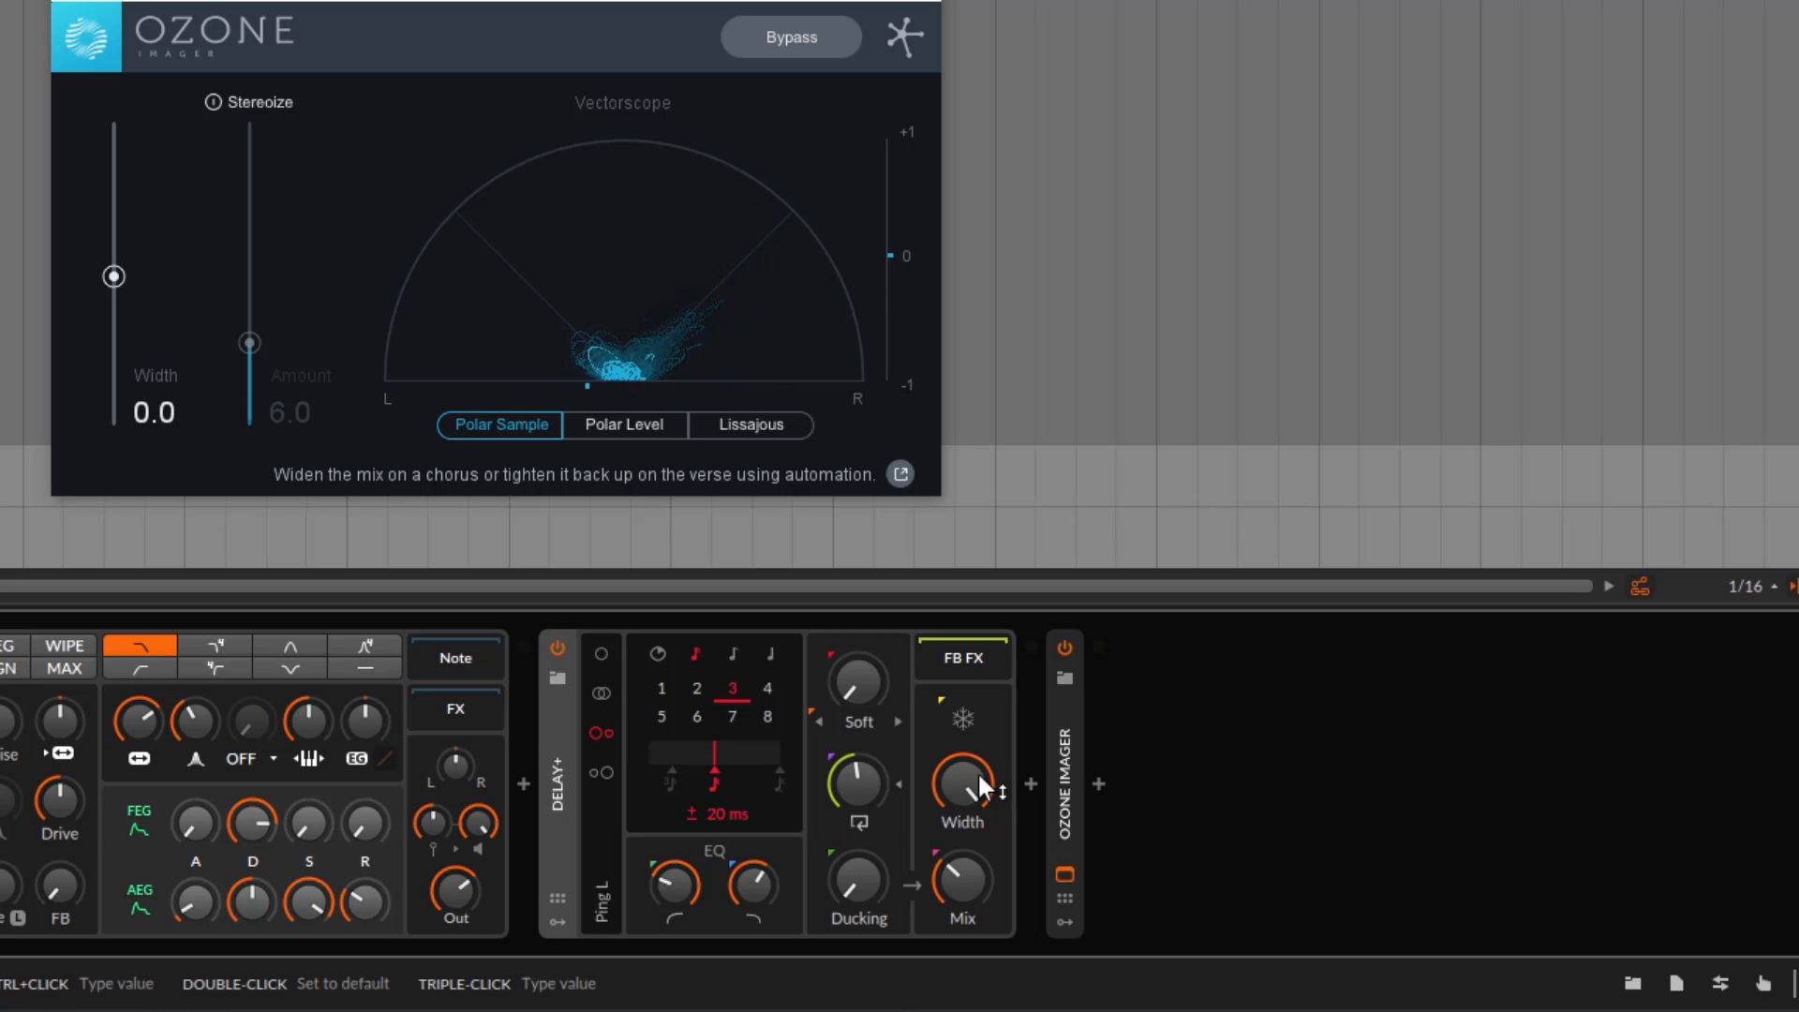
{"action": "left_click", "coordinate": [611, 772]}
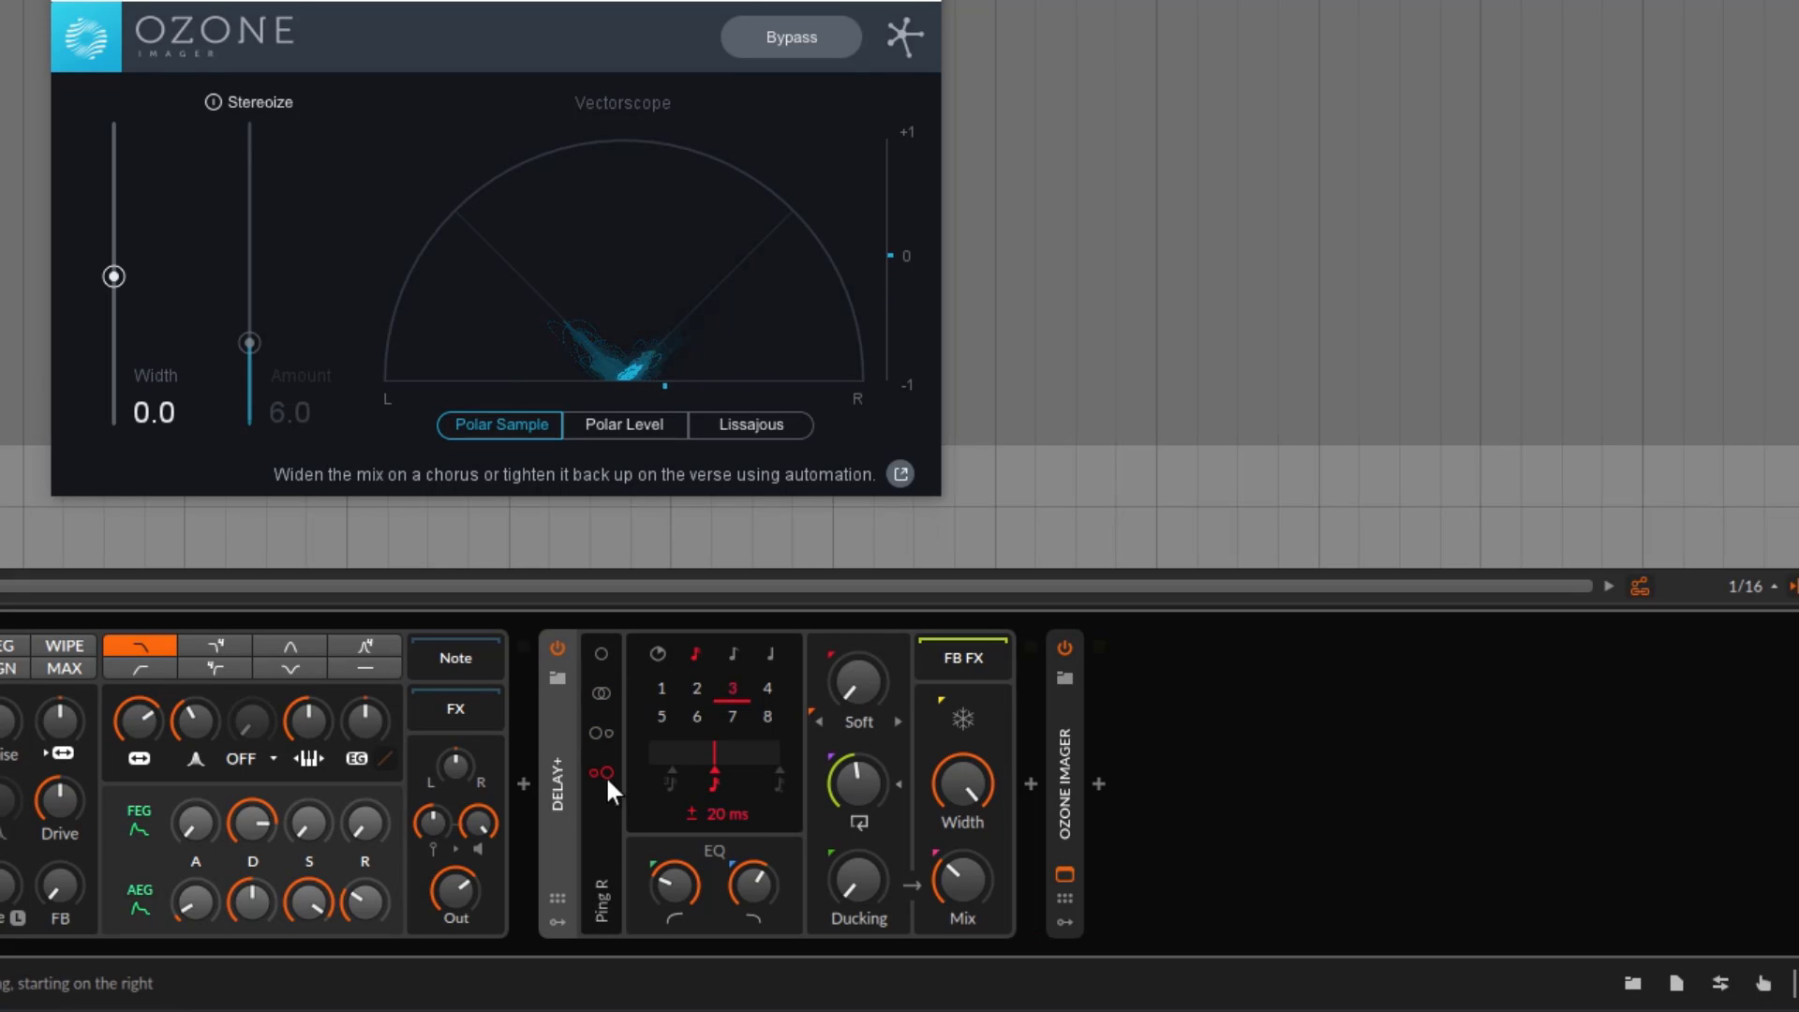
{"action": "left_click", "coordinate": [600, 731]}
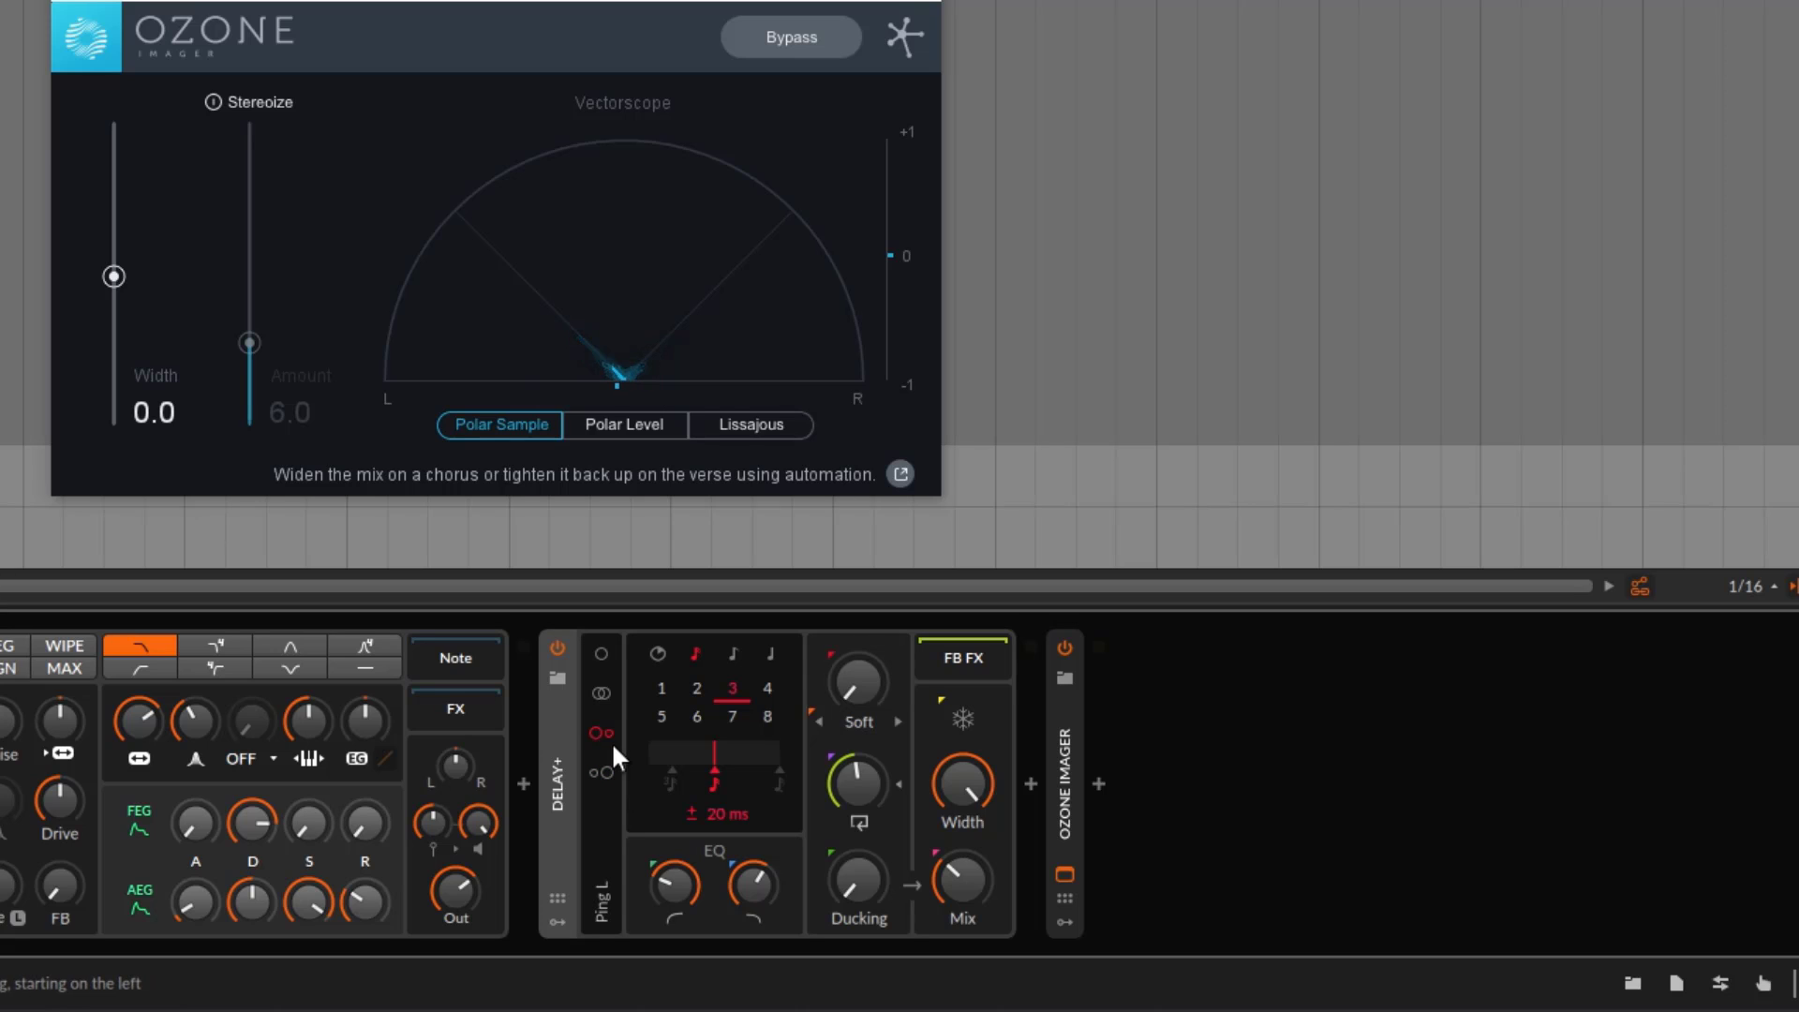
- Switch the Delay+ to Ping R mode with the feedback at zero, and bring the feedback back to a moderate amount
{"action": "left_click_drag", "start_coordinate": [857, 782], "coordinate": [856, 843]}
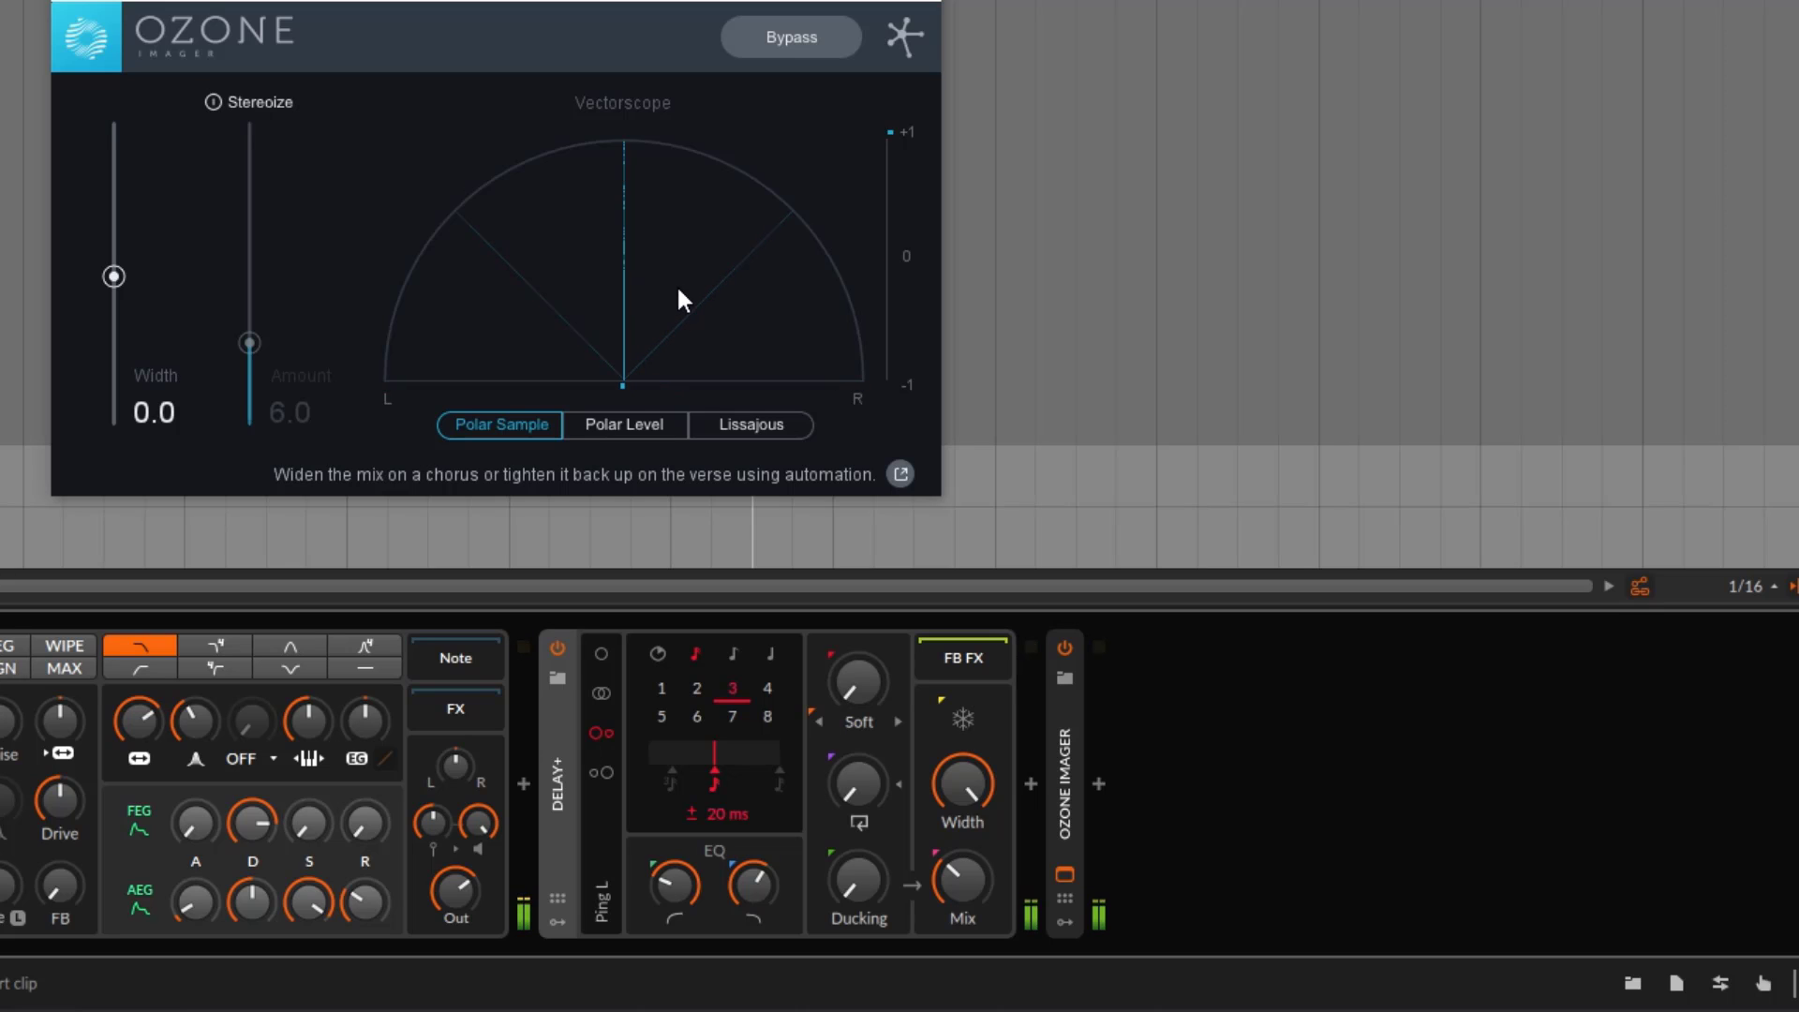
{"action": "left_click", "coordinate": [603, 772]}
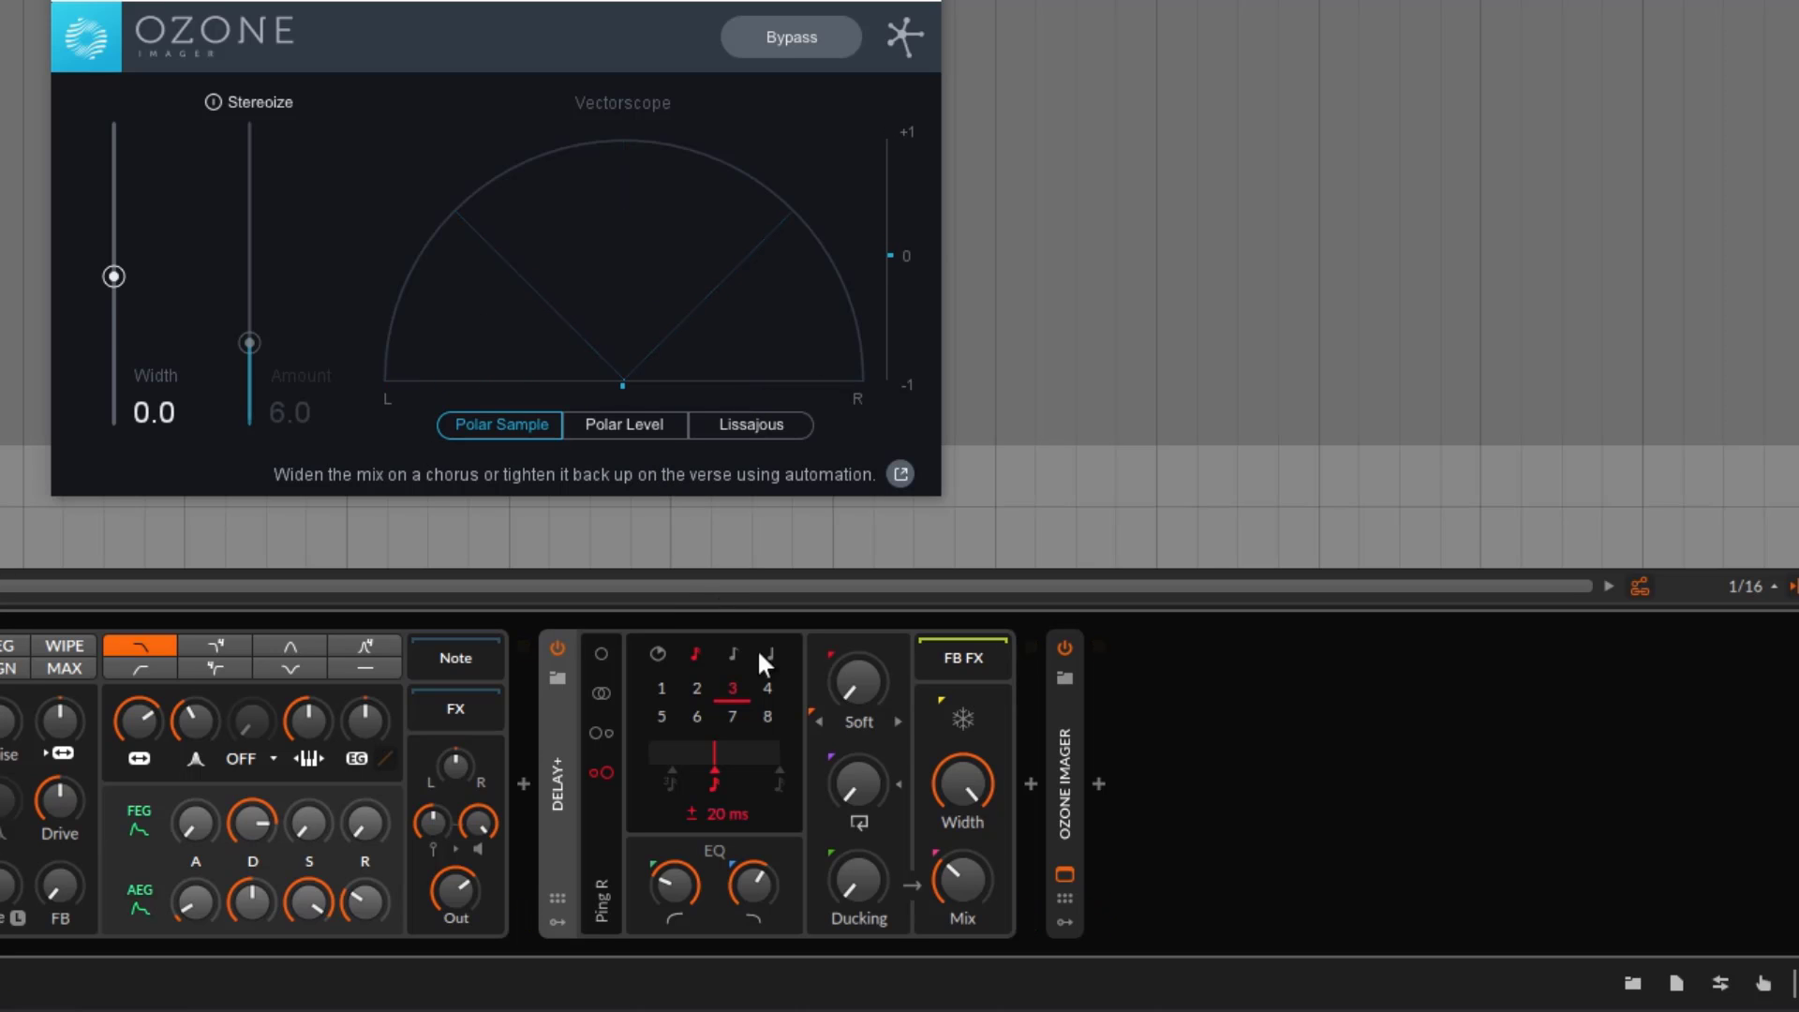
{"action": "mouse_move", "coordinate": [858, 784]}
{"action": "left_mouse_down"}
{"action": "mouse_move", "coordinate": [858, 750]}
{"action": "mouse_move", "coordinate": [872, 795]}
{"action": "left_mouse_up"}
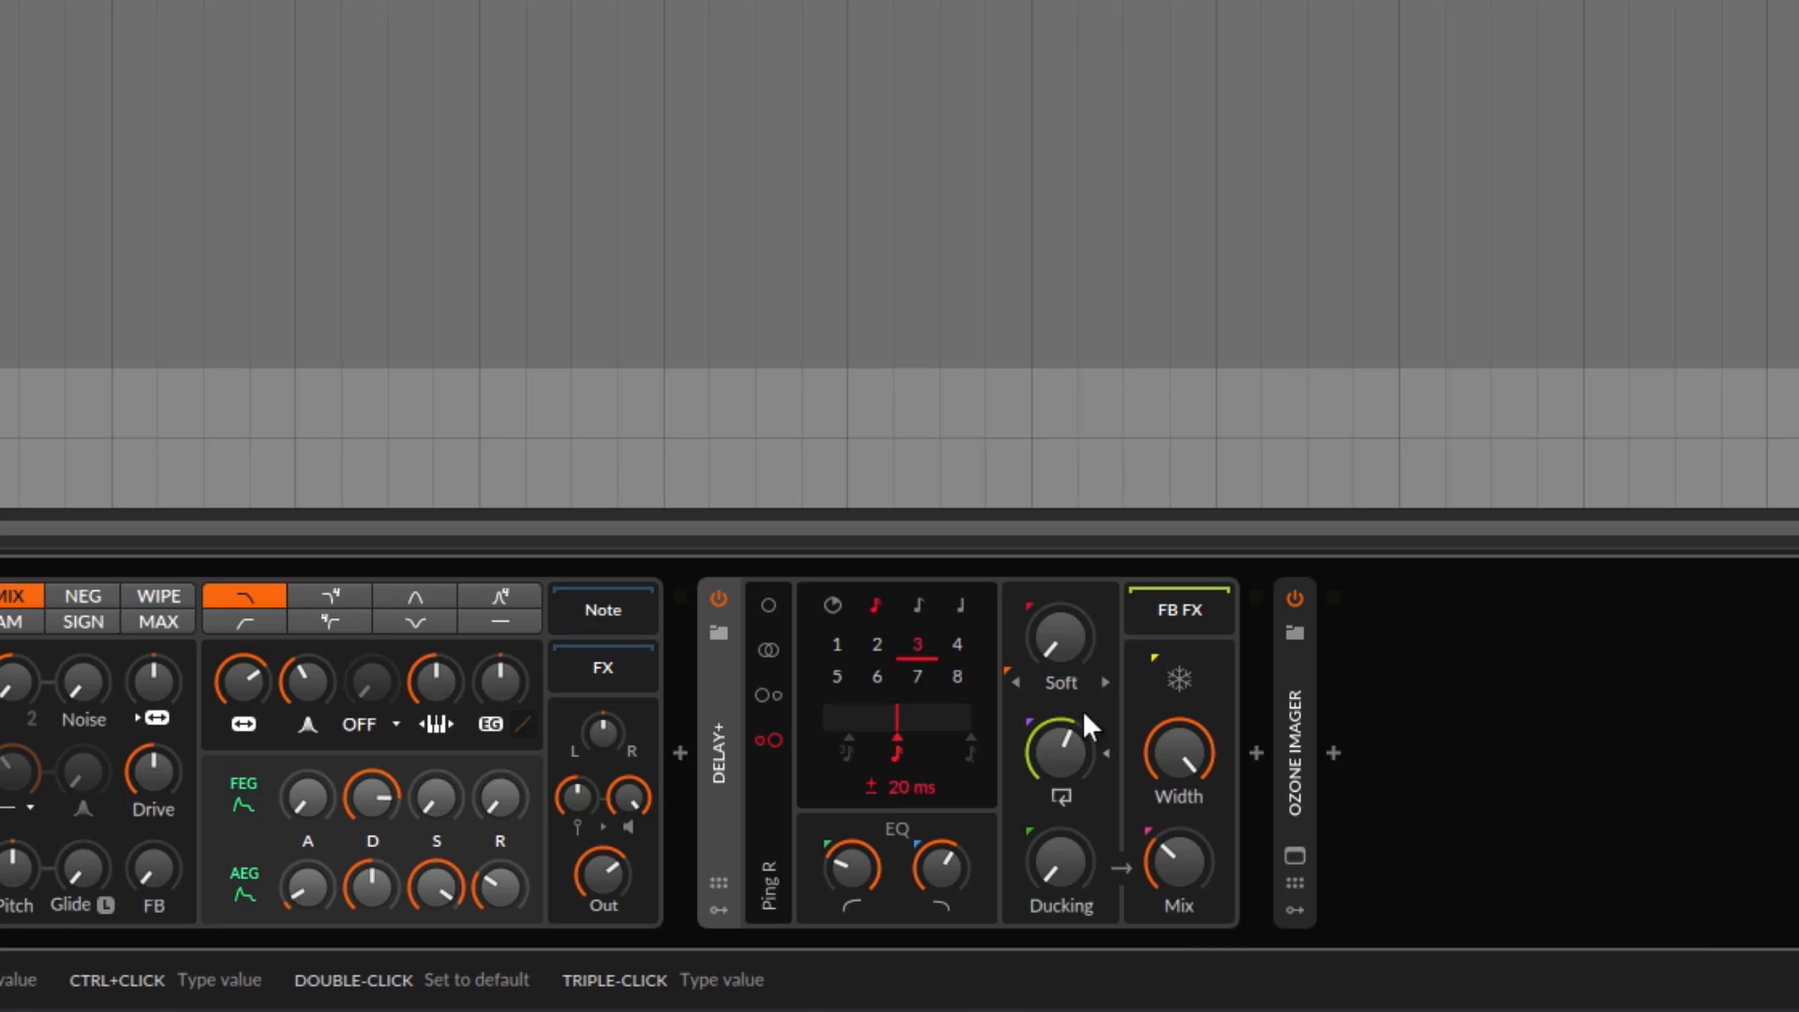
{"action": "mouse_move", "coordinate": [1084, 716]}
{"action": "left_mouse_down"}
{"action": "mouse_move", "coordinate": [1084, 759]}
{"action": "mouse_move", "coordinate": [1087, 718]}
{"action": "left_mouse_up"}
- Try the No Blur option, return the feedback blur to Soft, and raise the blur amount to its maximum
{"action": "left_click_drag", "start_coordinate": [1066, 645], "coordinate": [1061, 679]}
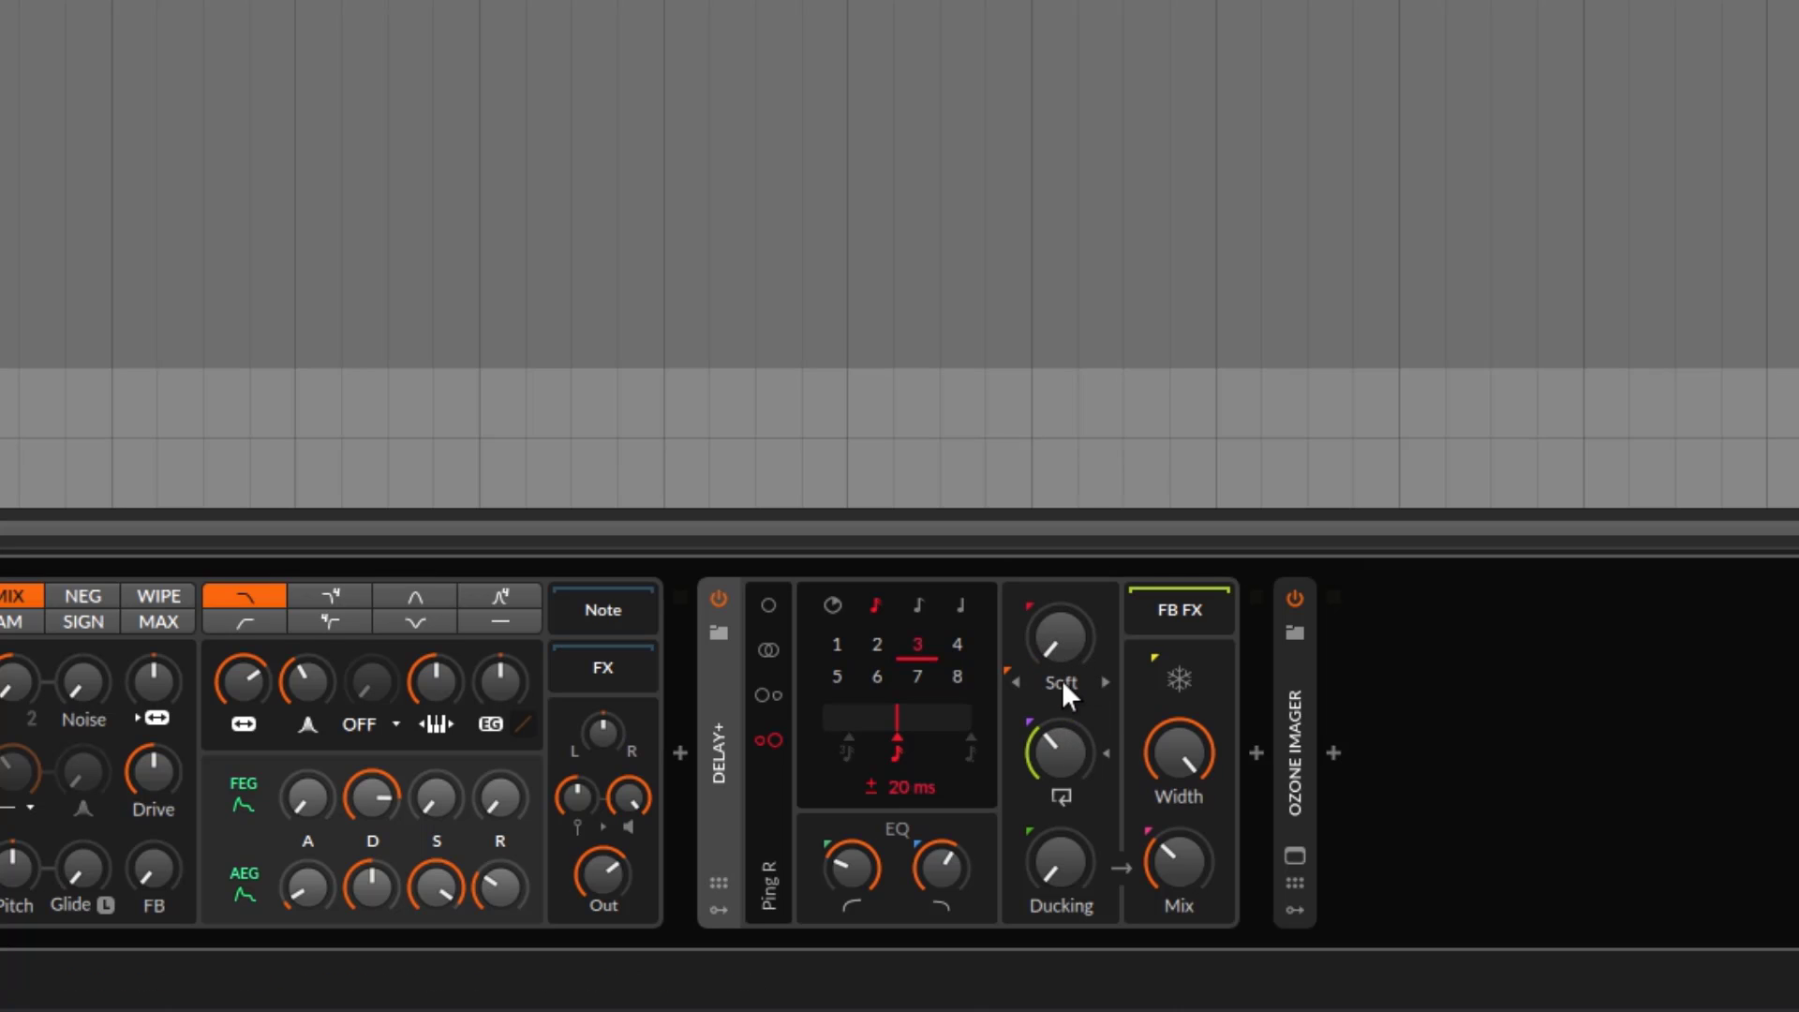
{"action": "left_click", "coordinate": [1065, 682]}
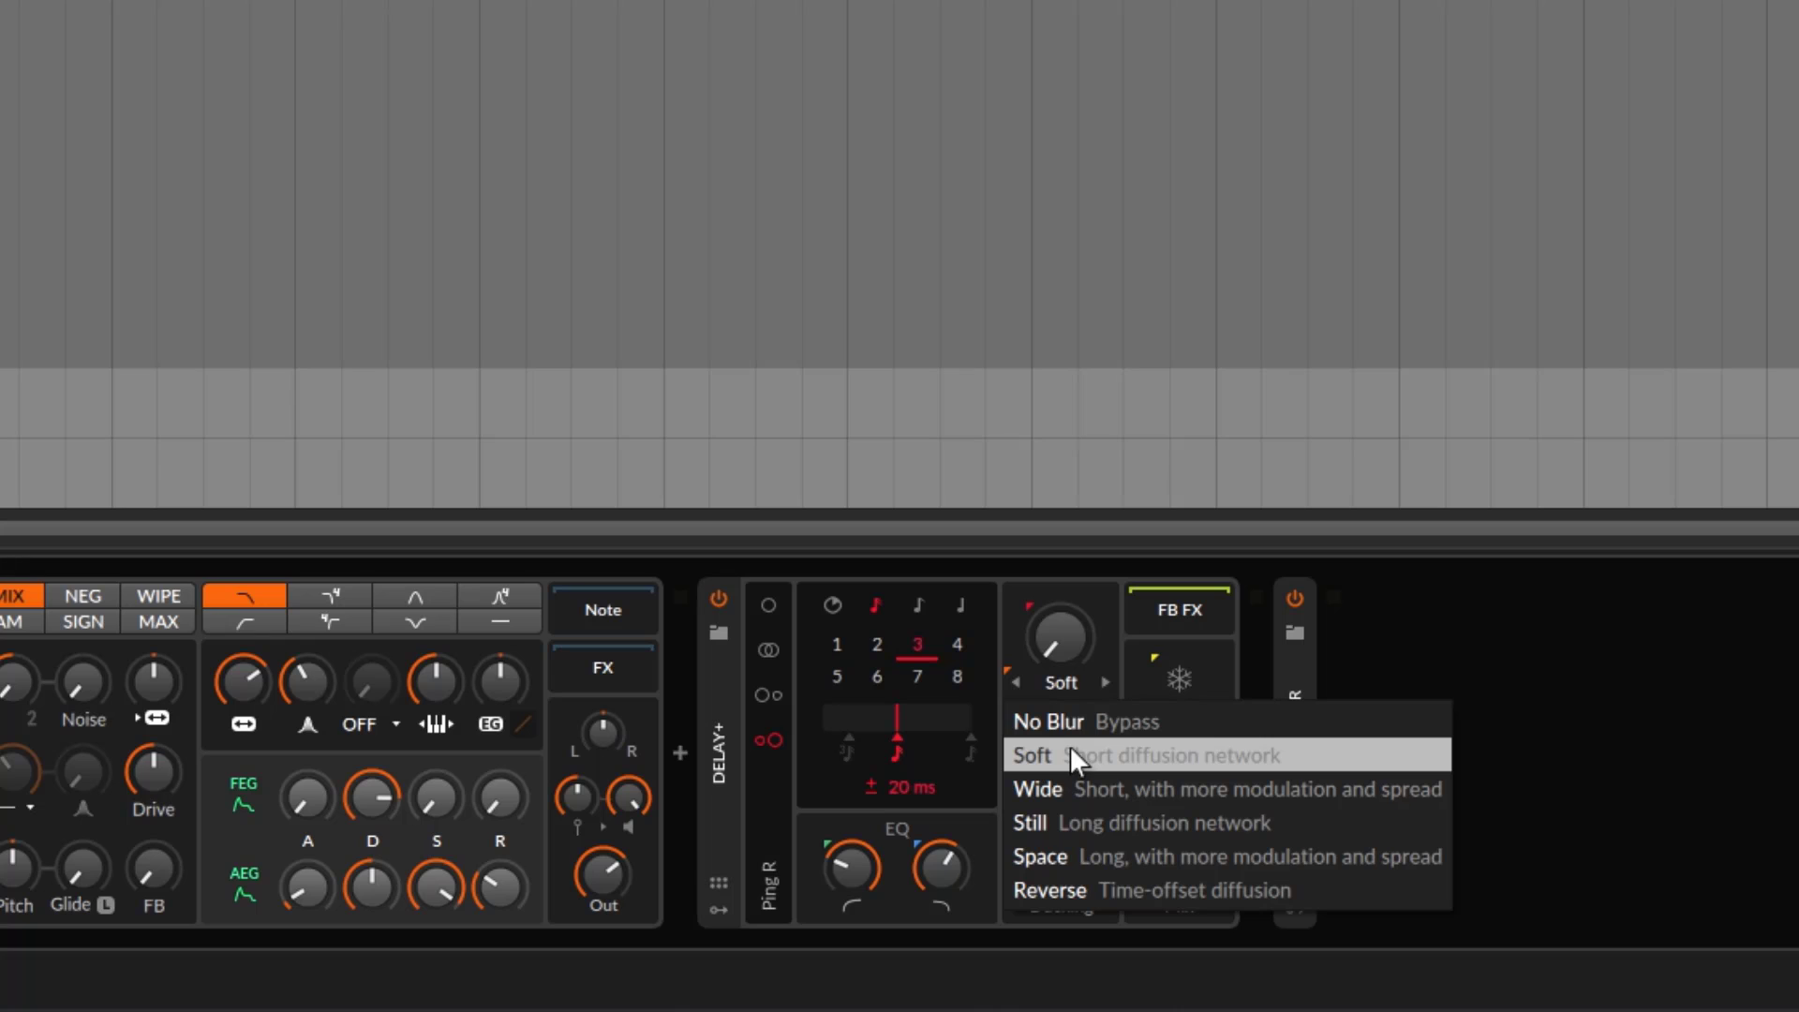
{"action": "left_click", "coordinate": [1071, 710]}
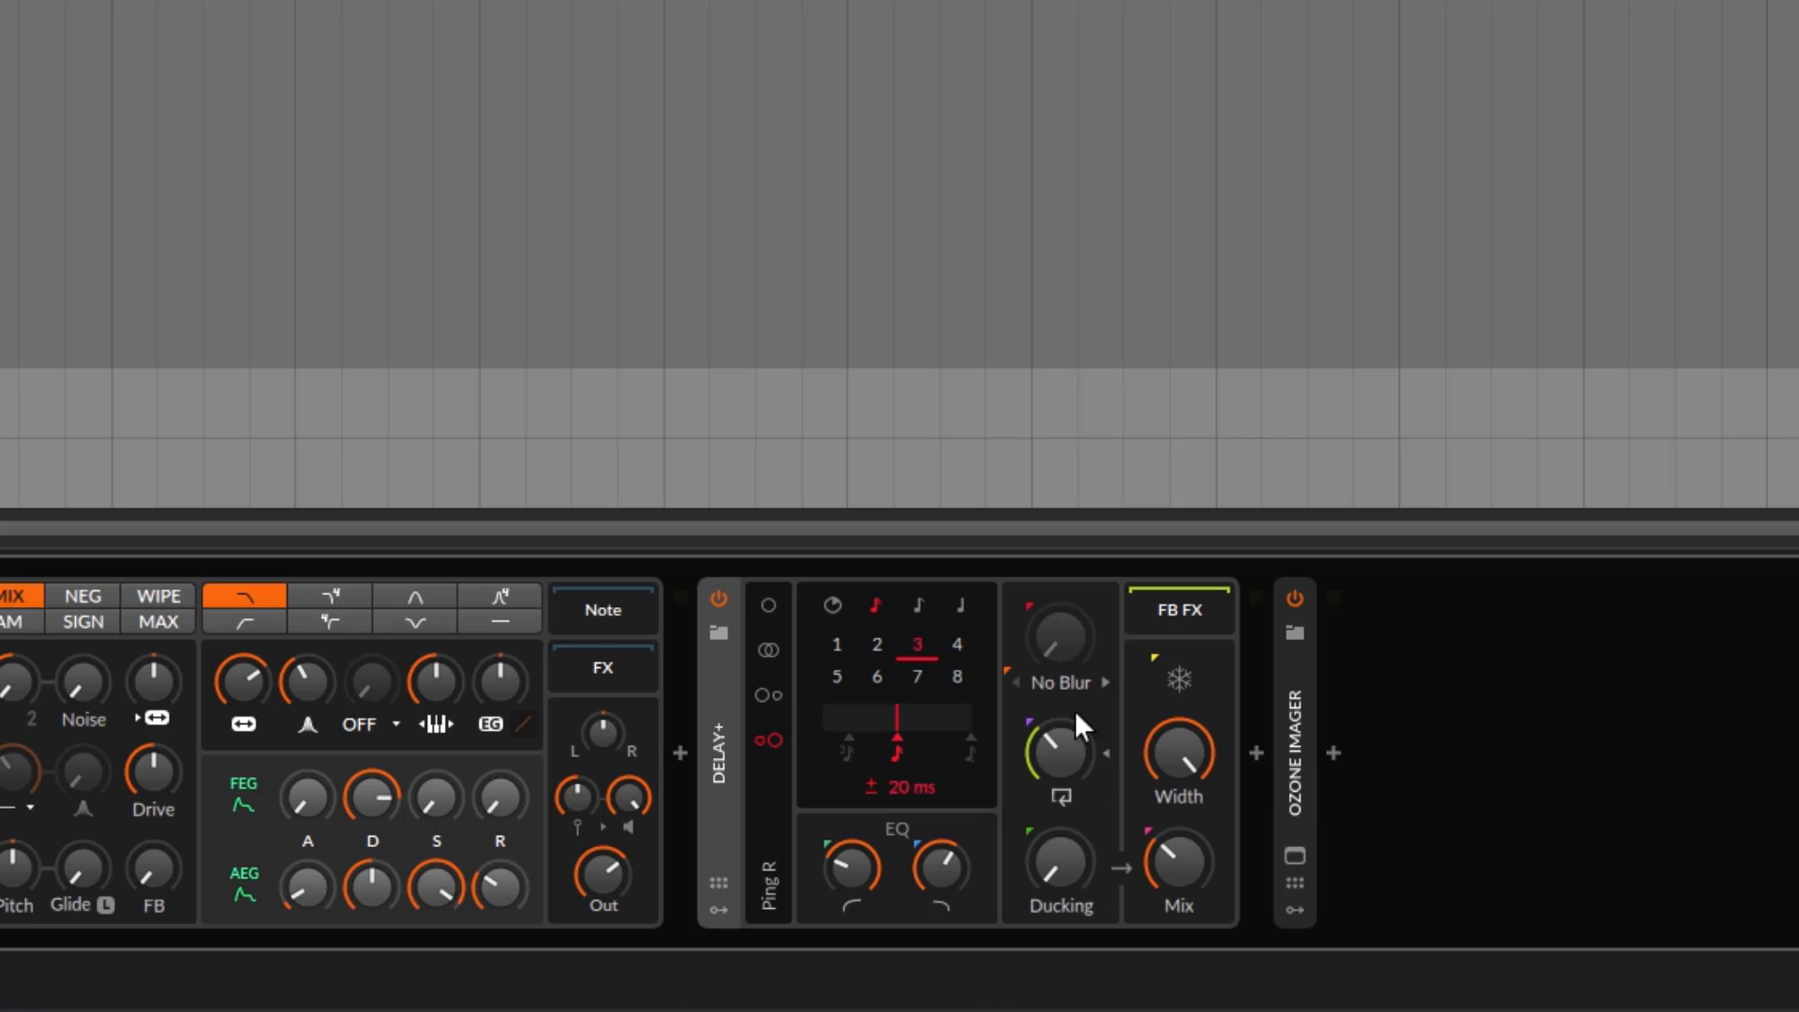
{"action": "mouse_move", "coordinate": [1070, 644]}
{"action": "left_mouse_down"}
{"action": "mouse_move", "coordinate": [1071, 586]}
{"action": "mouse_move", "coordinate": [1068, 643]}
{"action": "left_mouse_up"}
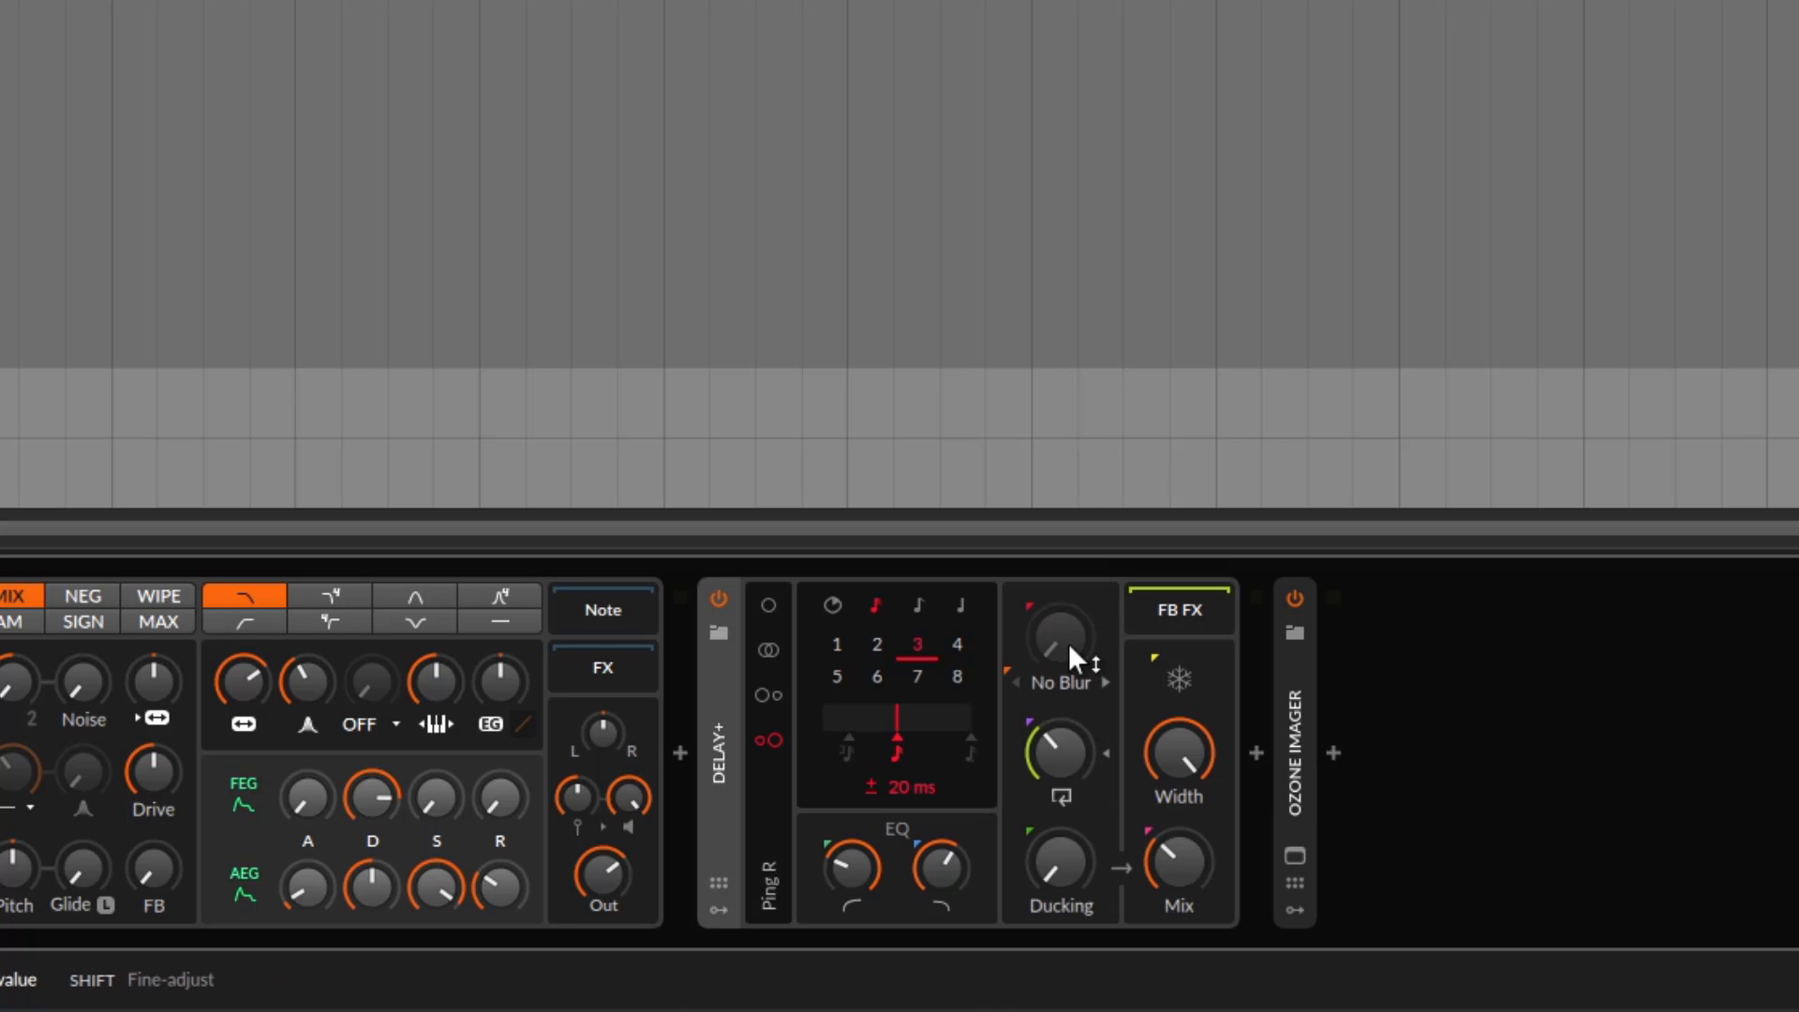
{"action": "left_click", "coordinate": [1068, 680]}
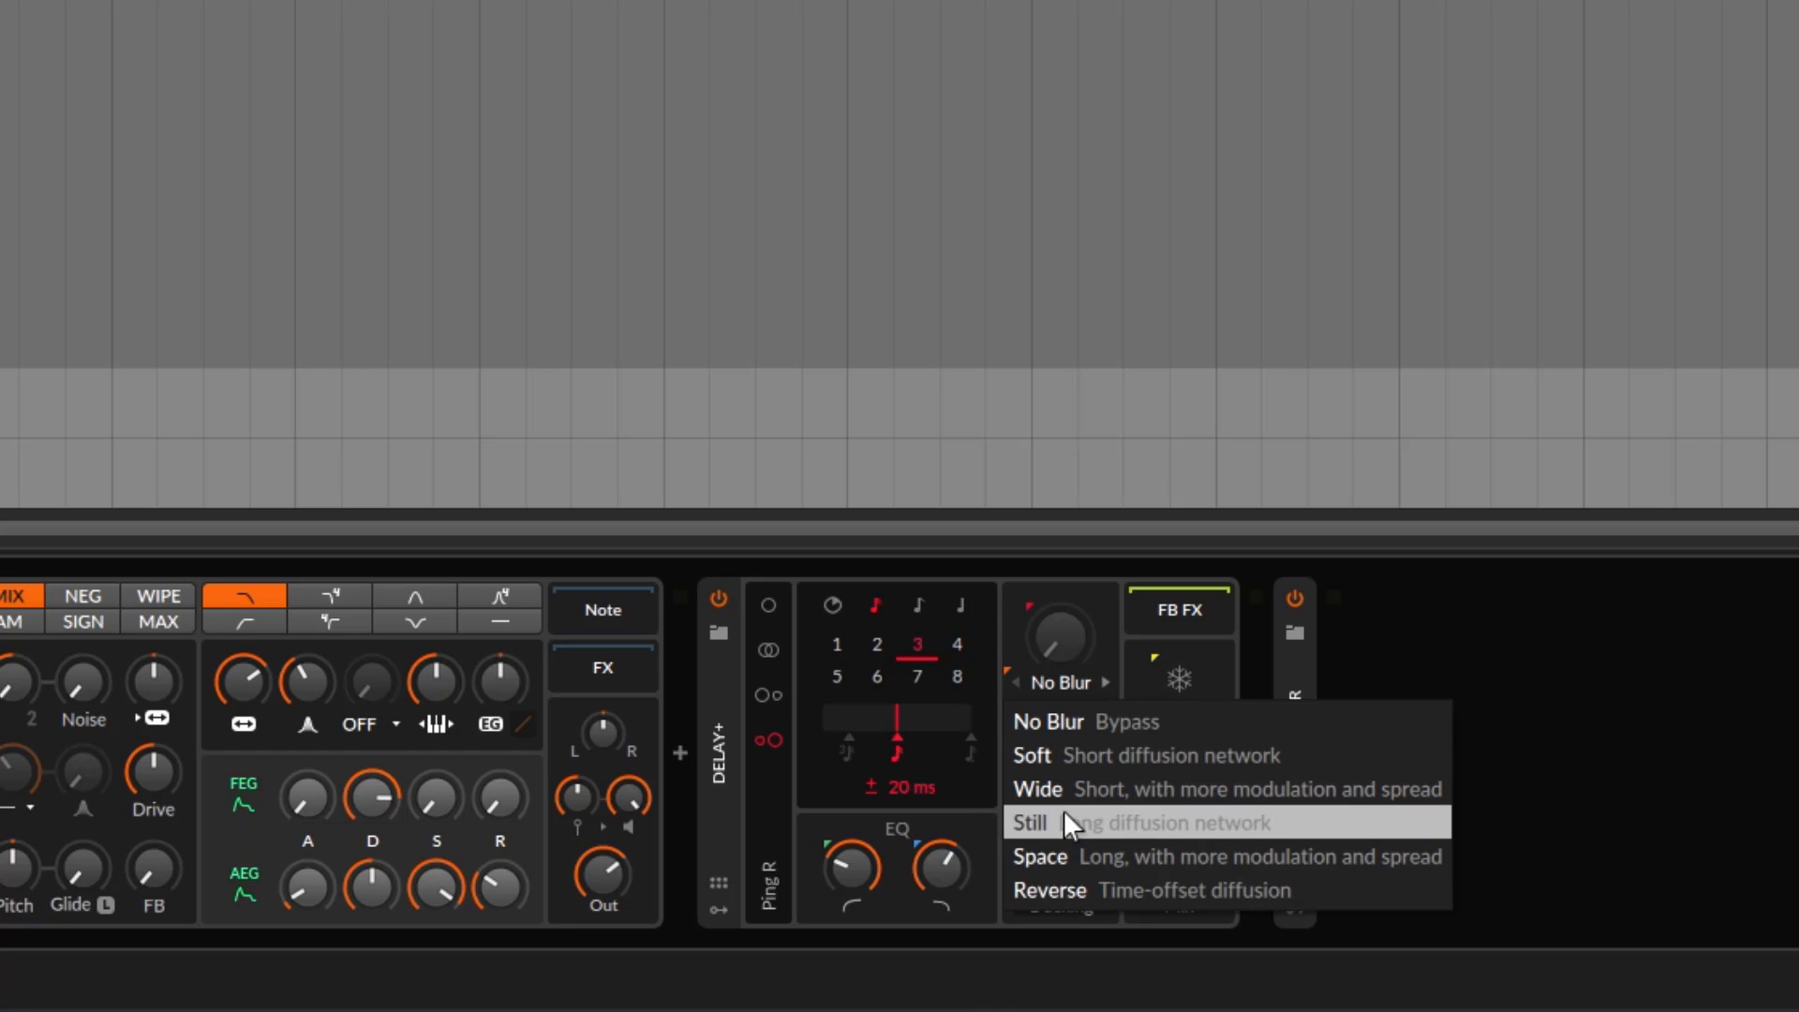
{"action": "left_click", "coordinate": [1049, 751]}
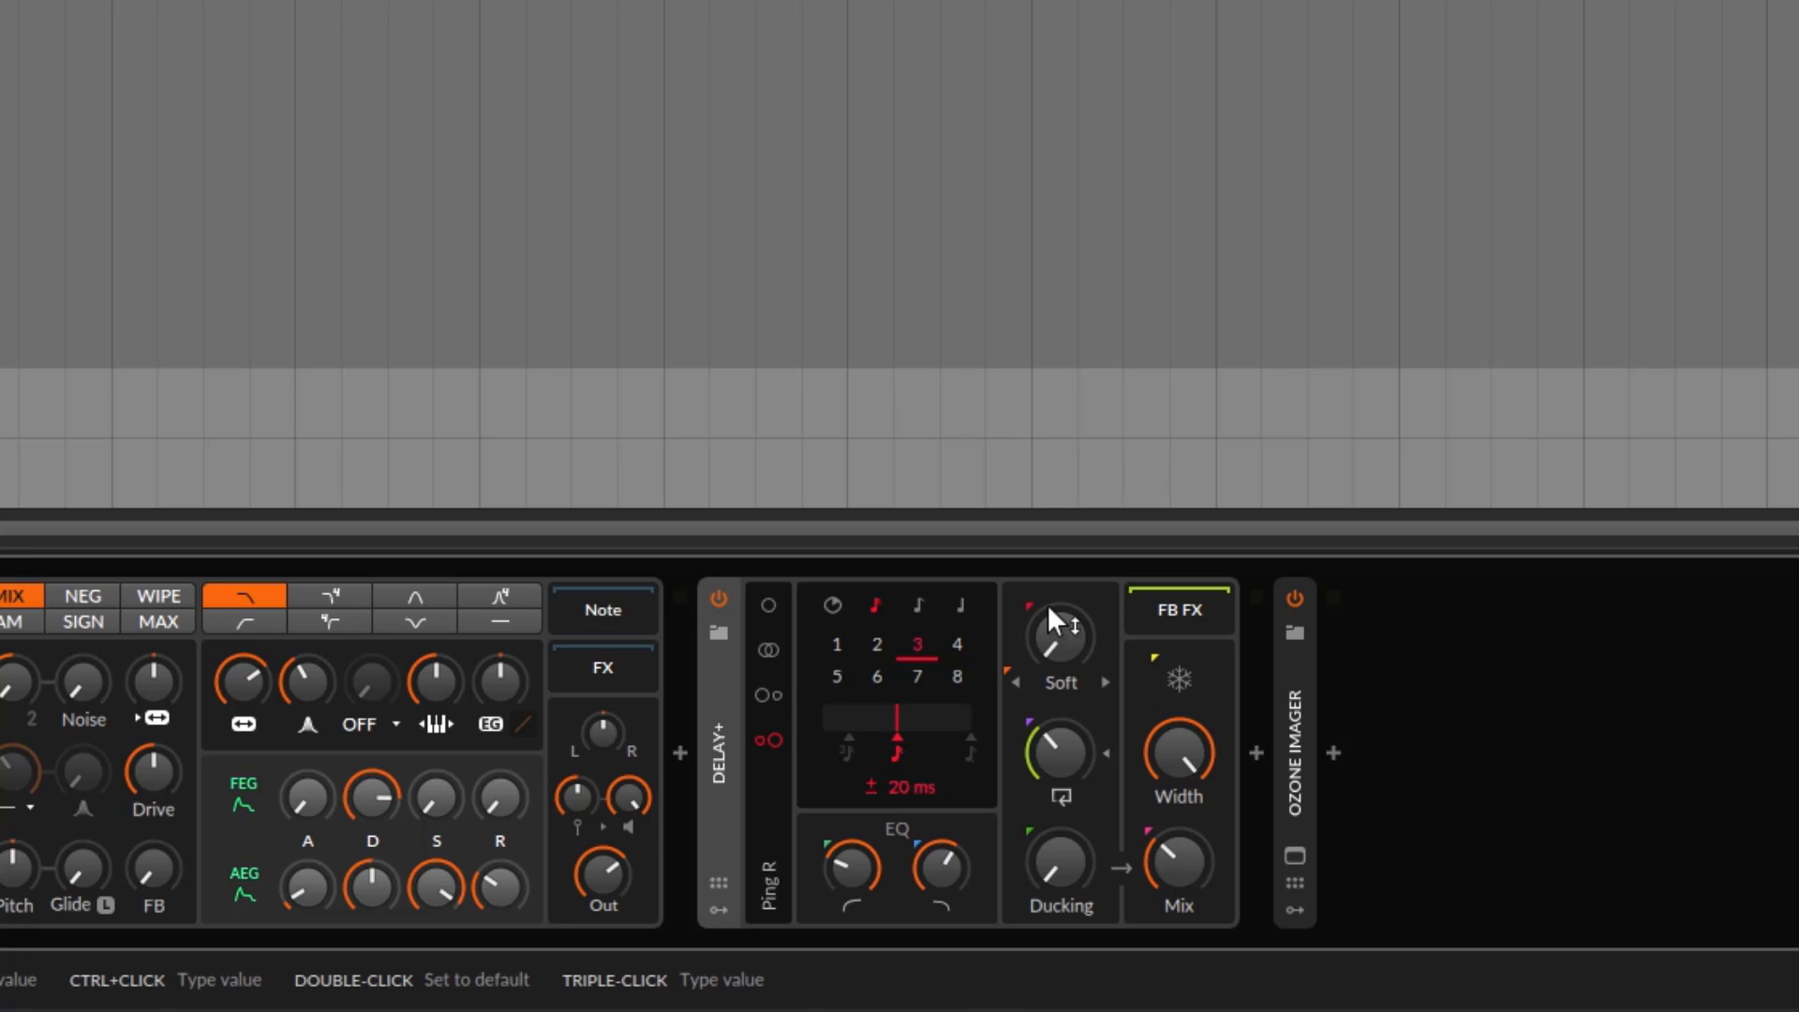
{"action": "left_click_drag", "start_coordinate": [1062, 607], "coordinate": [1063, 525]}
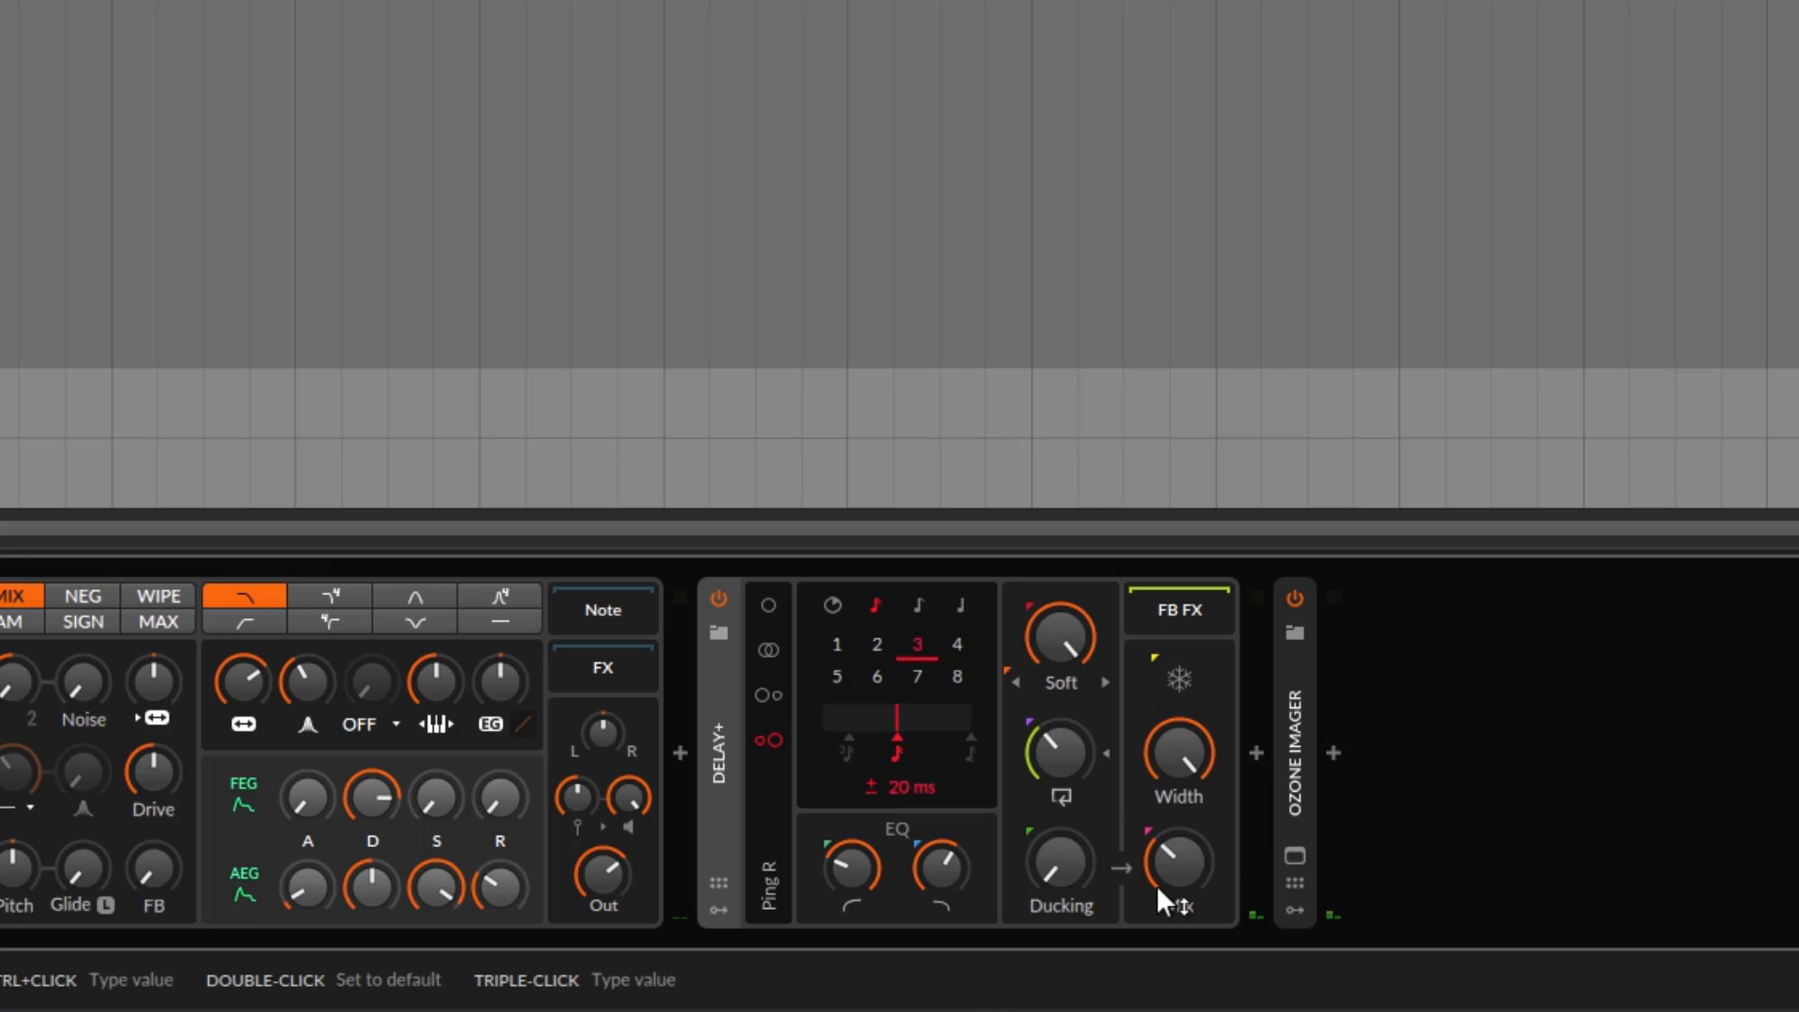
- Try the Soft blur amount at zero, return it to maximum, and switch the feedback blur to Wide
{"action": "left_click_drag", "start_coordinate": [1076, 624], "coordinate": [1076, 710]}
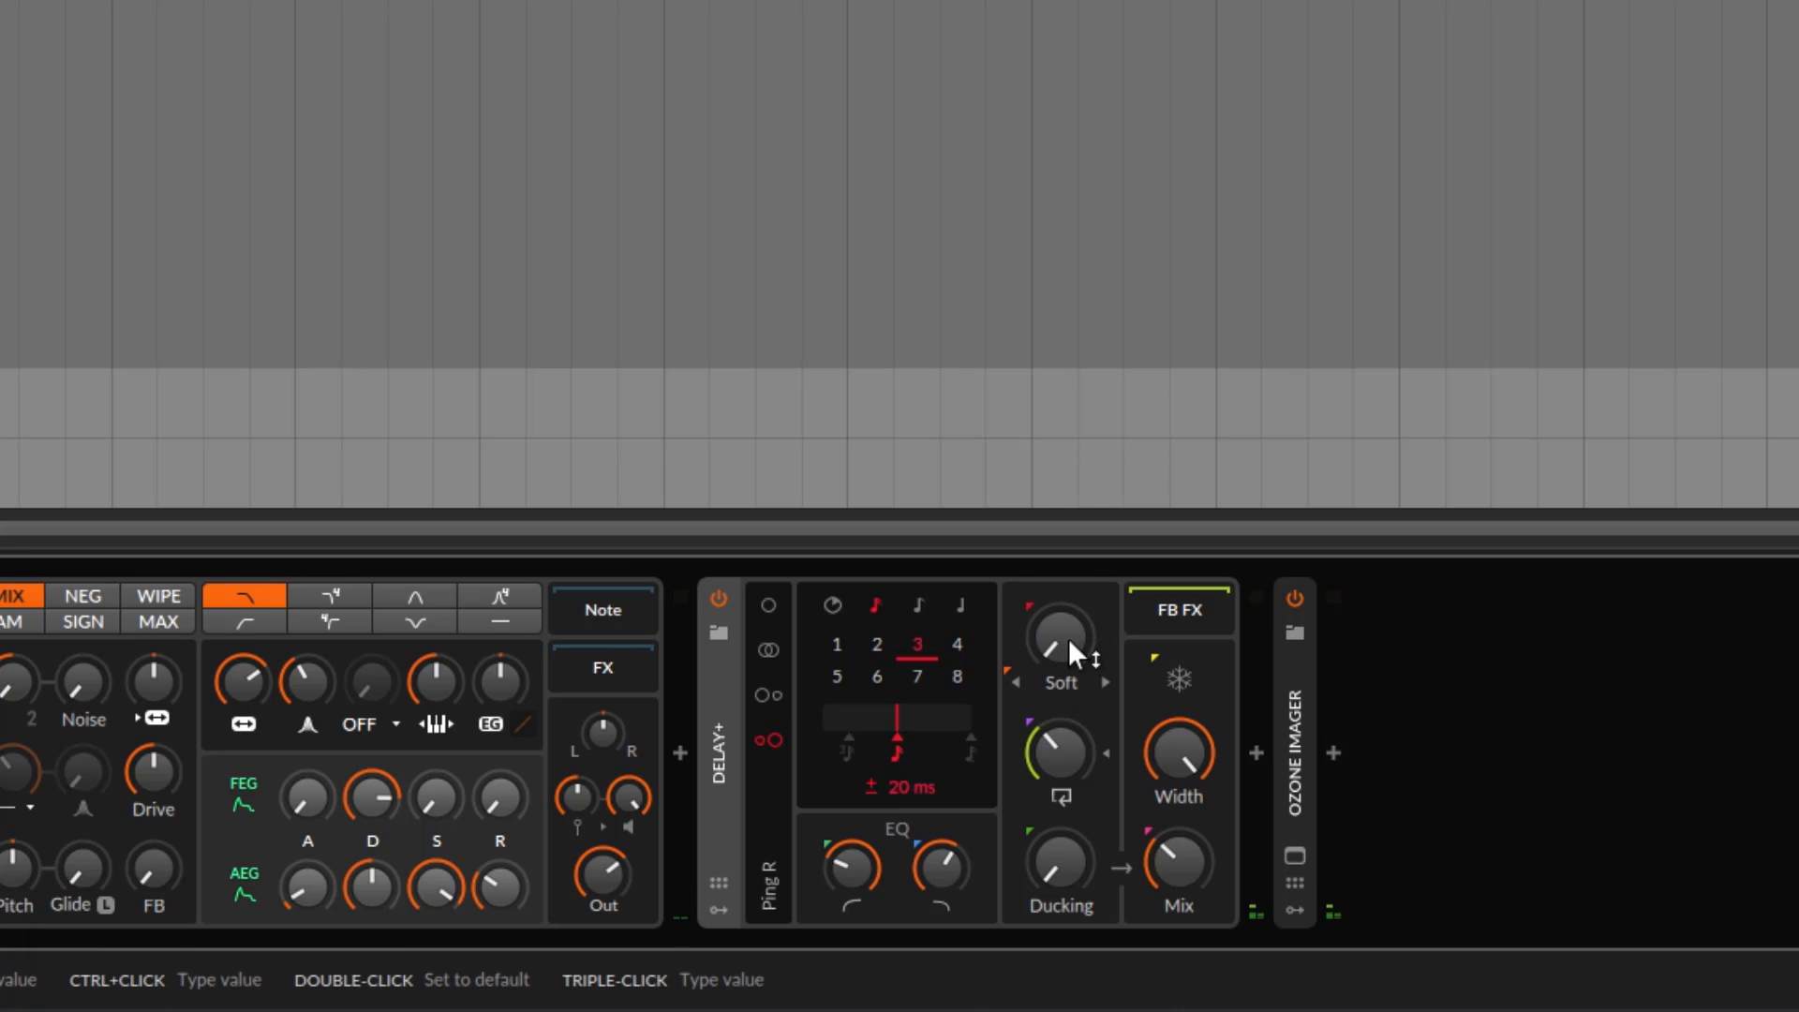
{"action": "mouse_move", "coordinate": [1068, 638]}
{"action": "left_mouse_down"}
{"action": "mouse_move", "coordinate": [1068, 572]}
{"action": "mouse_move", "coordinate": [1060, 641]}
{"action": "left_mouse_up"}
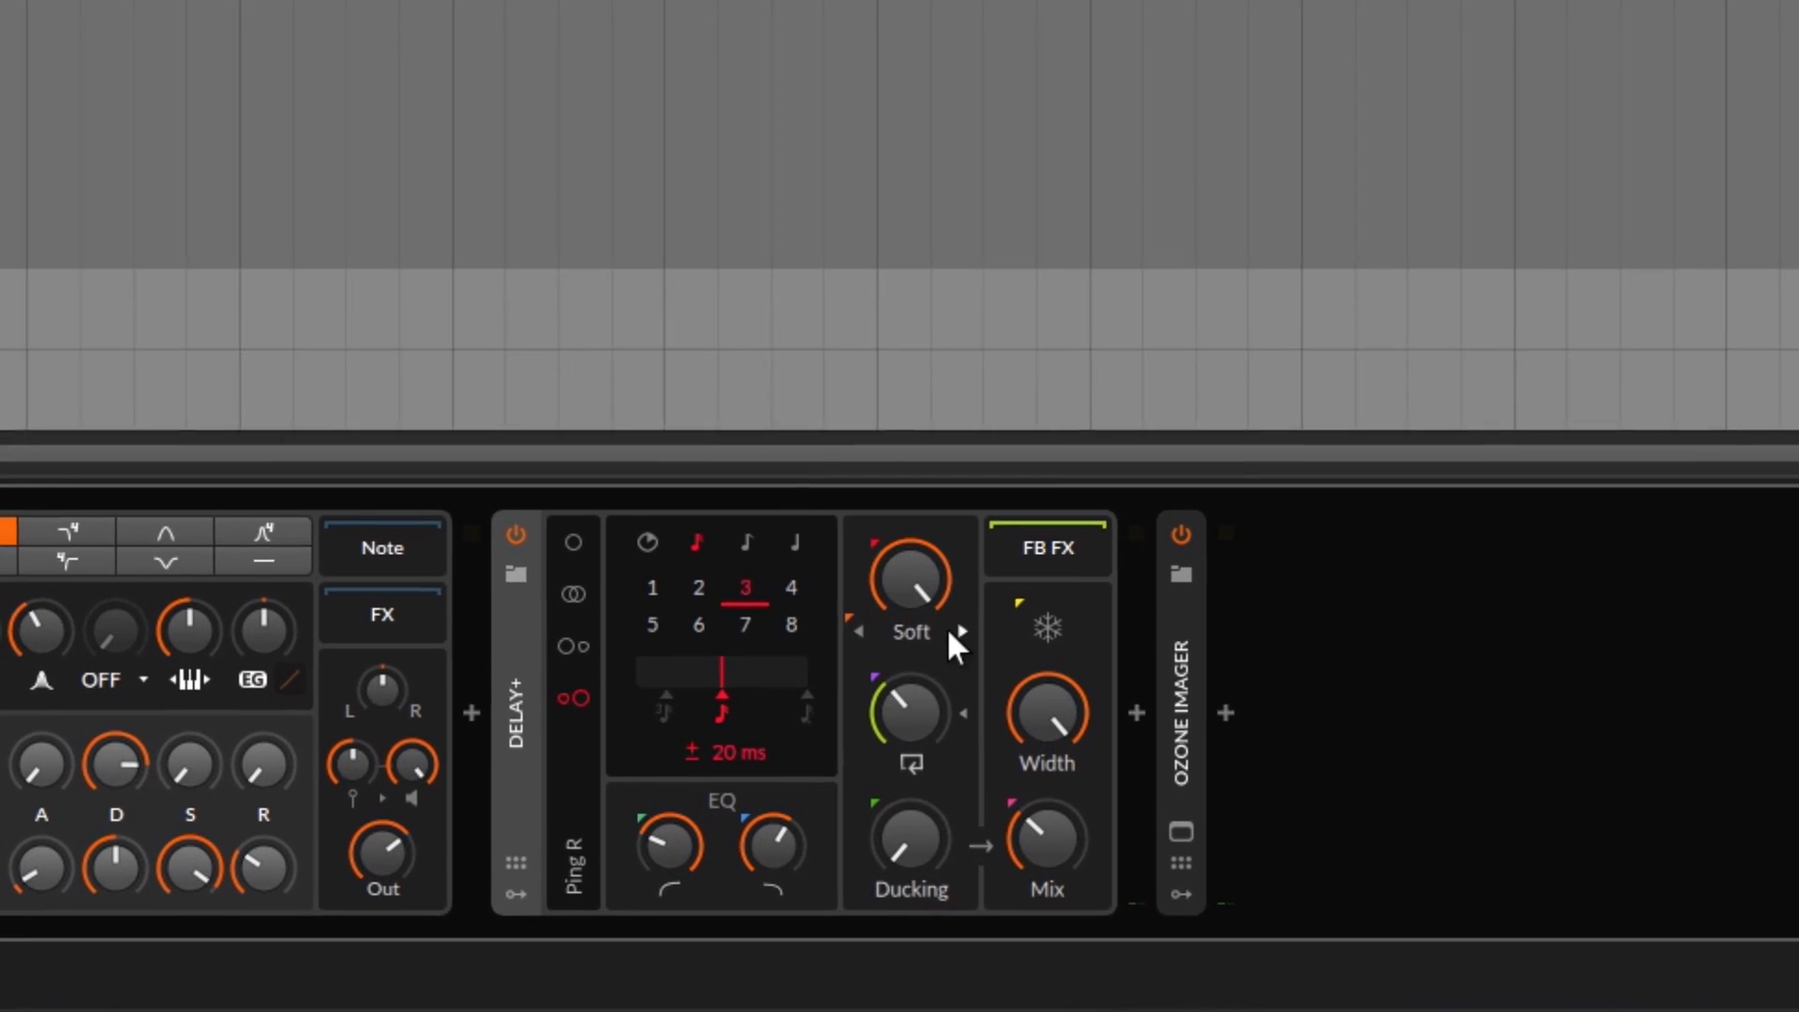
{"action": "left_click", "coordinate": [1162, 819]}
{"action": "left_click", "coordinate": [905, 626]}
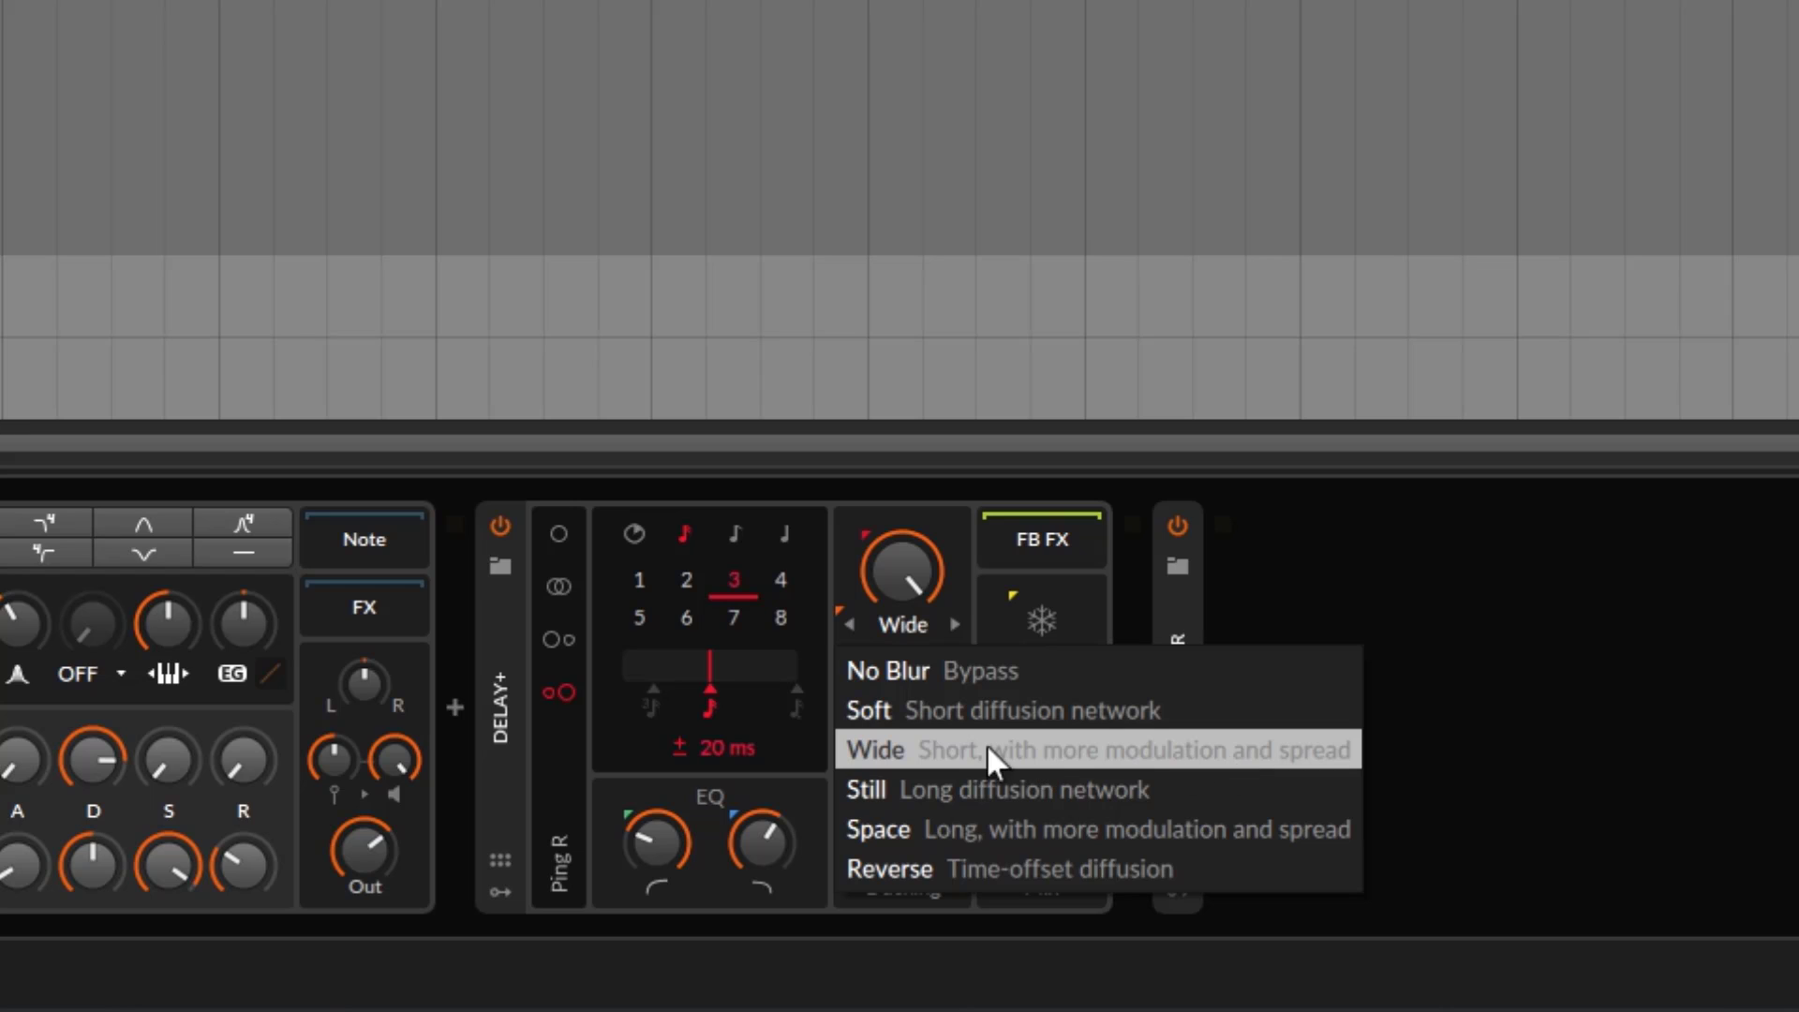
{"action": "left_click", "coordinate": [1233, 751]}
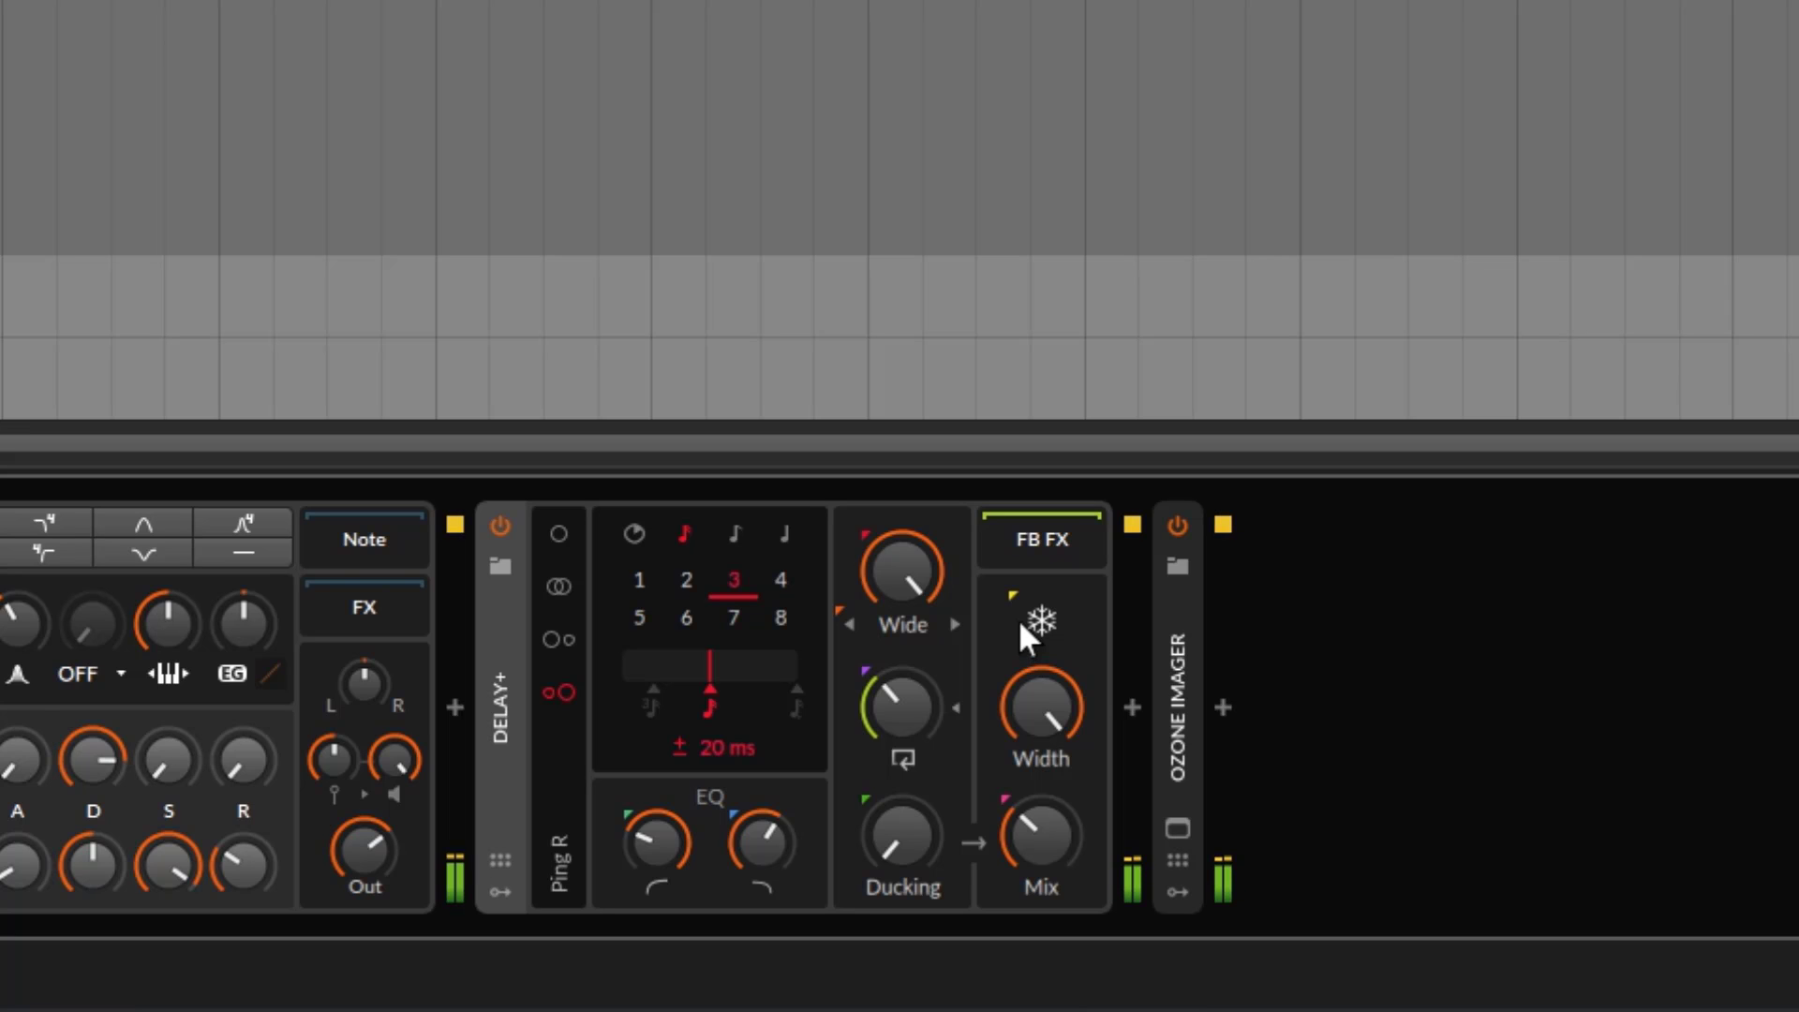
- Raise the delay mix to slightly above half and switch the delay mode to Stereo
{"action": "mouse_move", "coordinate": [1066, 797]}
{"action": "left_mouse_down"}
{"action": "mouse_move", "coordinate": [1066, 740]}
{"action": "mouse_move", "coordinate": [1055, 808]}
{"action": "left_mouse_up"}
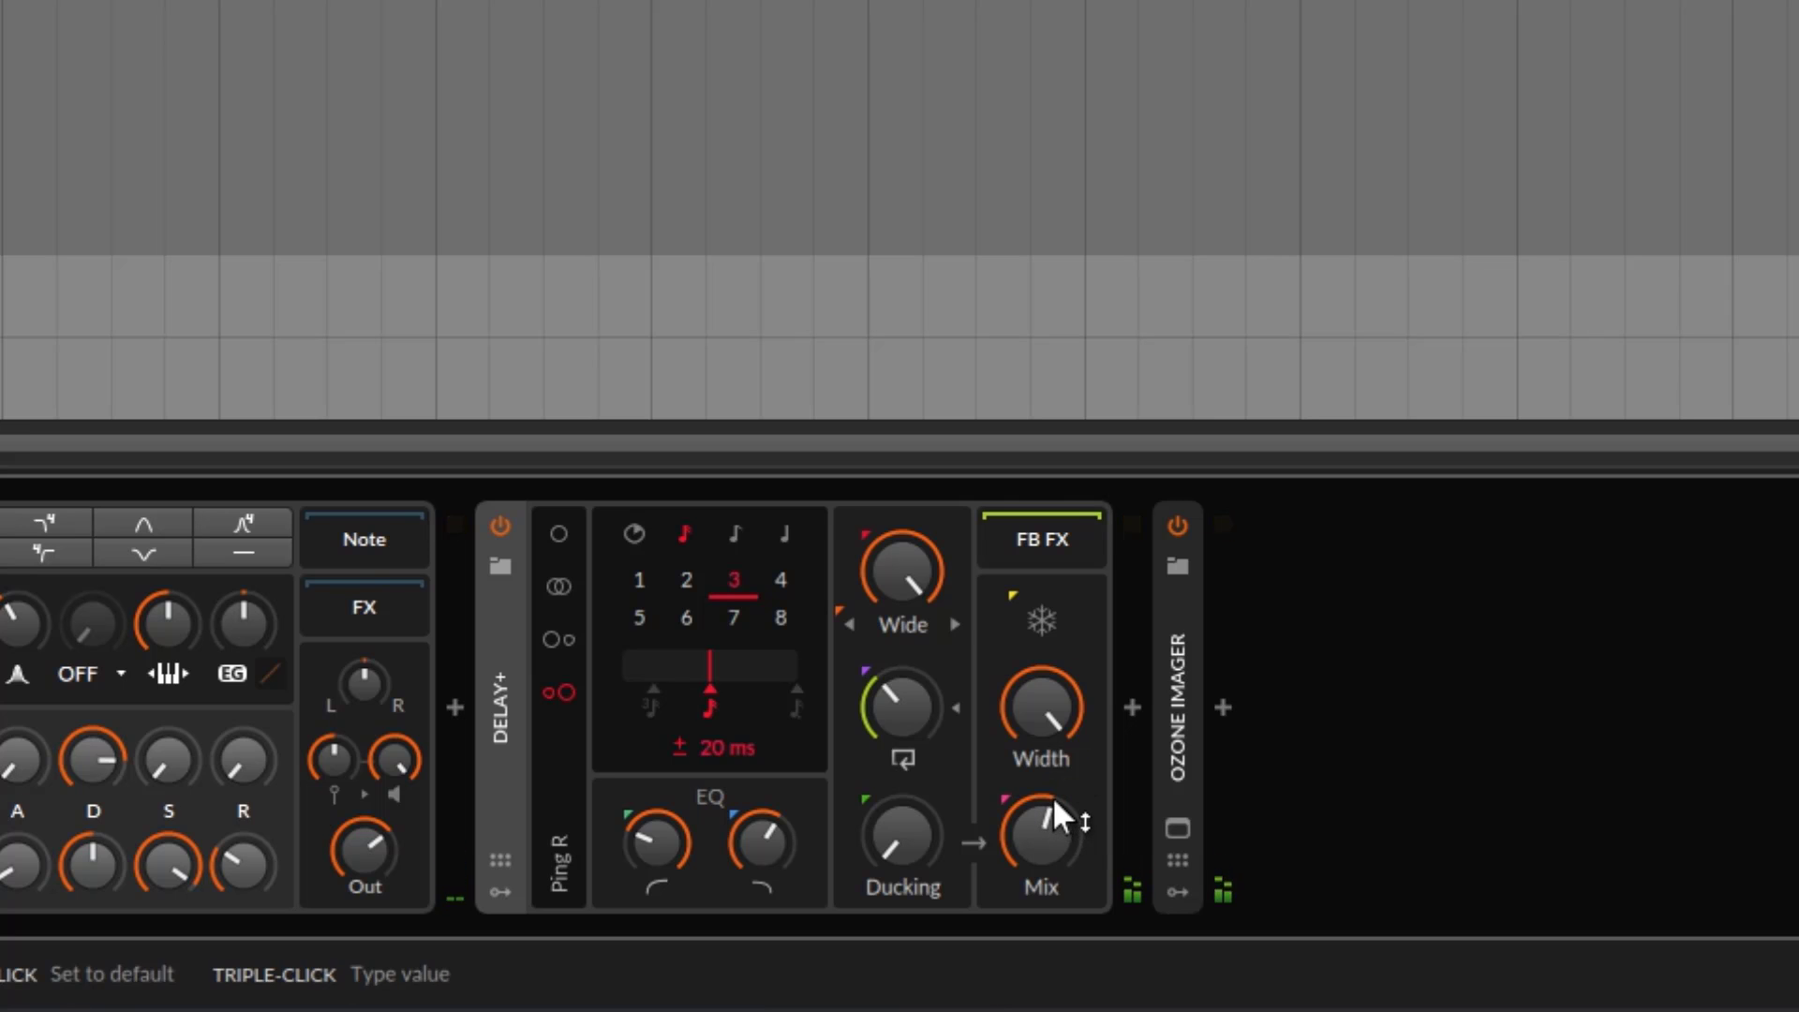
{"action": "left_click", "coordinate": [560, 587]}
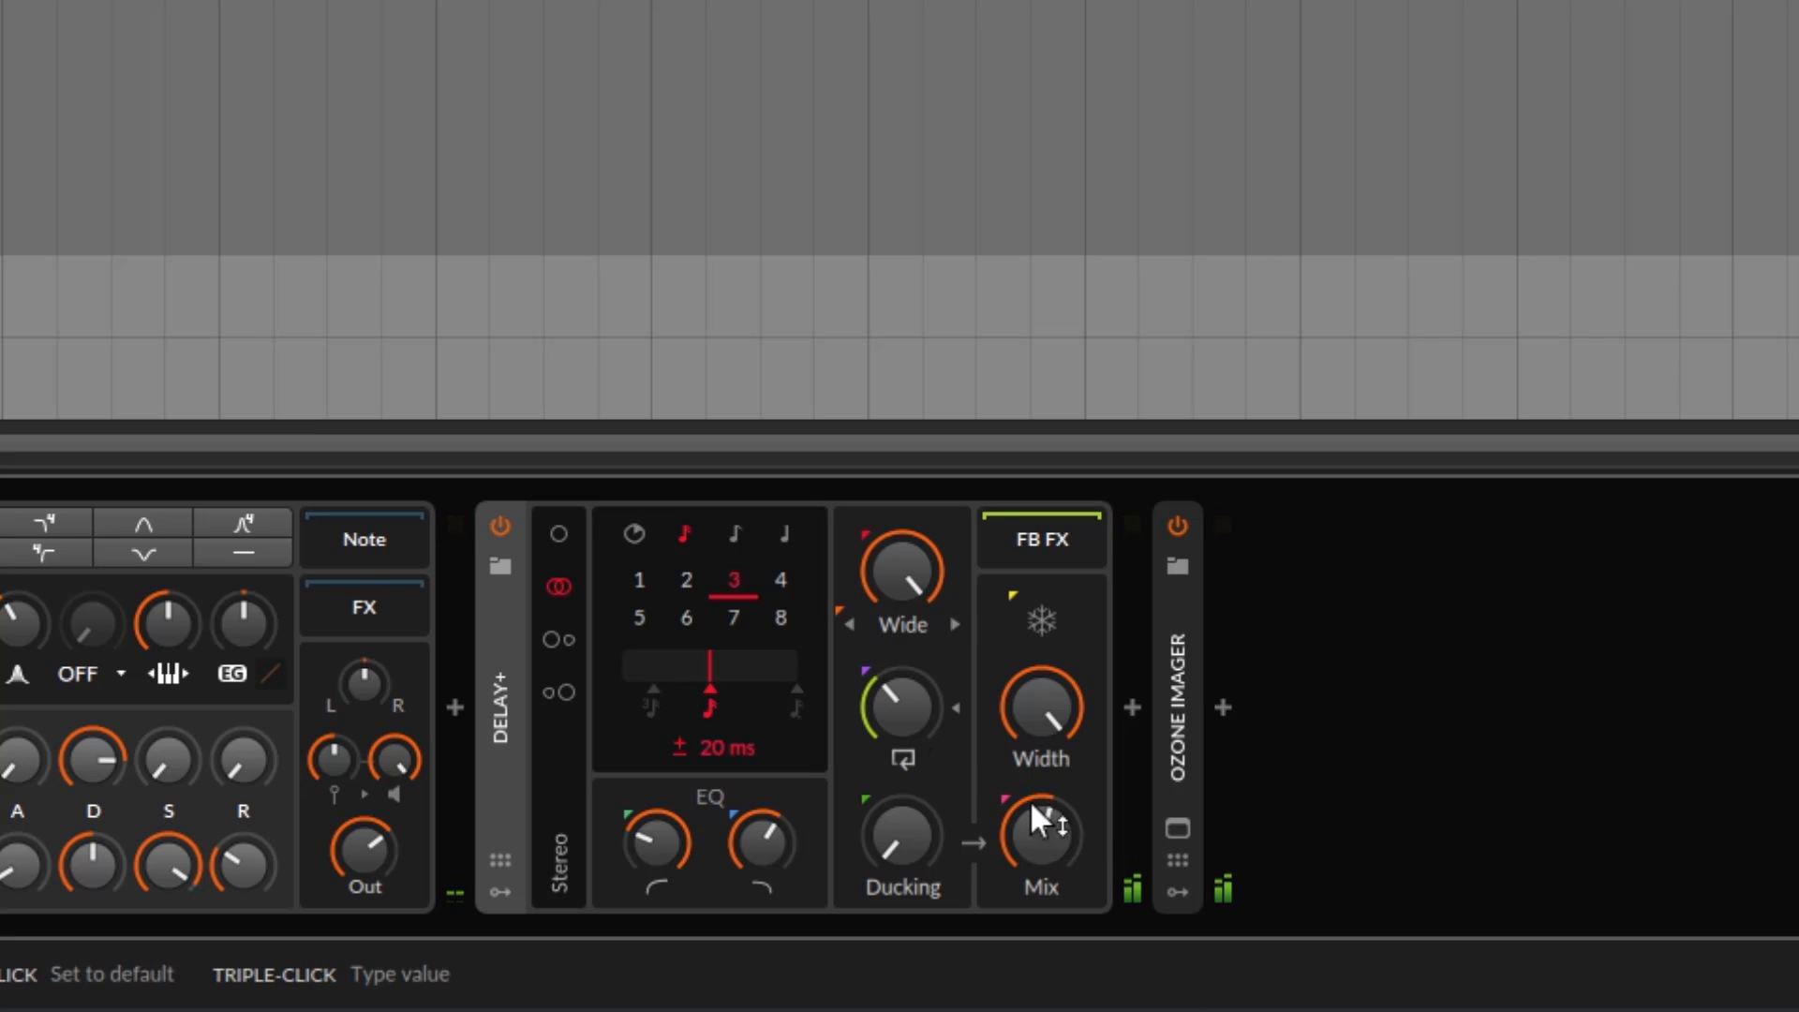
- Set the feedback blur to Still and compare the sound with Delay+ bypassed and re-enabled
{"action": "left_click", "coordinate": [911, 626]}
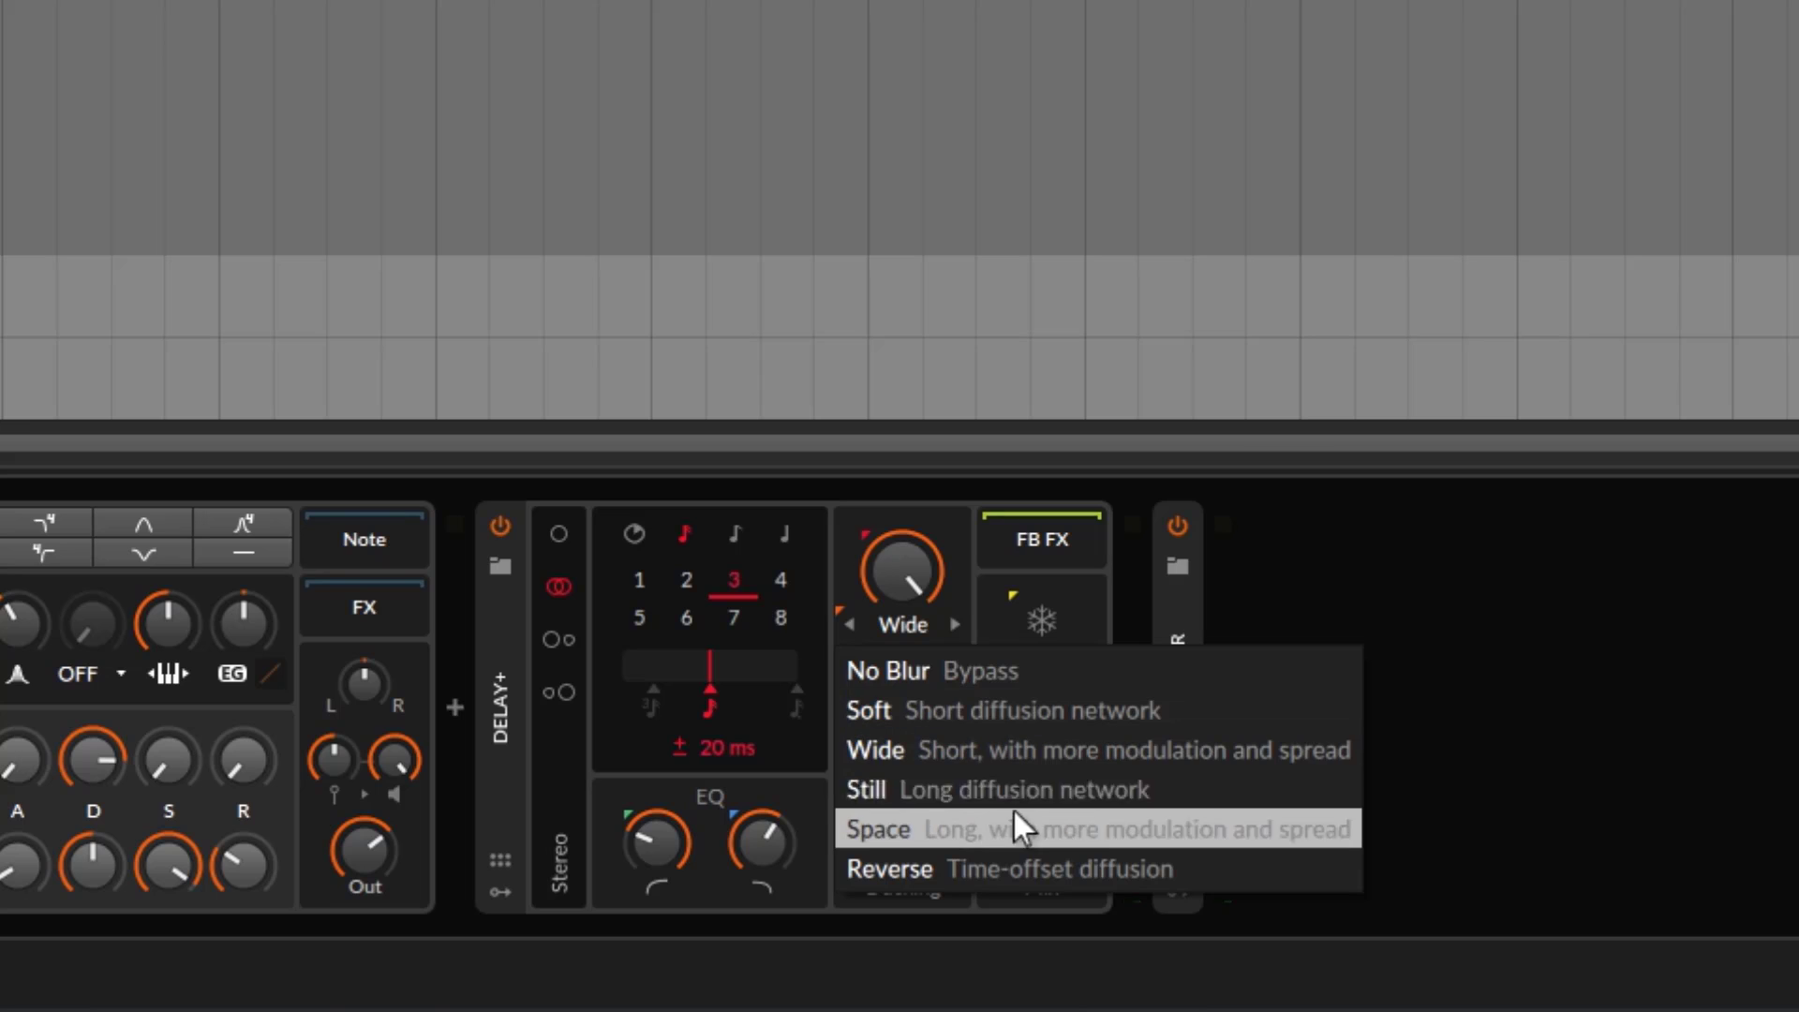
{"action": "left_click", "coordinate": [963, 801]}
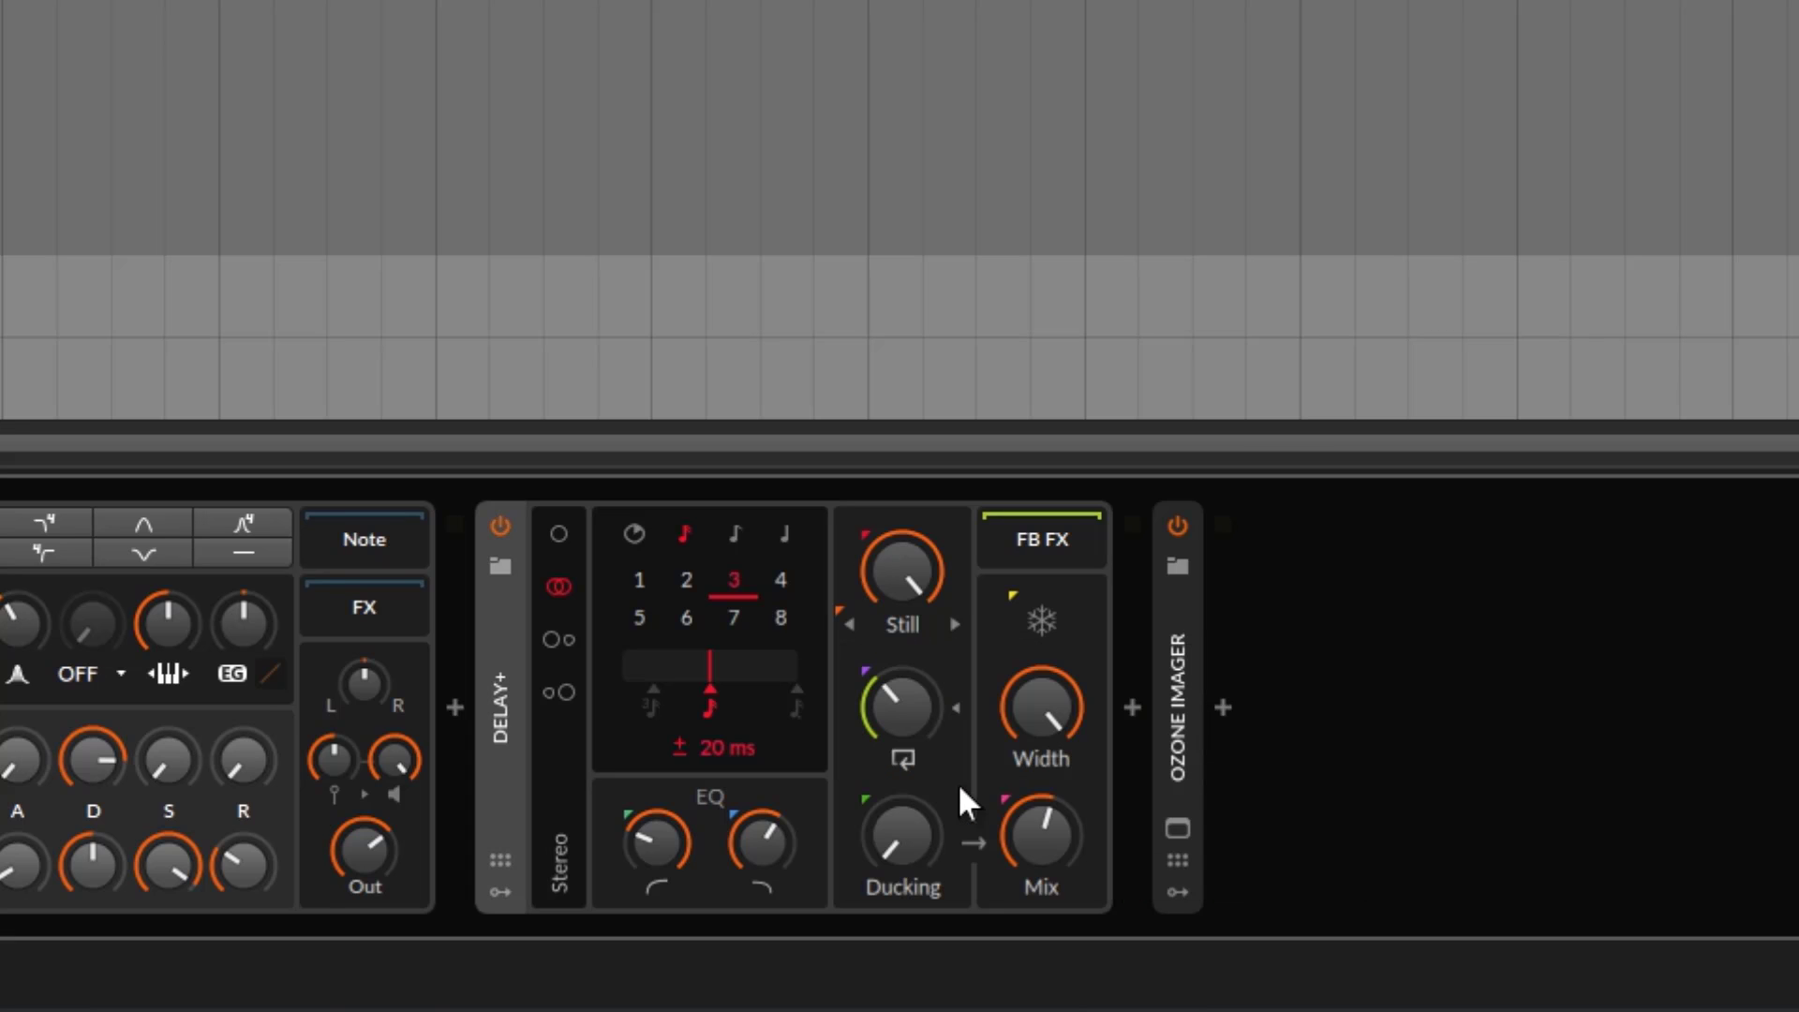
{"action": "key", "text": "space"}
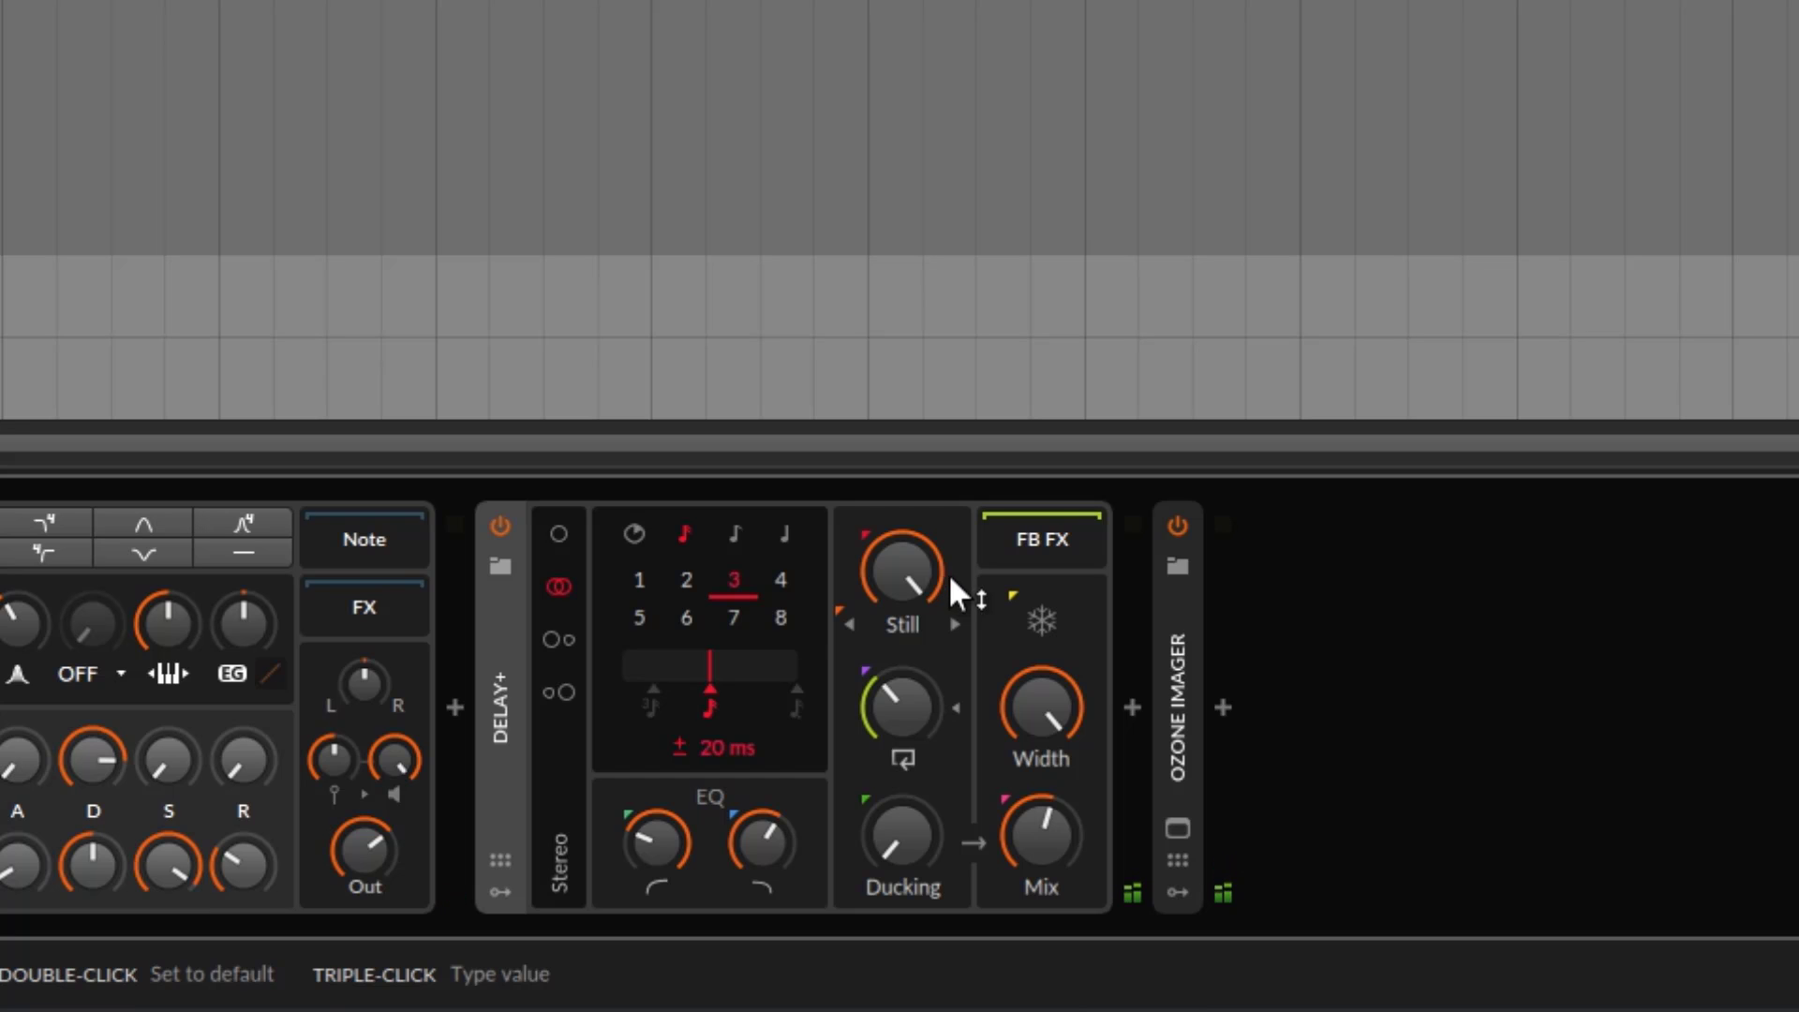
{"action": "left_click", "coordinate": [501, 528]}
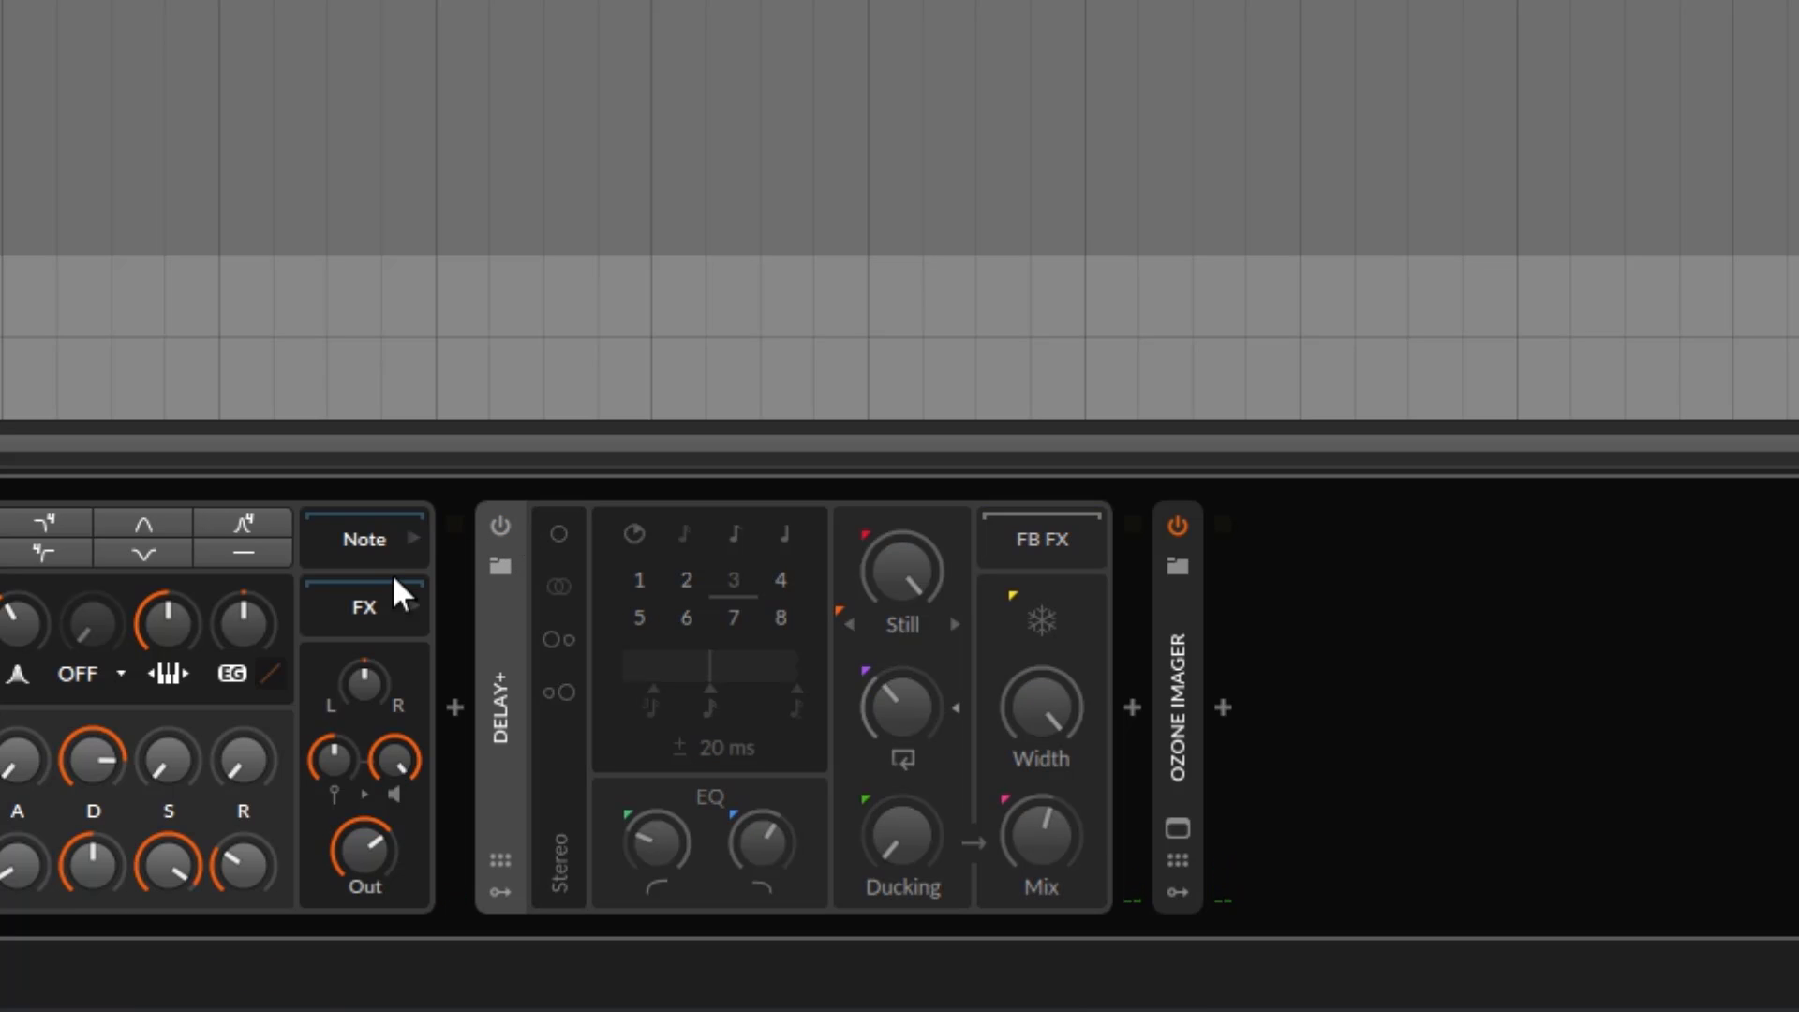
{"action": "left_click", "coordinate": [500, 526]}
{"action": "left_click_drag", "start_coordinate": [913, 574], "coordinate": [932, 613]}
- Try the Space and Reverse blur modes in turn, and return to Space
{"action": "left_click", "coordinate": [915, 620]}
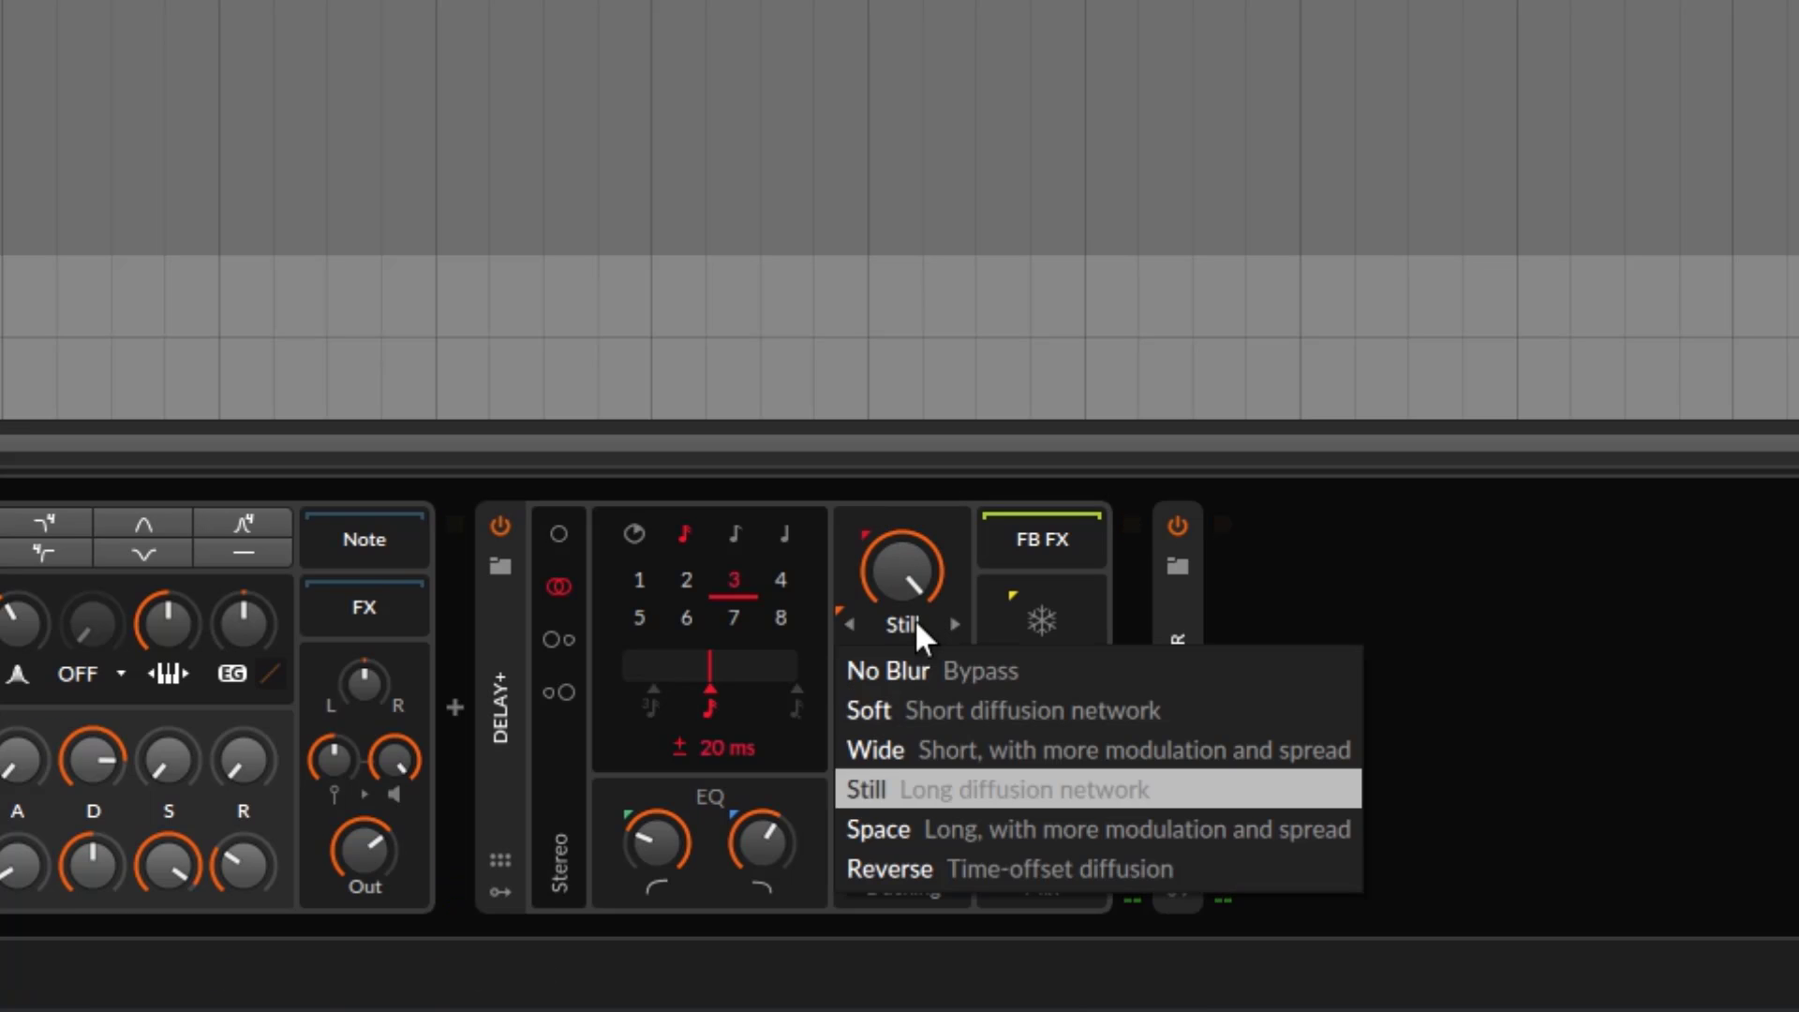
{"action": "left_click", "coordinate": [980, 825]}
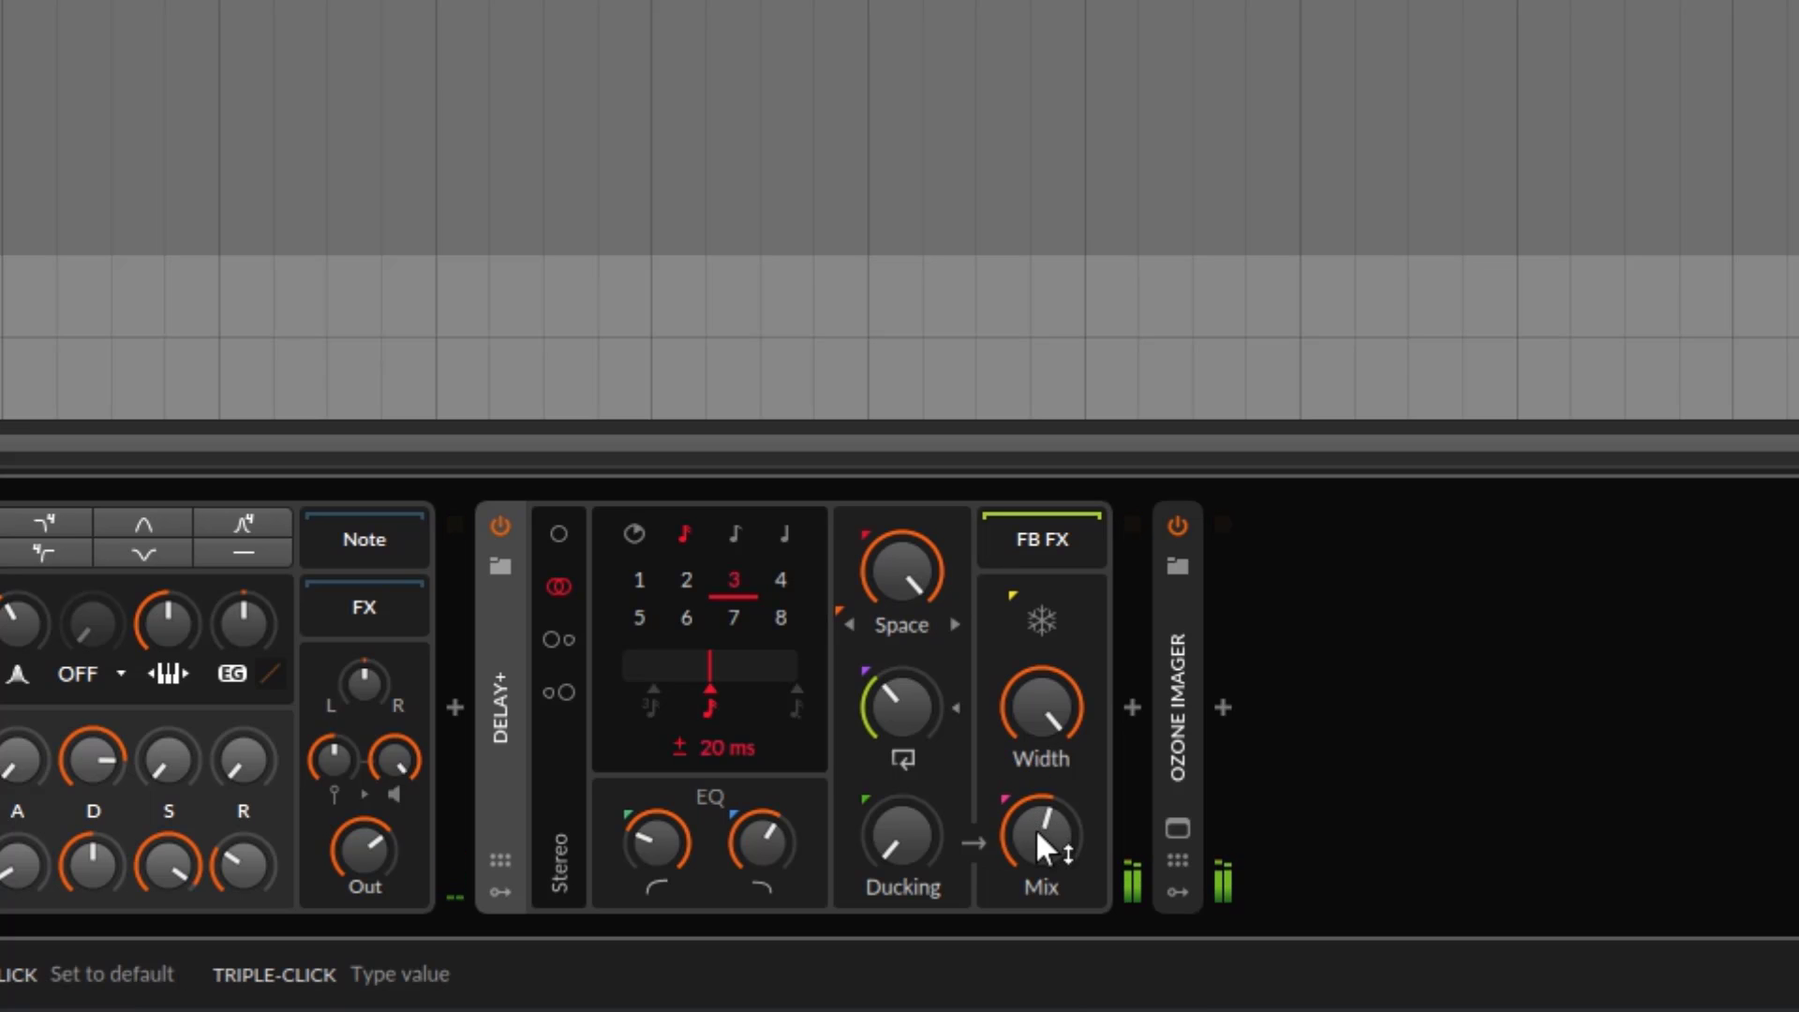
{"action": "left_click", "coordinate": [907, 628]}
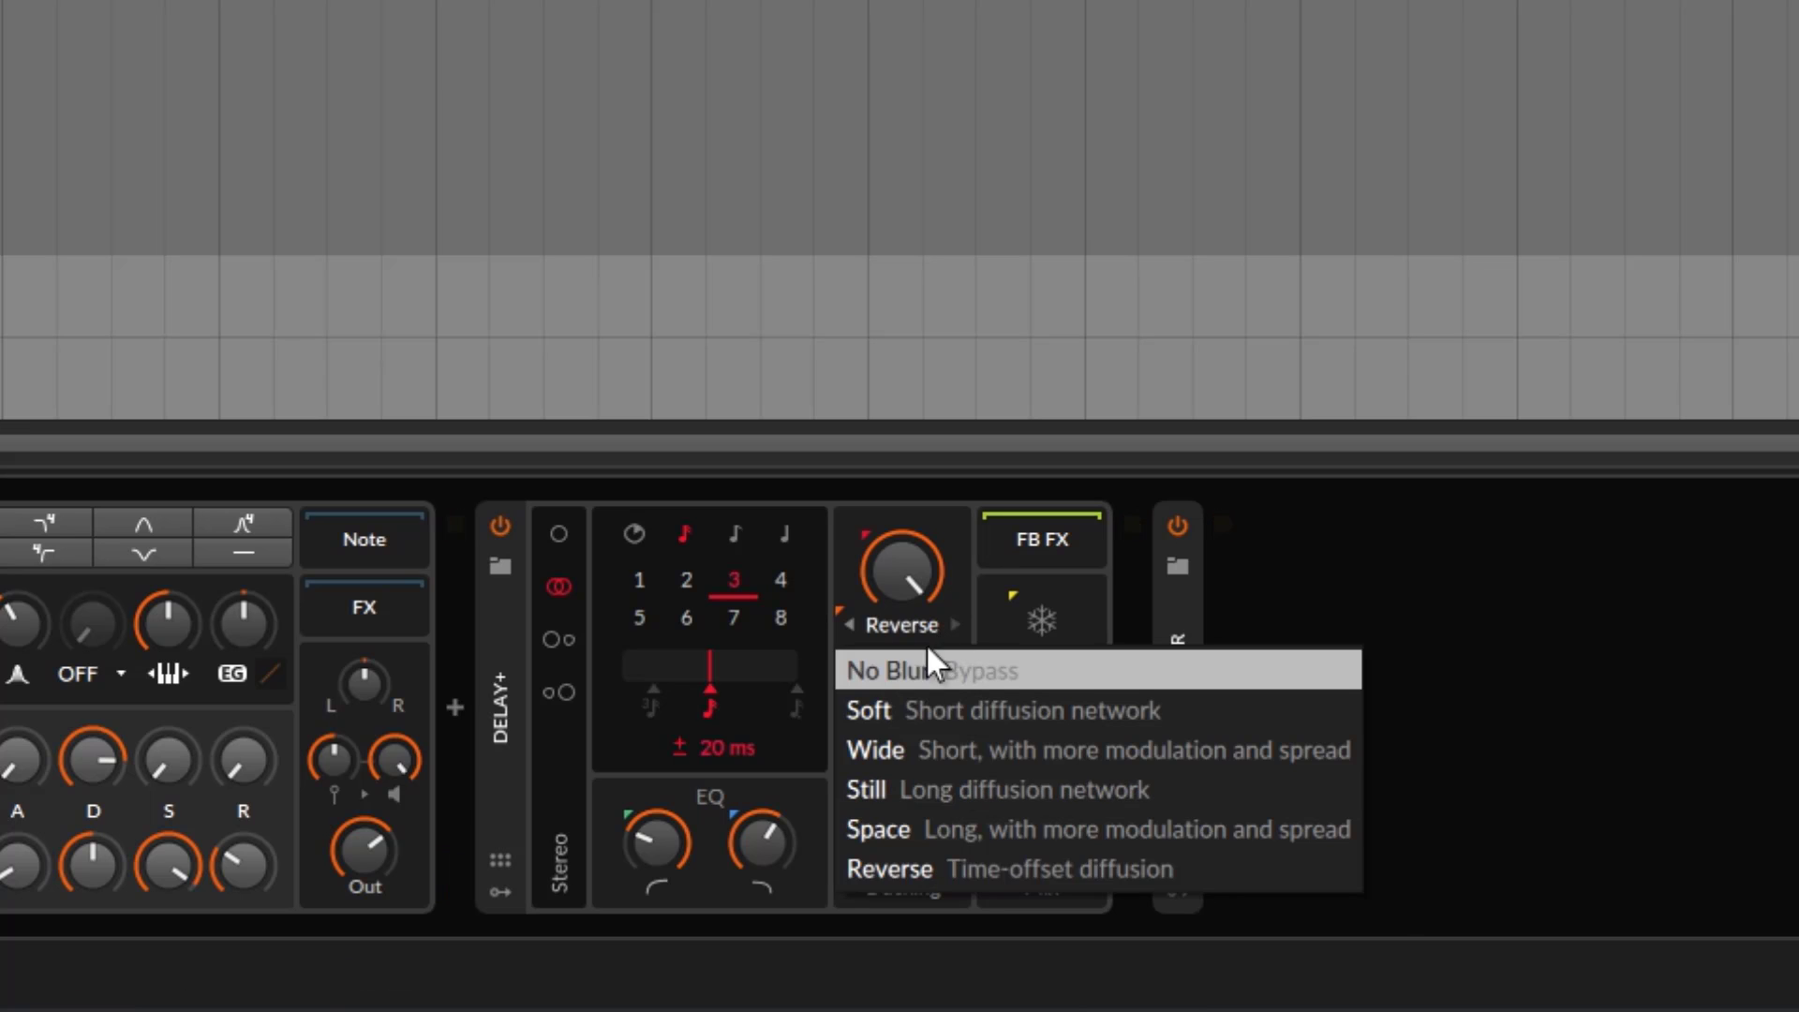
{"action": "left_click", "coordinate": [881, 868]}
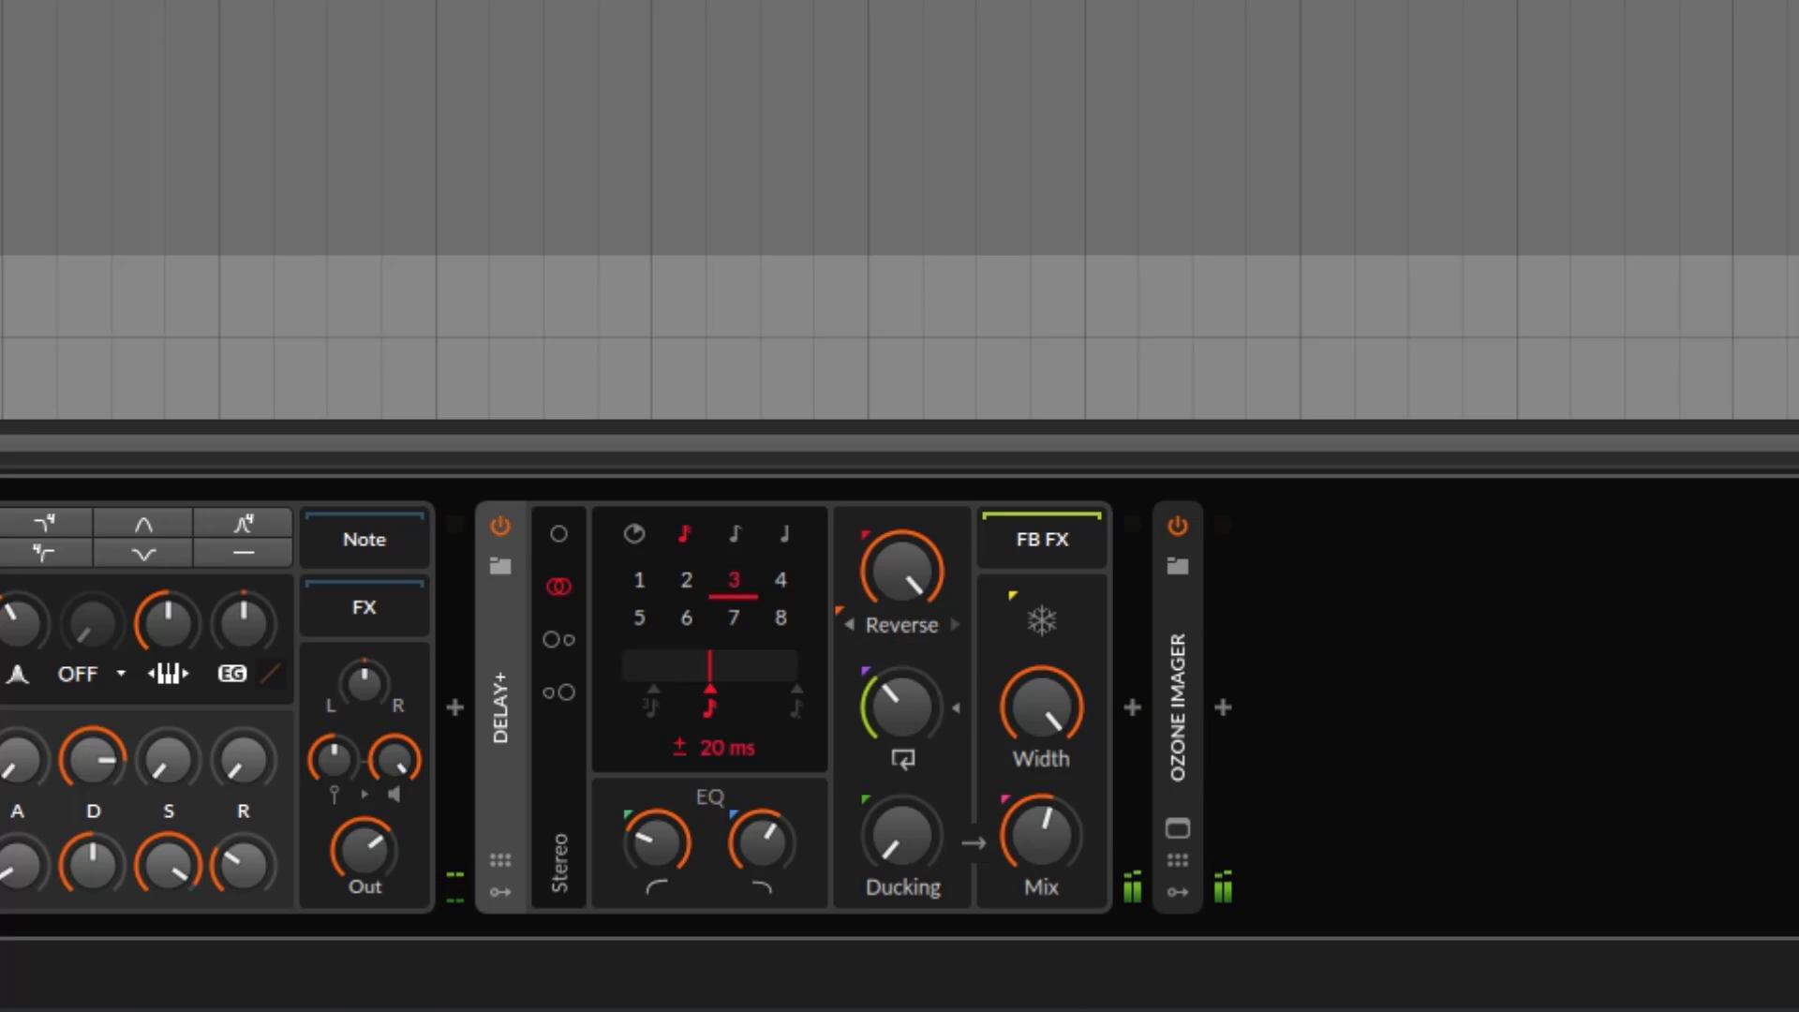
{"action": "key", "text": "space"}
{"action": "left_click", "coordinate": [937, 615]}
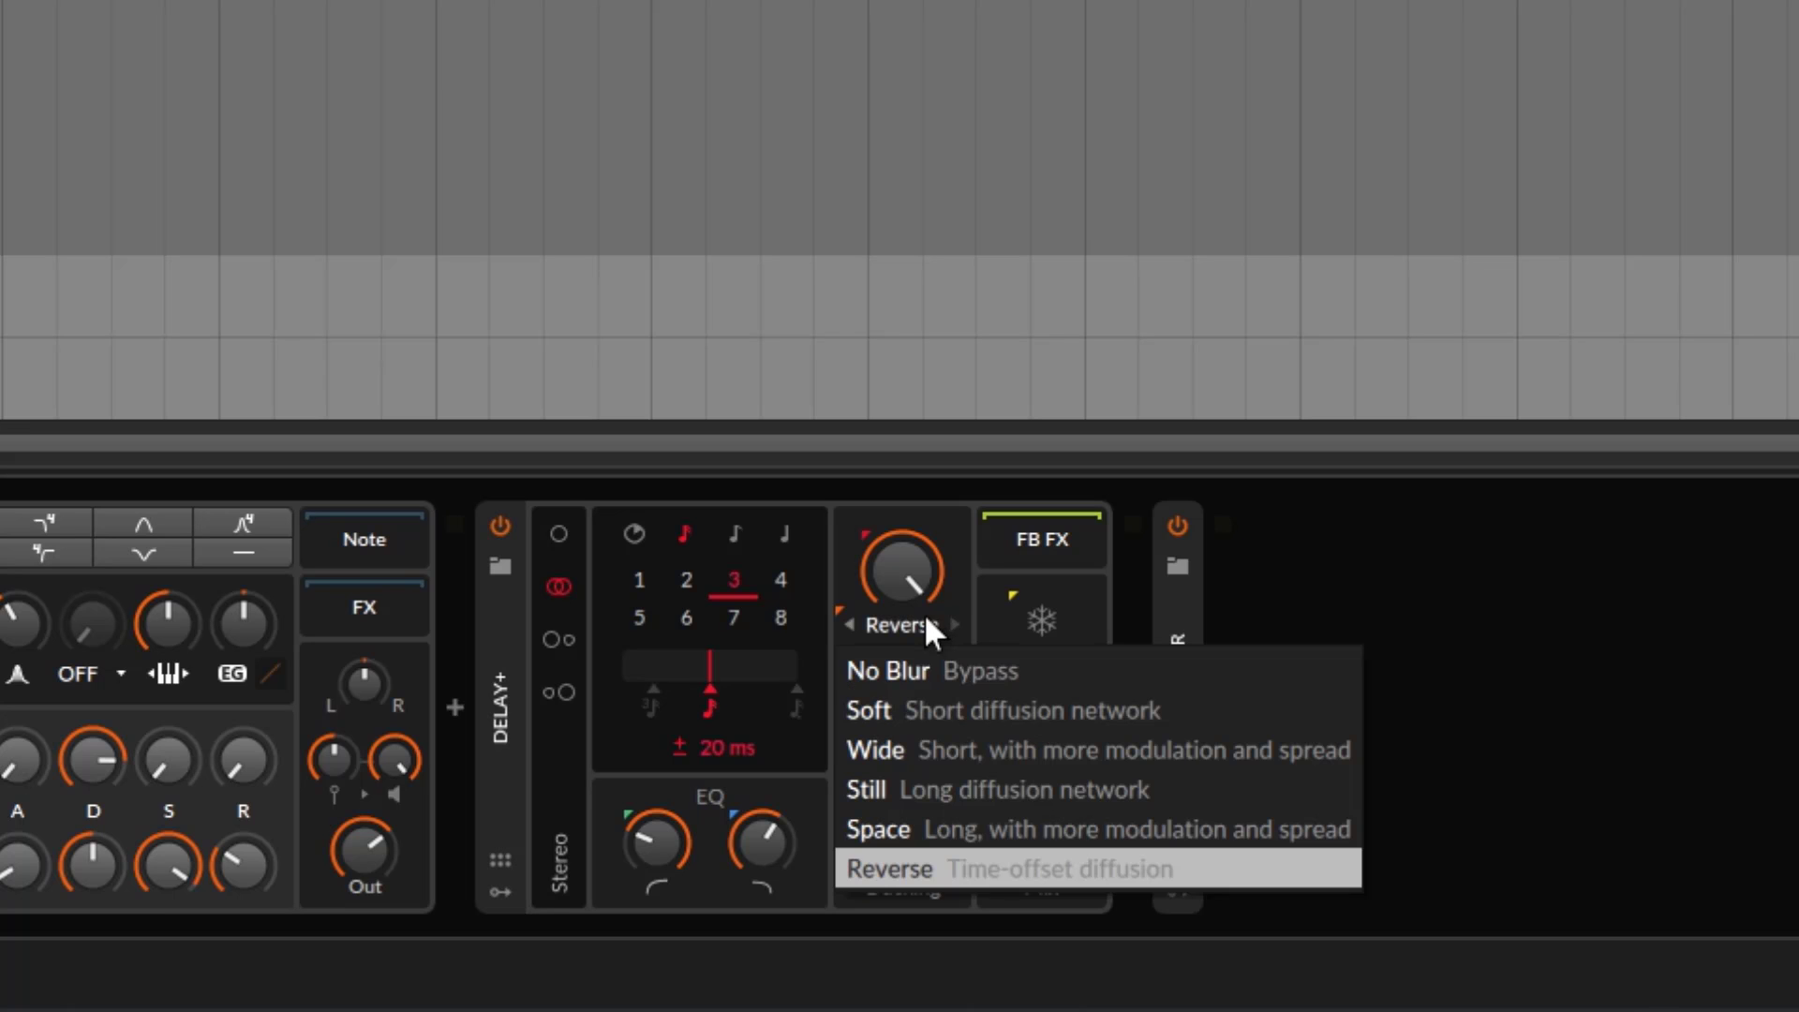
{"action": "left_click", "coordinate": [923, 825]}
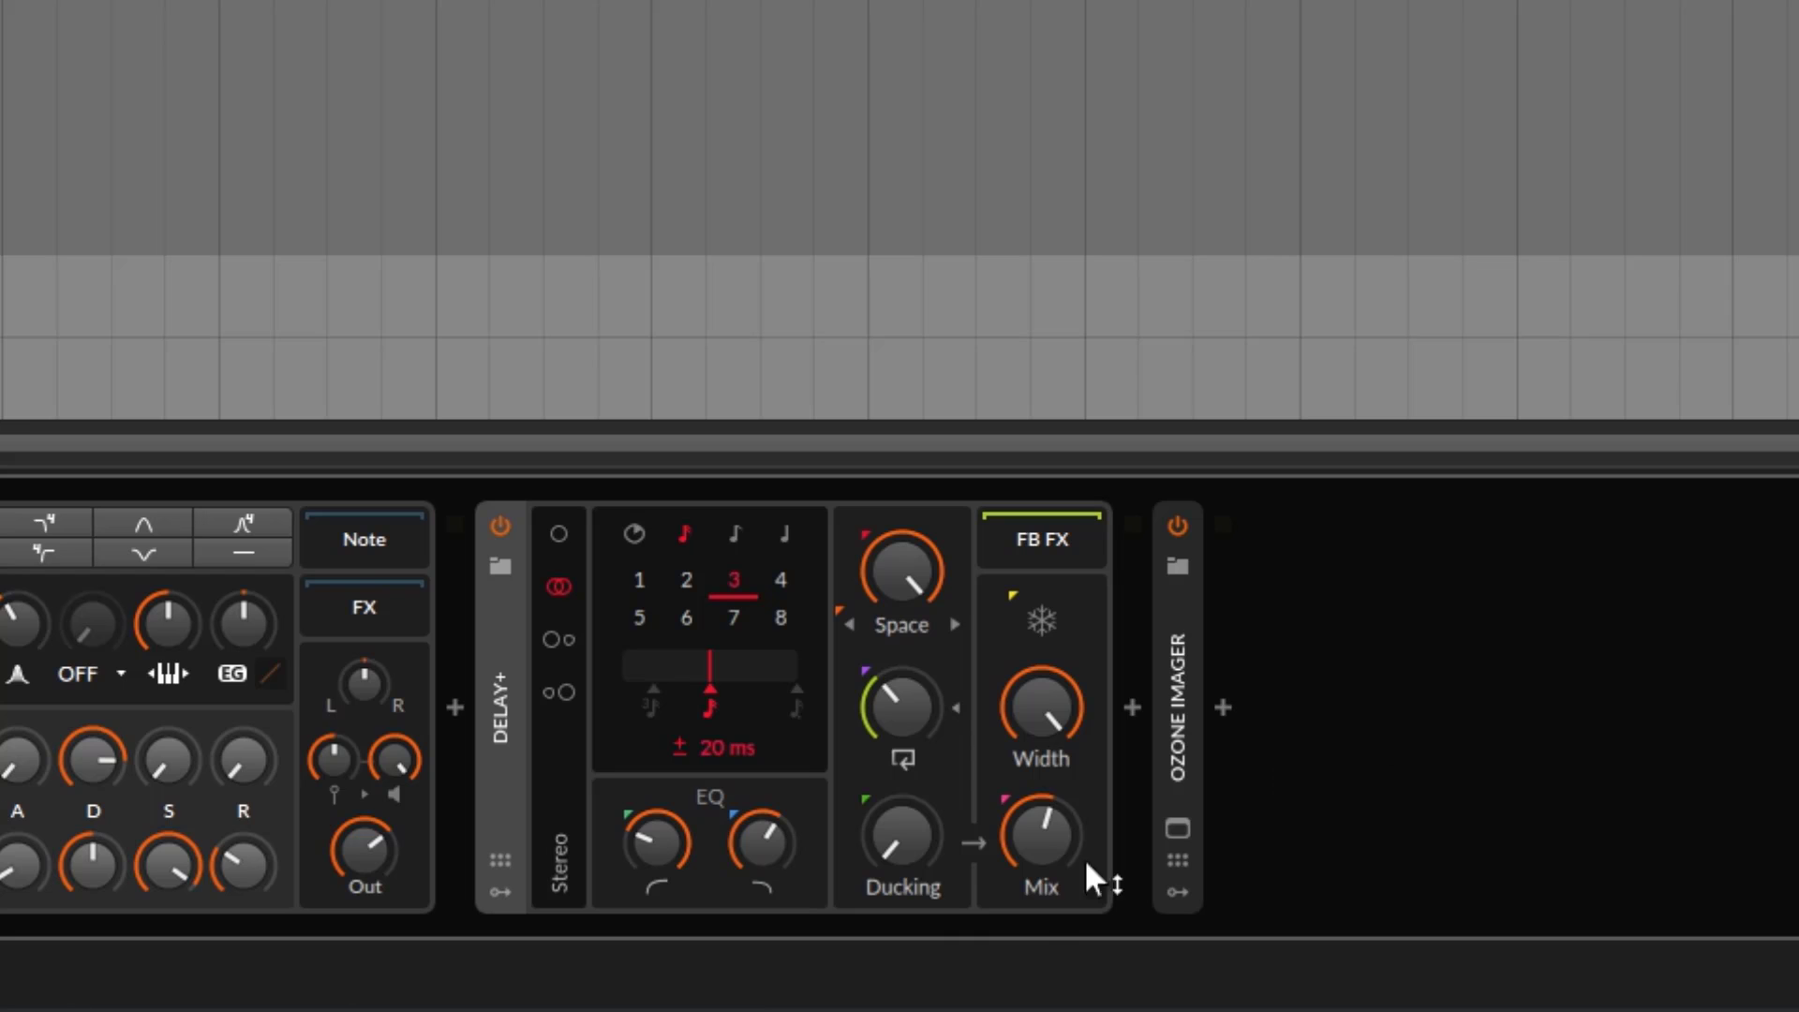
- Raise both EQ cutoff frequencies of the delay and lower the mix to slightly below half
{"action": "left_click_drag", "start_coordinate": [762, 841], "coordinate": [762, 792]}
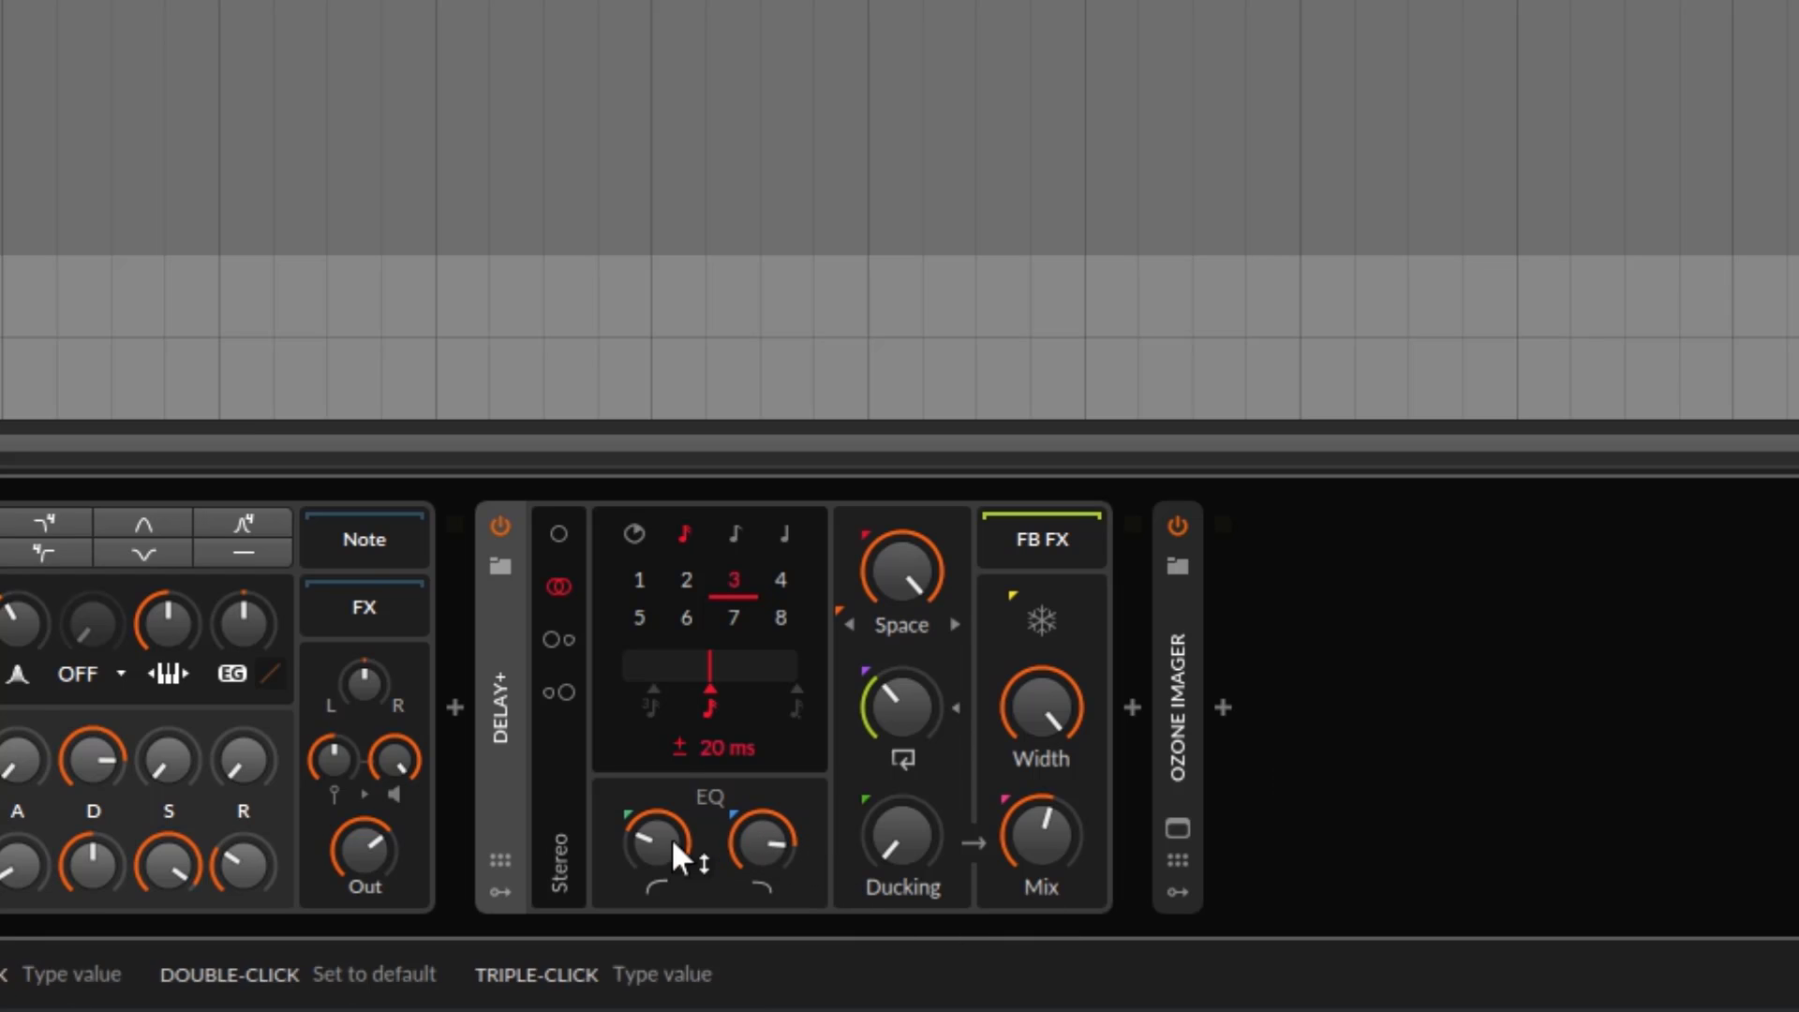
{"action": "left_click", "coordinate": [671, 837]}
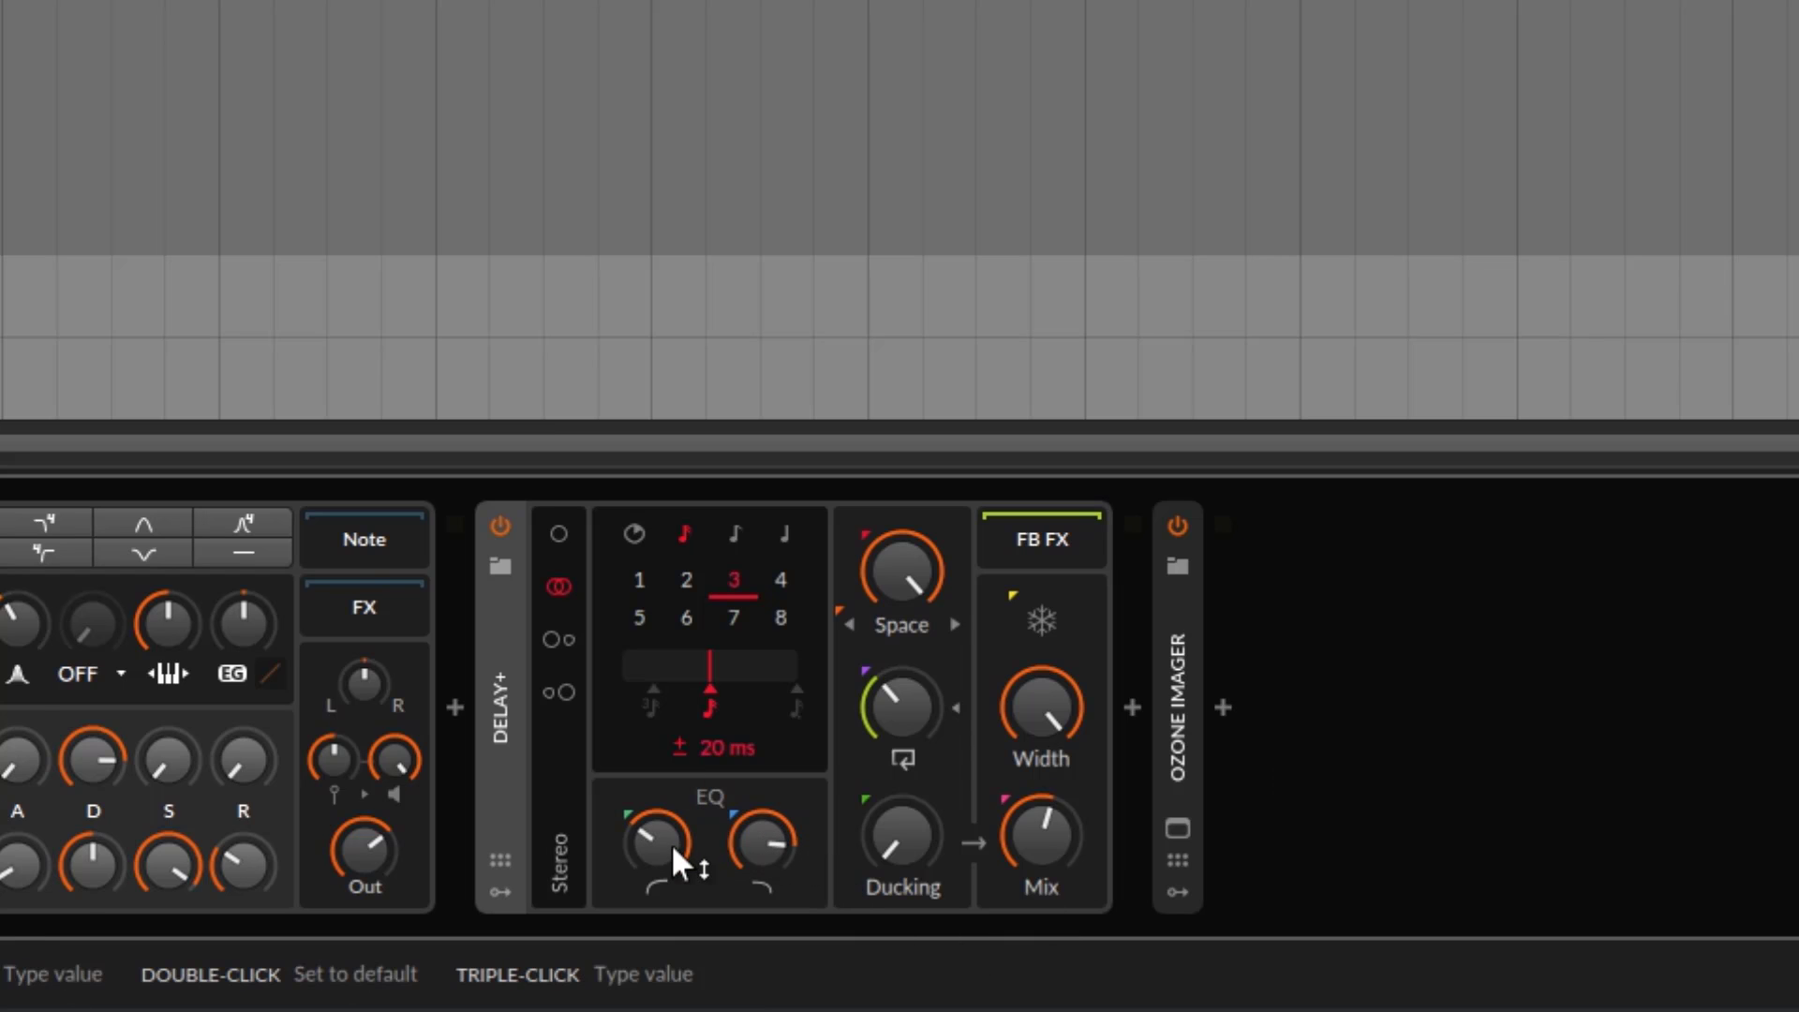
{"action": "left_click_drag", "start_coordinate": [1040, 836], "coordinate": [1041, 863]}
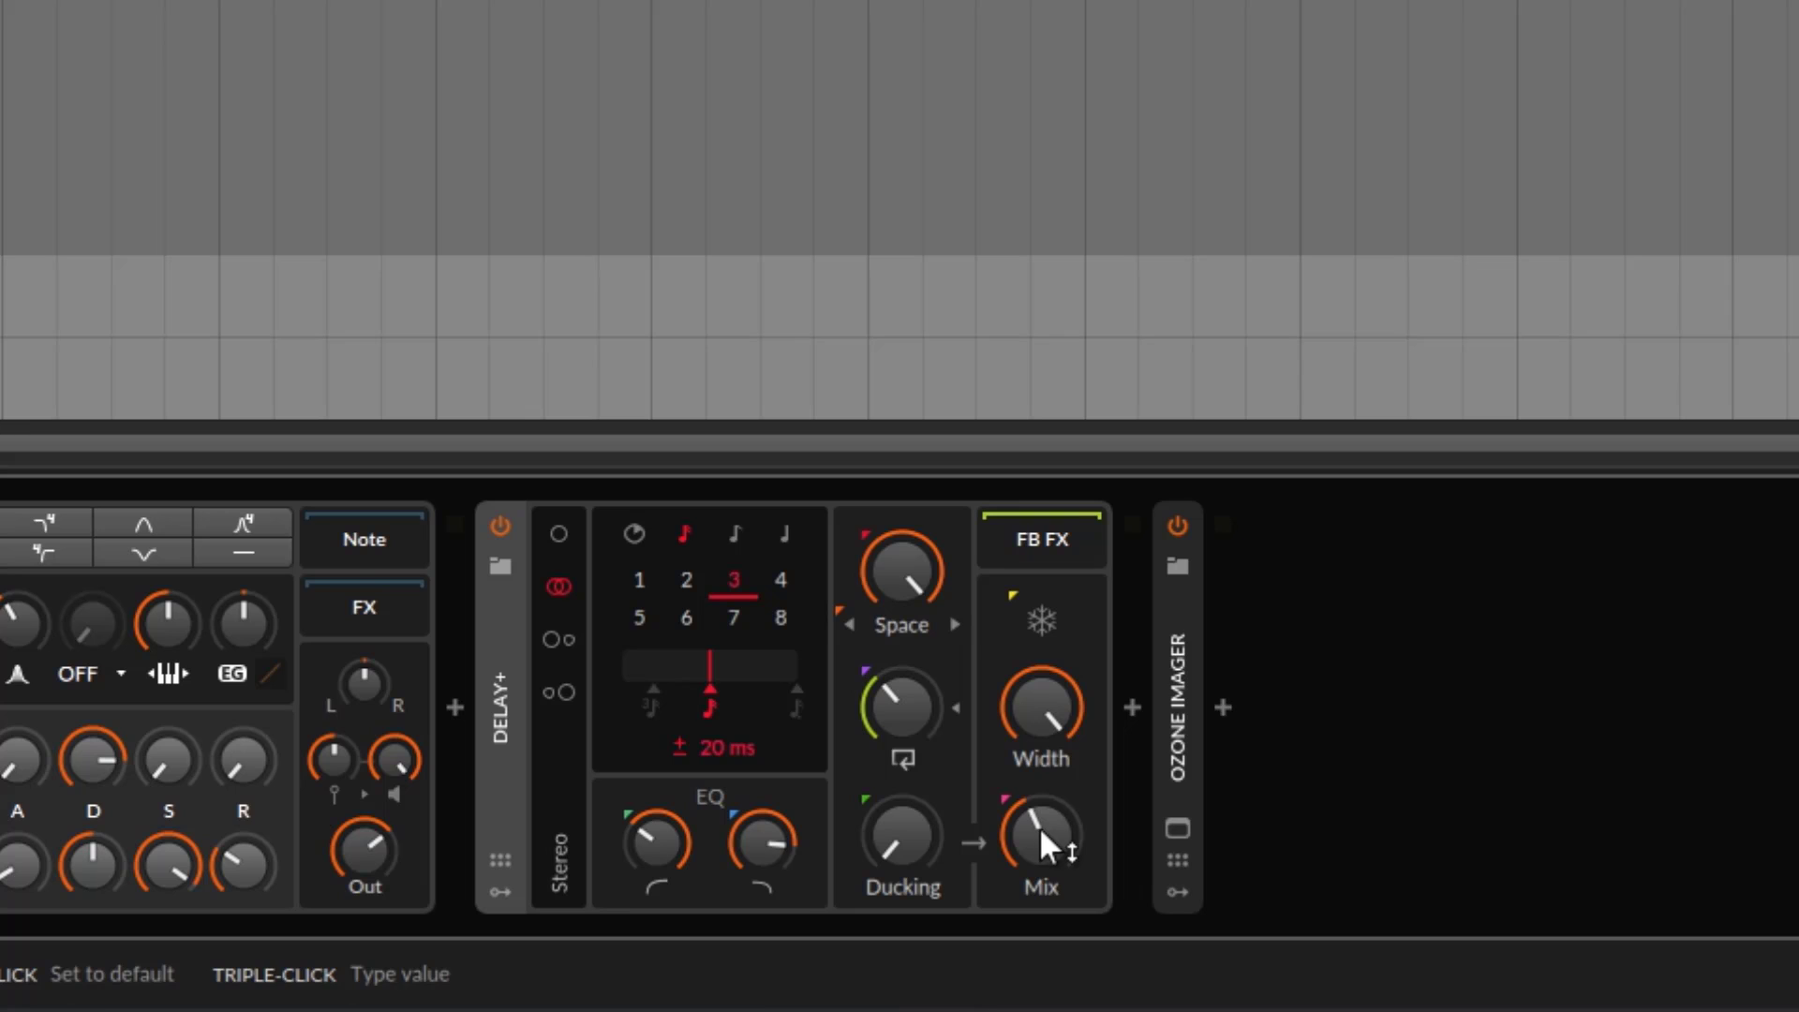
{"action": "left_click_drag", "start_coordinate": [1040, 829], "coordinate": [1040, 876]}
{"action": "left_click_drag", "start_coordinate": [1024, 853], "coordinate": [1024, 816]}
- Raise the delay's ducking to about a third and play to hear its effect
{"action": "left_click_drag", "start_coordinate": [901, 837], "coordinate": [901, 823]}
{"action": "left_click_drag", "start_coordinate": [870, 840], "coordinate": [869, 817]}
{"action": "key", "text": "space"}
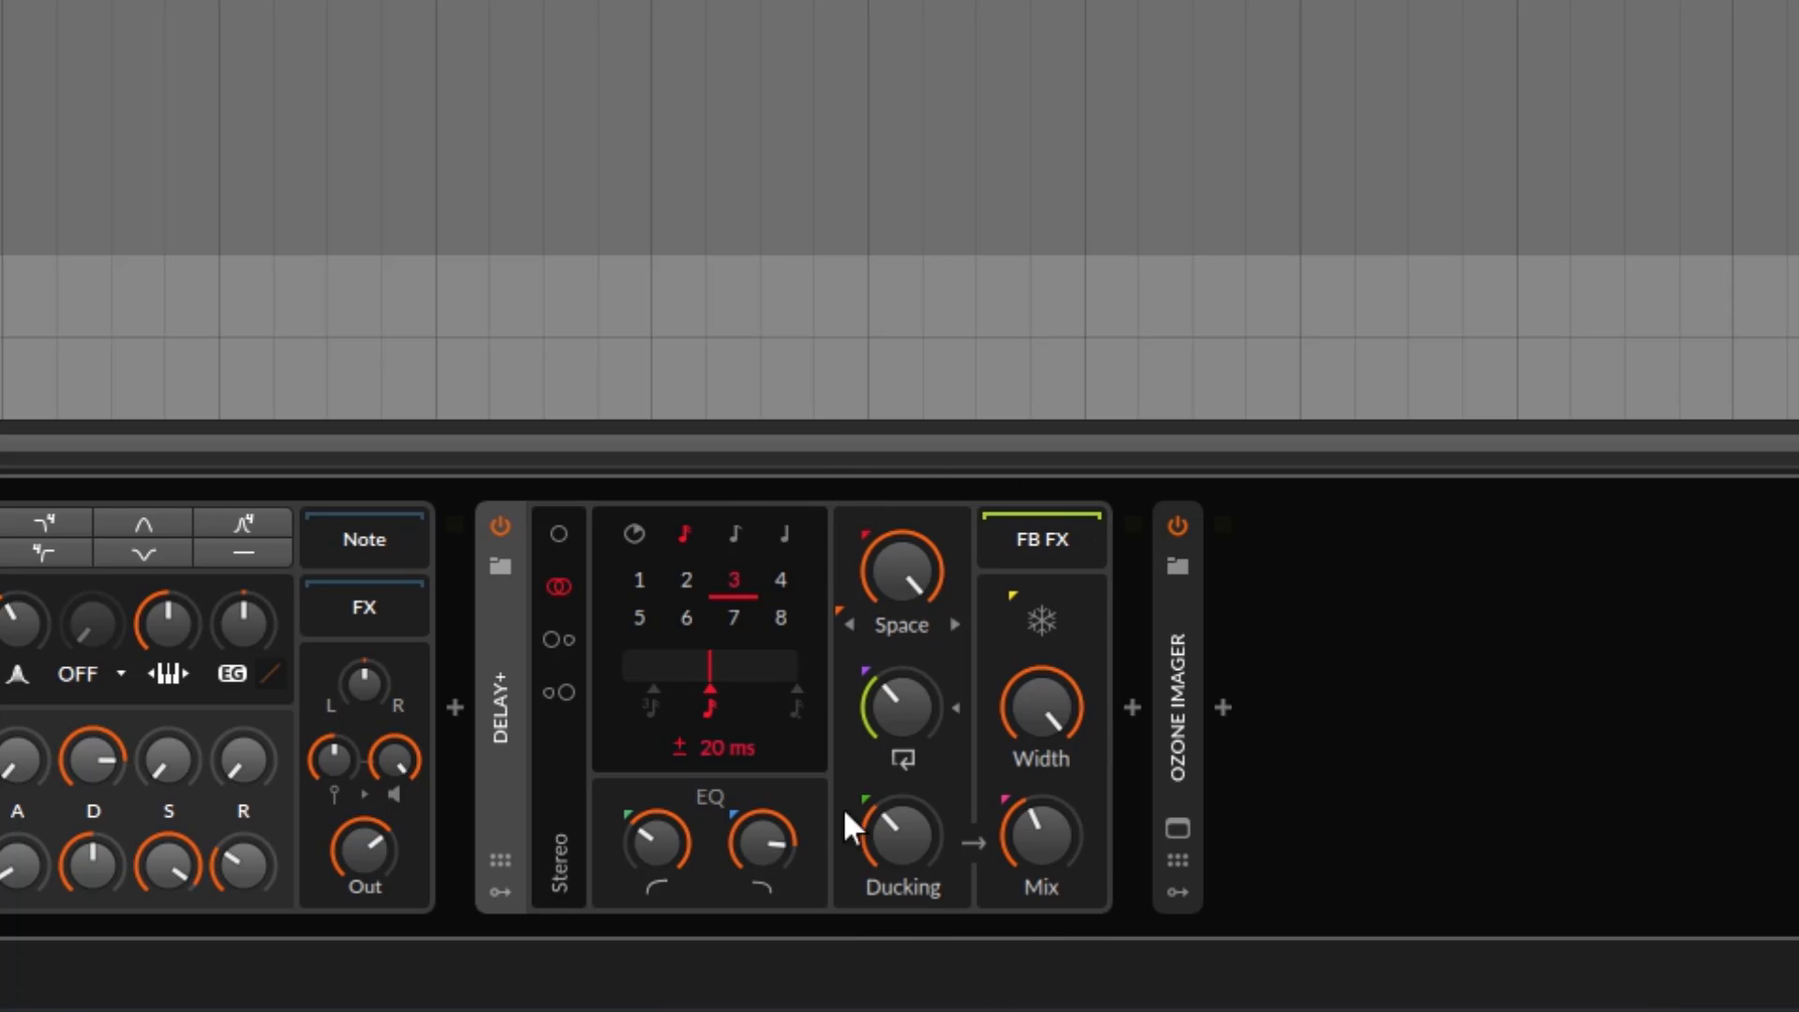
- Try freezing and releasing the delay's buffer twice, leaving the freeze off
{"action": "left_click", "coordinate": [1043, 611]}
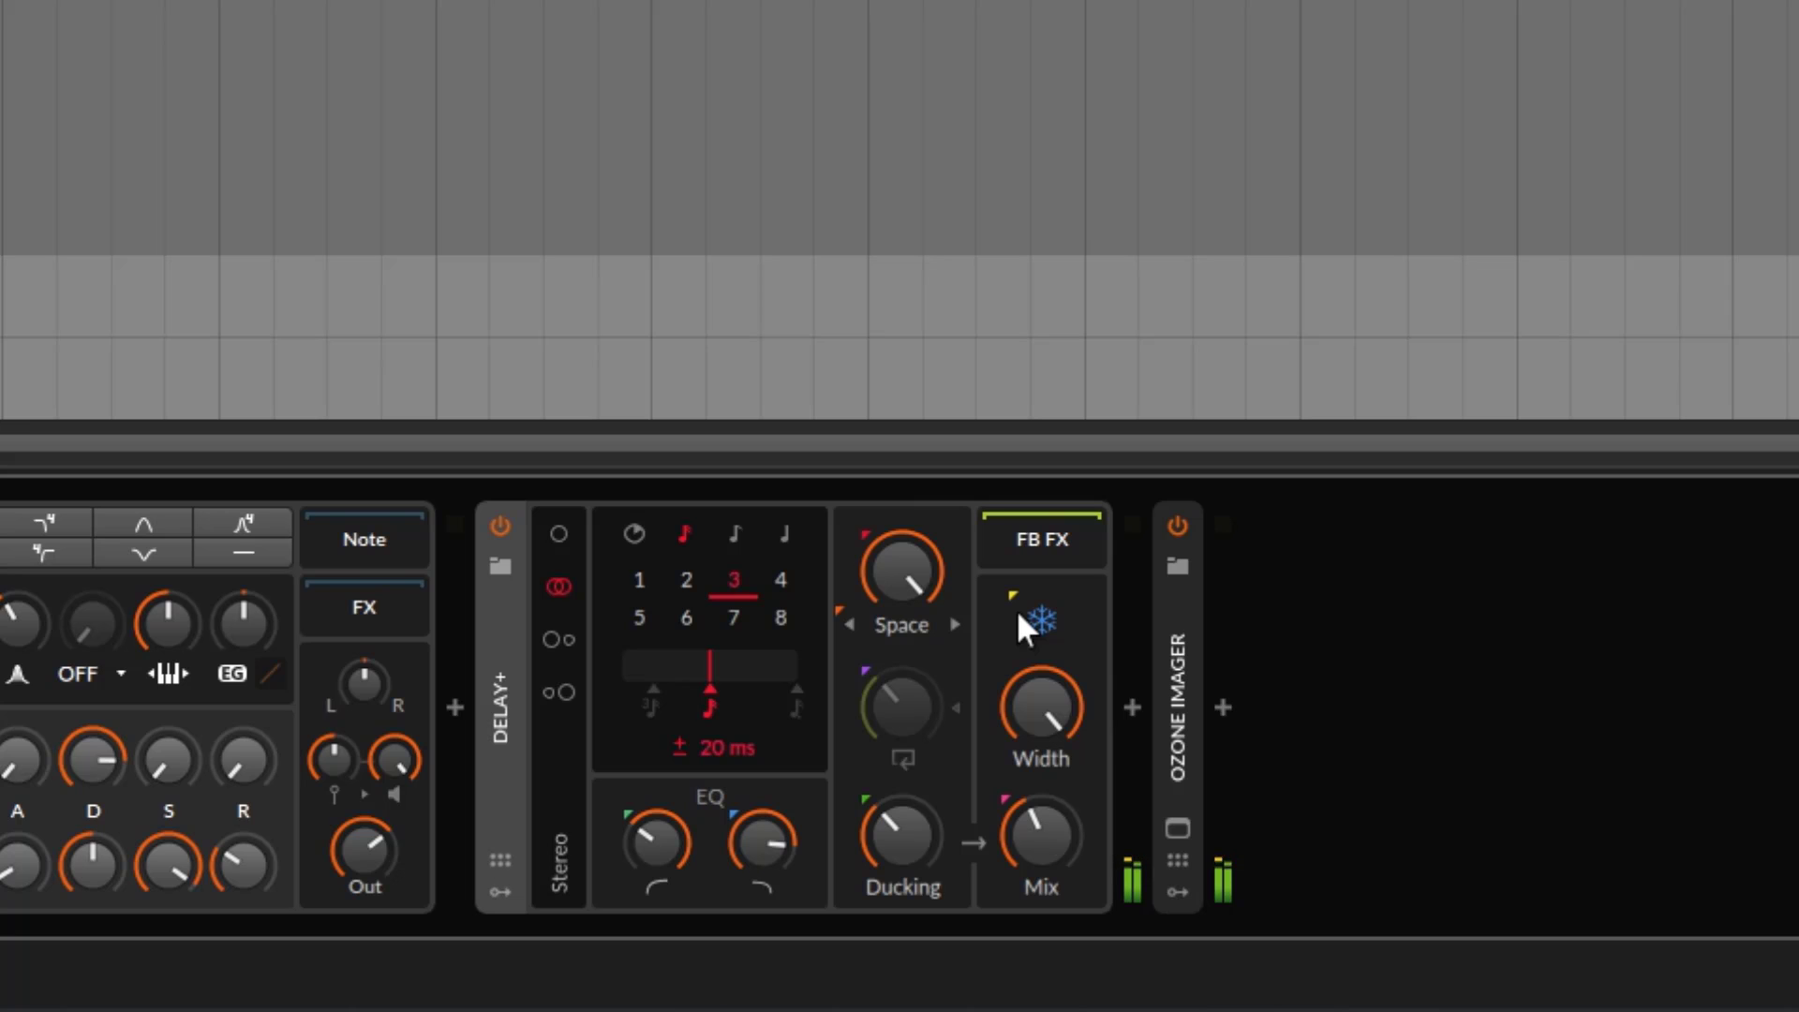
{"action": "left_click", "coordinate": [1049, 621]}
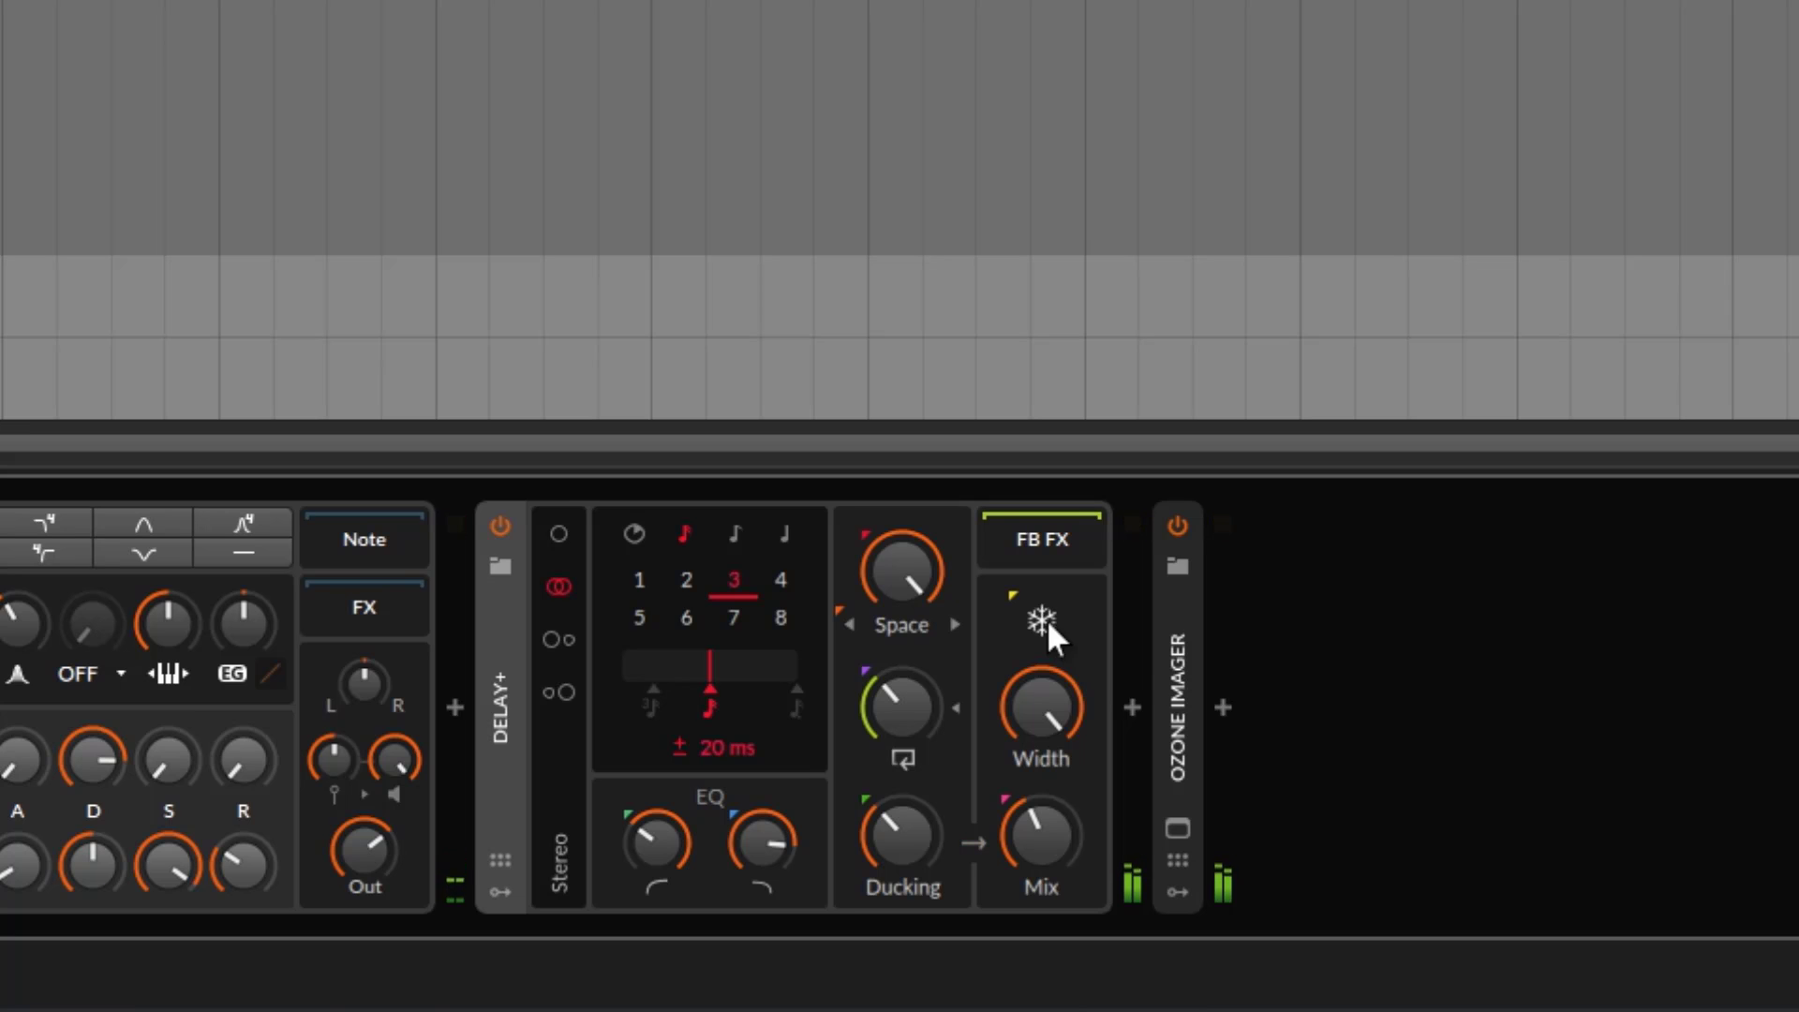
{"action": "left_click", "coordinate": [1048, 621]}
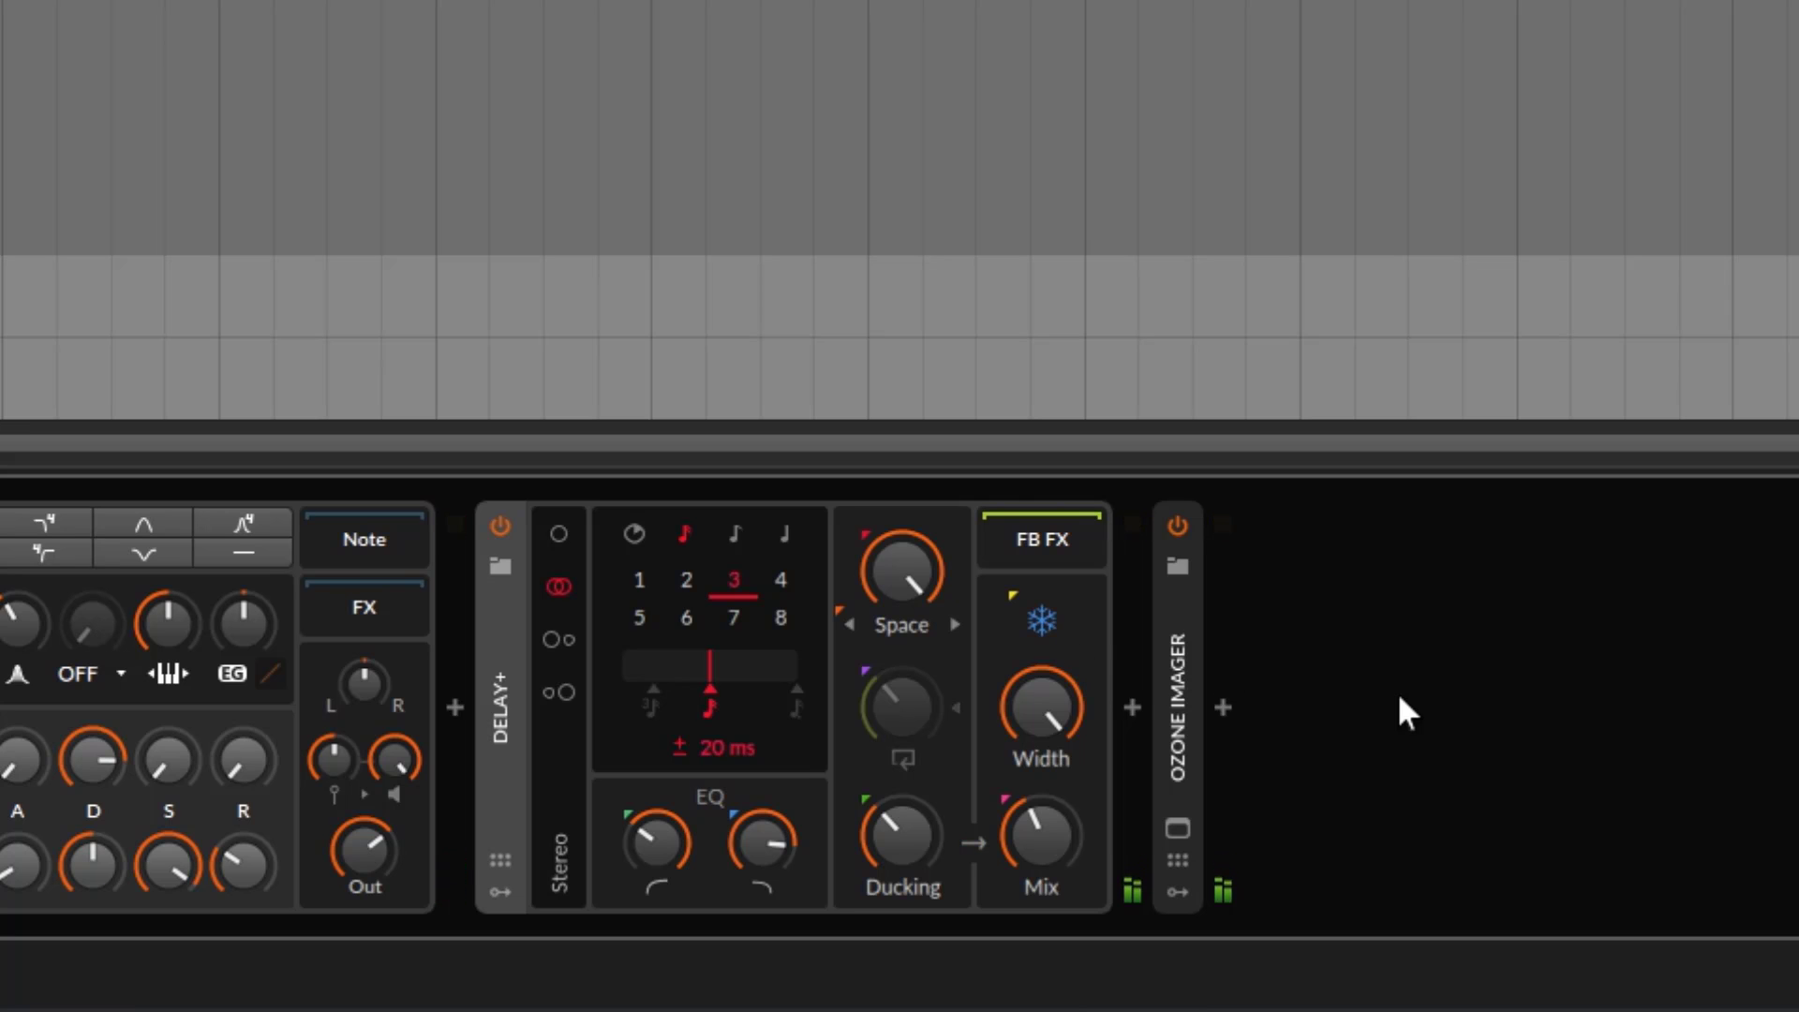
{"action": "left_click", "coordinate": [1040, 620]}
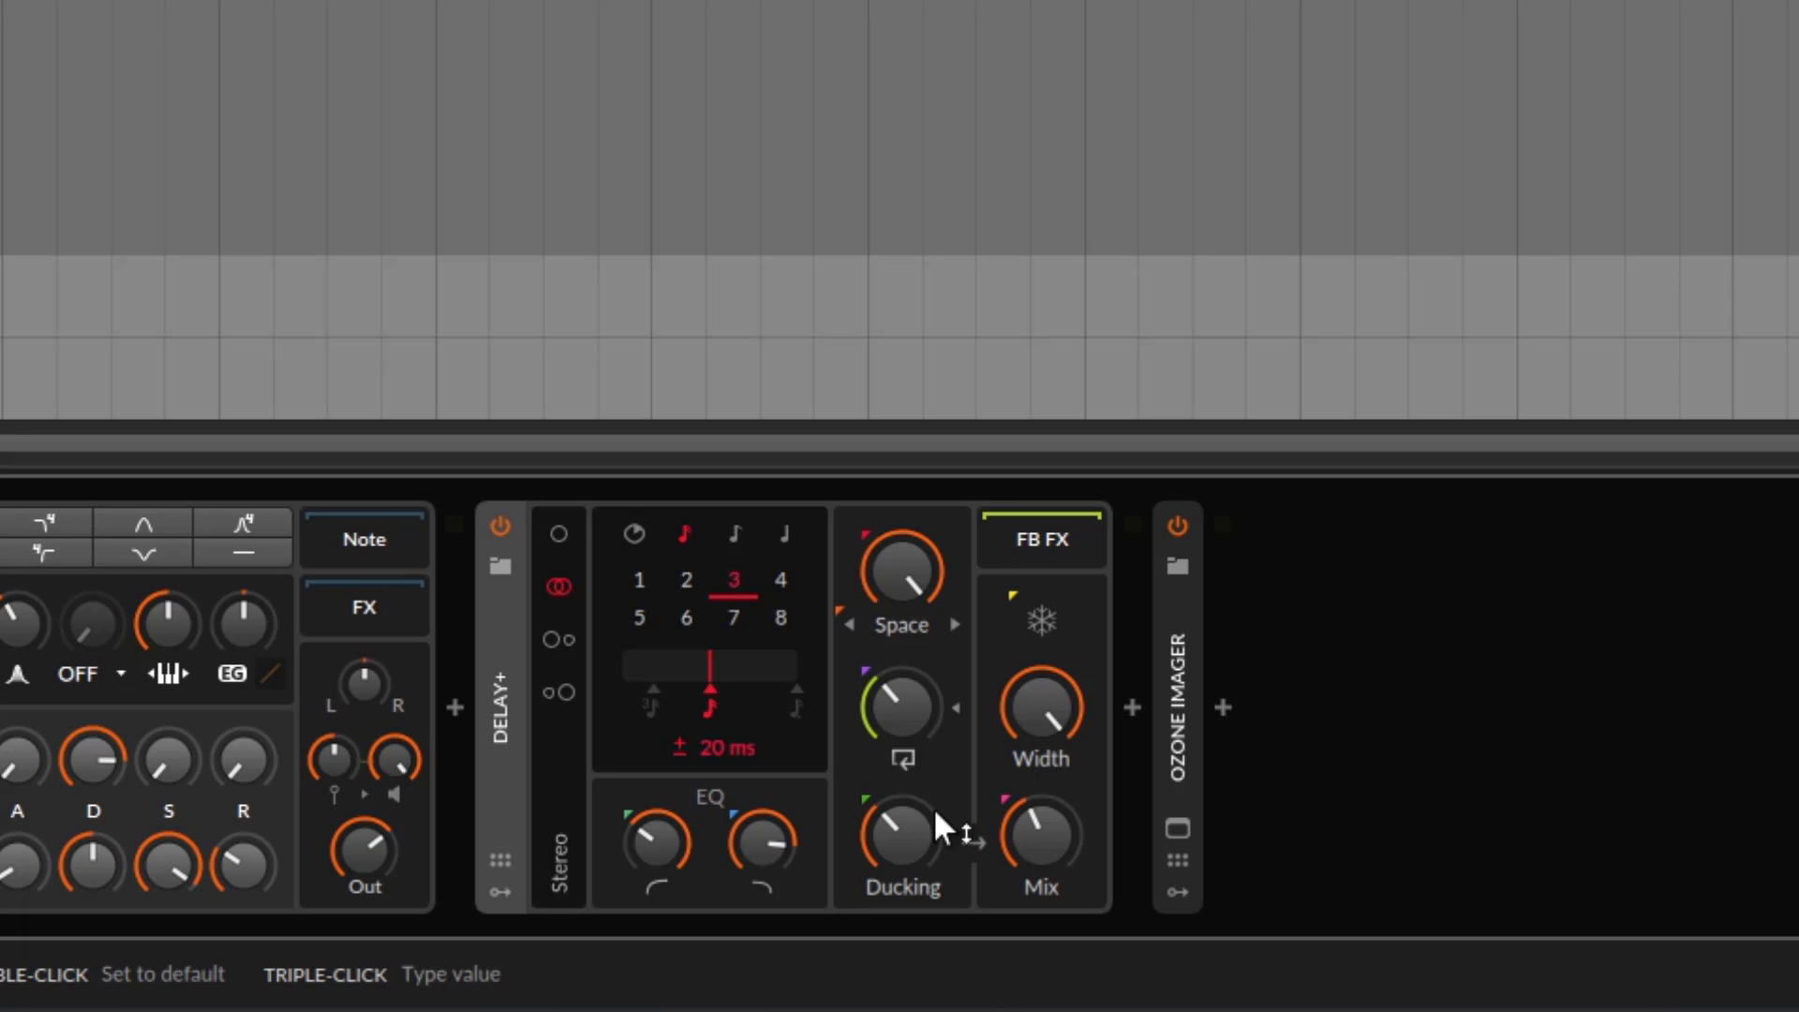
- Turn the Space blur amount down to zero and raise the feedback to about 71%
{"action": "mouse_move", "coordinate": [894, 587]}
{"action": "left_mouse_down"}
{"action": "mouse_move", "coordinate": [894, 572]}
{"action": "mouse_move", "coordinate": [894, 656]}
{"action": "mouse_move", "coordinate": [896, 579]}
{"action": "left_mouse_up"}
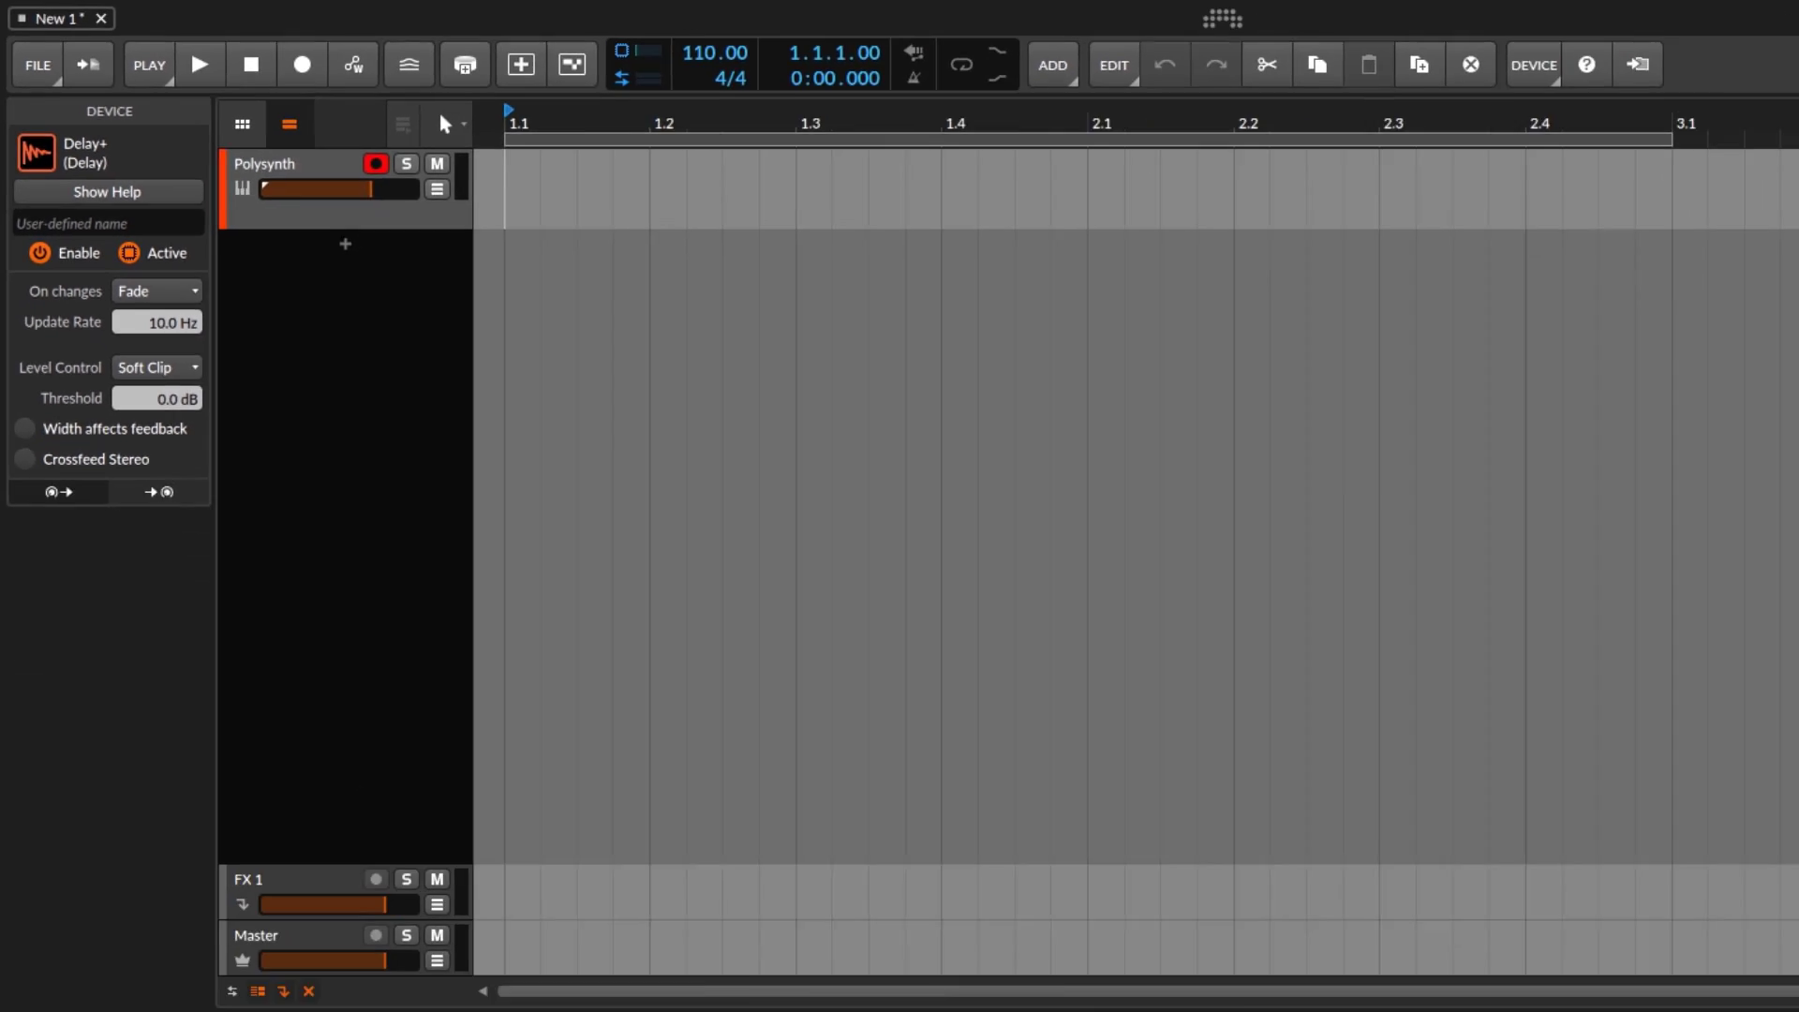
{"action": "mouse_move", "coordinate": [1136, 853]}
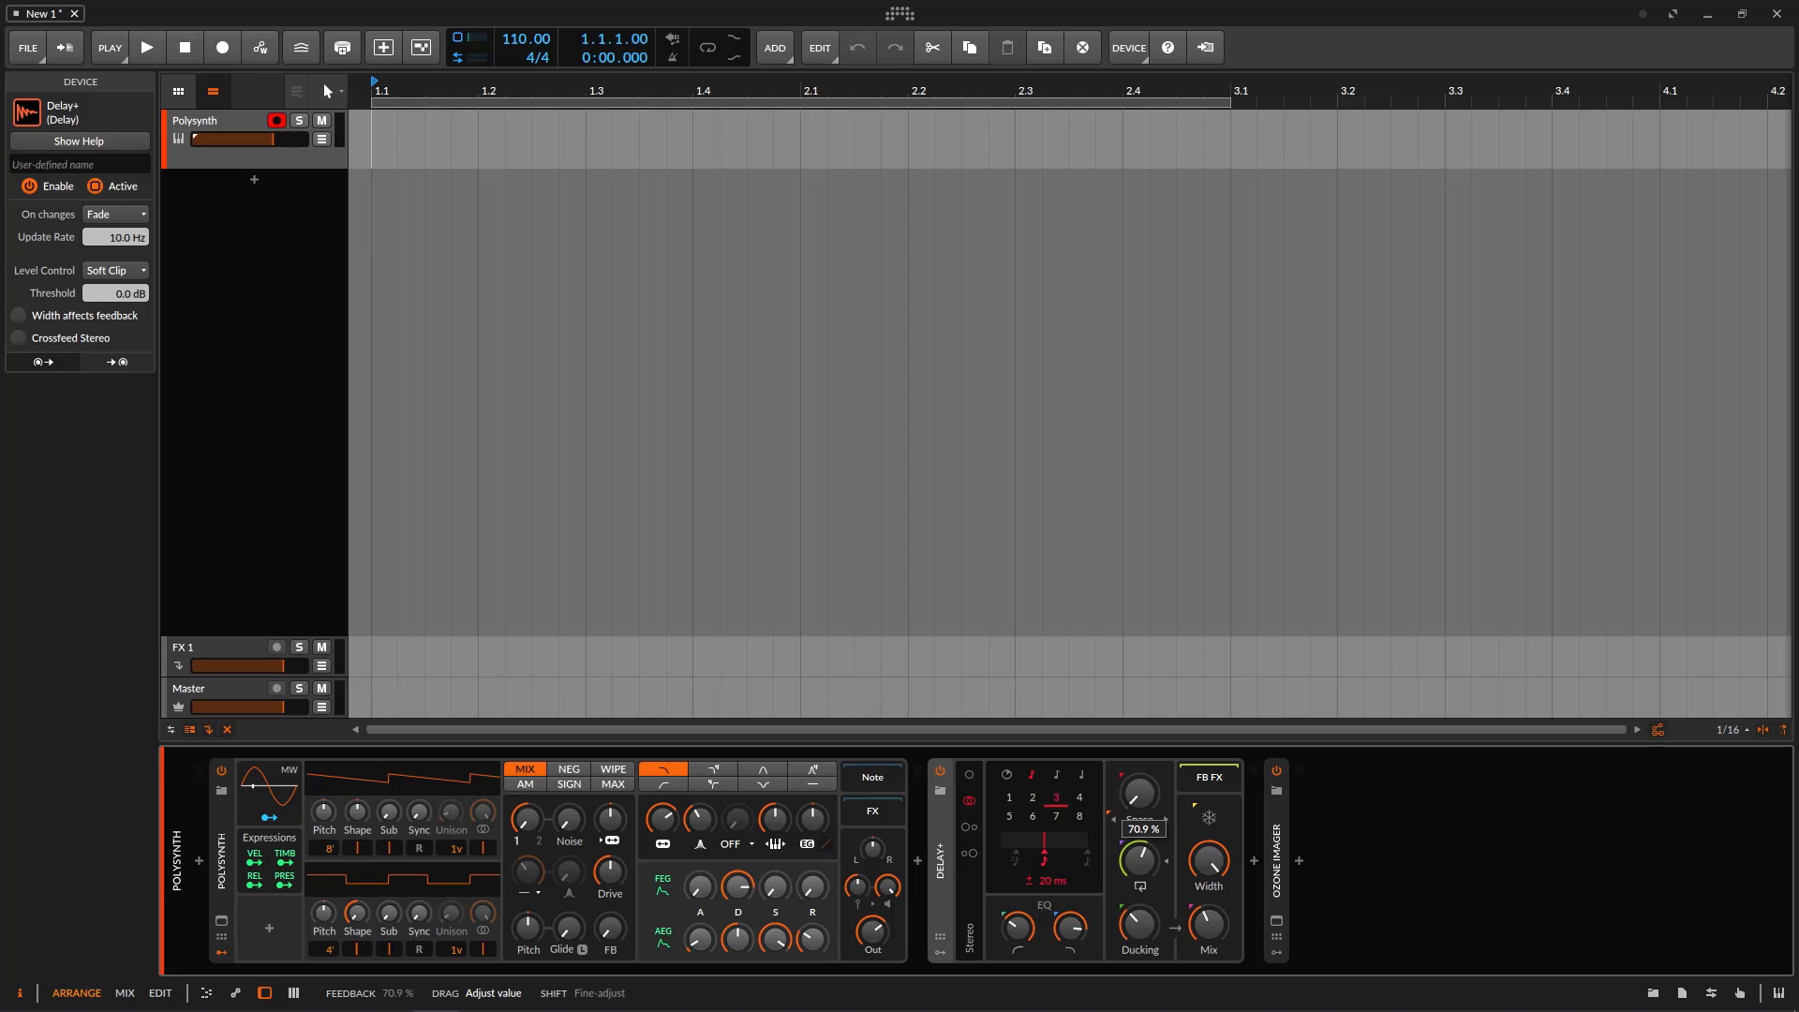
{"action": "left_click_drag", "start_coordinate": [1139, 858], "coordinate": [1139, 853]}
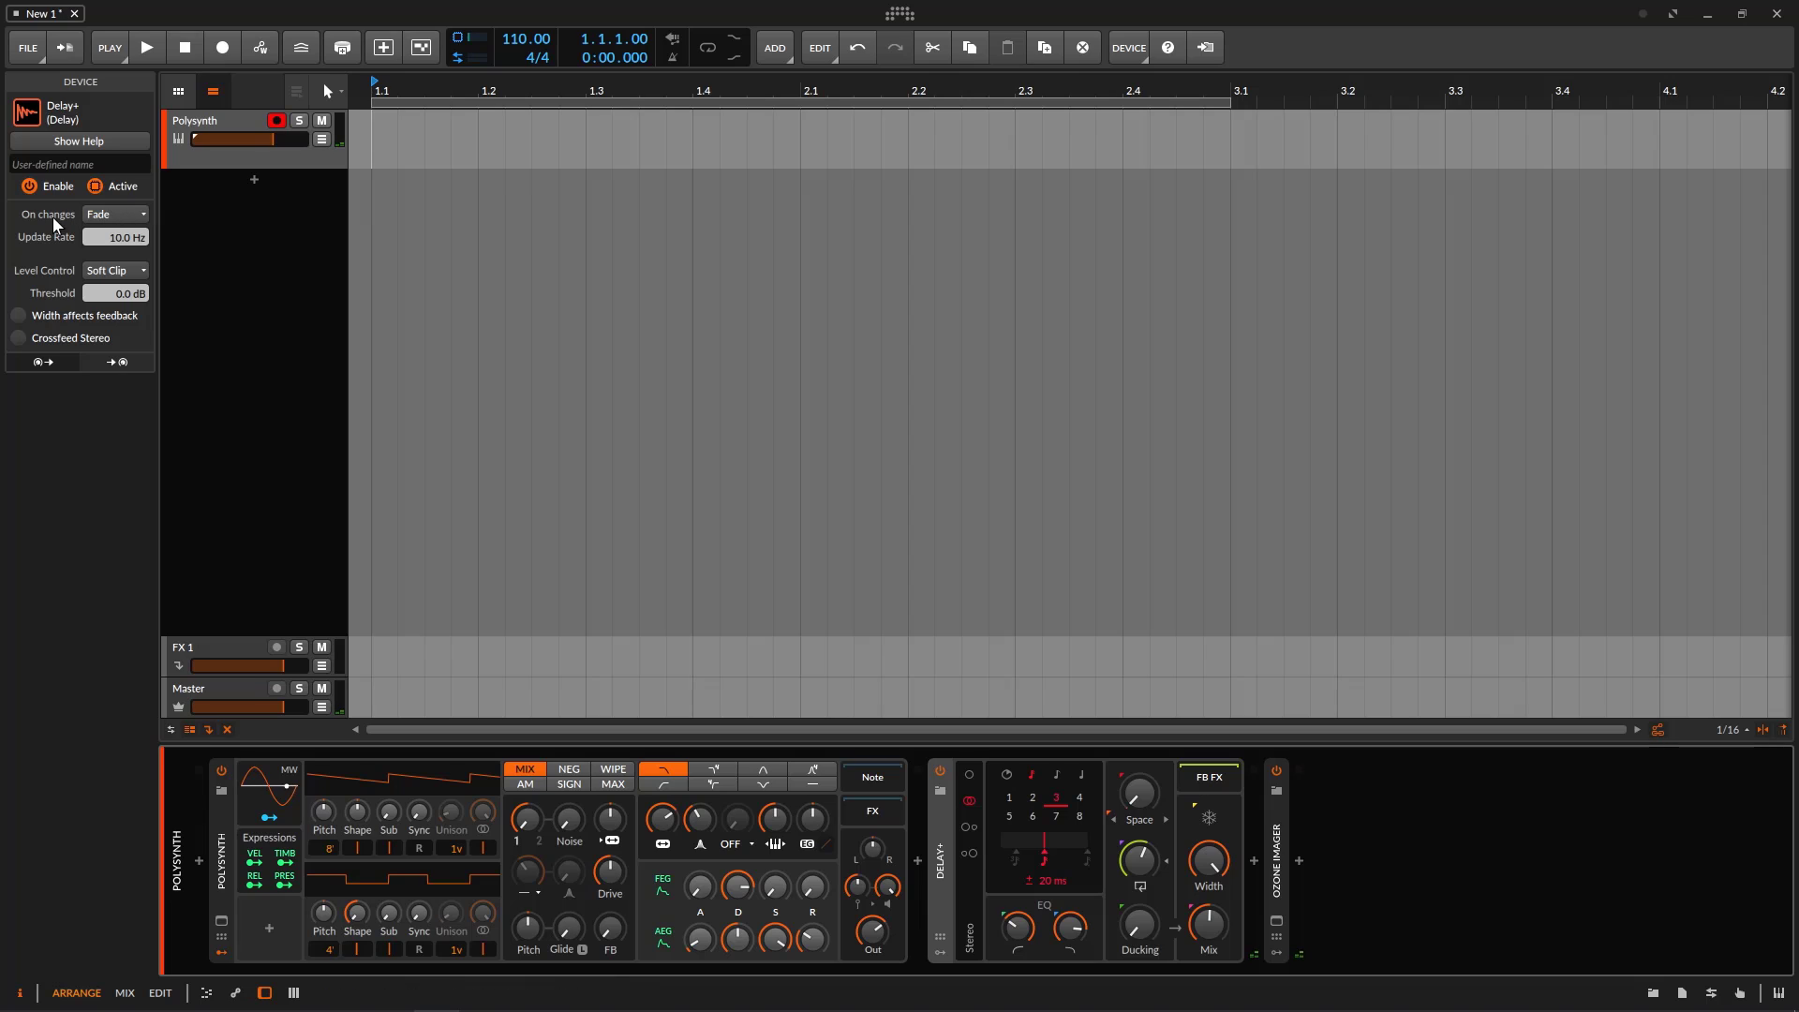
- Change the delay time unit to seconds and shorten the delay time to 488 ms
{"action": "left_click", "coordinate": [1008, 775]}
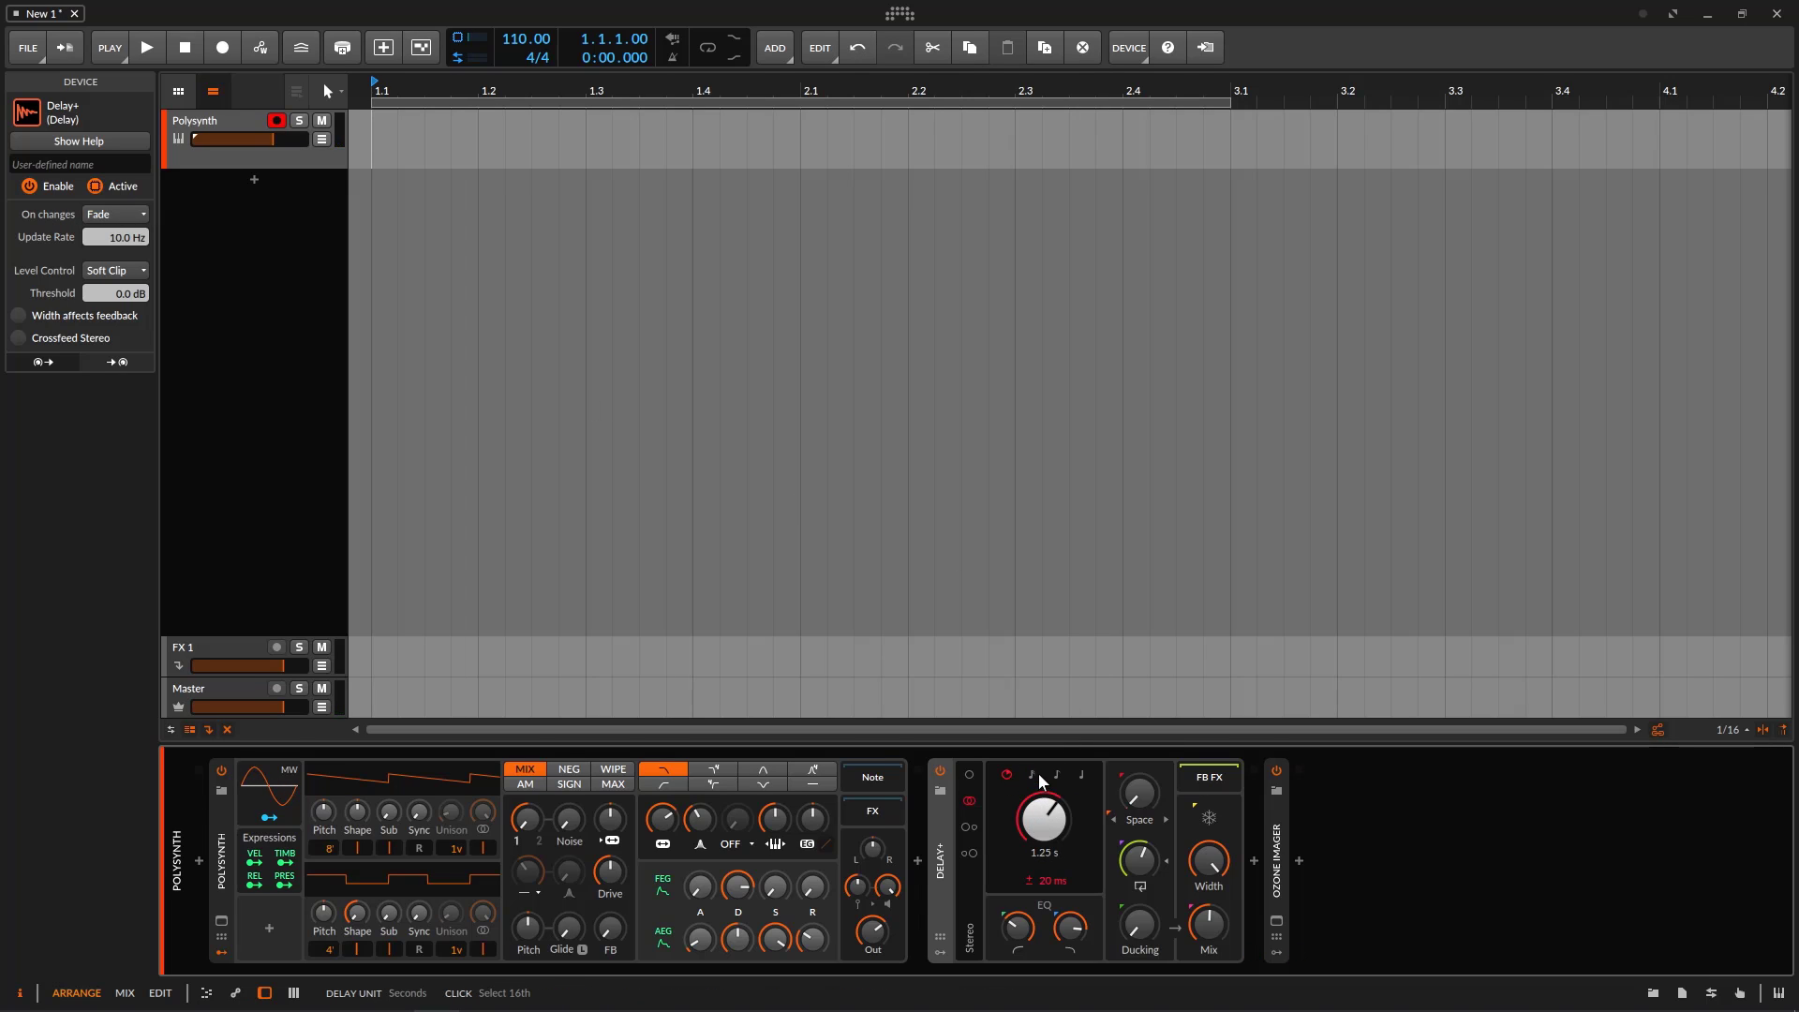
{"action": "left_click", "coordinate": [1031, 775]}
{"action": "left_click", "coordinate": [1005, 775]}
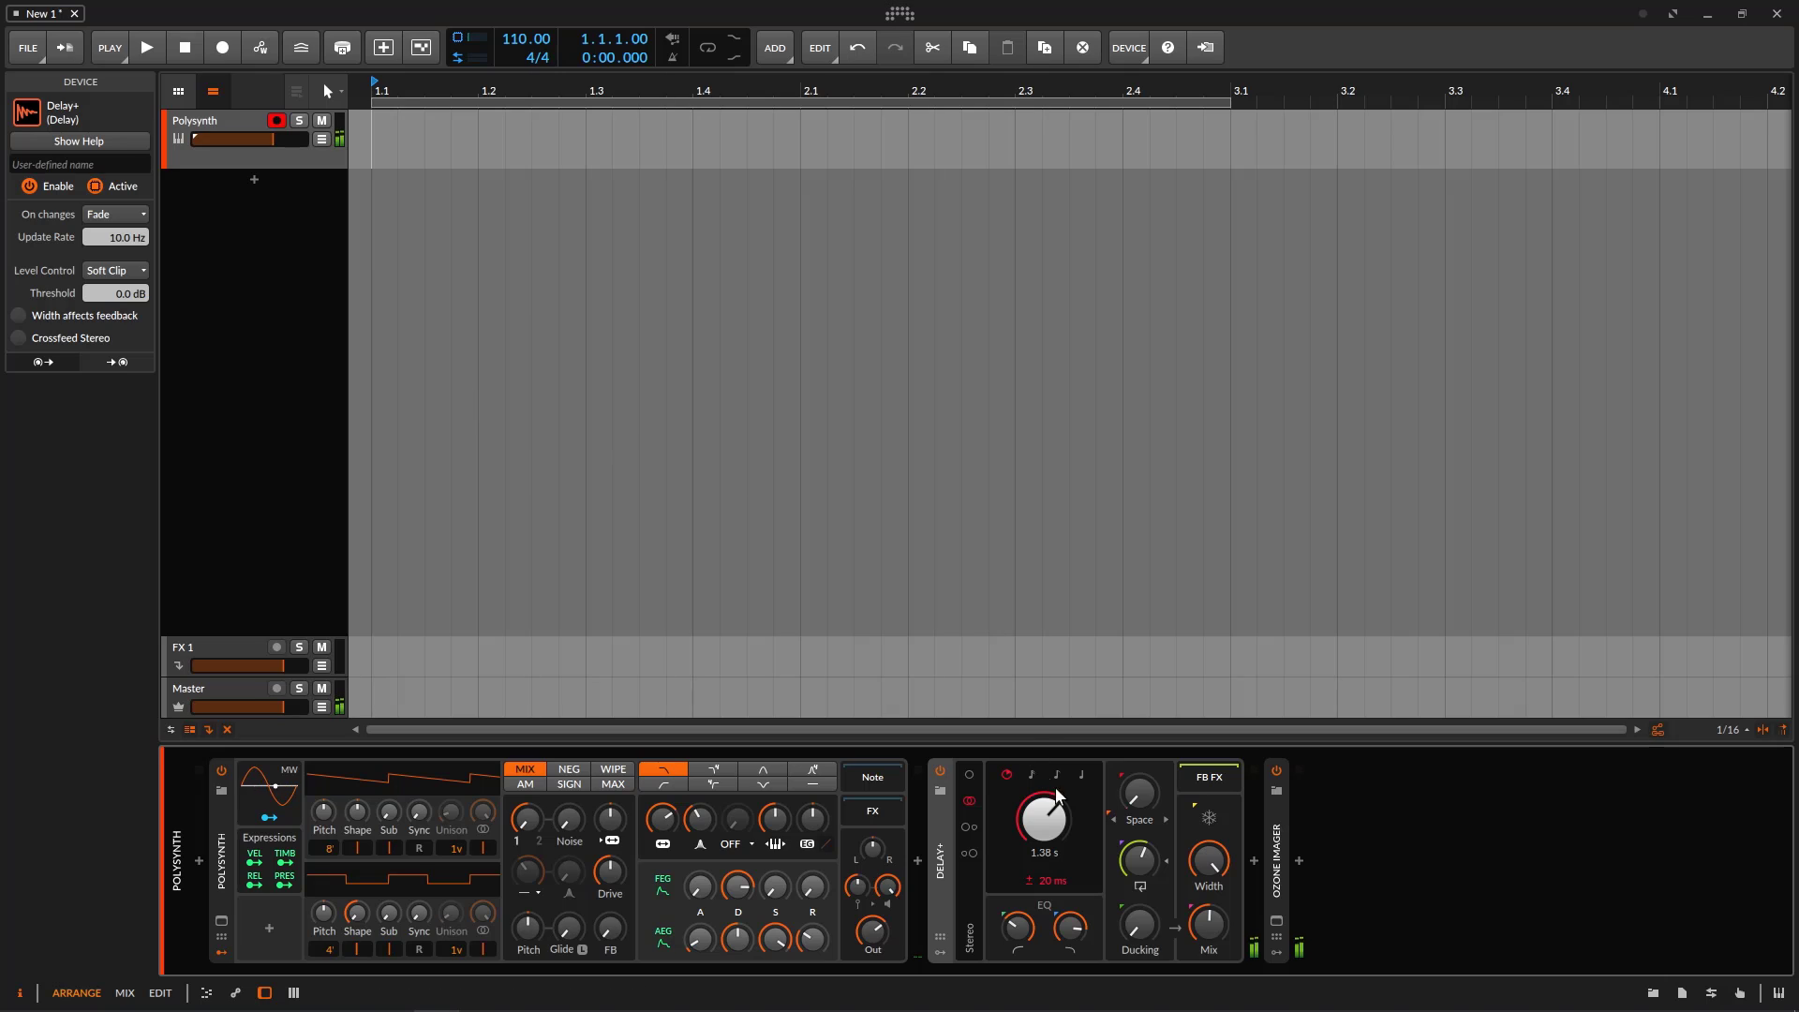
{"action": "left_click_drag", "start_coordinate": [1059, 819], "coordinate": [1059, 826]}
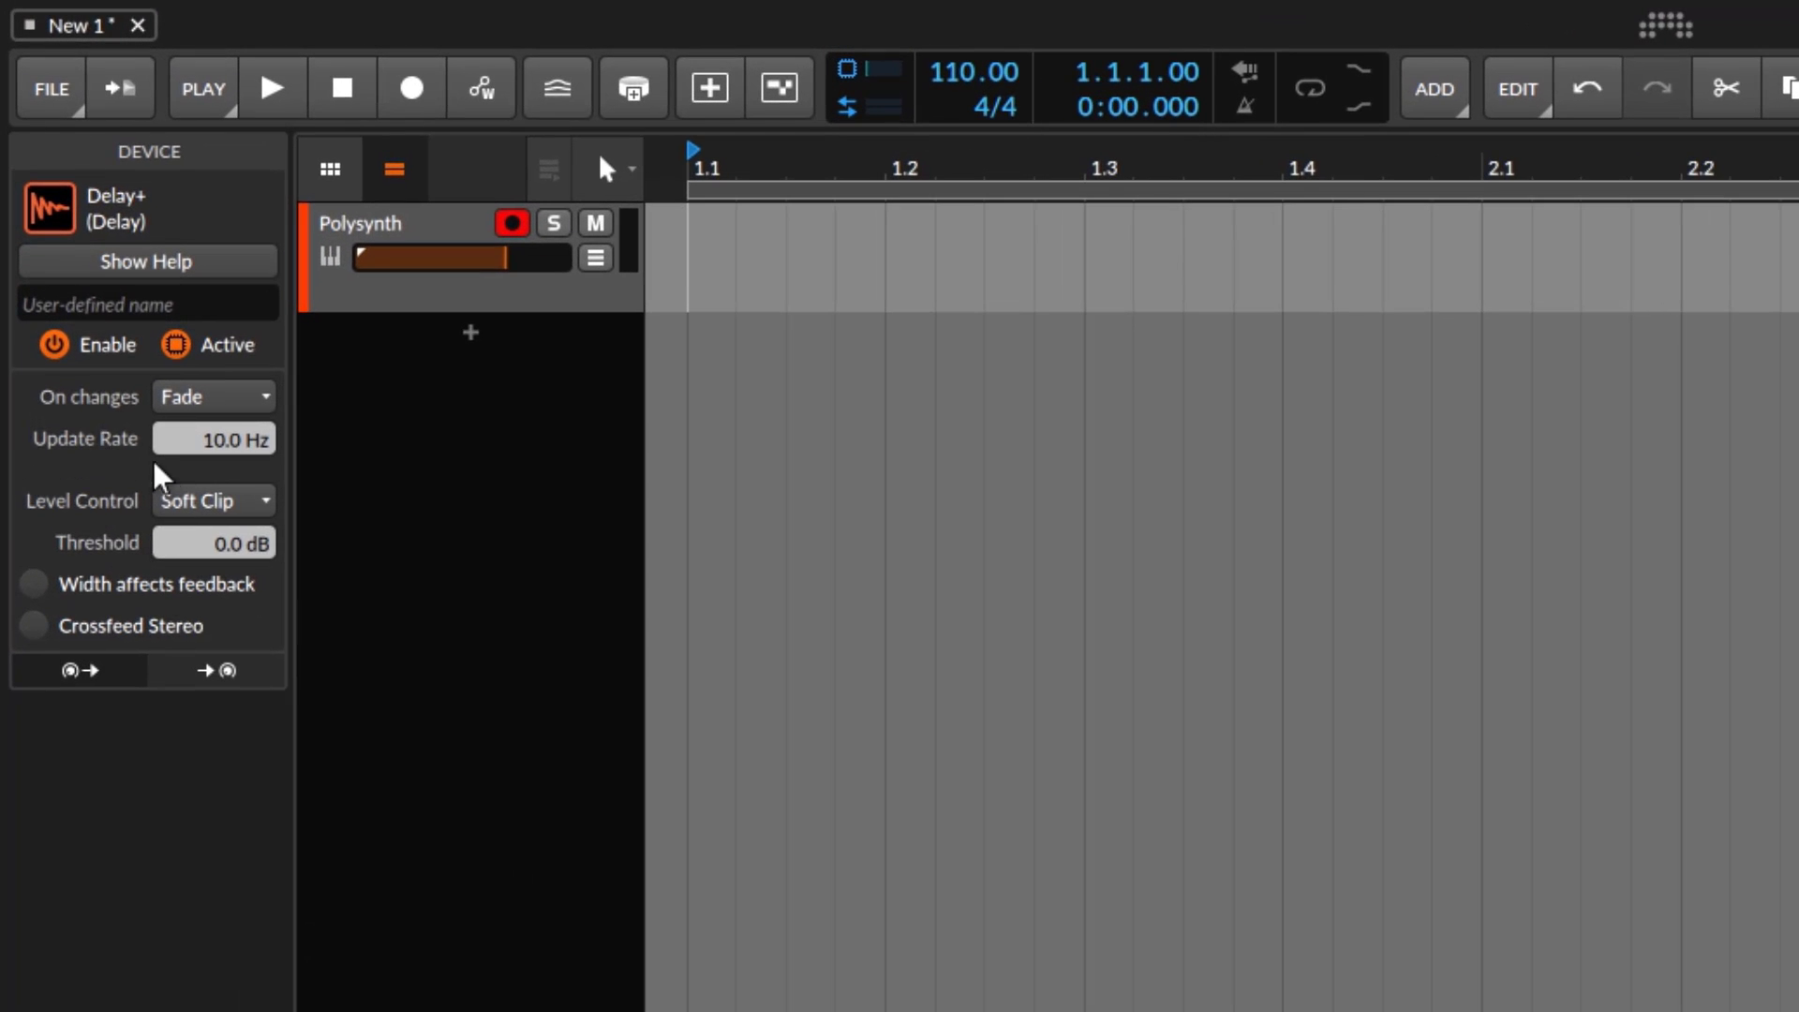
- Set the delay's On changes behaviour to Repitch and sweep the delay time, ending at 27.0 ms
{"action": "left_click", "coordinate": [257, 405]}
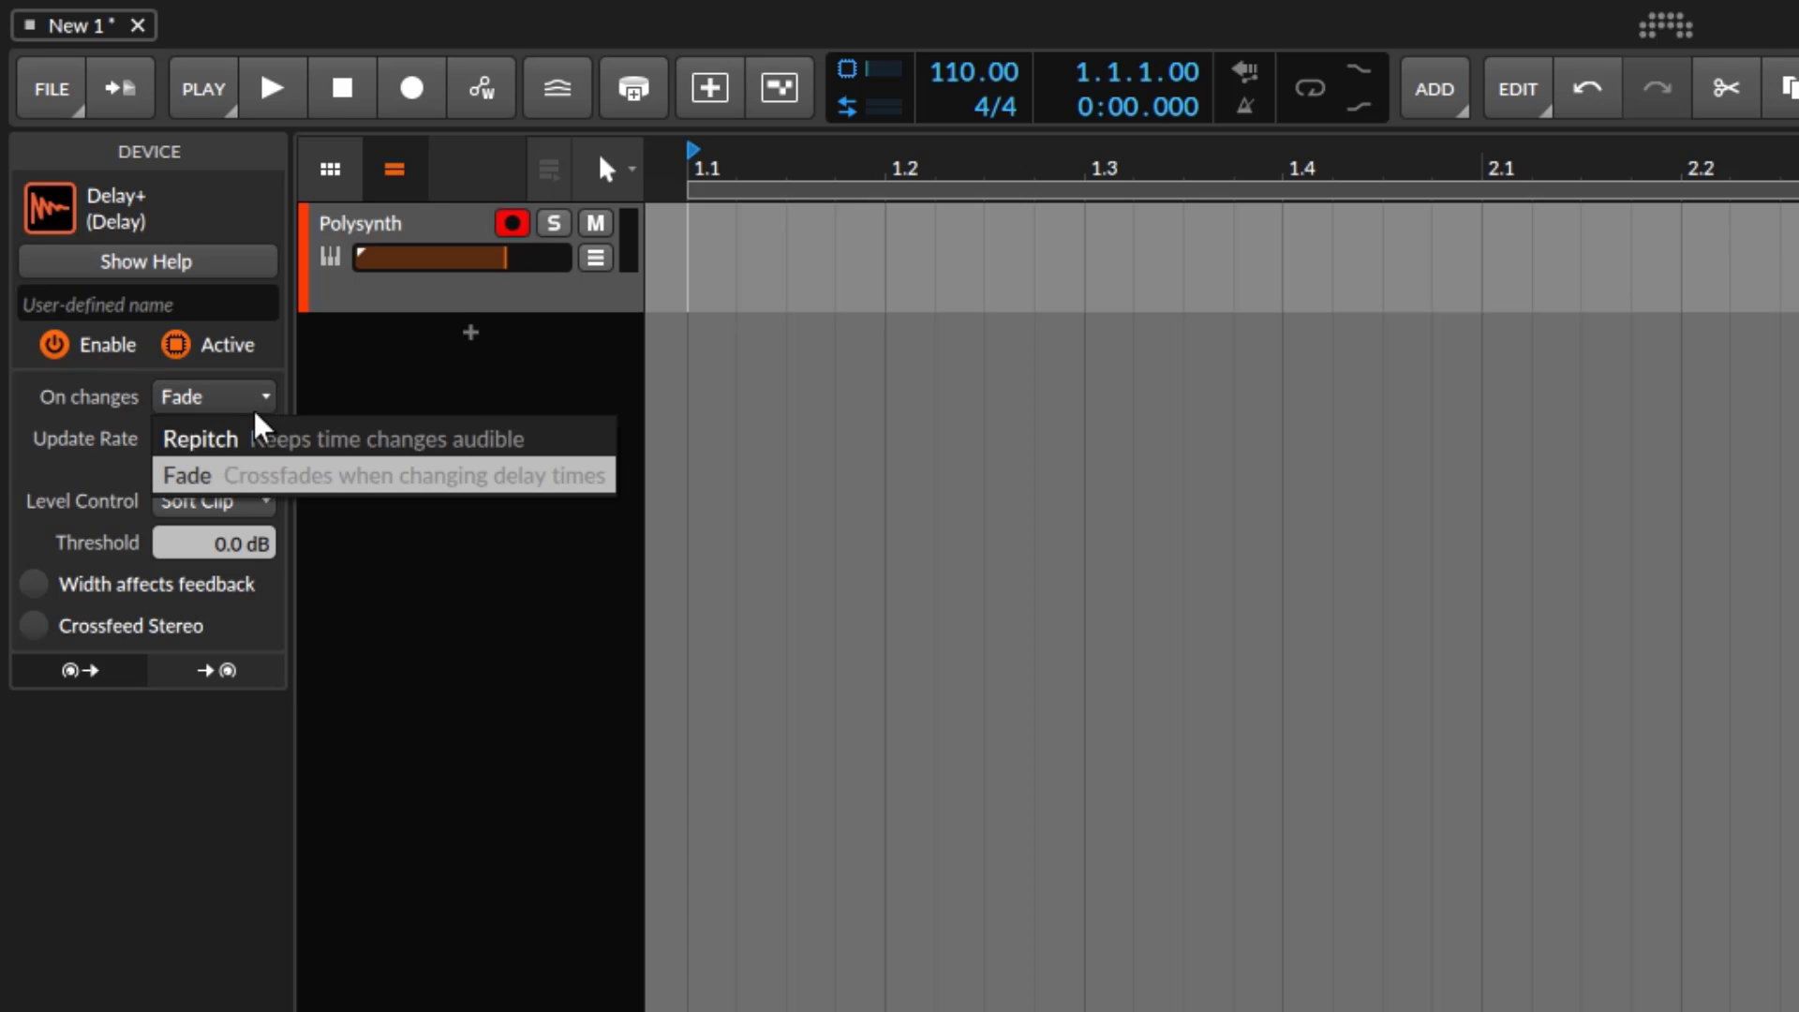
{"action": "left_click", "coordinate": [393, 446]}
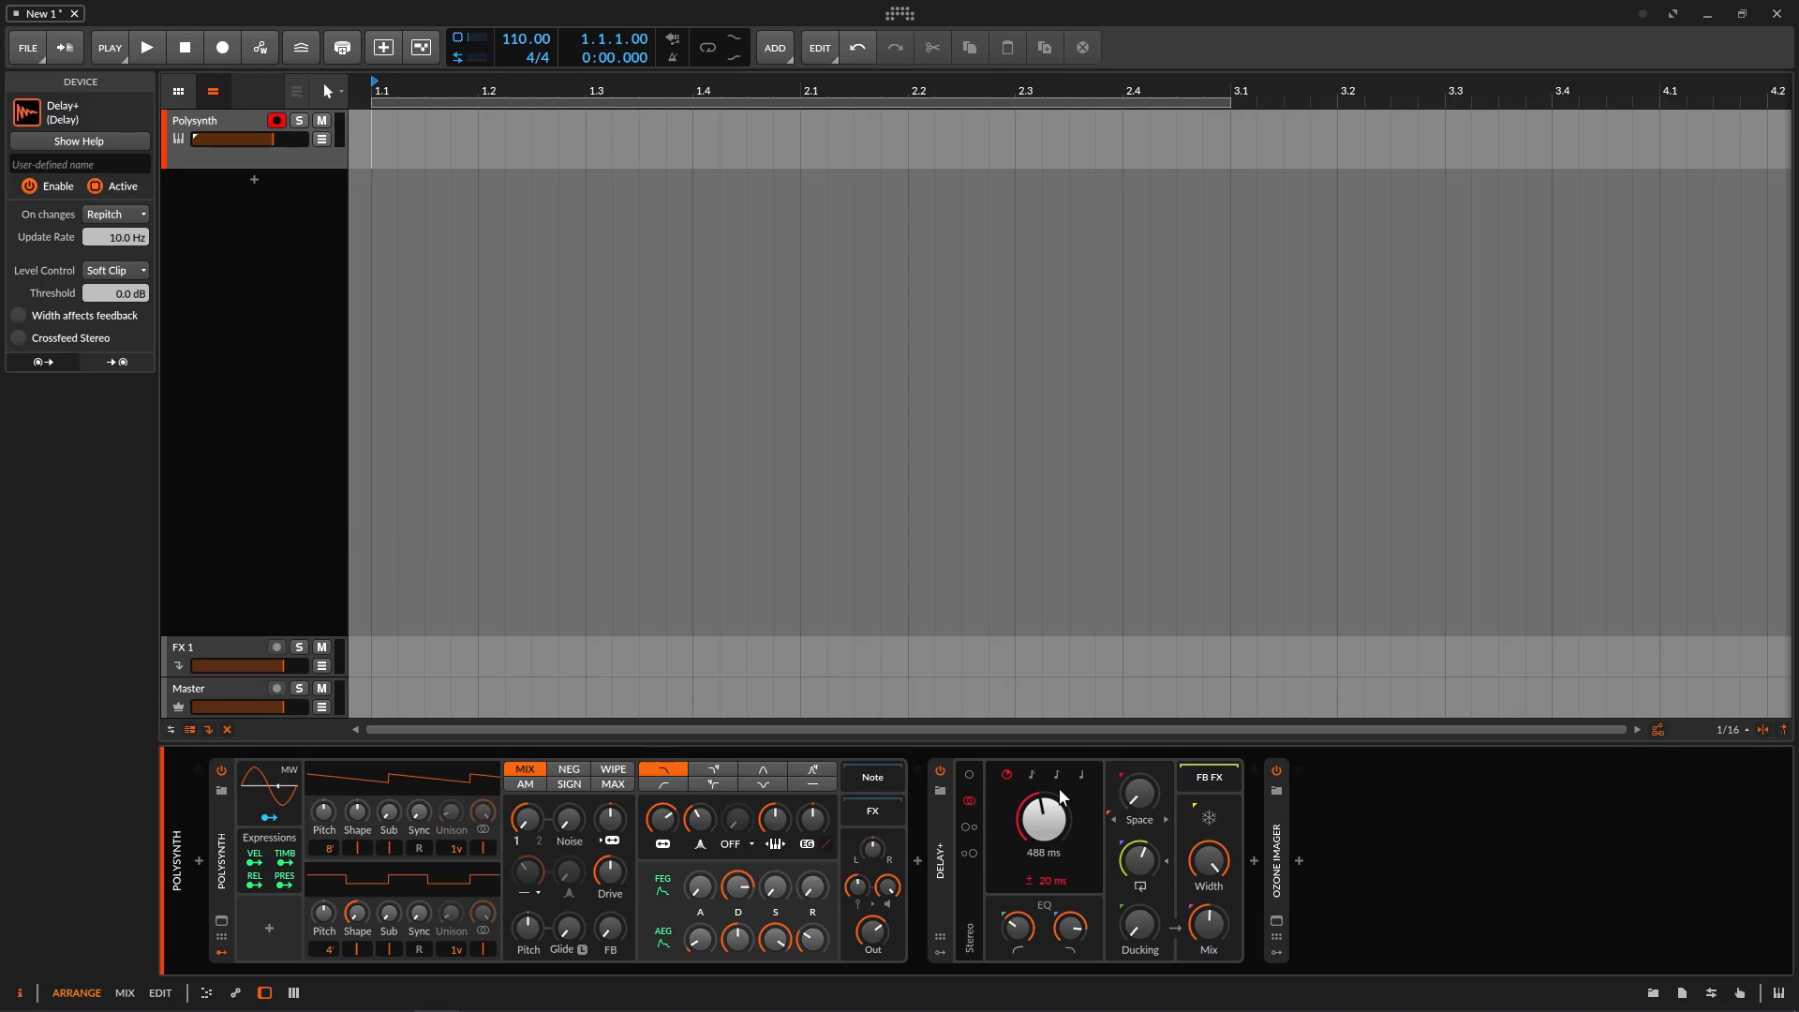
{"action": "mouse_move", "coordinate": [1059, 797]}
{"action": "left_mouse_down"}
{"action": "mouse_move", "coordinate": [1059, 880]}
{"action": "mouse_move", "coordinate": [1044, 809]}
{"action": "left_mouse_up"}
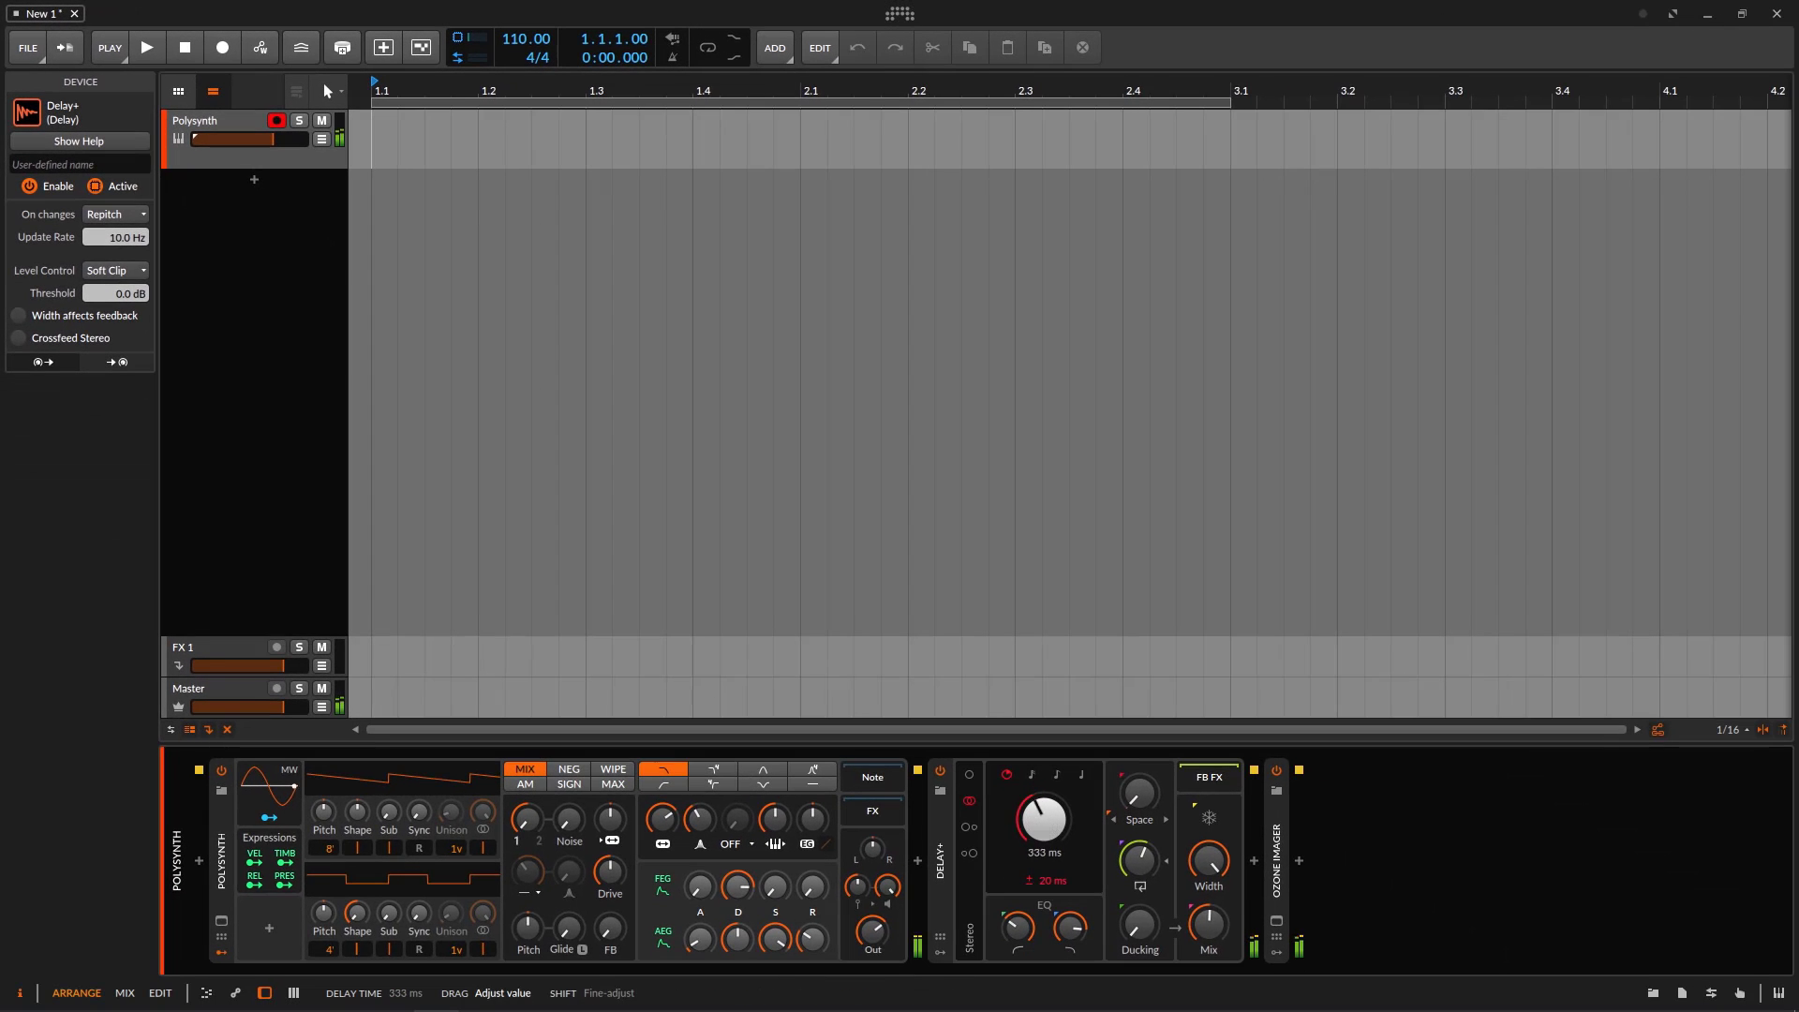
{"action": "left_click_drag", "start_coordinate": [1043, 818], "coordinate": [1043, 790]}
{"action": "mouse_move", "coordinate": [1055, 825]}
{"action": "left_mouse_down"}
{"action": "mouse_move", "coordinate": [1055, 872]}
{"action": "mouse_move", "coordinate": [1064, 823]}
{"action": "left_mouse_up"}
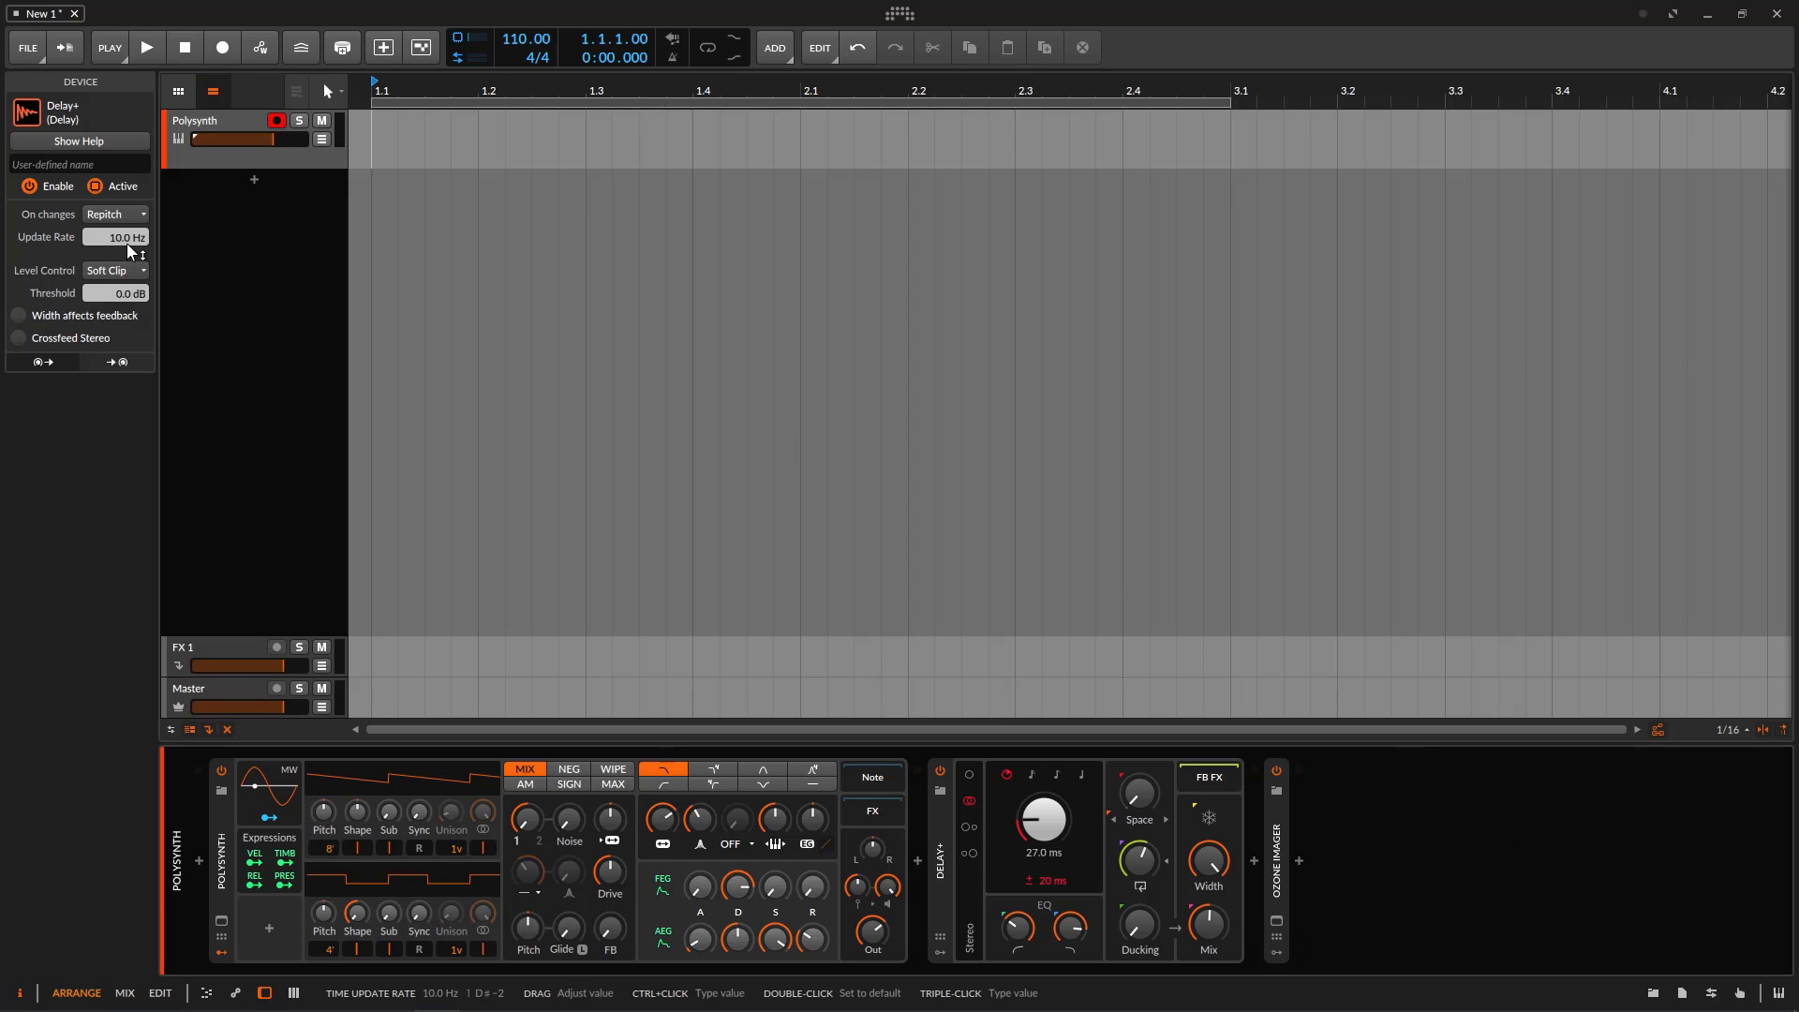
- Set the Delay+ time update rate to 1.00 kHz
{"action": "left_click_drag", "start_coordinate": [124, 238], "coordinate": [124, 201]}
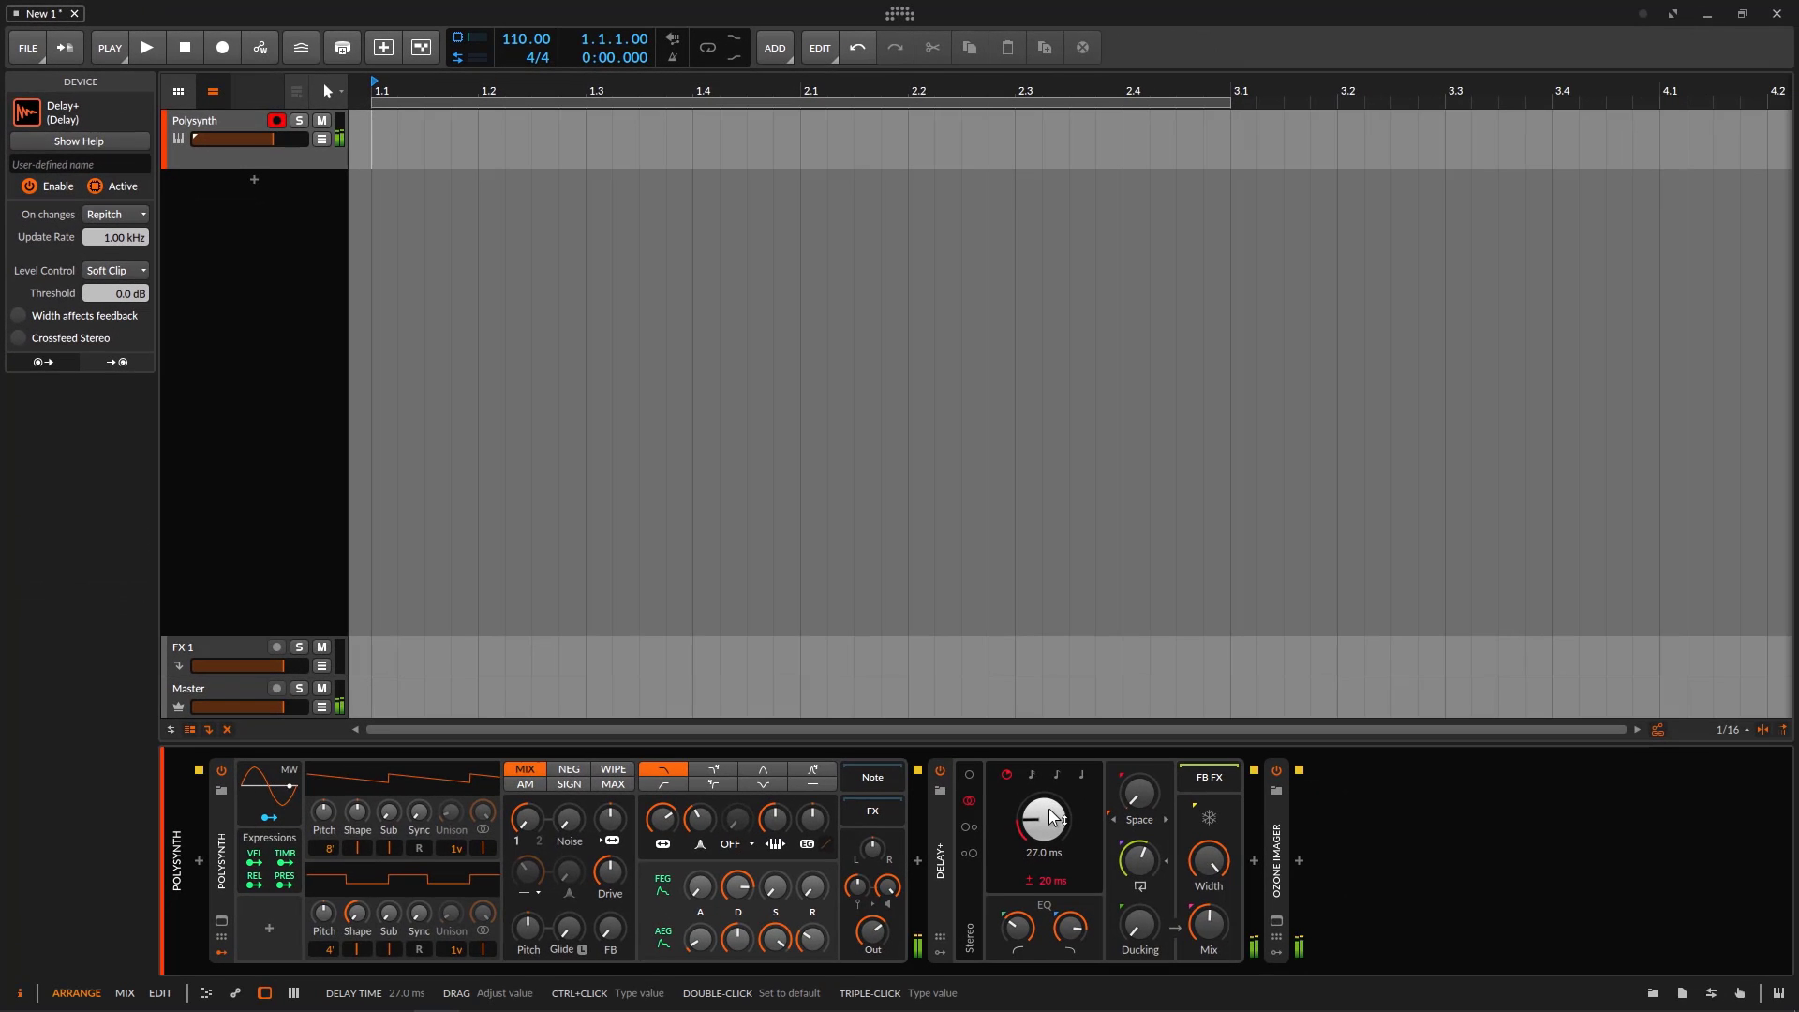
- Set the delay's Update Rate to 1.00 Hz, sweep the delay time to 46.5 ms and turn the Space amount fully up
{"action": "left_click_drag", "start_coordinate": [1081, 835], "coordinate": [1046, 821]}
{"action": "left_click_drag", "start_coordinate": [128, 240], "coordinate": [128, 309]}
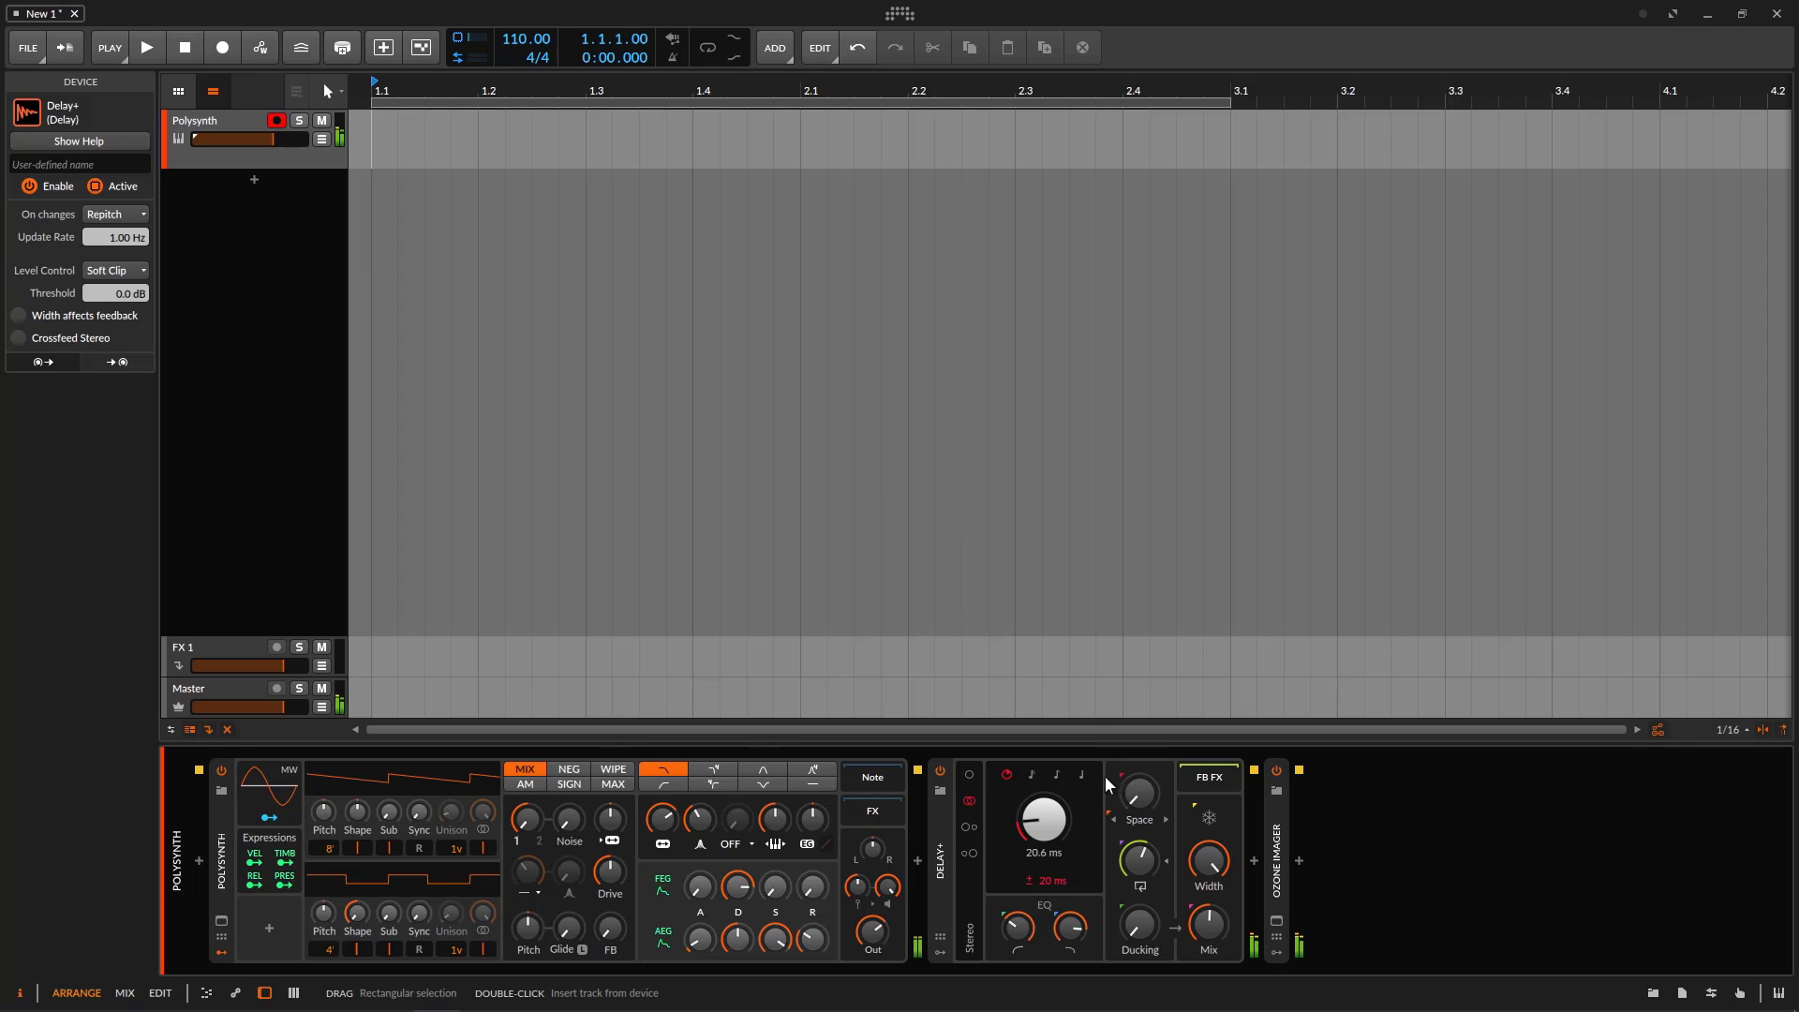
{"action": "left_click_drag", "start_coordinate": [1055, 829], "coordinate": [1055, 796]}
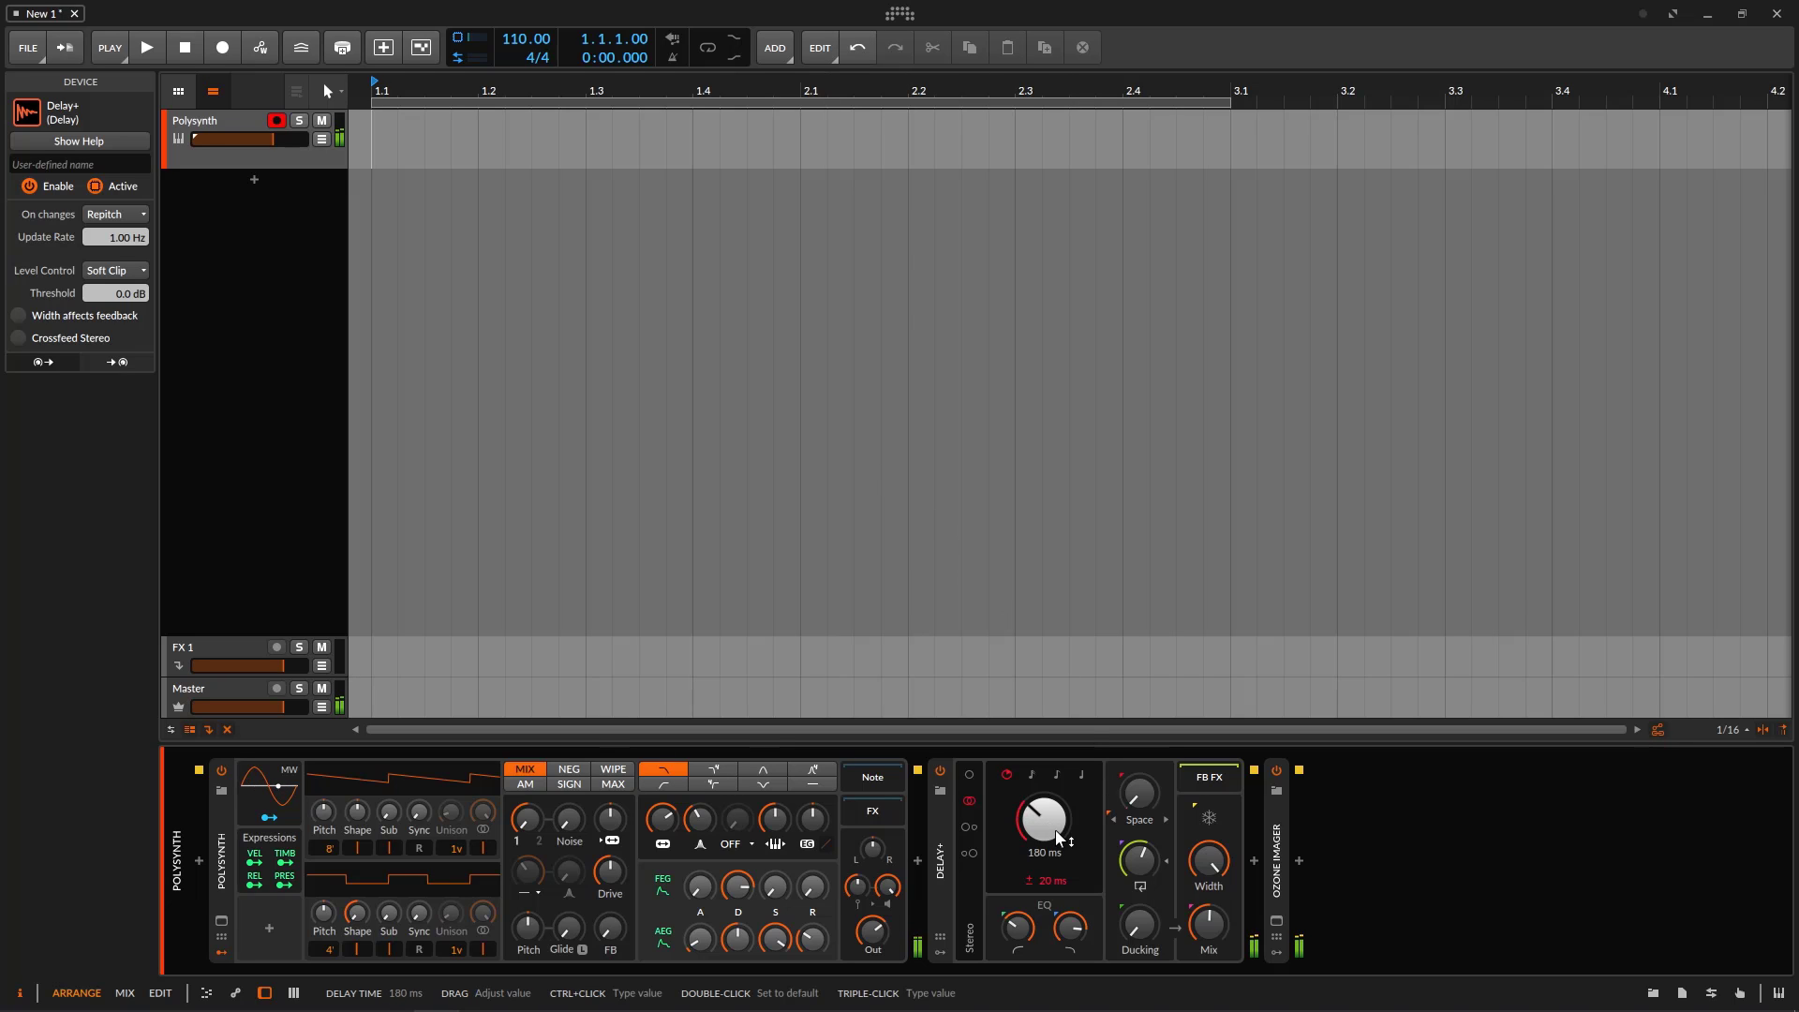
{"action": "left_click_drag", "start_coordinate": [1050, 829], "coordinate": [1139, 839]}
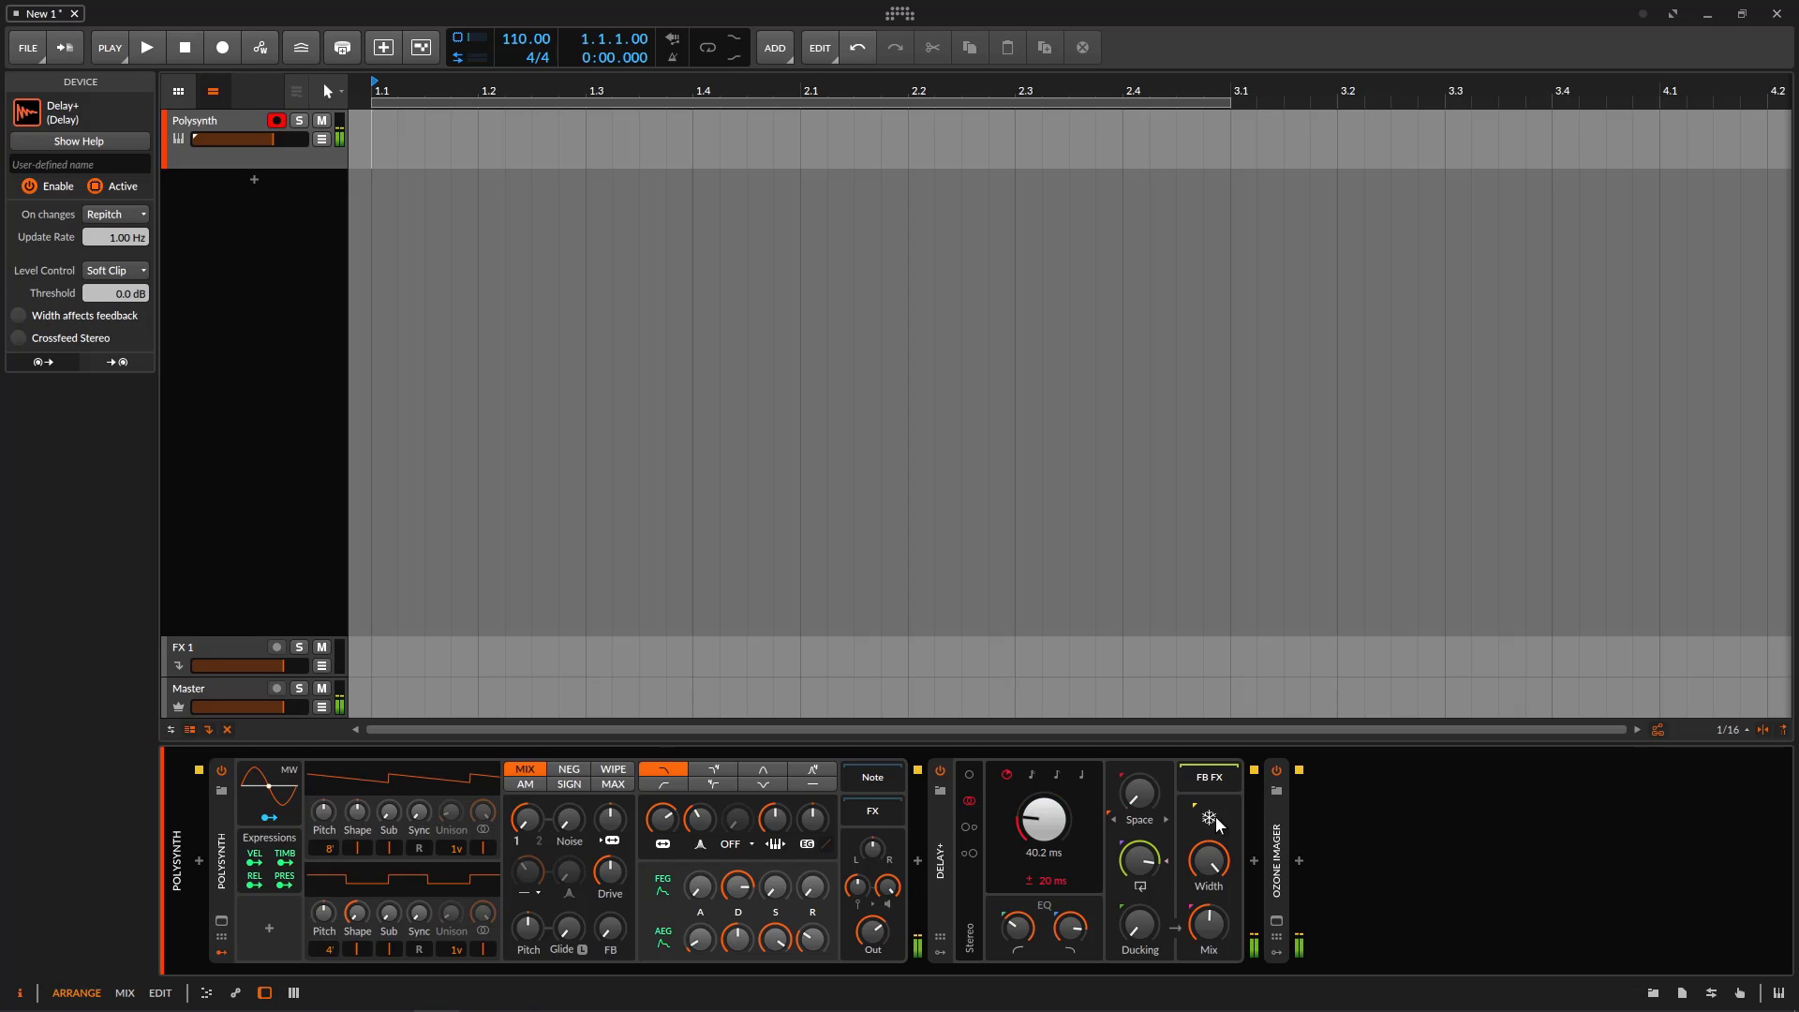
{"action": "left_click_drag", "start_coordinate": [1008, 823], "coordinate": [1043, 860]}
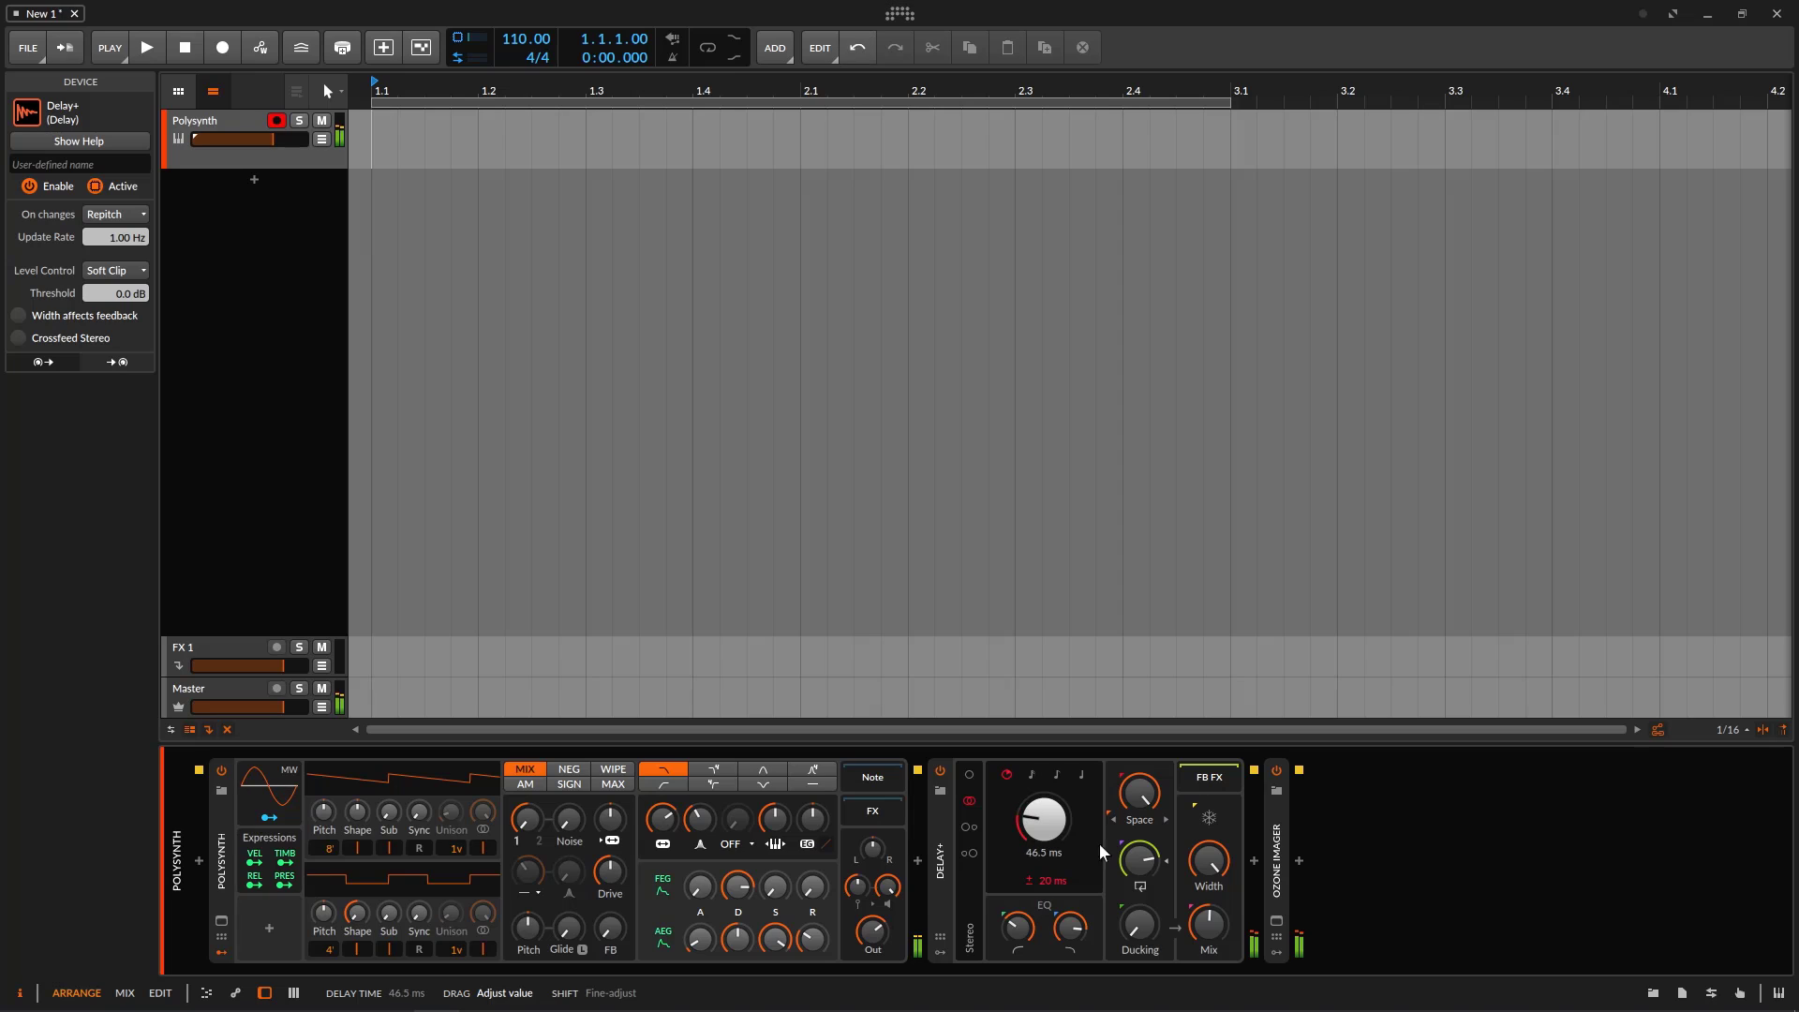
- Switch the delay's Freeze on and off again, and turn the feedback down to zero
{"action": "left_click", "coordinate": [1210, 820]}
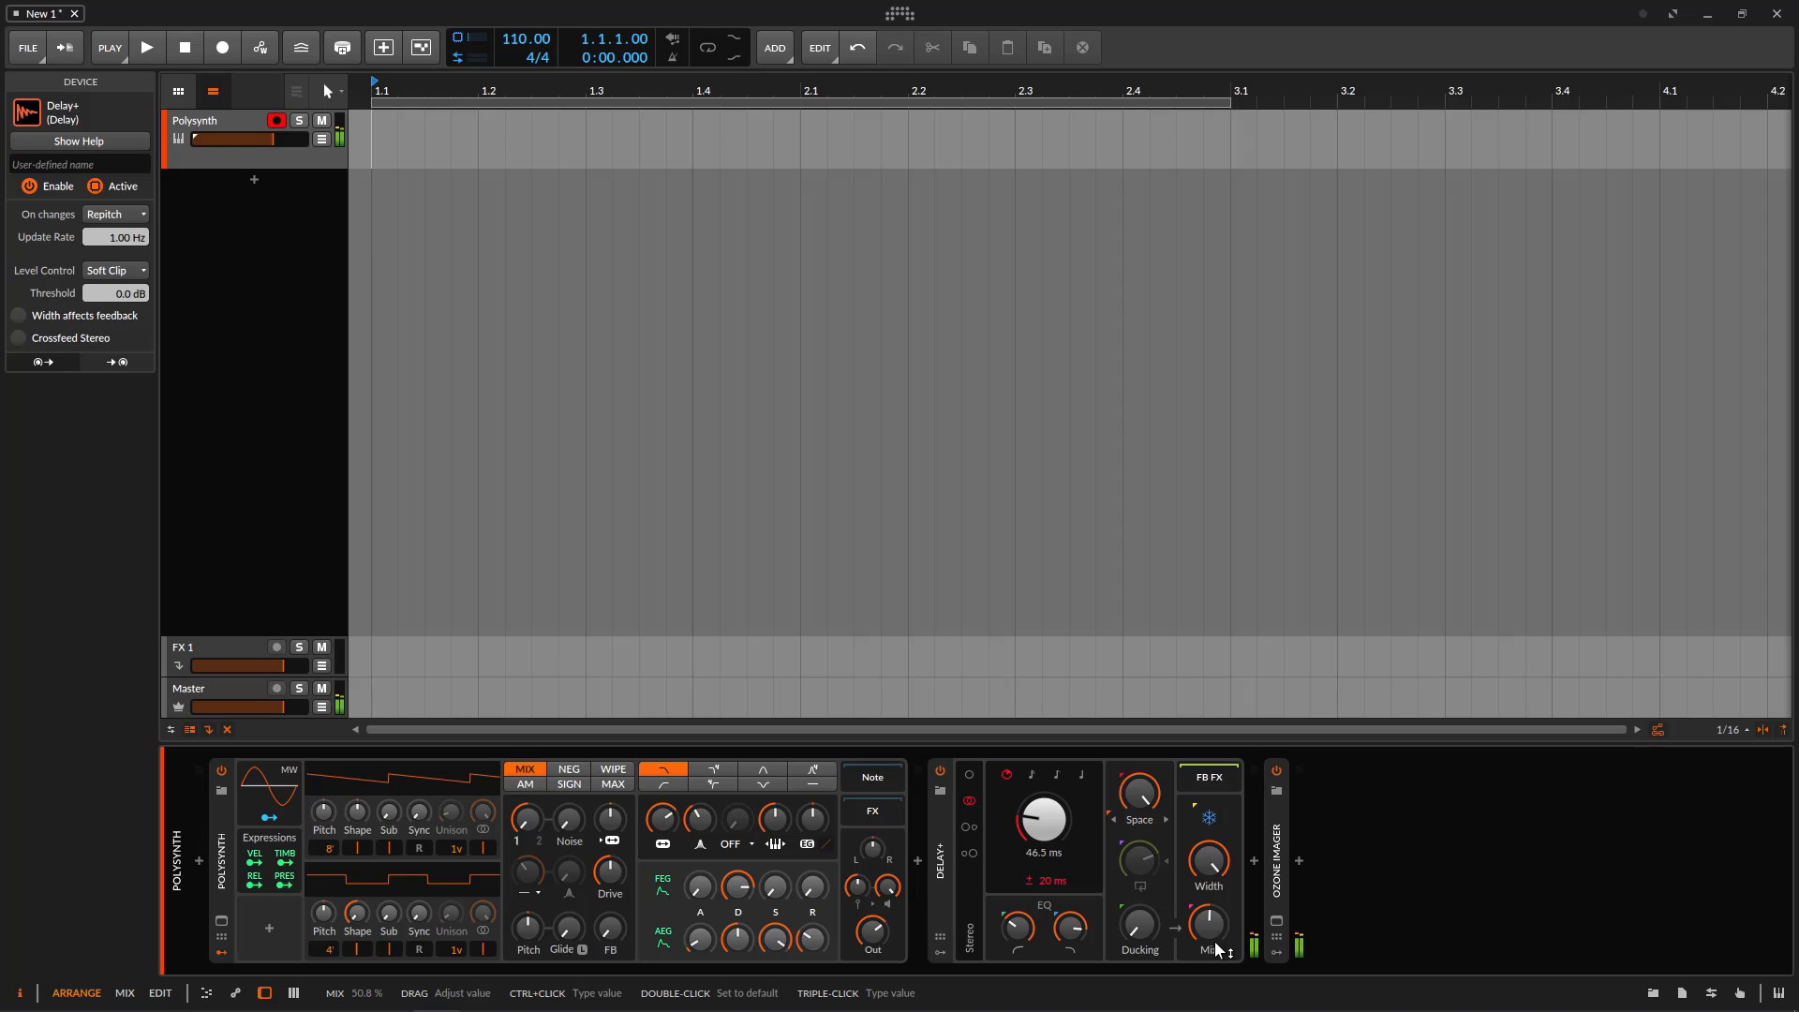
{"action": "left_click", "coordinate": [1210, 818]}
{"action": "left_click_drag", "start_coordinate": [1139, 859], "coordinate": [1140, 865]}
{"action": "key", "text": "ctrl+z"}
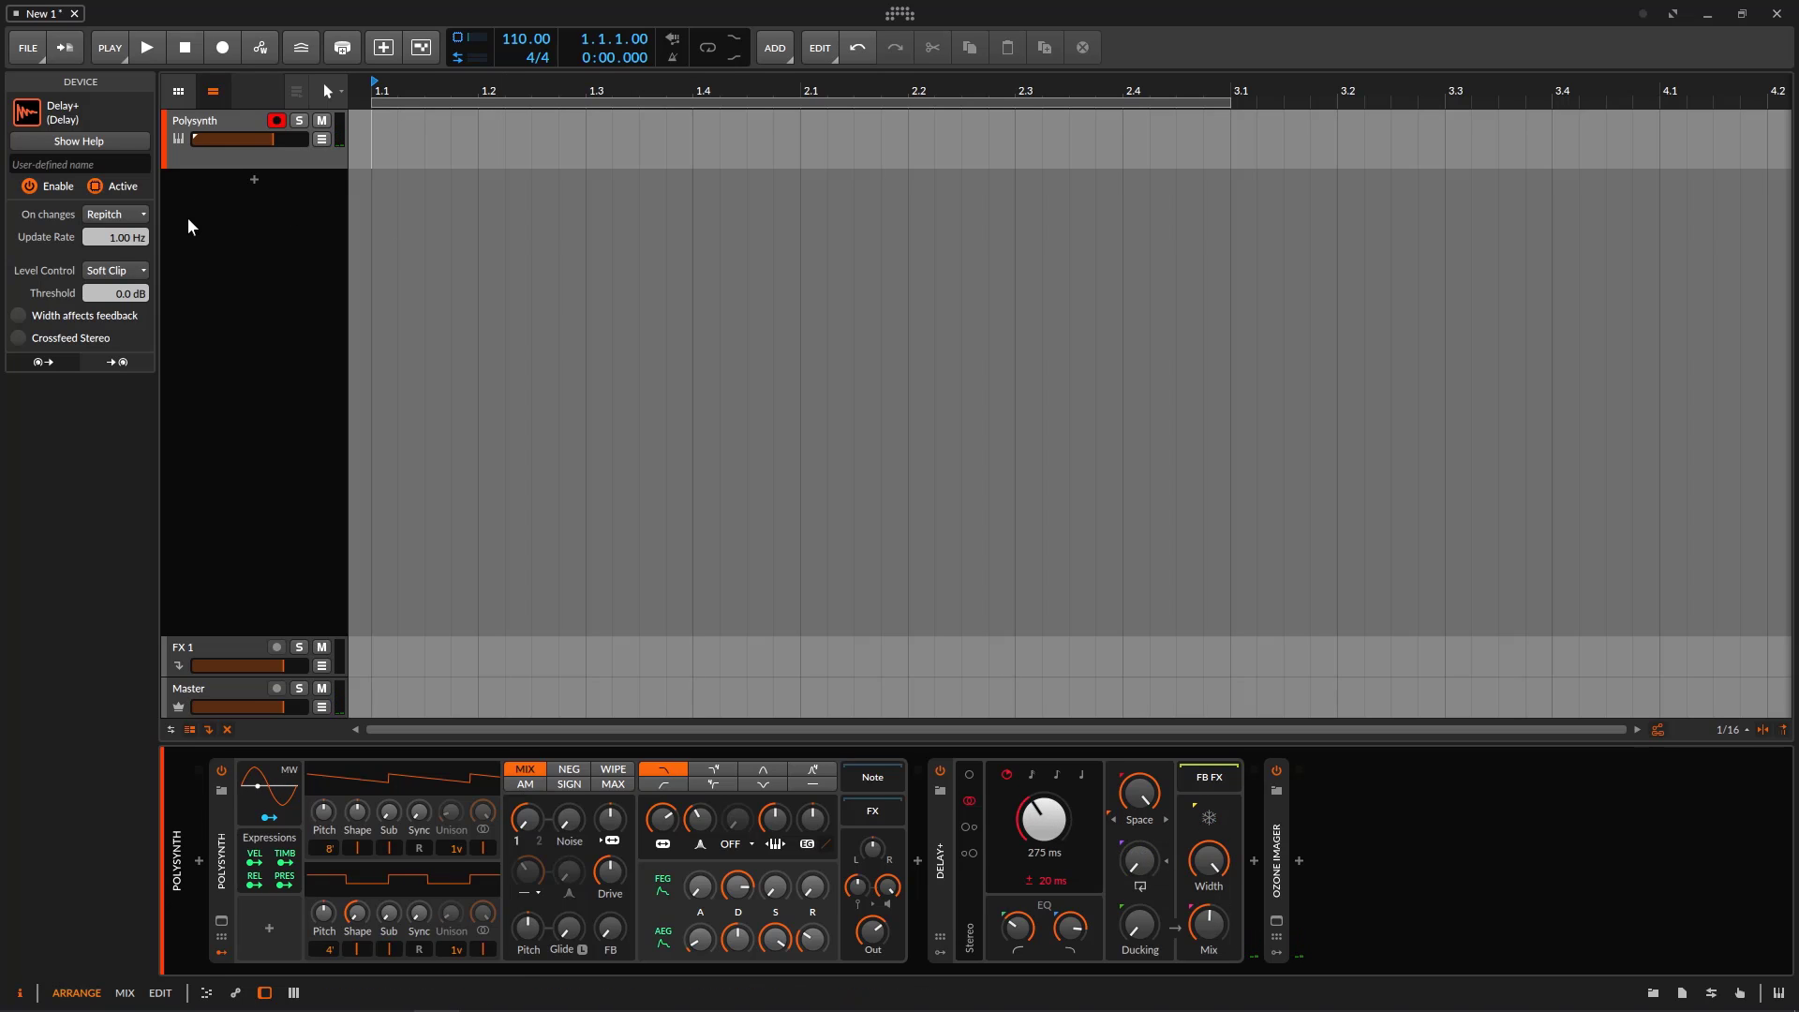
- Set the Delay+ Update Rate to its default 10.0 Hz and the On changes behaviour to Fade
{"action": "left_click_drag", "start_coordinate": [117, 240], "coordinate": [120, 178]}
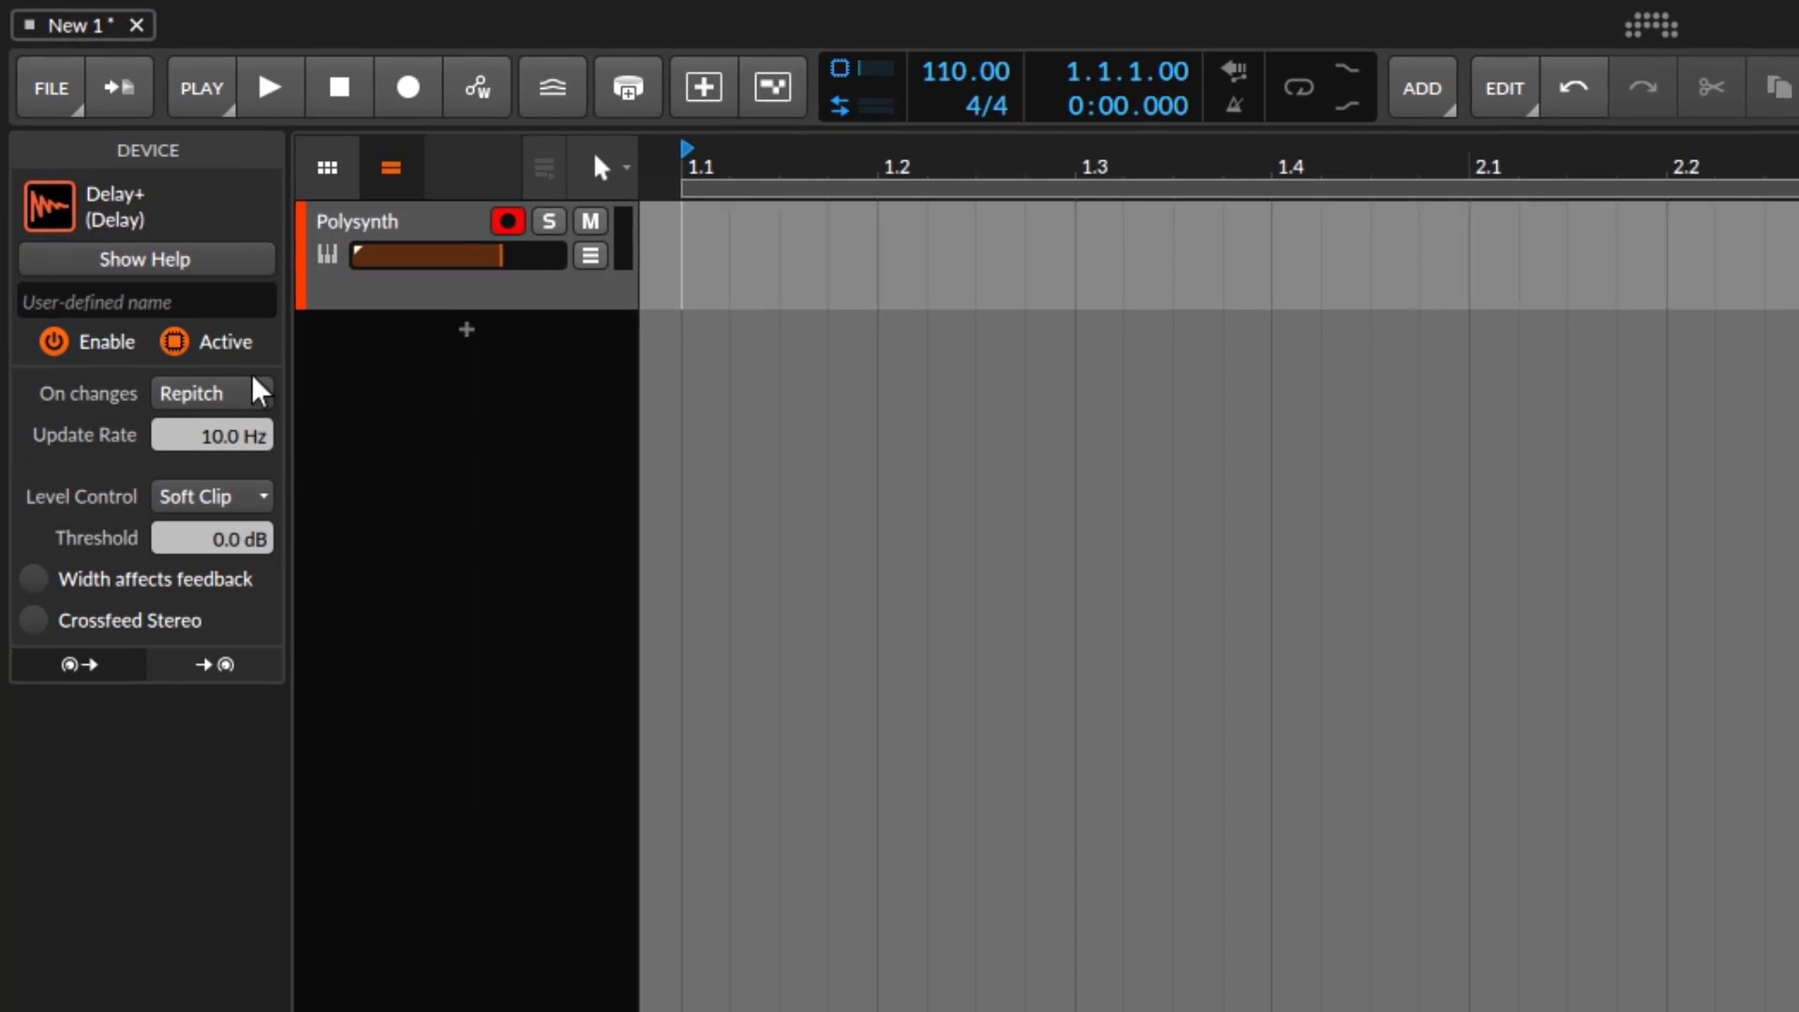
{"action": "left_click", "coordinate": [260, 390]}
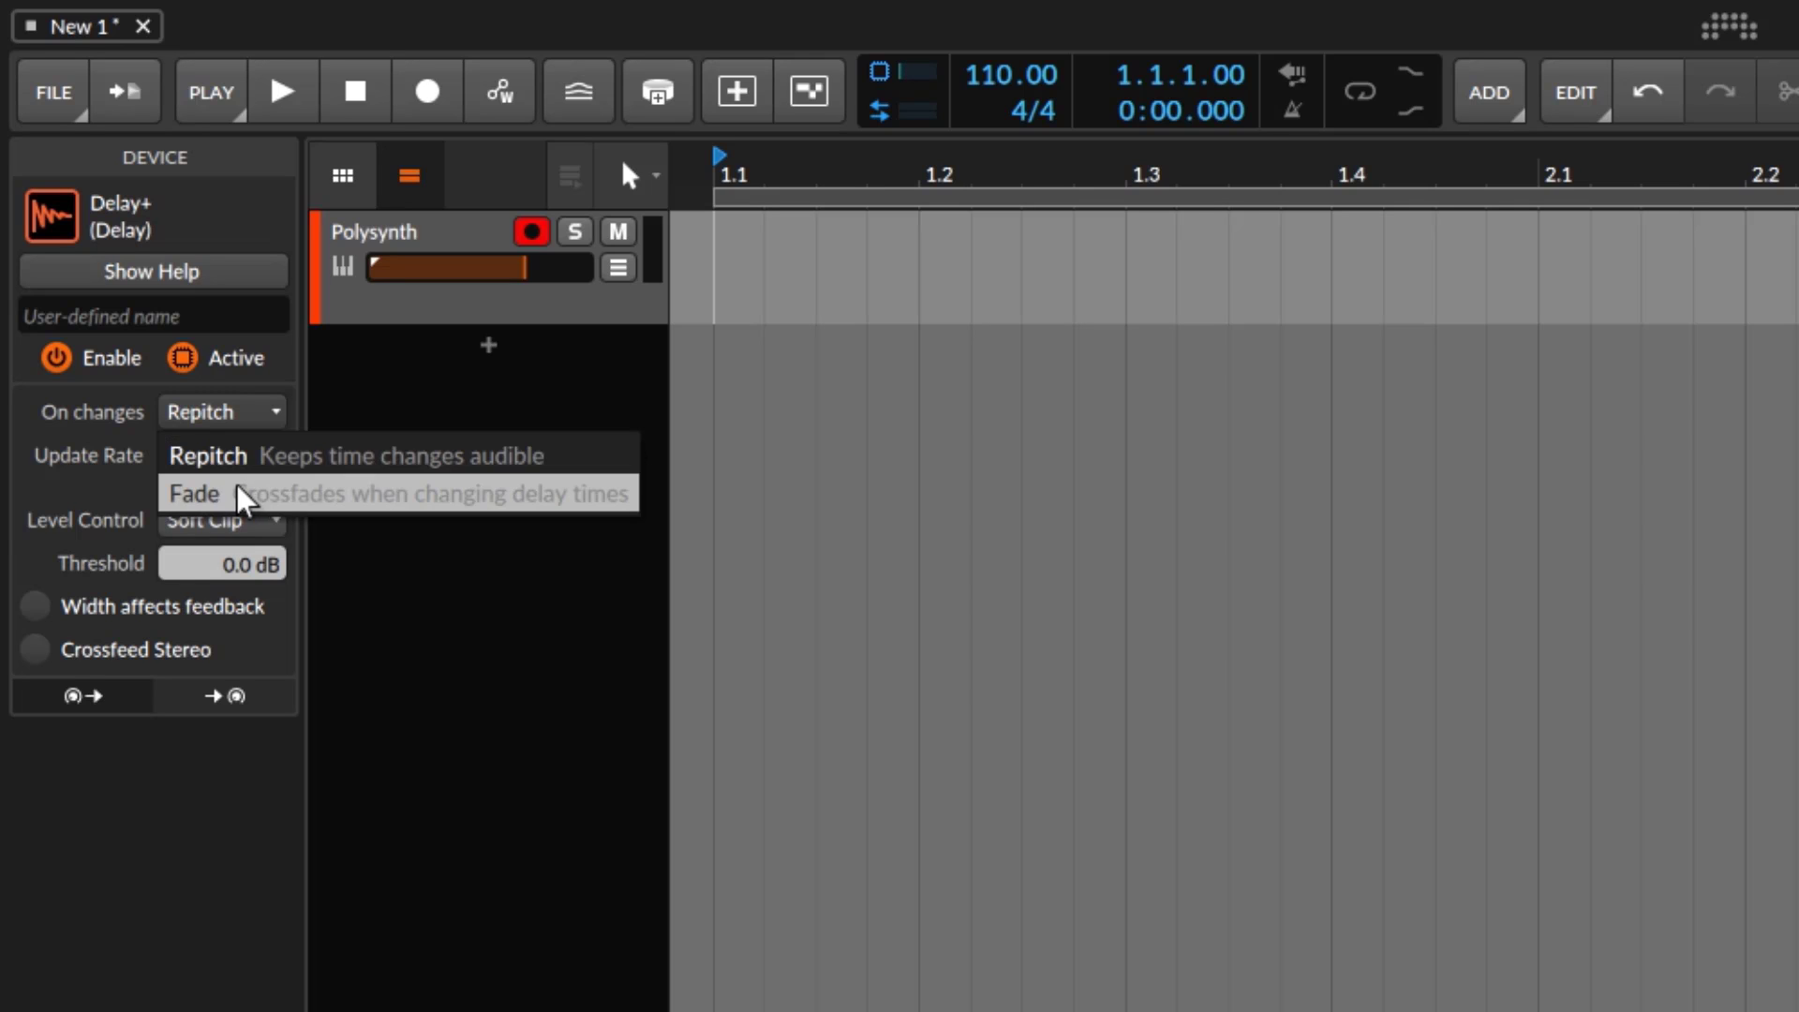
{"action": "left_click", "coordinate": [234, 495]}
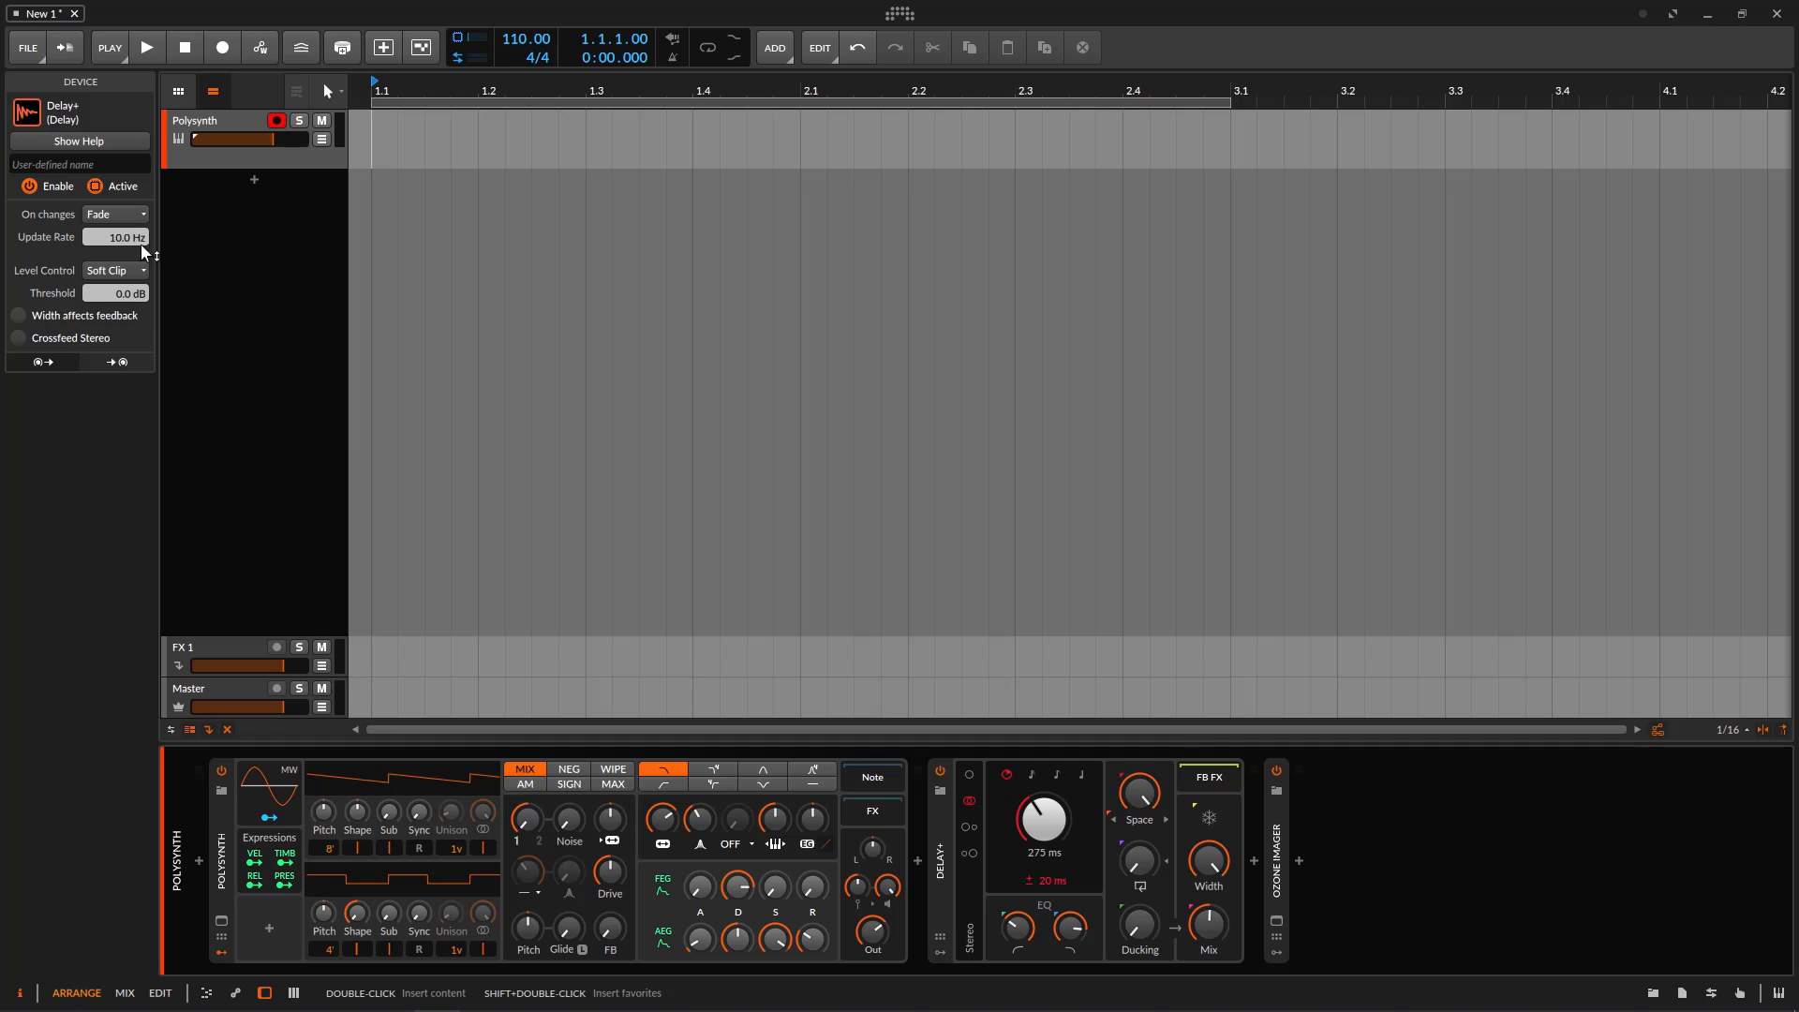
{"action": "double_click", "coordinate": [127, 236]}
{"action": "left_click", "coordinate": [190, 251]}
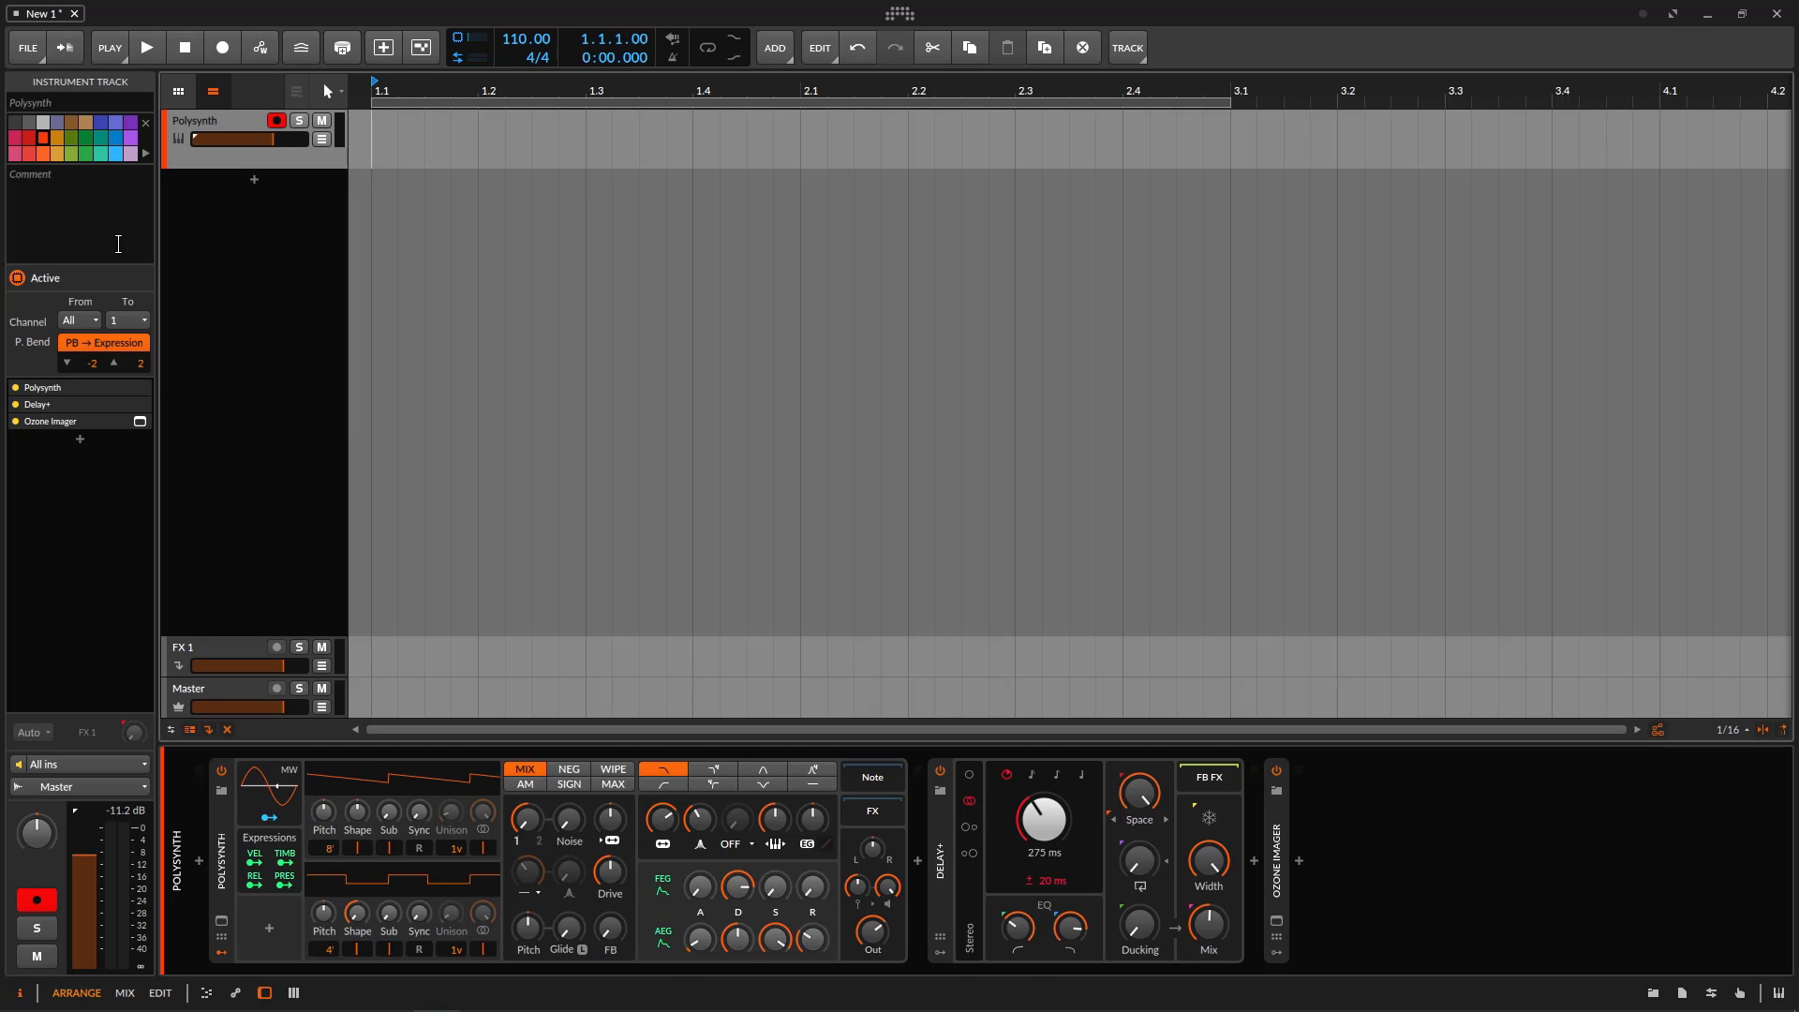
{"action": "left_click", "coordinate": [935, 860]}
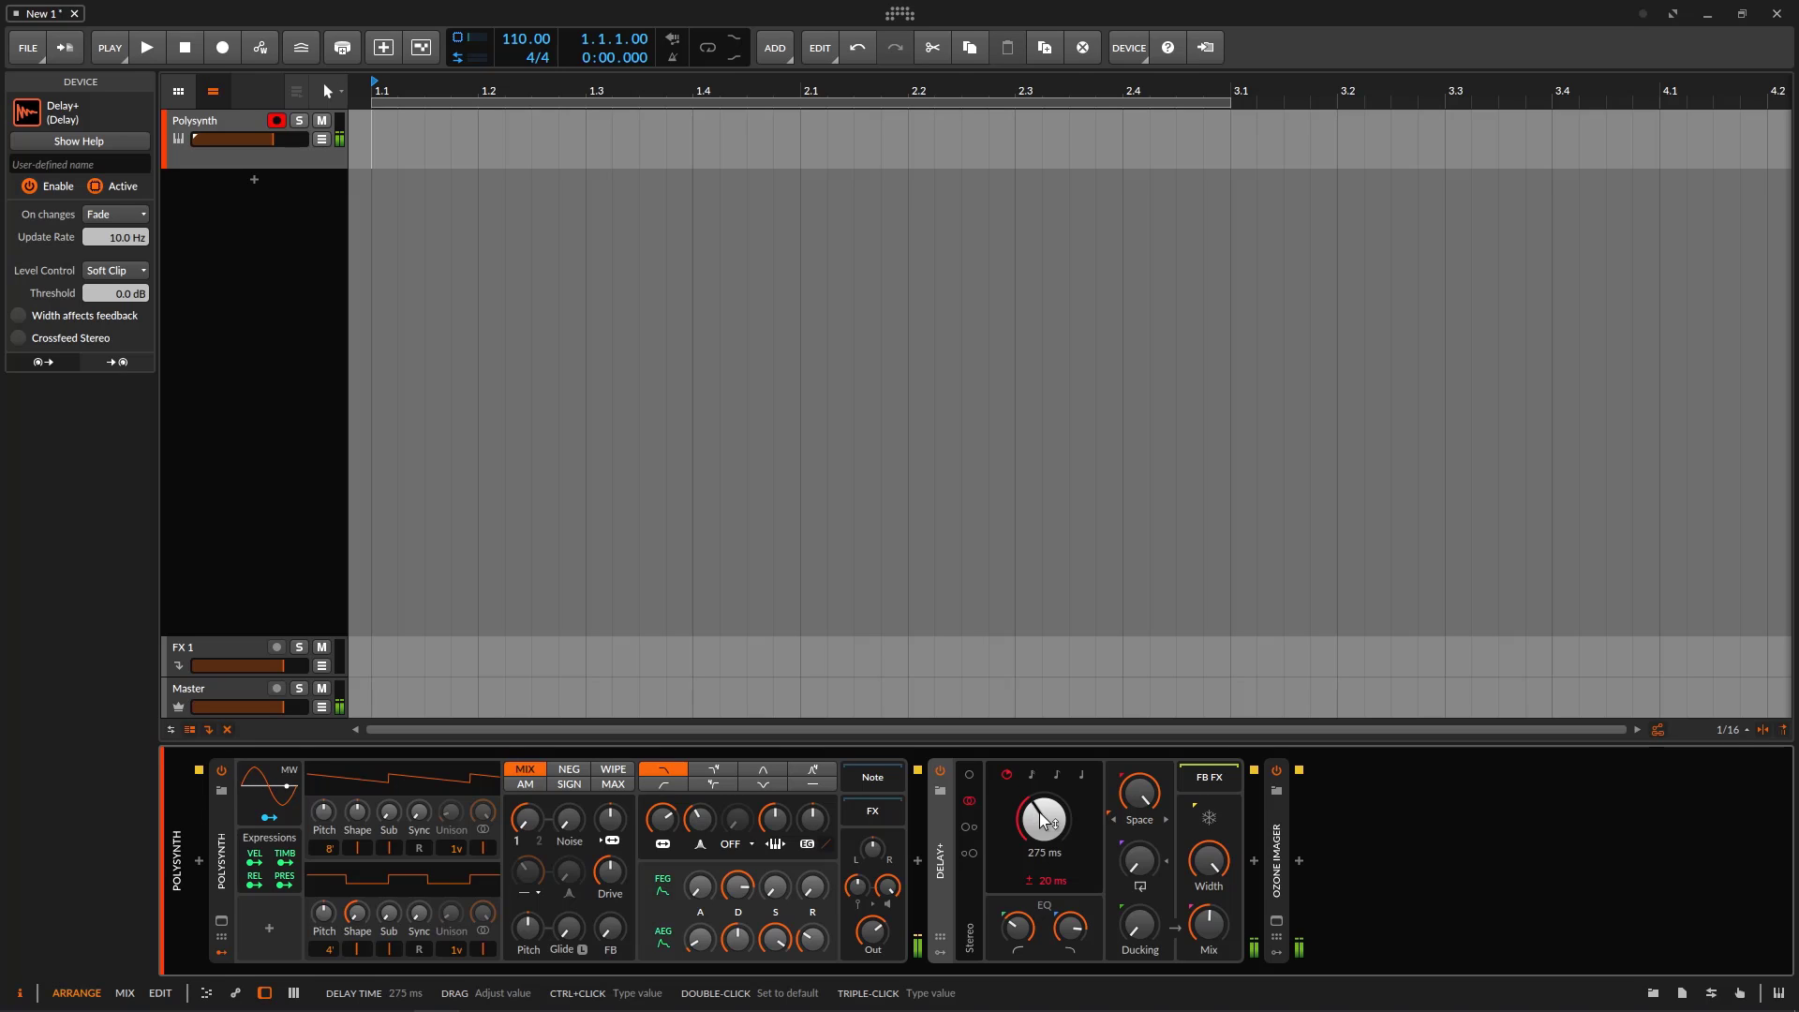
- With Space turned down to zero and the feedback raised to about 34%, sweep the delay time, ending at 371 ms
{"action": "left_click_drag", "start_coordinate": [1043, 821], "coordinate": [1043, 727]}
{"action": "left_click_drag", "start_coordinate": [1158, 780], "coordinate": [1158, 923]}
{"action": "left_click_drag", "start_coordinate": [1138, 806], "coordinate": [1139, 857]}
{"action": "mouse_move", "coordinate": [1040, 824]}
{"action": "left_mouse_down"}
{"action": "mouse_move", "coordinate": [1040, 881]}
{"action": "mouse_move", "coordinate": [1048, 825]}
{"action": "left_mouse_up"}
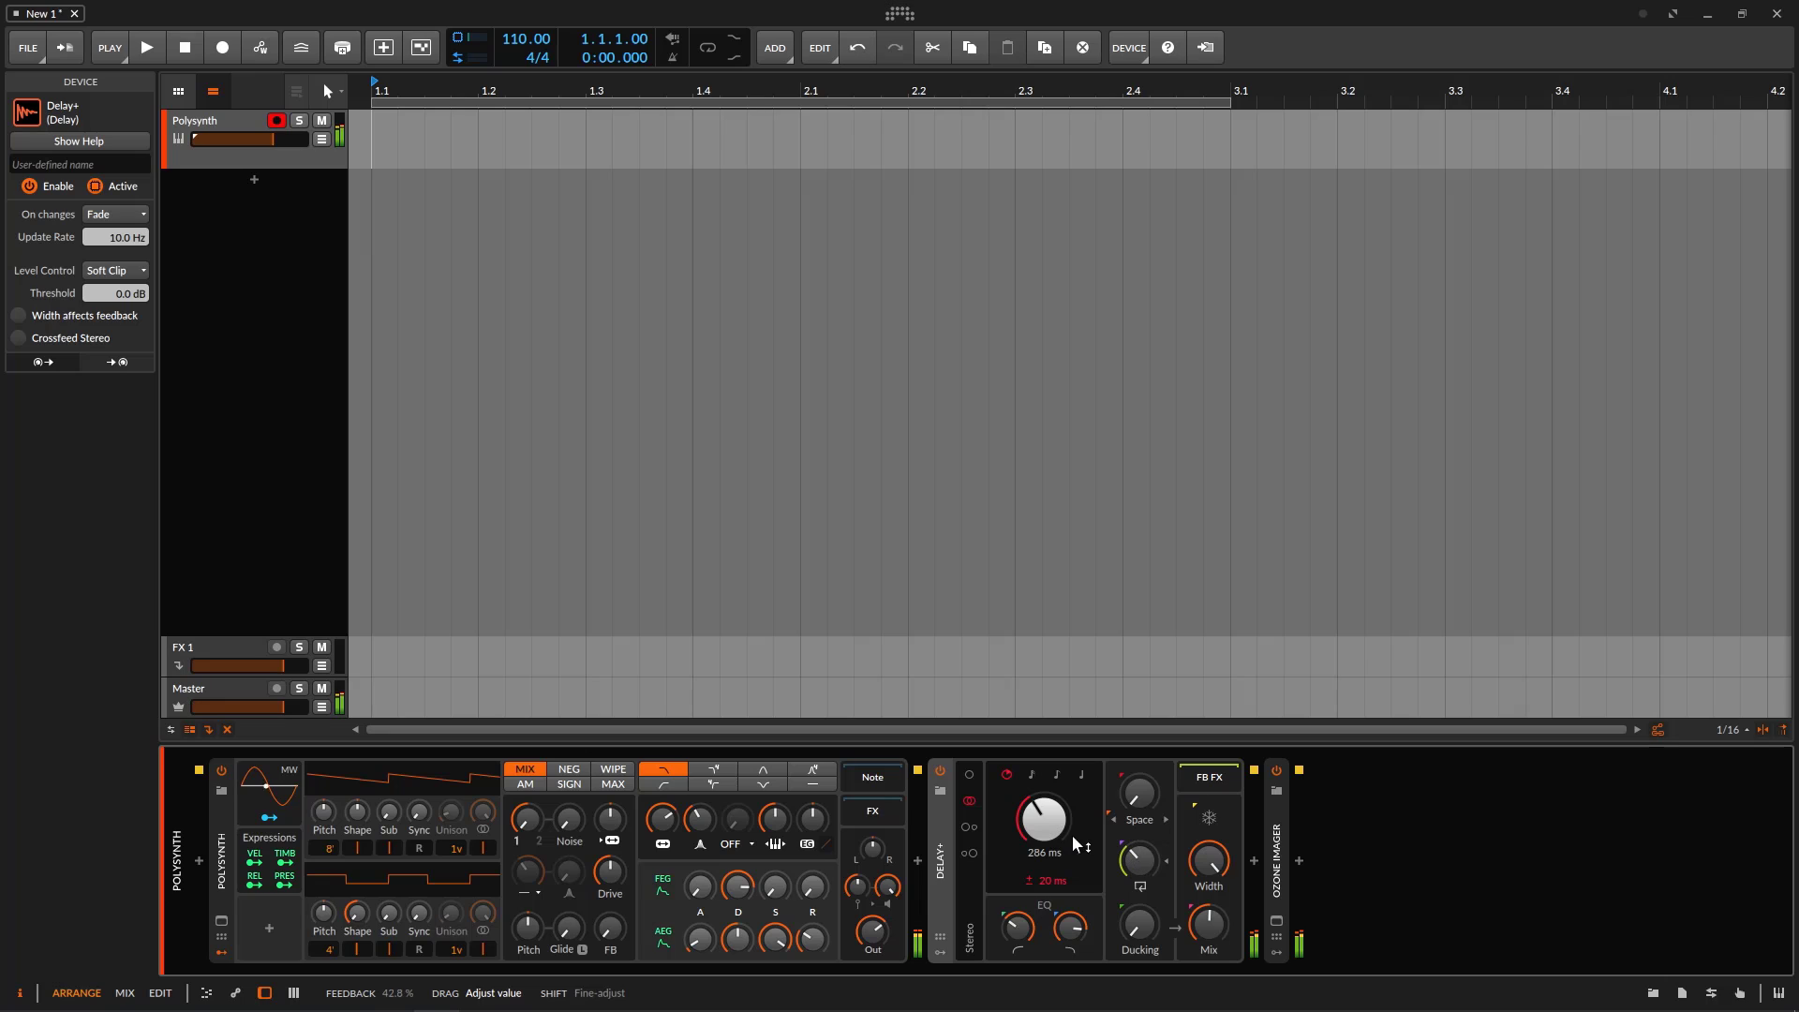
{"action": "mouse_move", "coordinate": [1051, 822]}
{"action": "left_mouse_down"}
{"action": "mouse_move", "coordinate": [1051, 858]}
{"action": "mouse_move", "coordinate": [1055, 842]}
{"action": "left_mouse_up"}
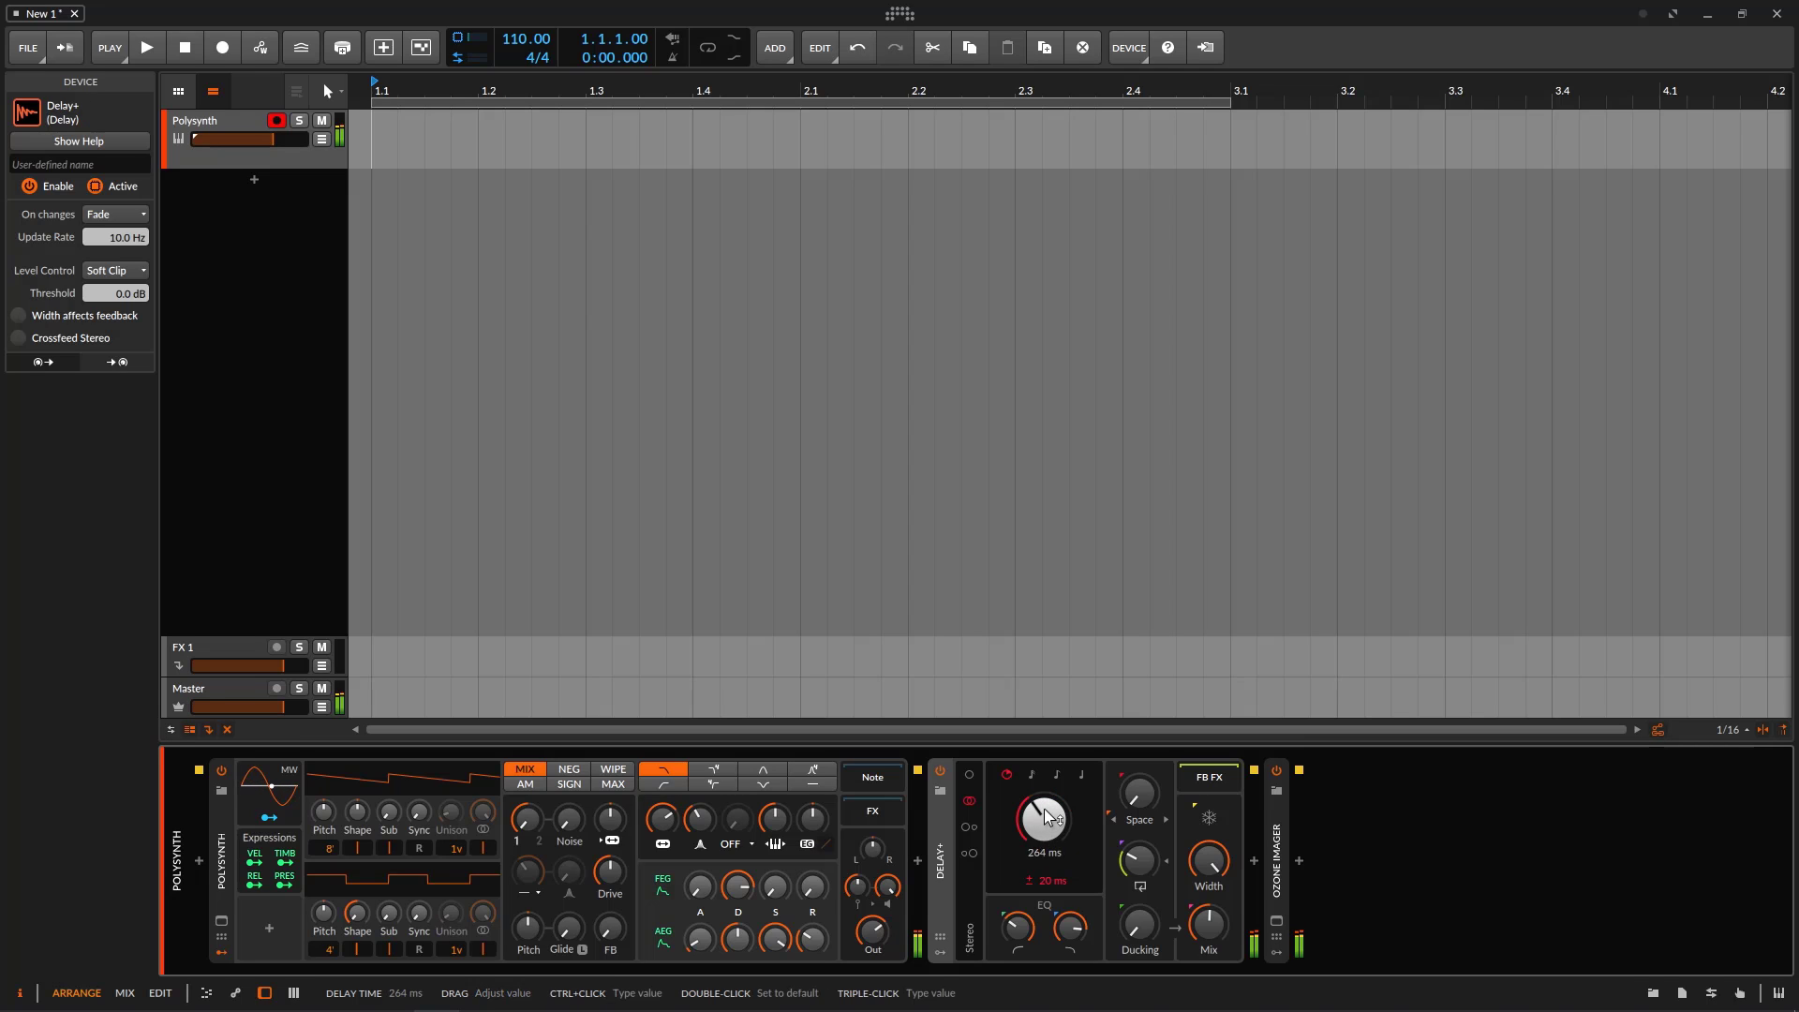
{"action": "mouse_move", "coordinate": [1044, 808]}
{"action": "left_mouse_down"}
{"action": "mouse_move", "coordinate": [1044, 848]}
{"action": "mouse_move", "coordinate": [1047, 792]}
{"action": "left_mouse_up"}
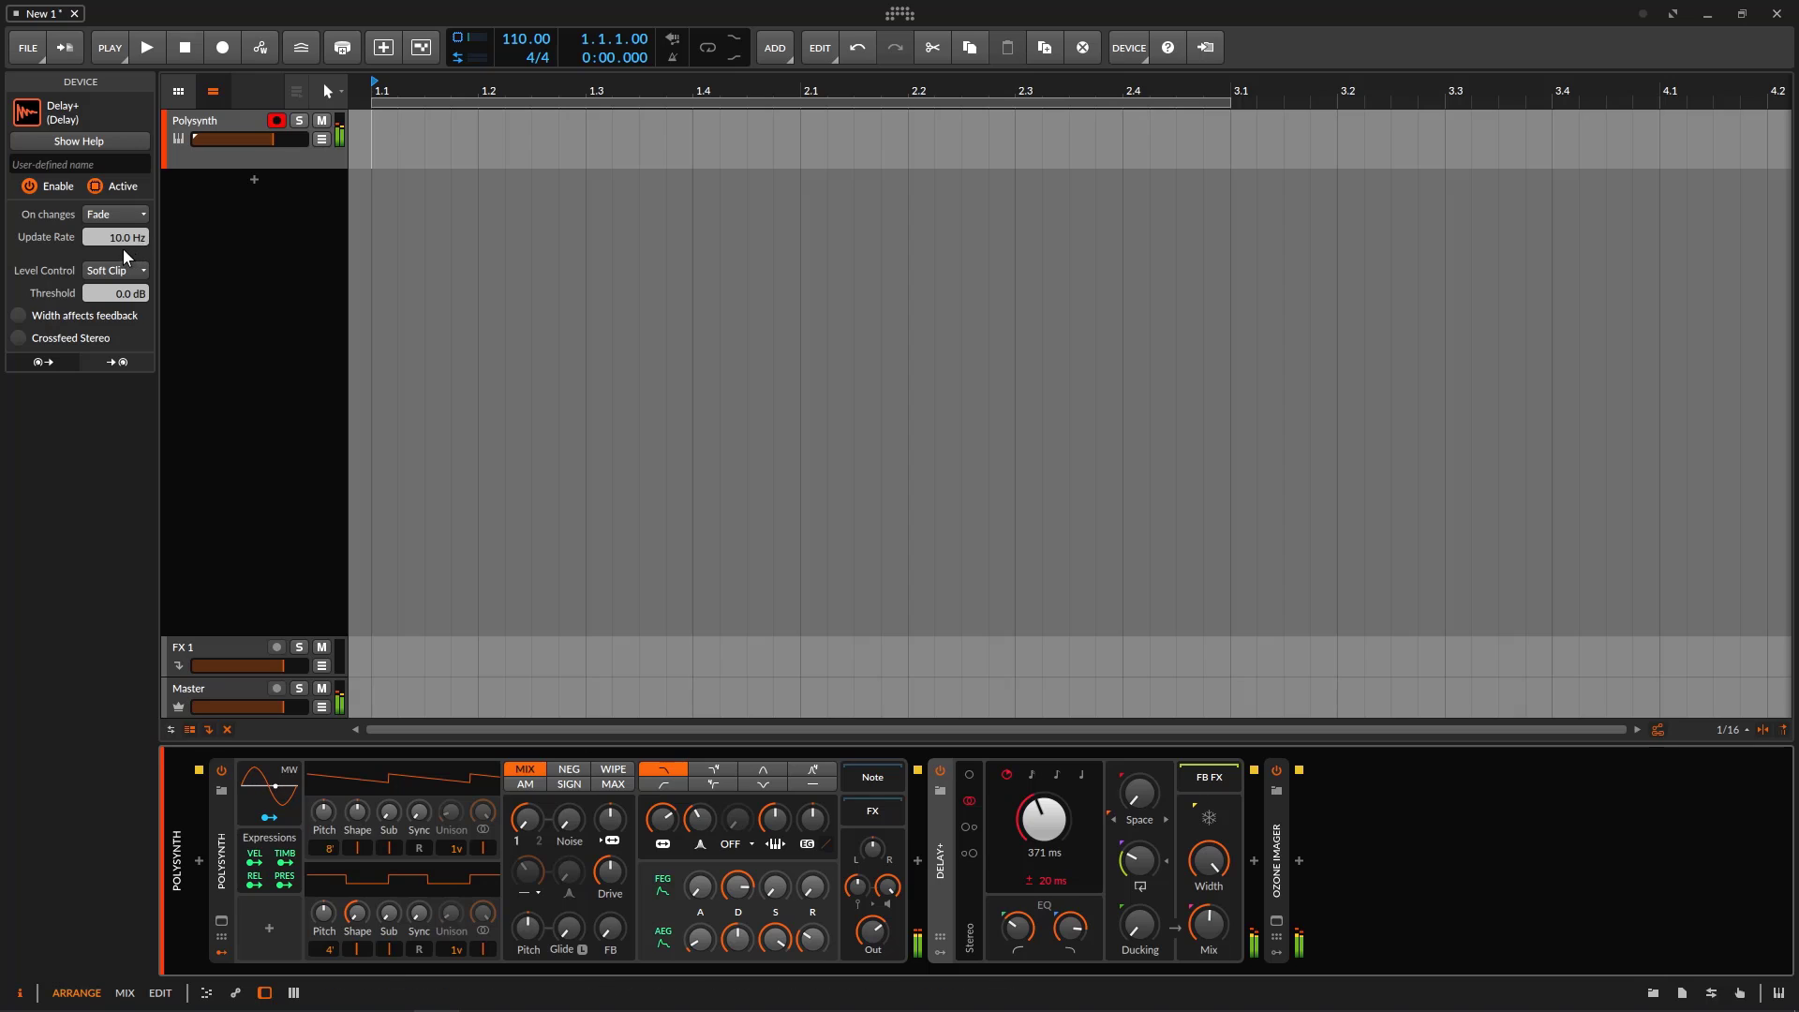
- Sweep the delay time at Update Rates of 1.00 kHz and 1.15 Hz, ending at 2.43 s
{"action": "left_click_drag", "start_coordinate": [122, 238], "coordinate": [122, 206]}
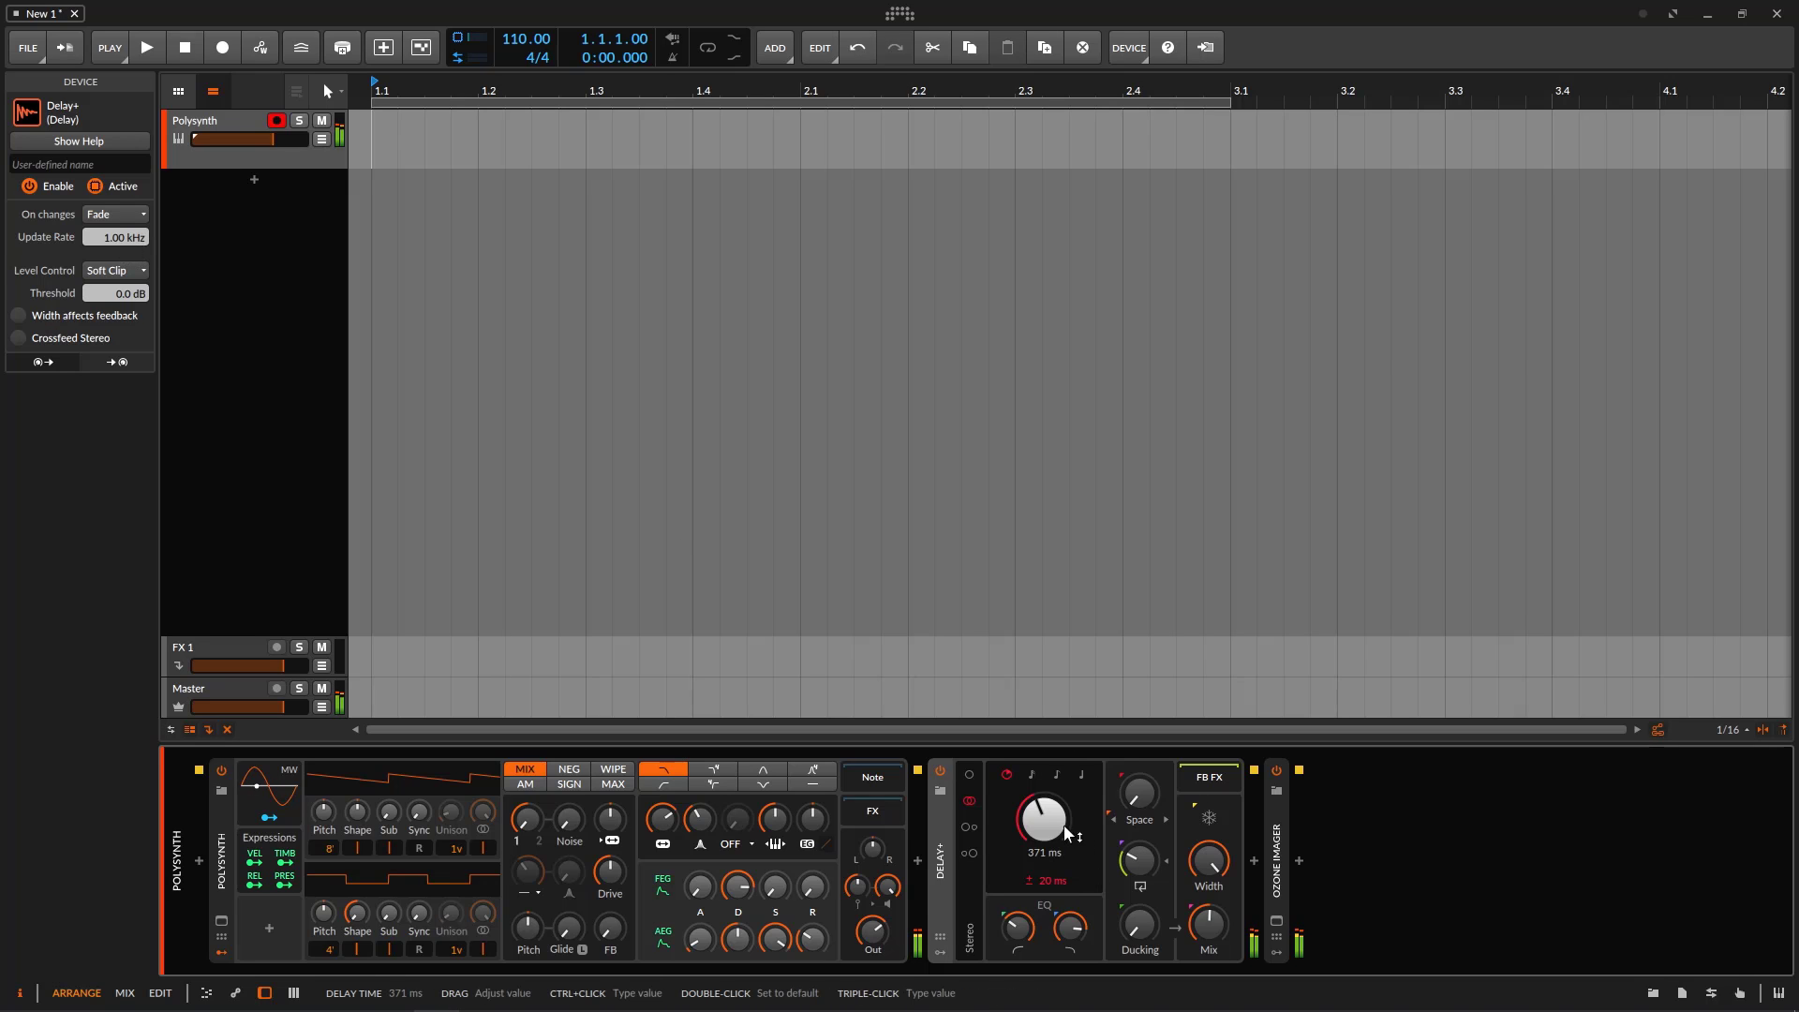
{"action": "mouse_move", "coordinate": [1037, 836]}
{"action": "left_mouse_down"}
{"action": "mouse_move", "coordinate": [1038, 811]}
{"action": "mouse_move", "coordinate": [1043, 871]}
{"action": "mouse_move", "coordinate": [1043, 834]}
{"action": "left_mouse_up"}
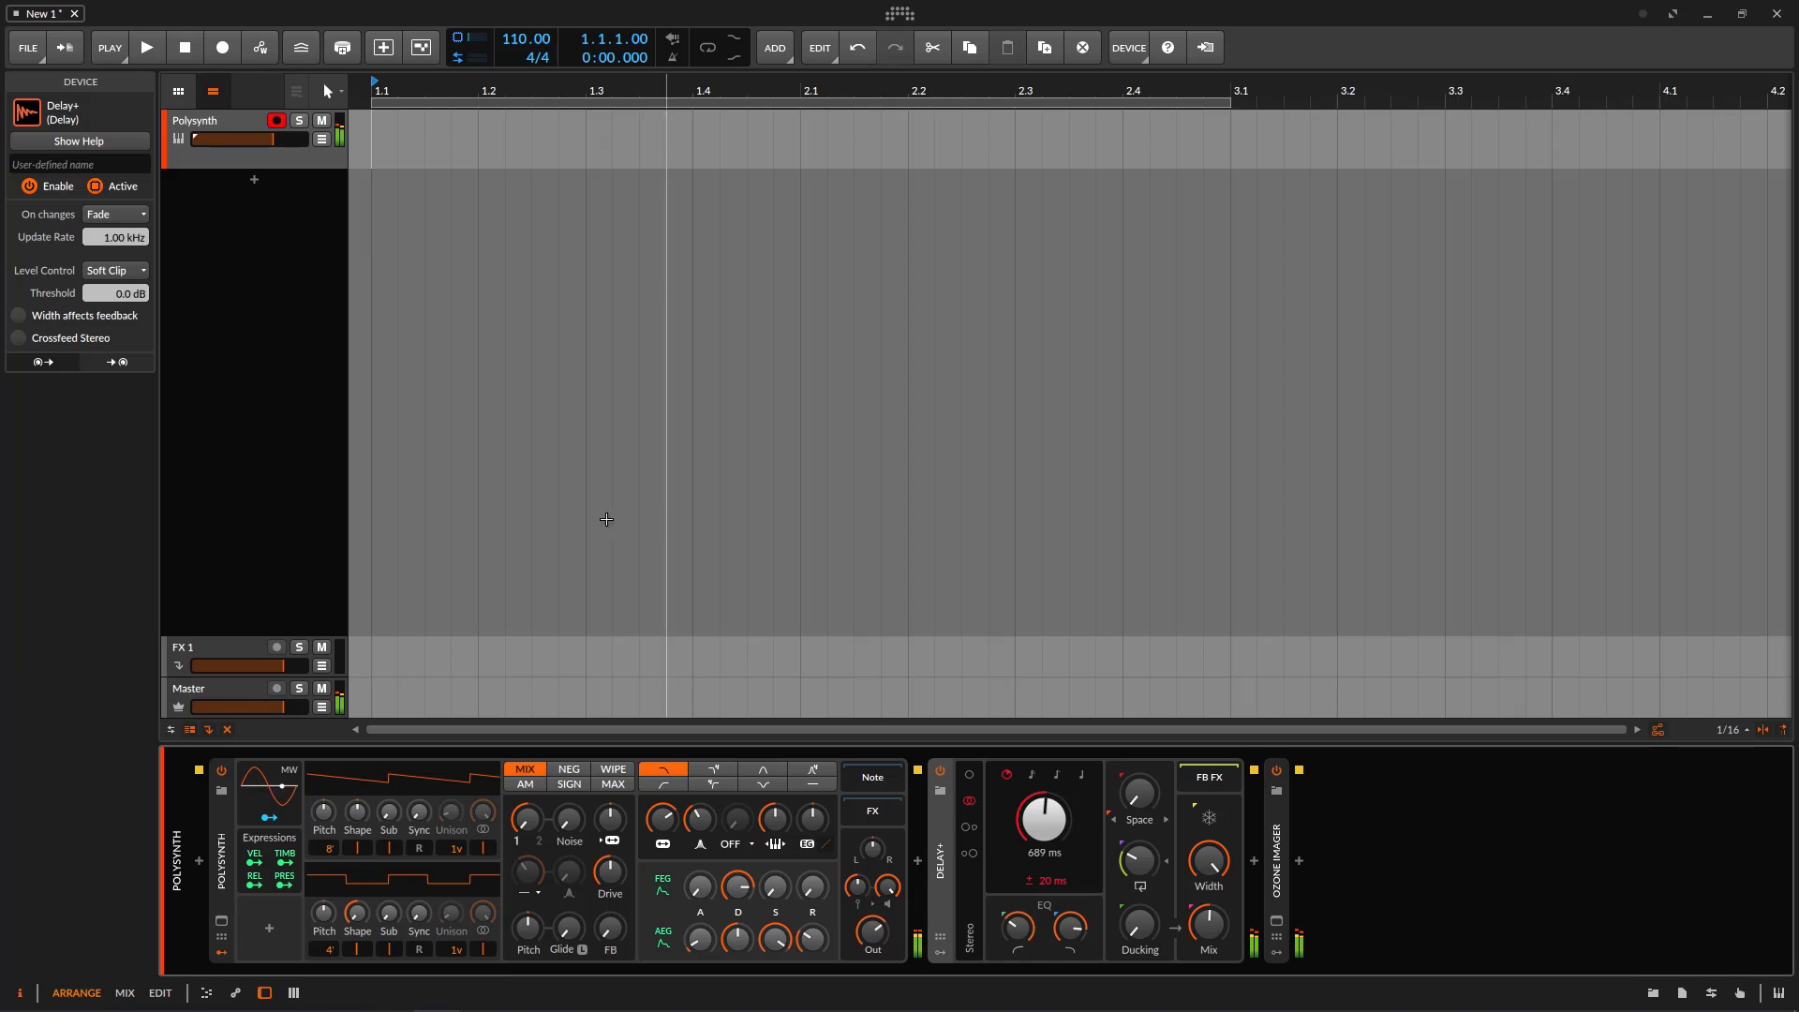
{"action": "left_click_drag", "start_coordinate": [120, 237], "coordinate": [120, 272]}
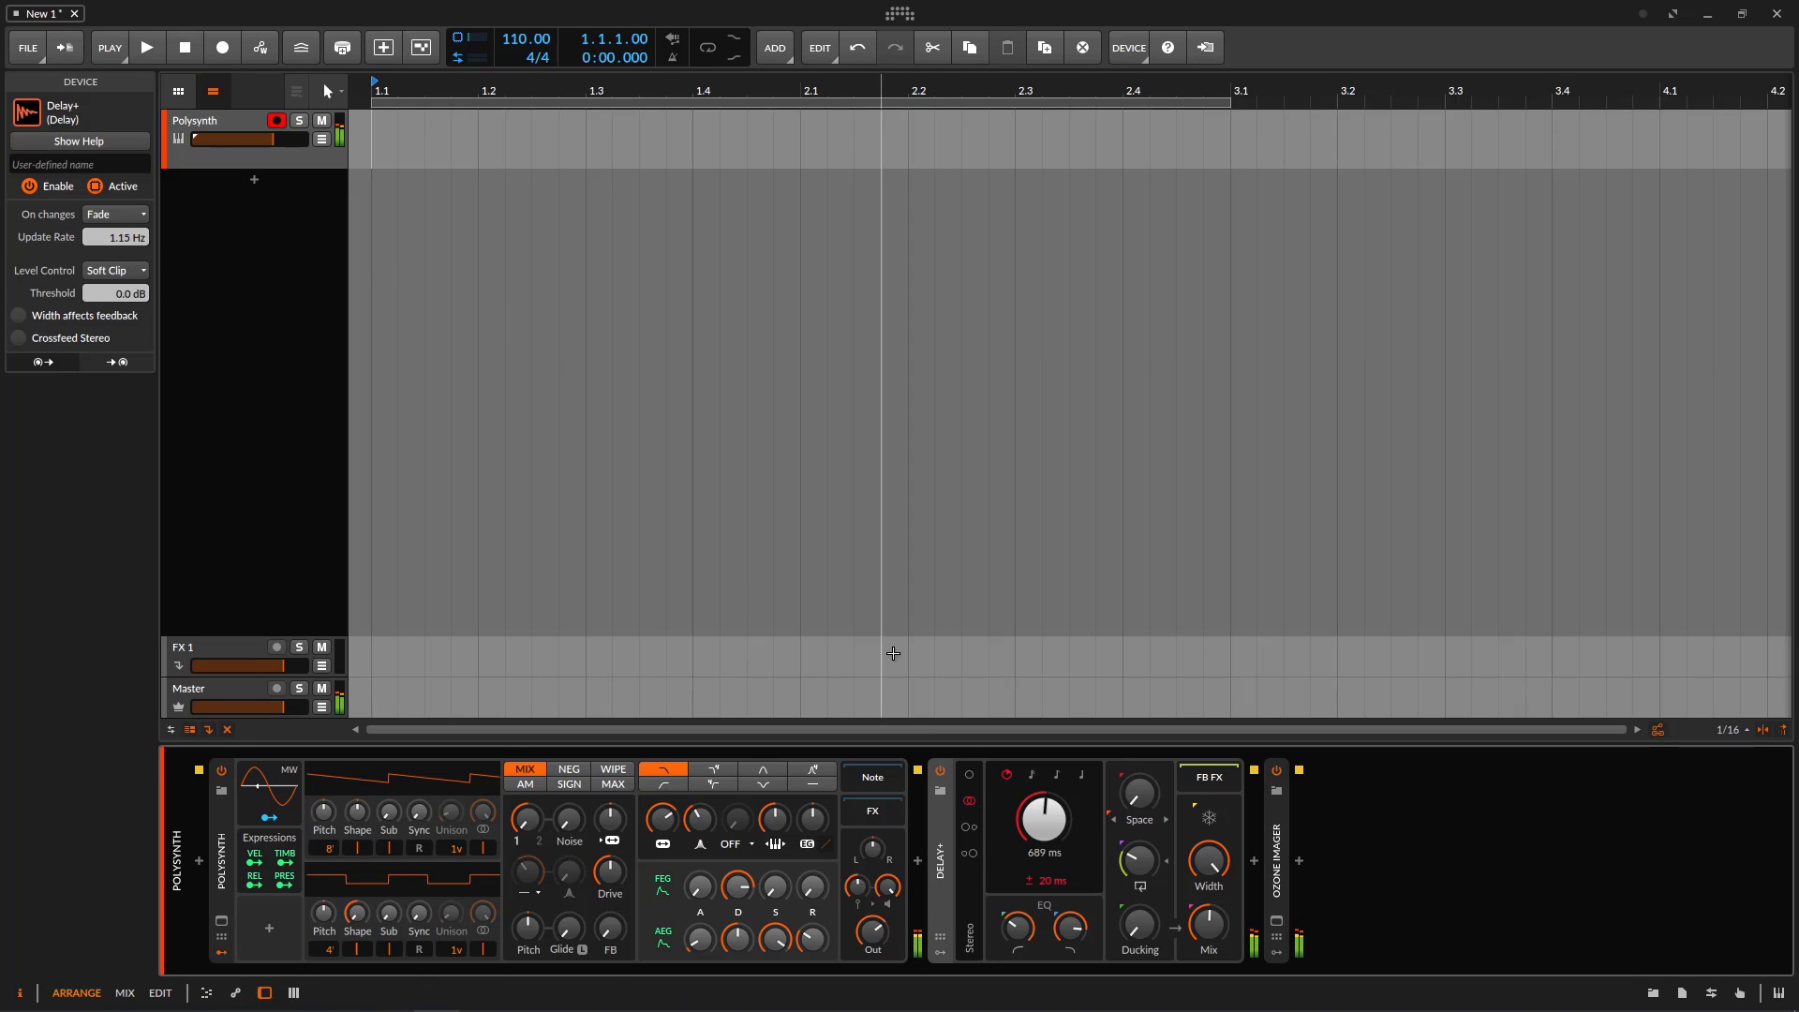
{"action": "left_click_drag", "start_coordinate": [1057, 831], "coordinate": [1057, 900]}
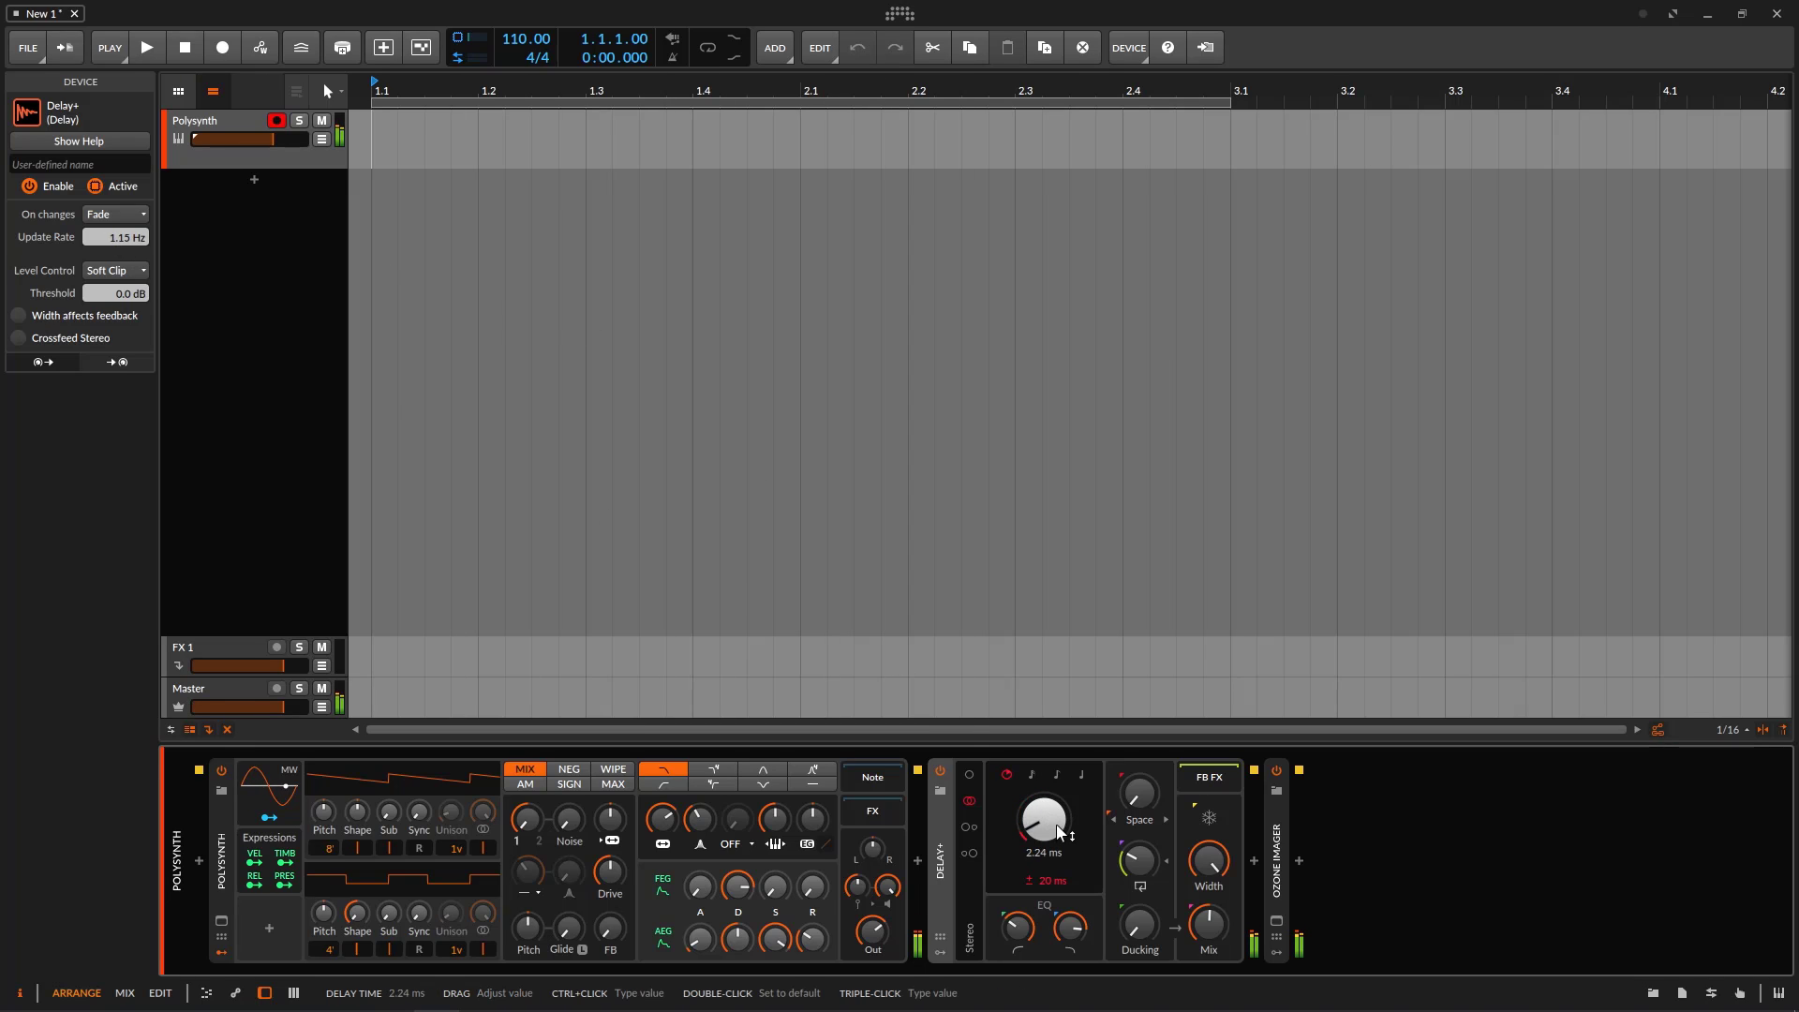
{"action": "mouse_move", "coordinate": [1056, 823]}
{"action": "left_mouse_down"}
{"action": "mouse_move", "coordinate": [1055, 768]}
{"action": "mouse_move", "coordinate": [1064, 851]}
{"action": "left_mouse_up"}
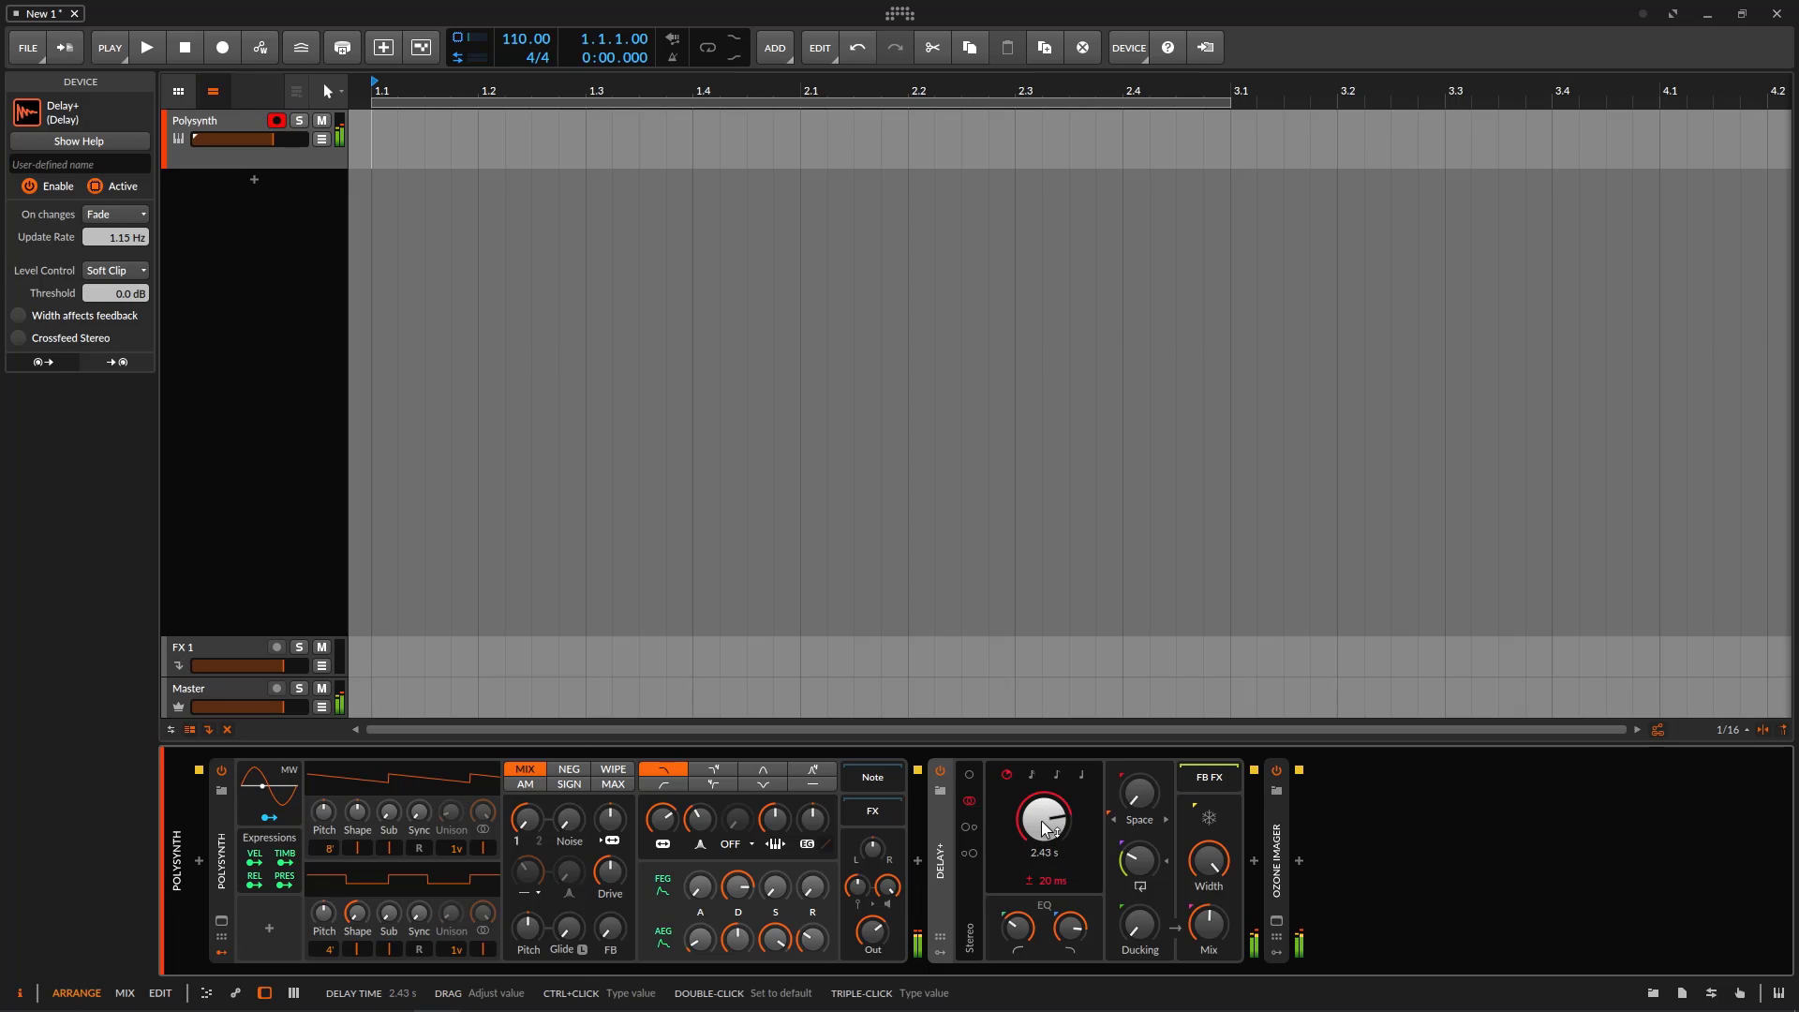
- Reset the delay time to 300 ms and the Update Rate to 10.0 Hz
{"action": "double_click", "coordinate": [1043, 822]}
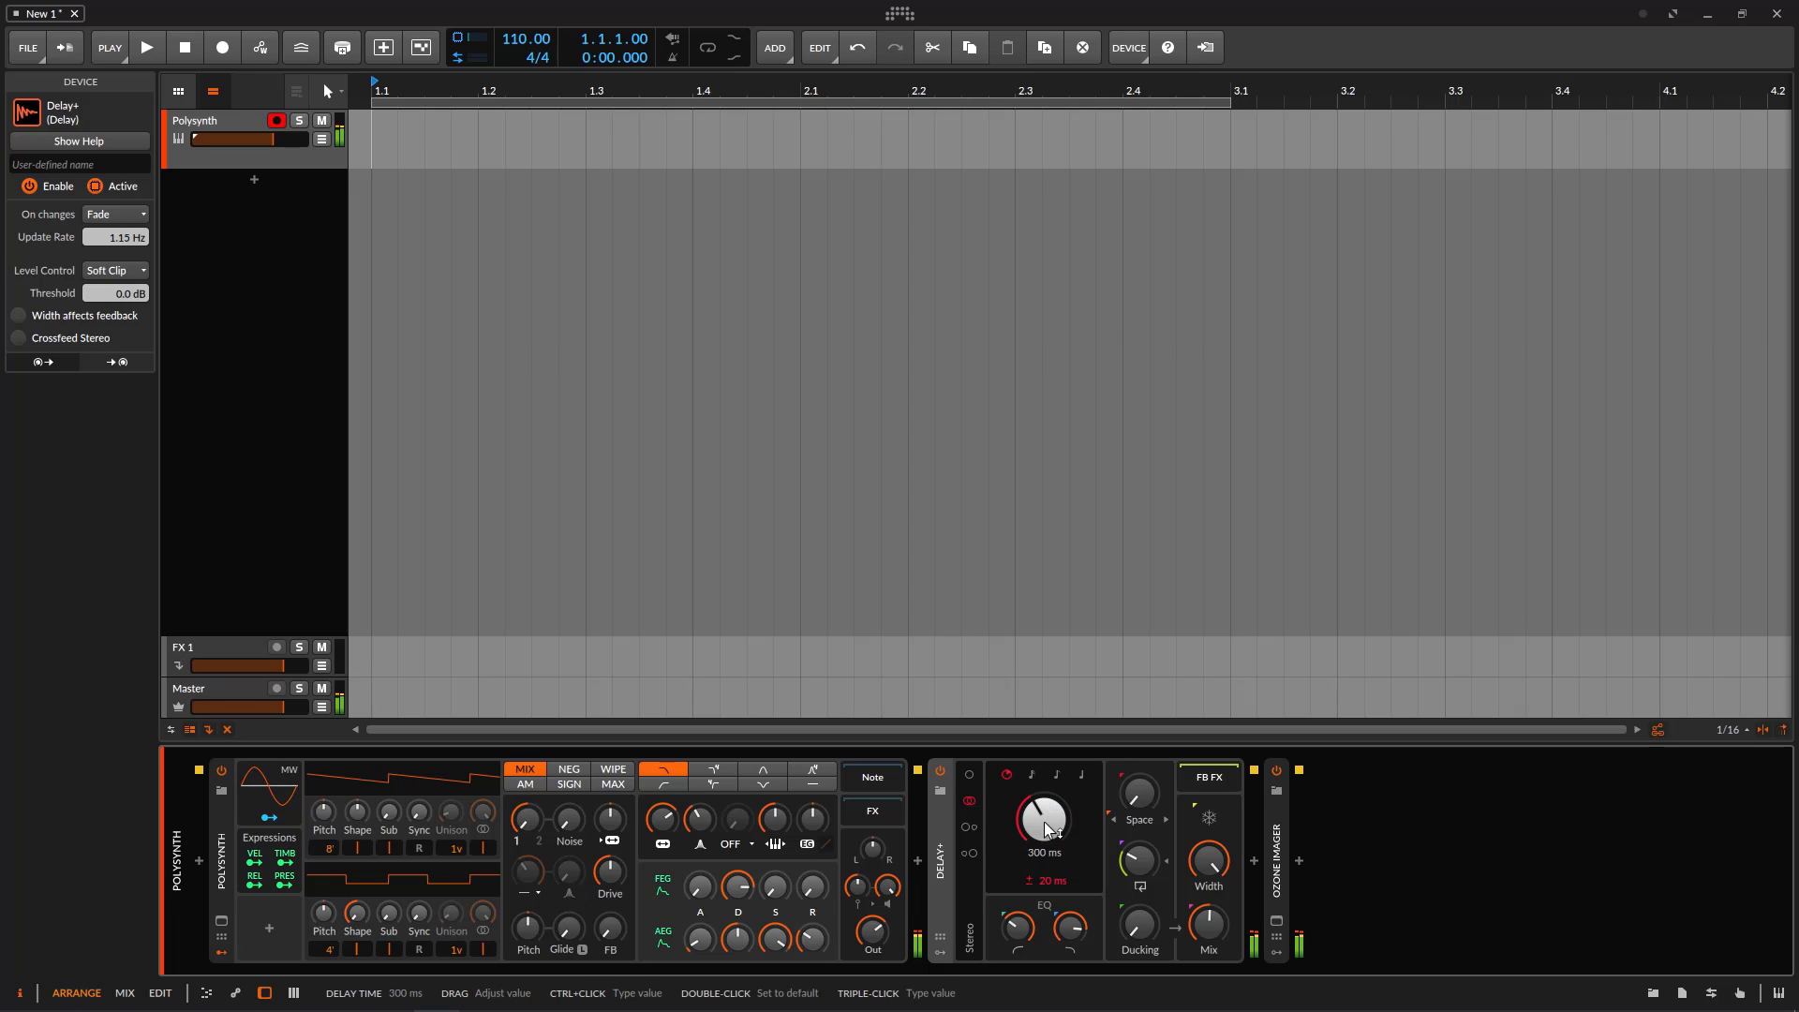
{"action": "double_click", "coordinate": [126, 236]}
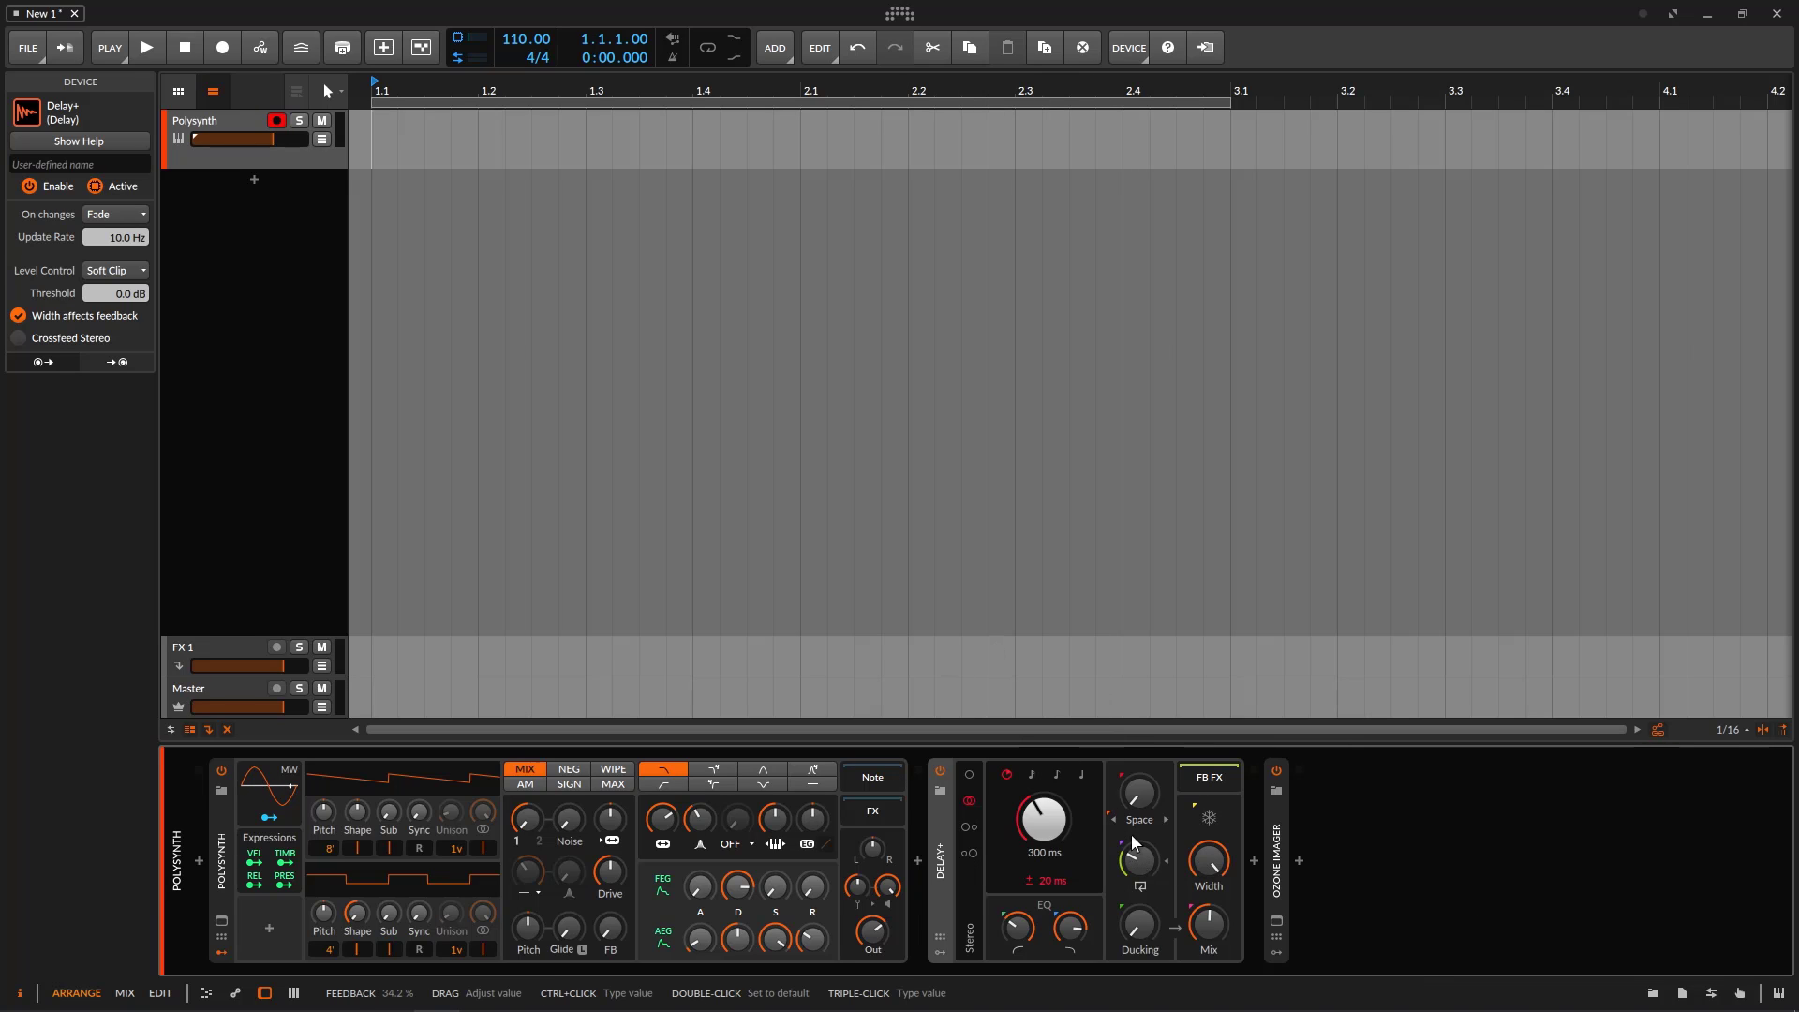
- Toggle the delay's Width affects feedback option to compare both states, leaving it on
{"action": "left_click", "coordinate": [31, 319]}
{"action": "left_click", "coordinate": [20, 313]}
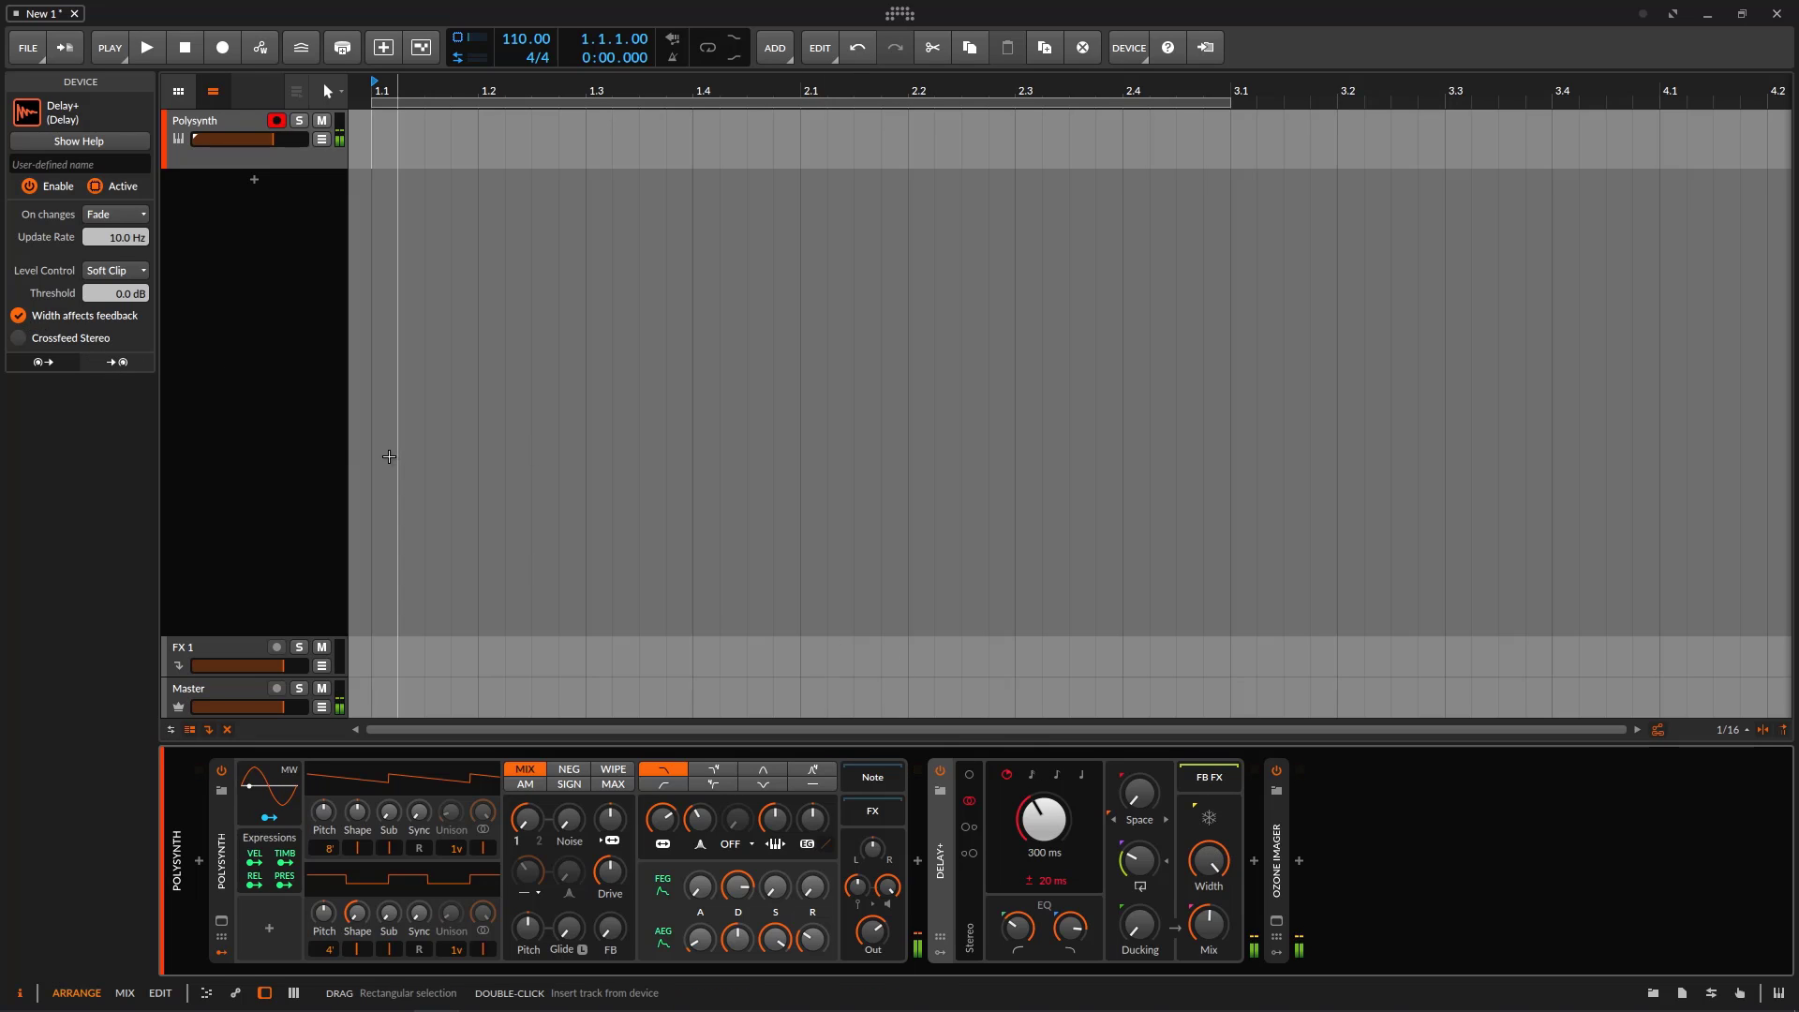
{"action": "left_click", "coordinate": [377, 450]}
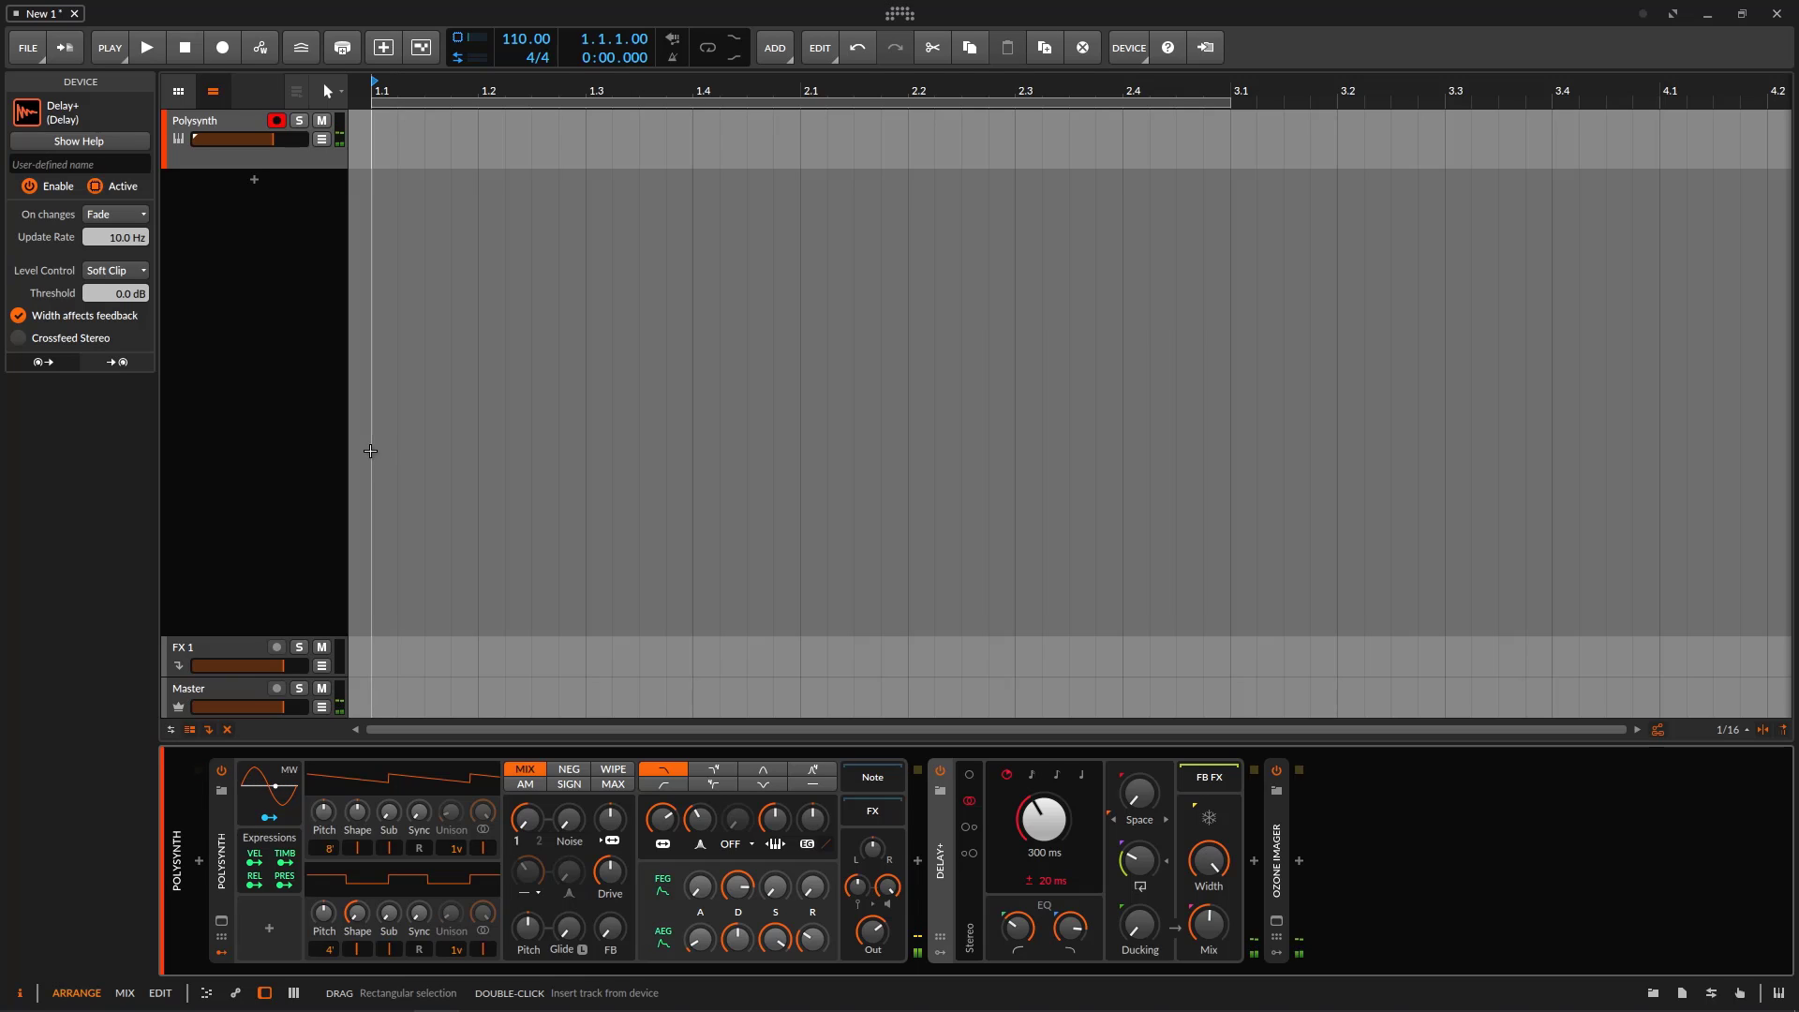
{"action": "left_click", "coordinate": [21, 319]}
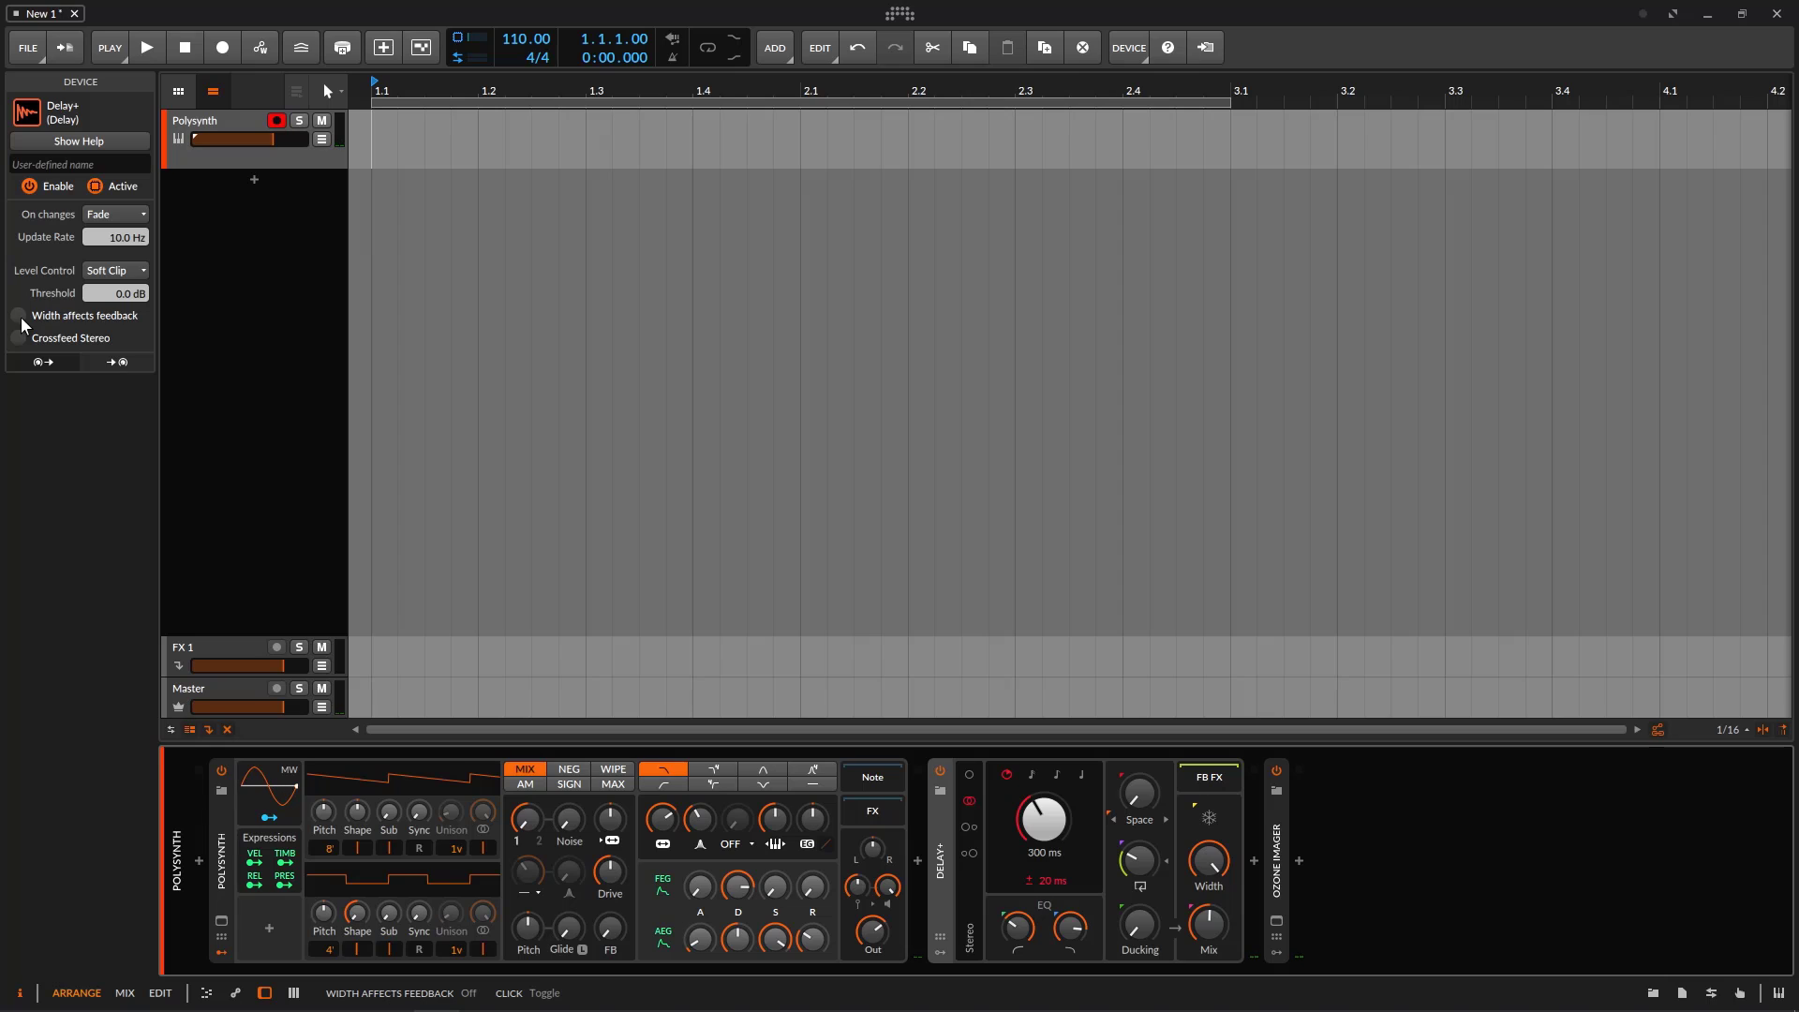
{"action": "left_click", "coordinate": [21, 319]}
- Narrow the delay's stereo width, raise the feedback a little and turn off Width affects feedback
{"action": "mouse_move", "coordinate": [1209, 853]}
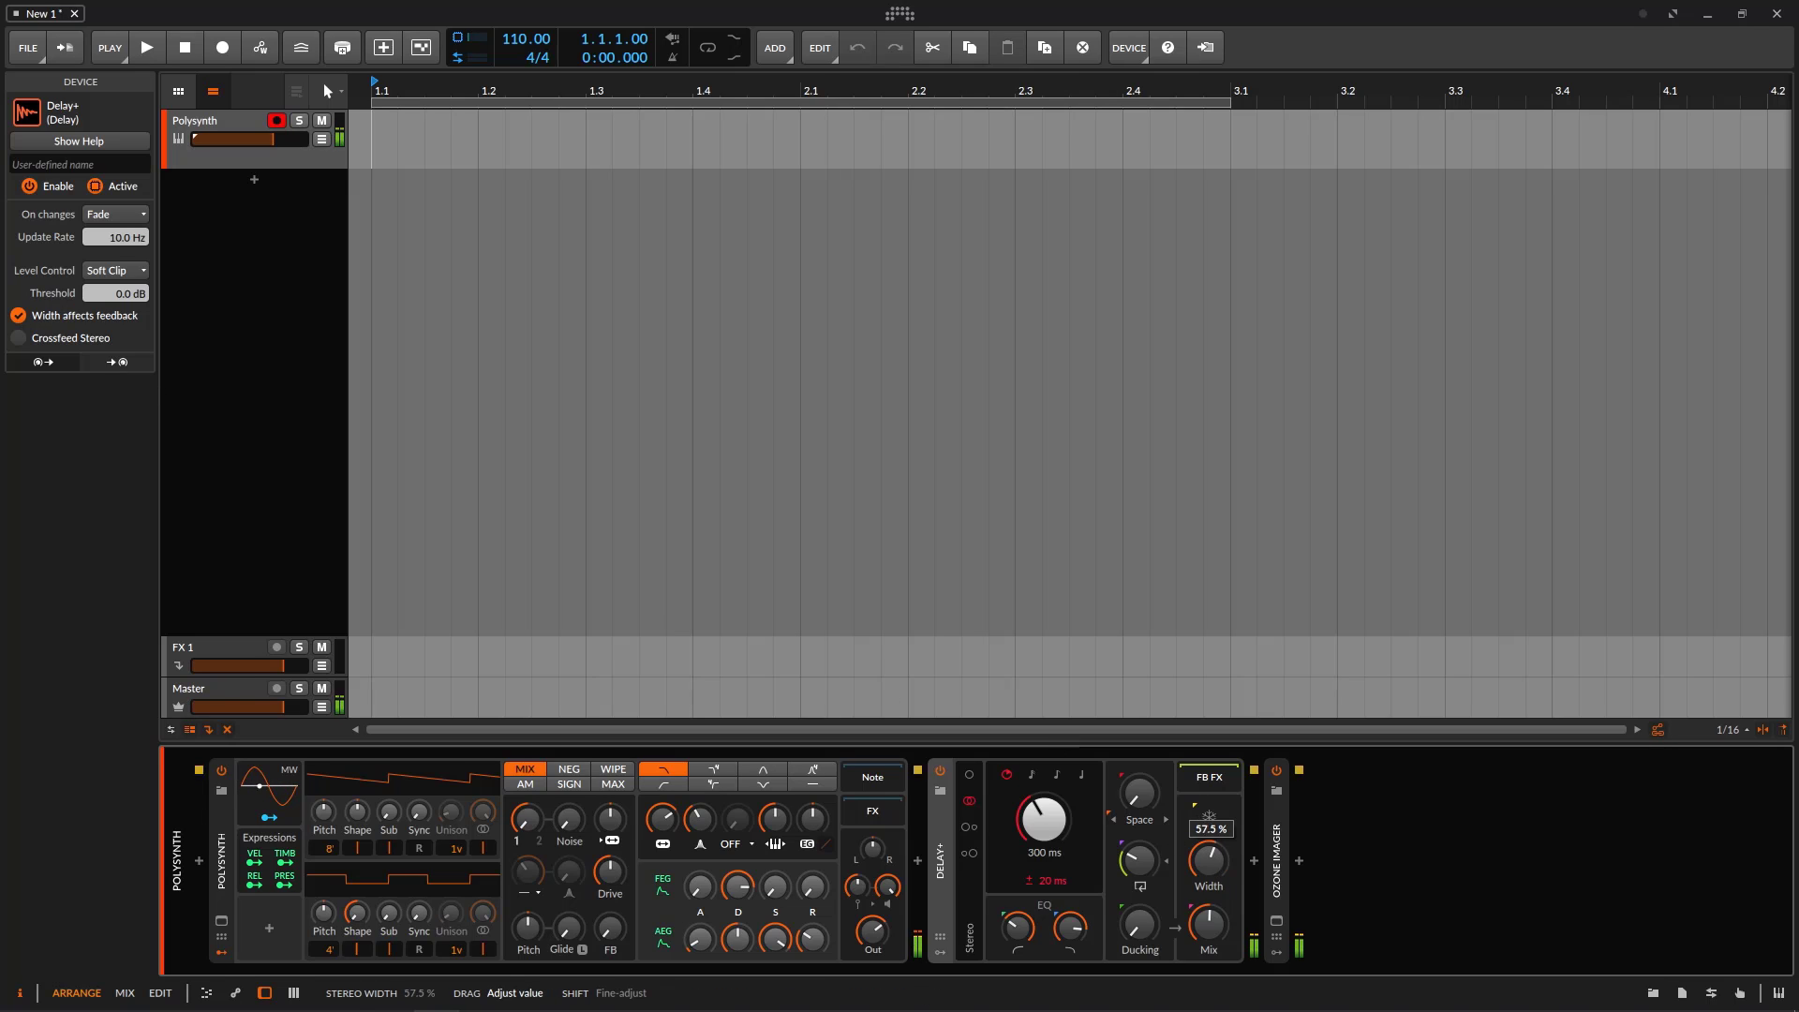
{"action": "left_click_drag", "start_coordinate": [1209, 857], "coordinate": [1148, 815]}
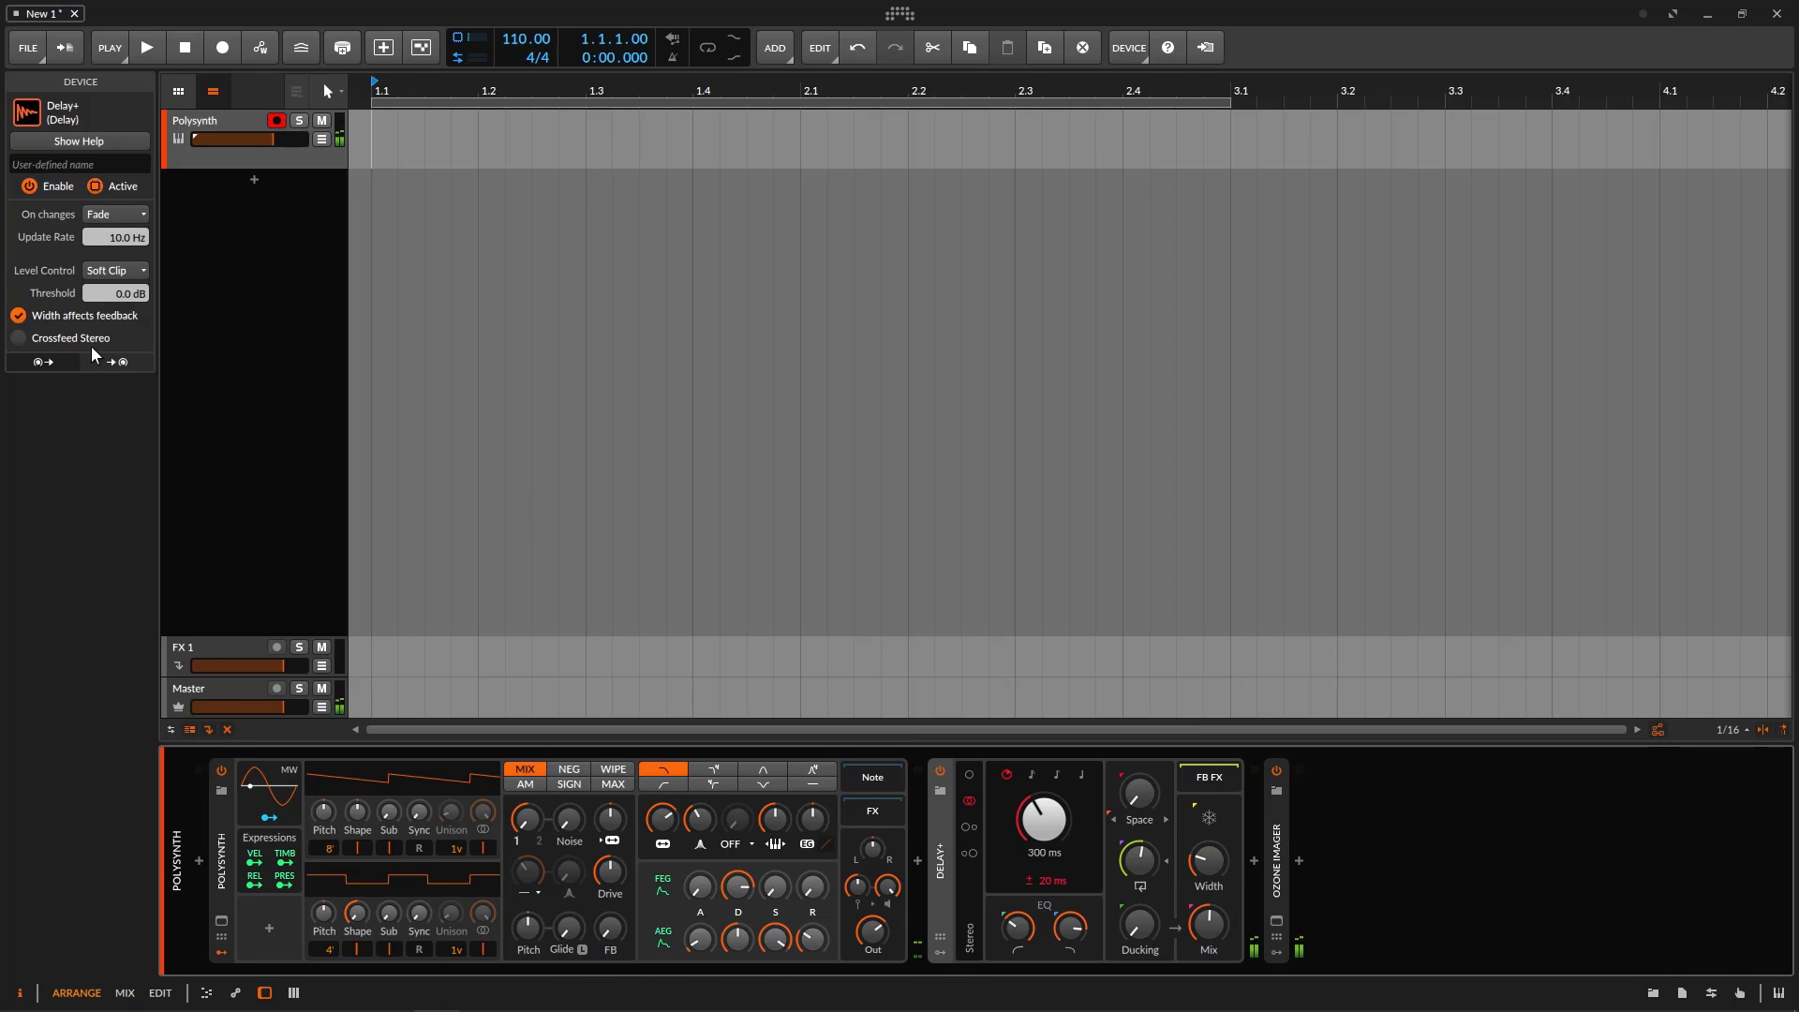
{"action": "left_click", "coordinate": [19, 316]}
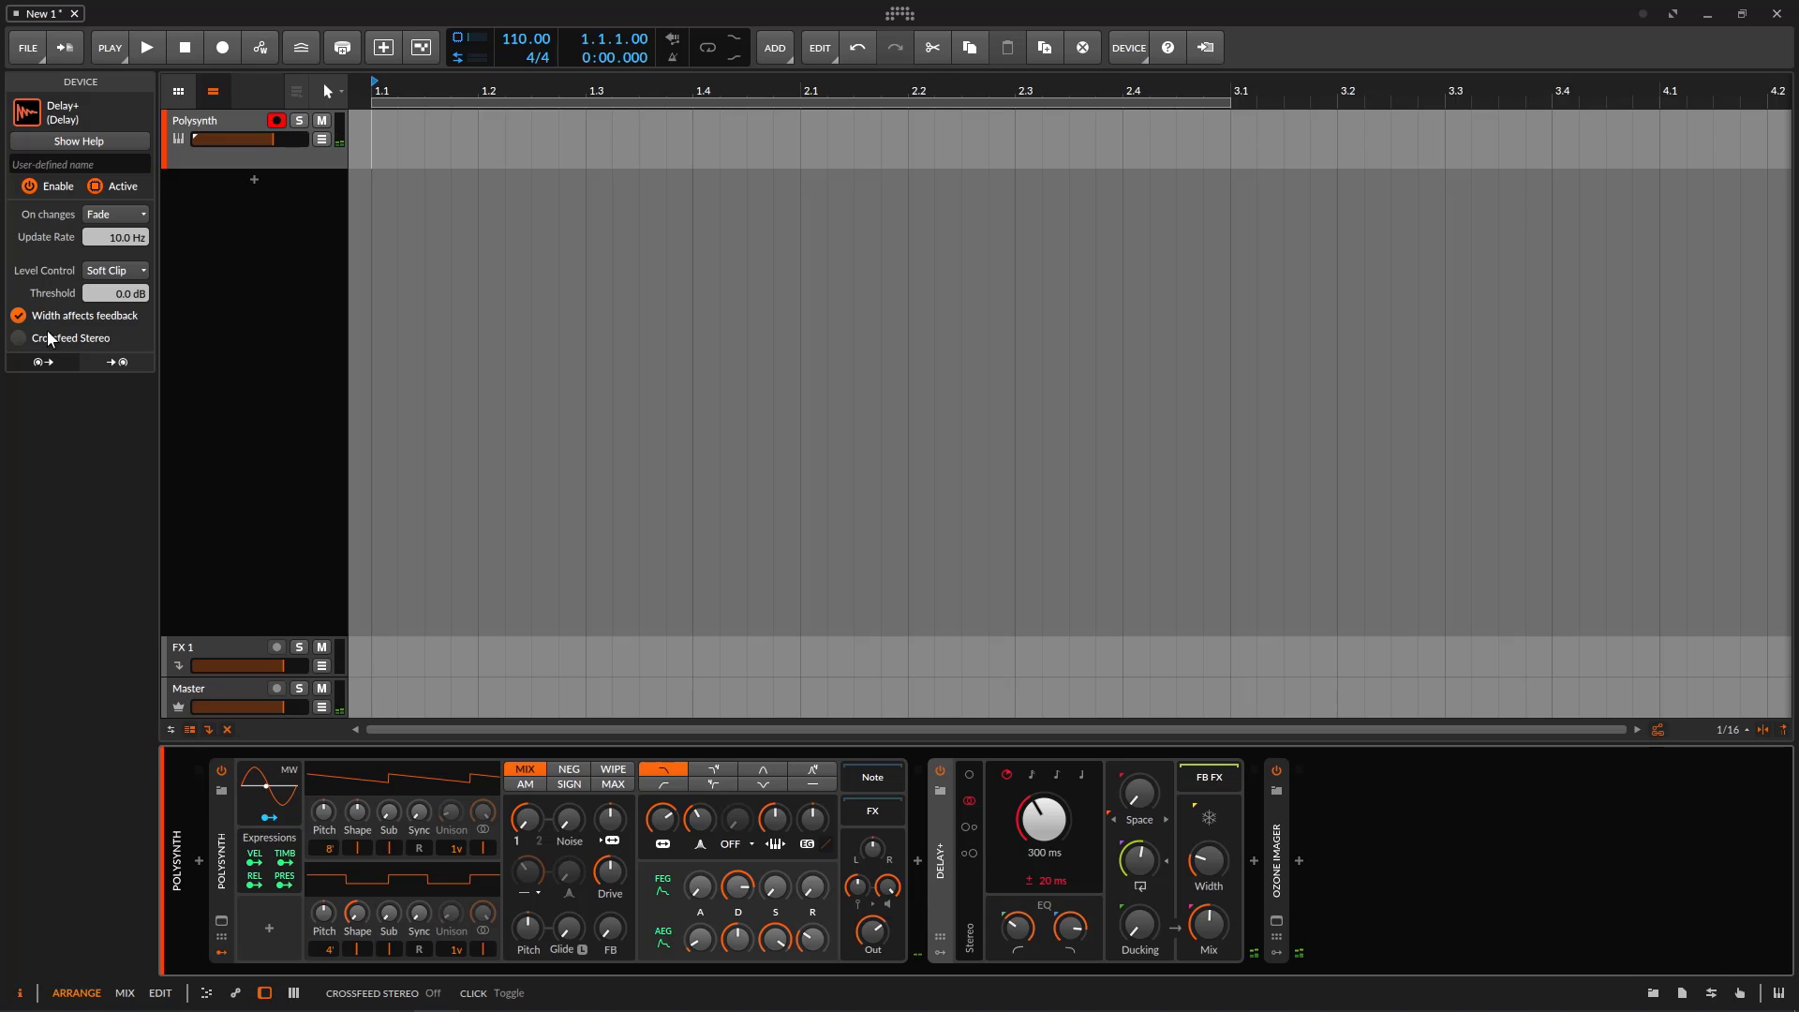
{"action": "left_click", "coordinate": [50, 318]}
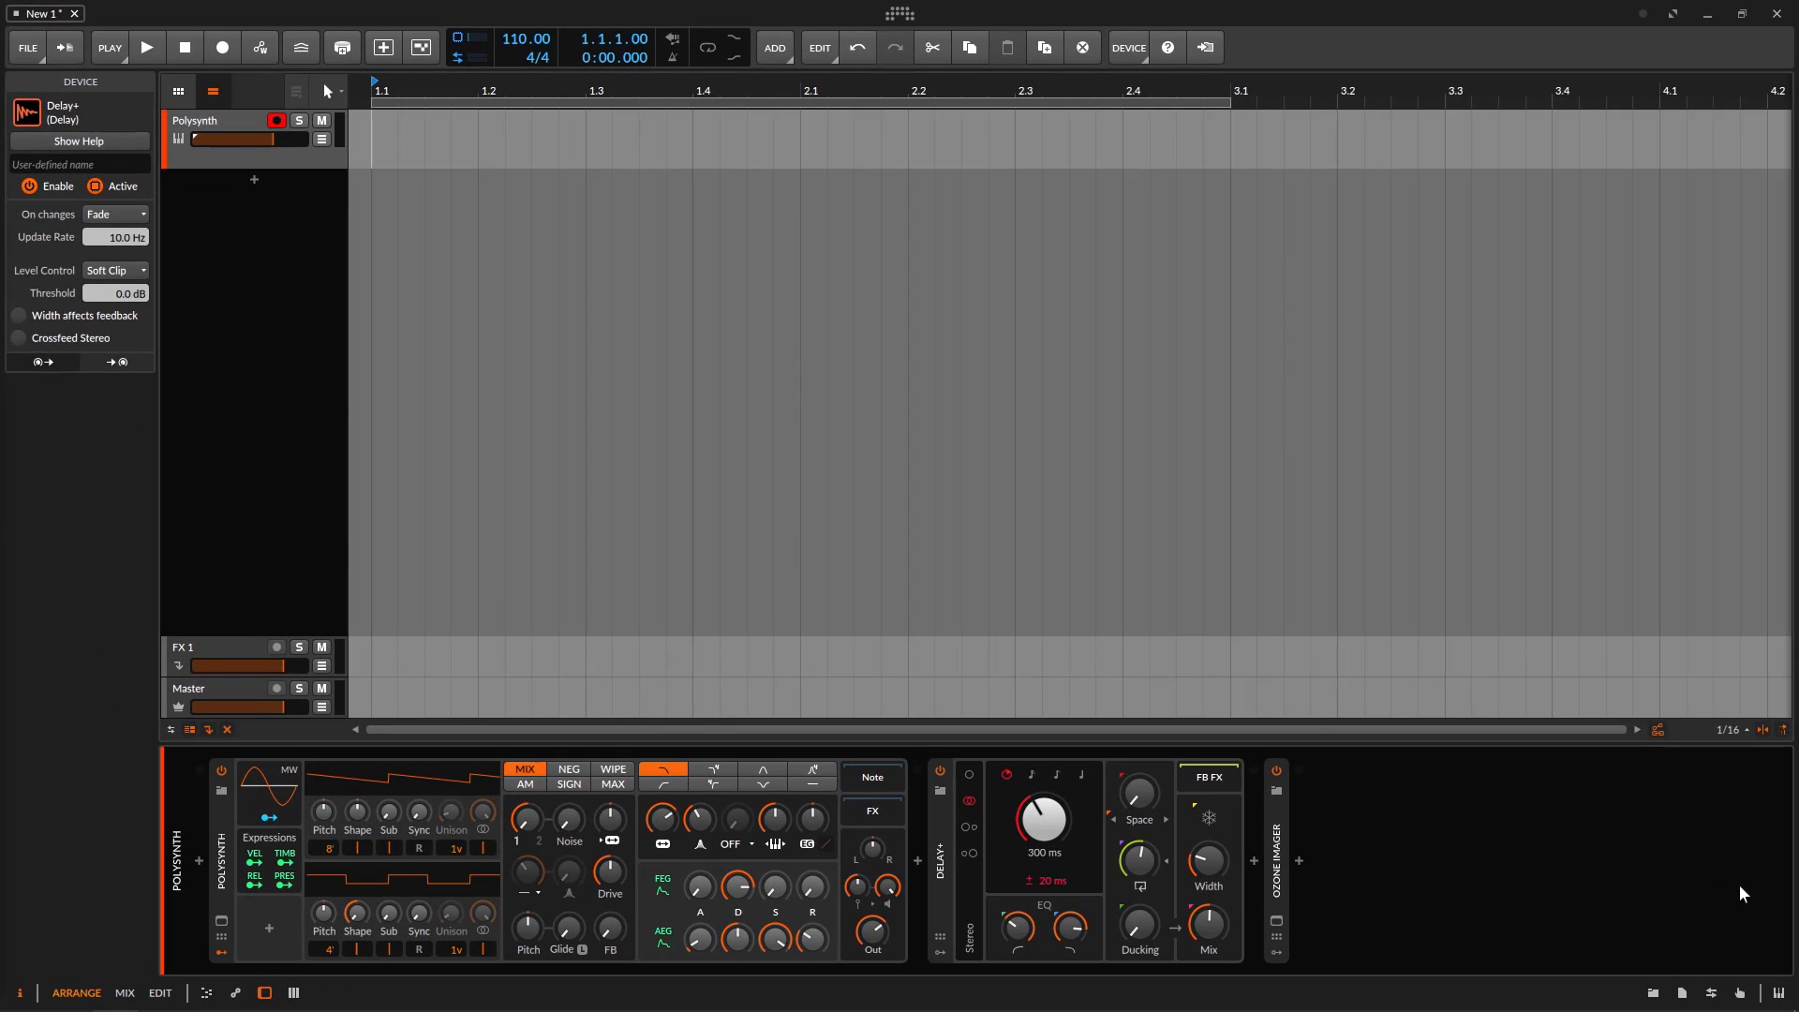
- Search the device browser for "delay" and add a Delay-2 device after Ozone Imager
{"action": "left_click", "coordinate": [1653, 992]}
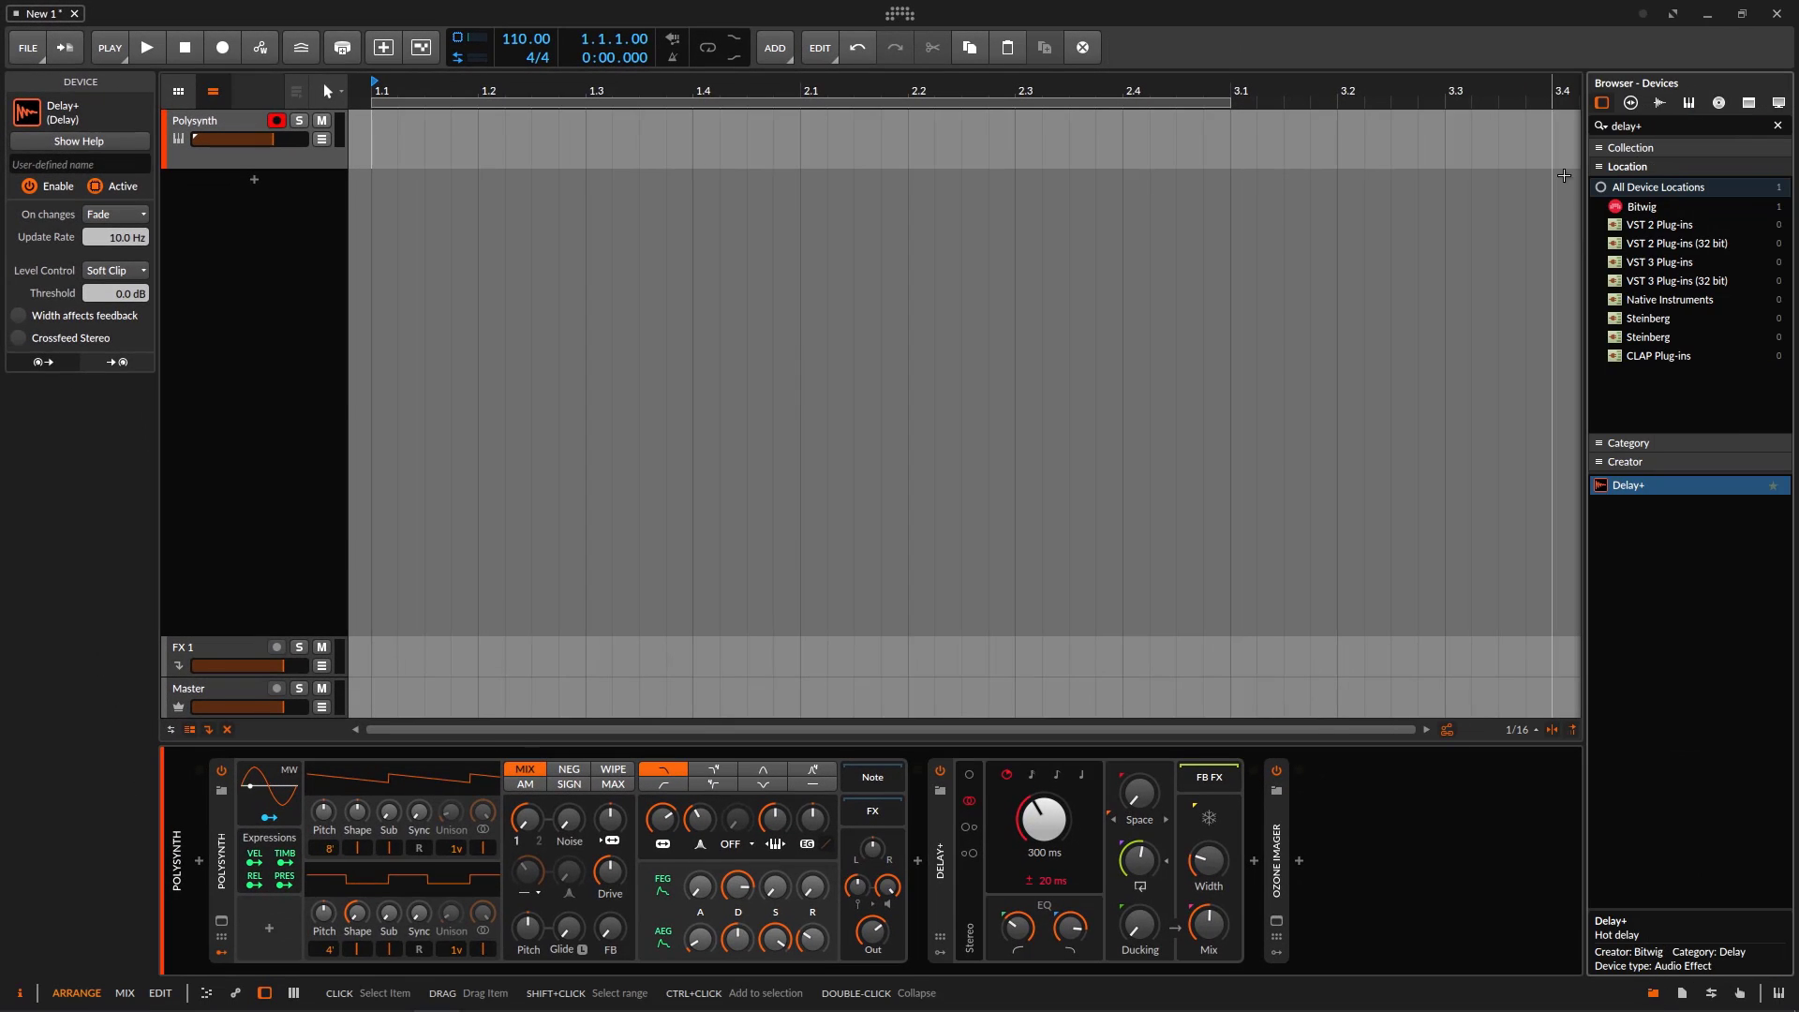
{"action": "left_click", "coordinate": [1657, 131]}
{"action": "type", "text": "delay"}
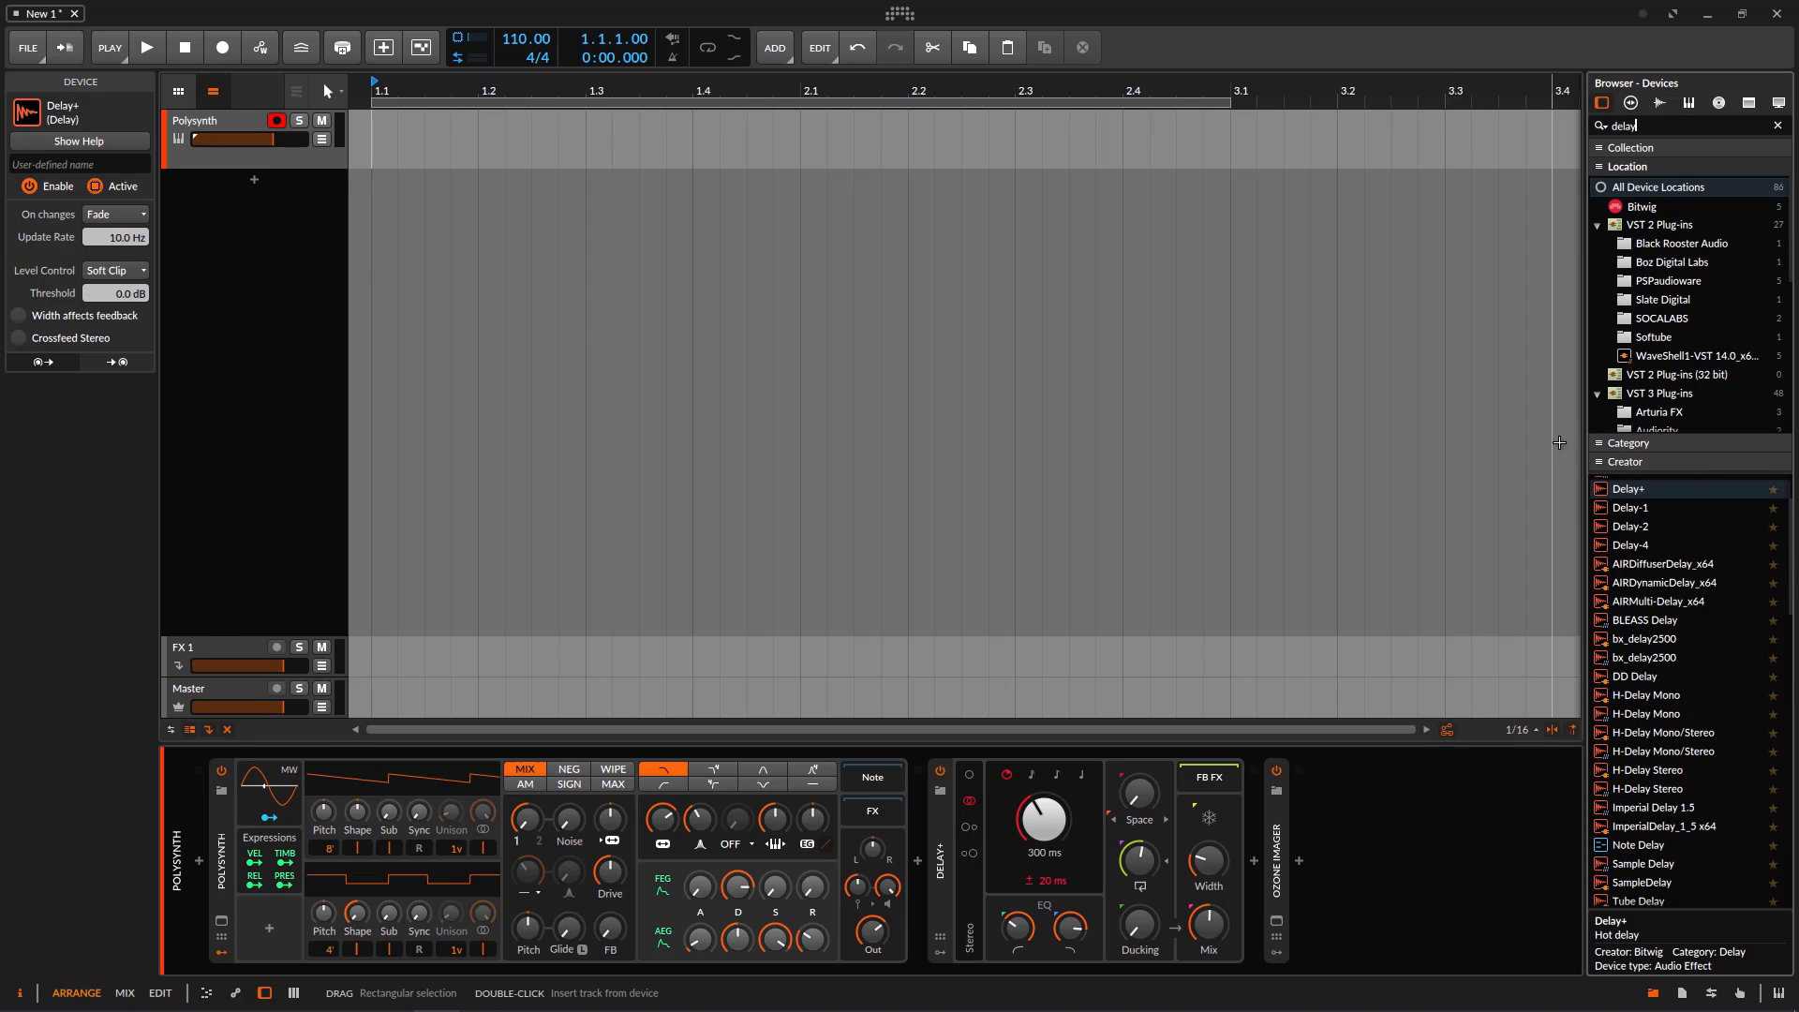
{"action": "left_click", "coordinate": [1642, 523]}
{"action": "double_click", "coordinate": [1415, 870]}
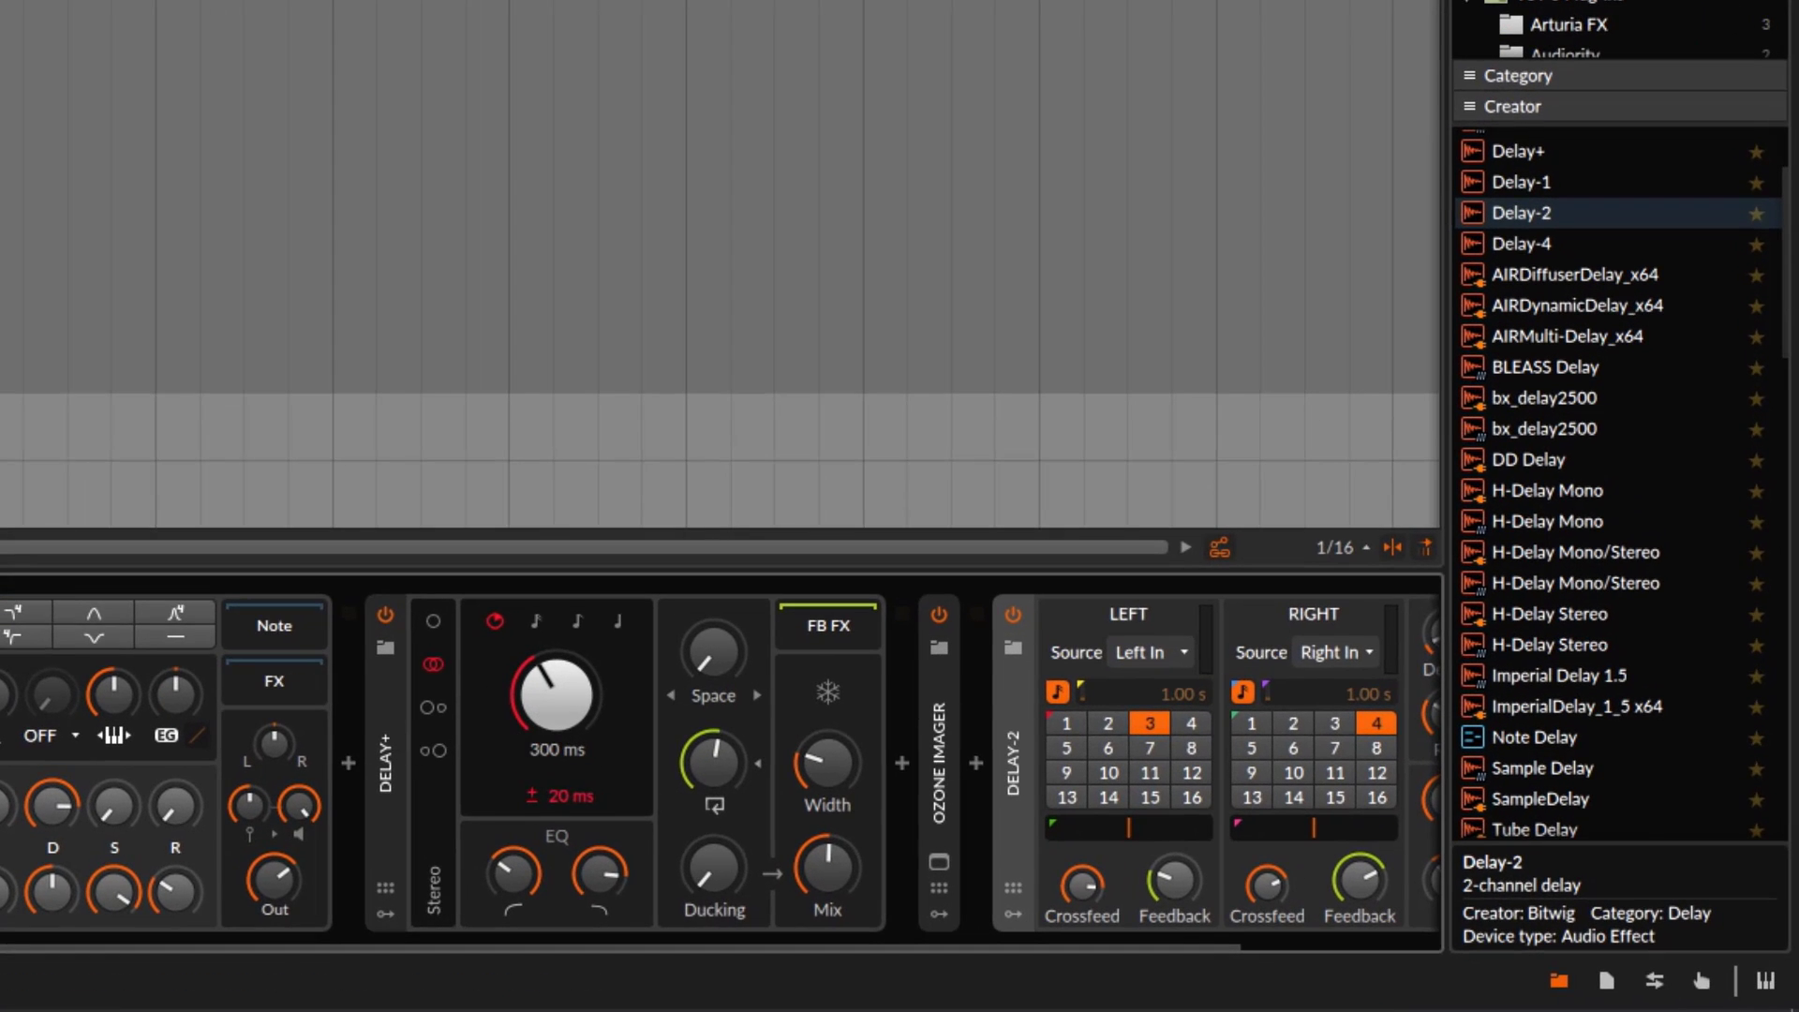
- Delete the Delay-2 device from the chain and reselect Delay+
{"action": "left_click", "coordinate": [390, 739]}
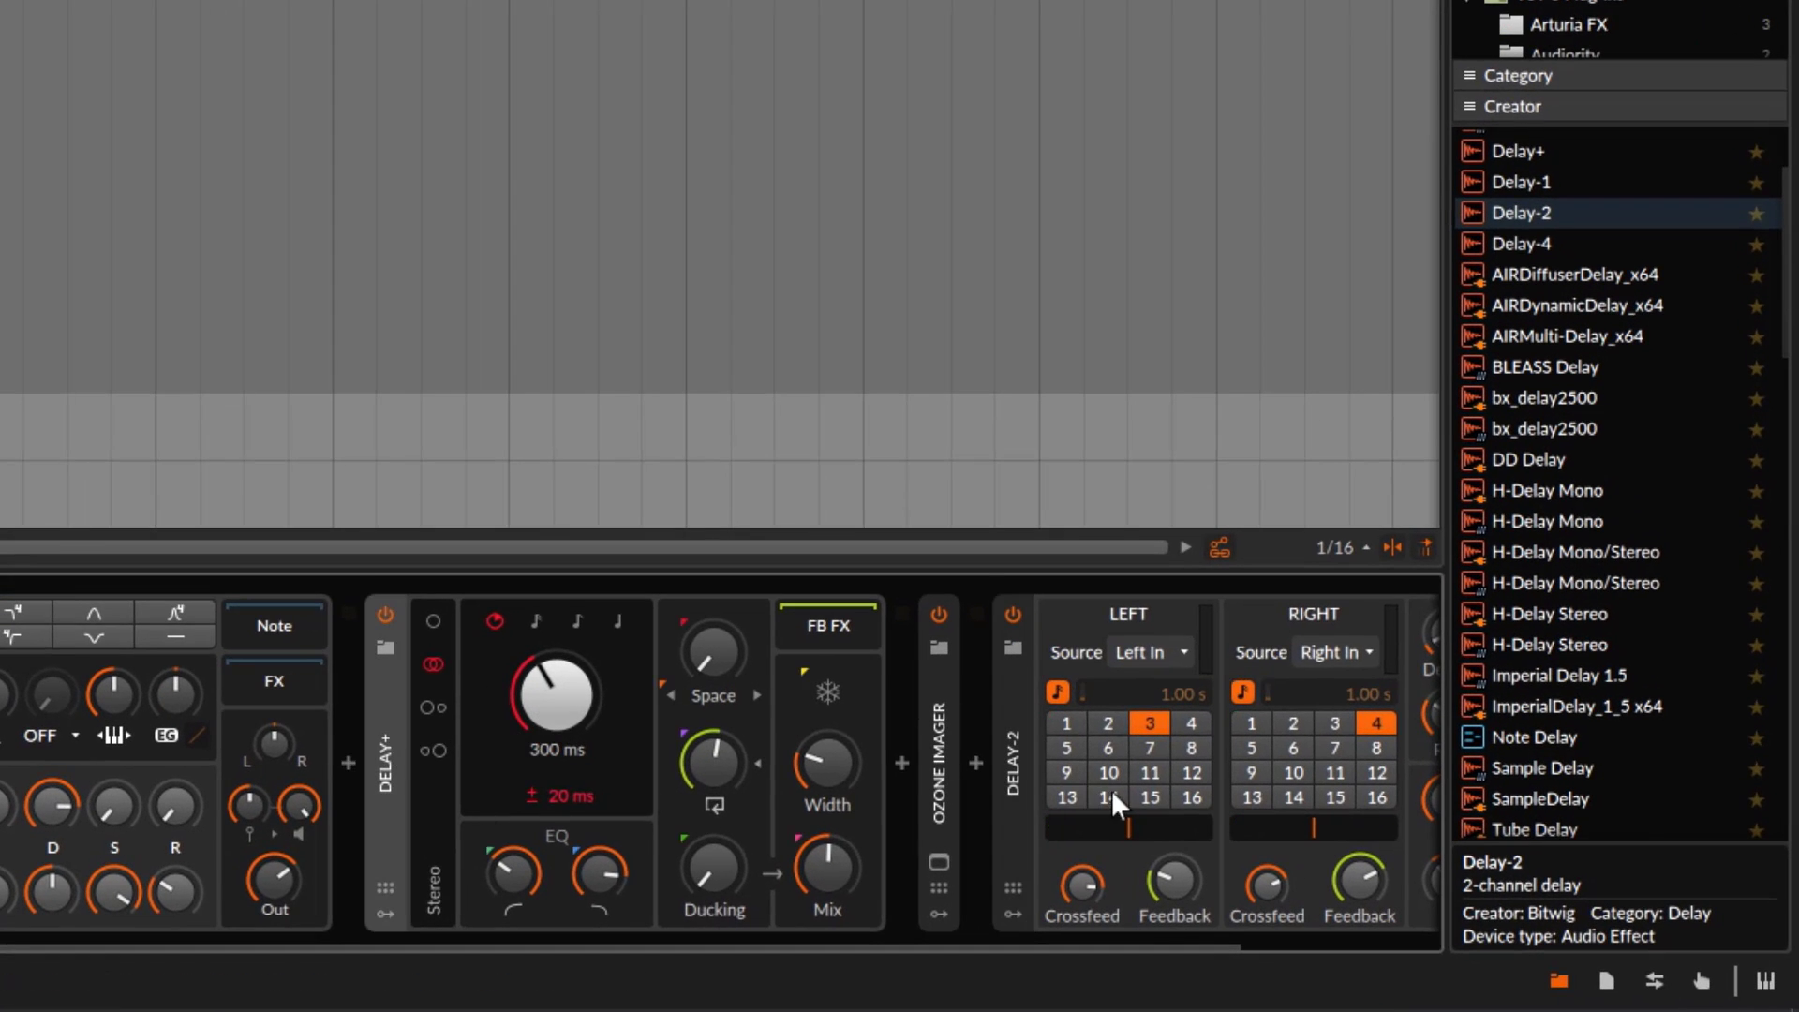
{"action": "left_click", "coordinate": [1010, 750]}
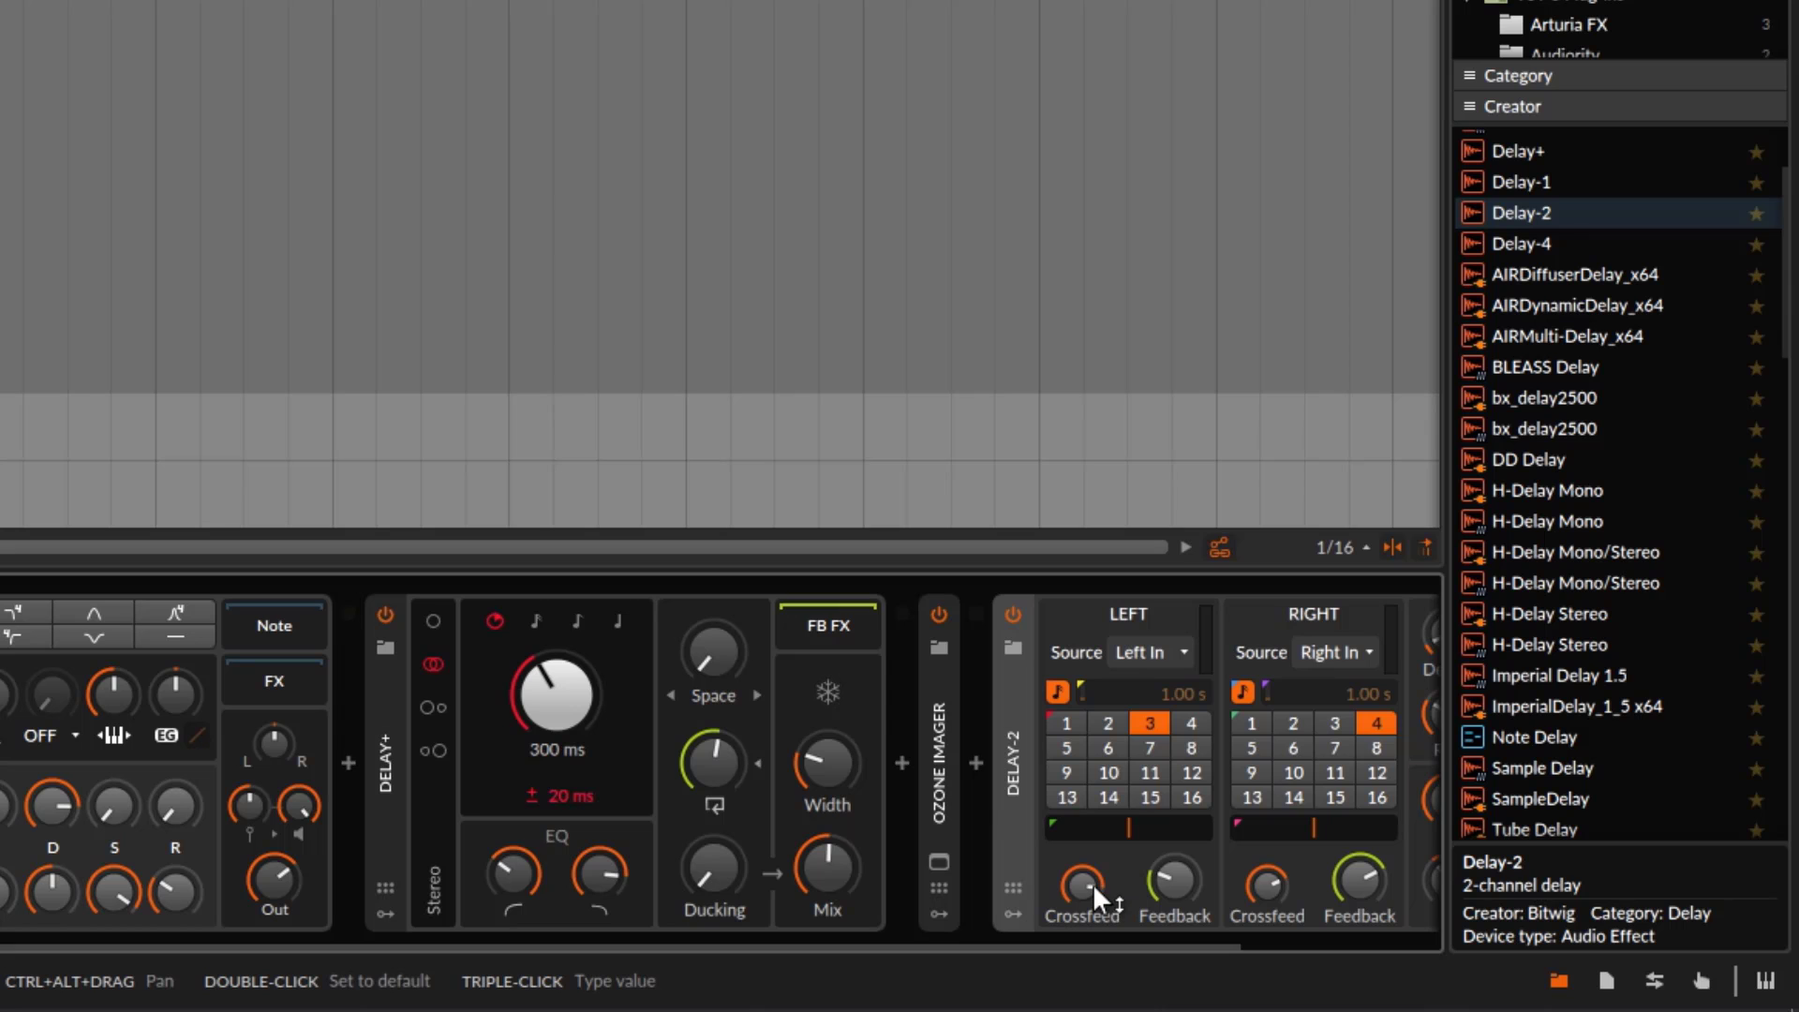
{"action": "key", "text": "Delete"}
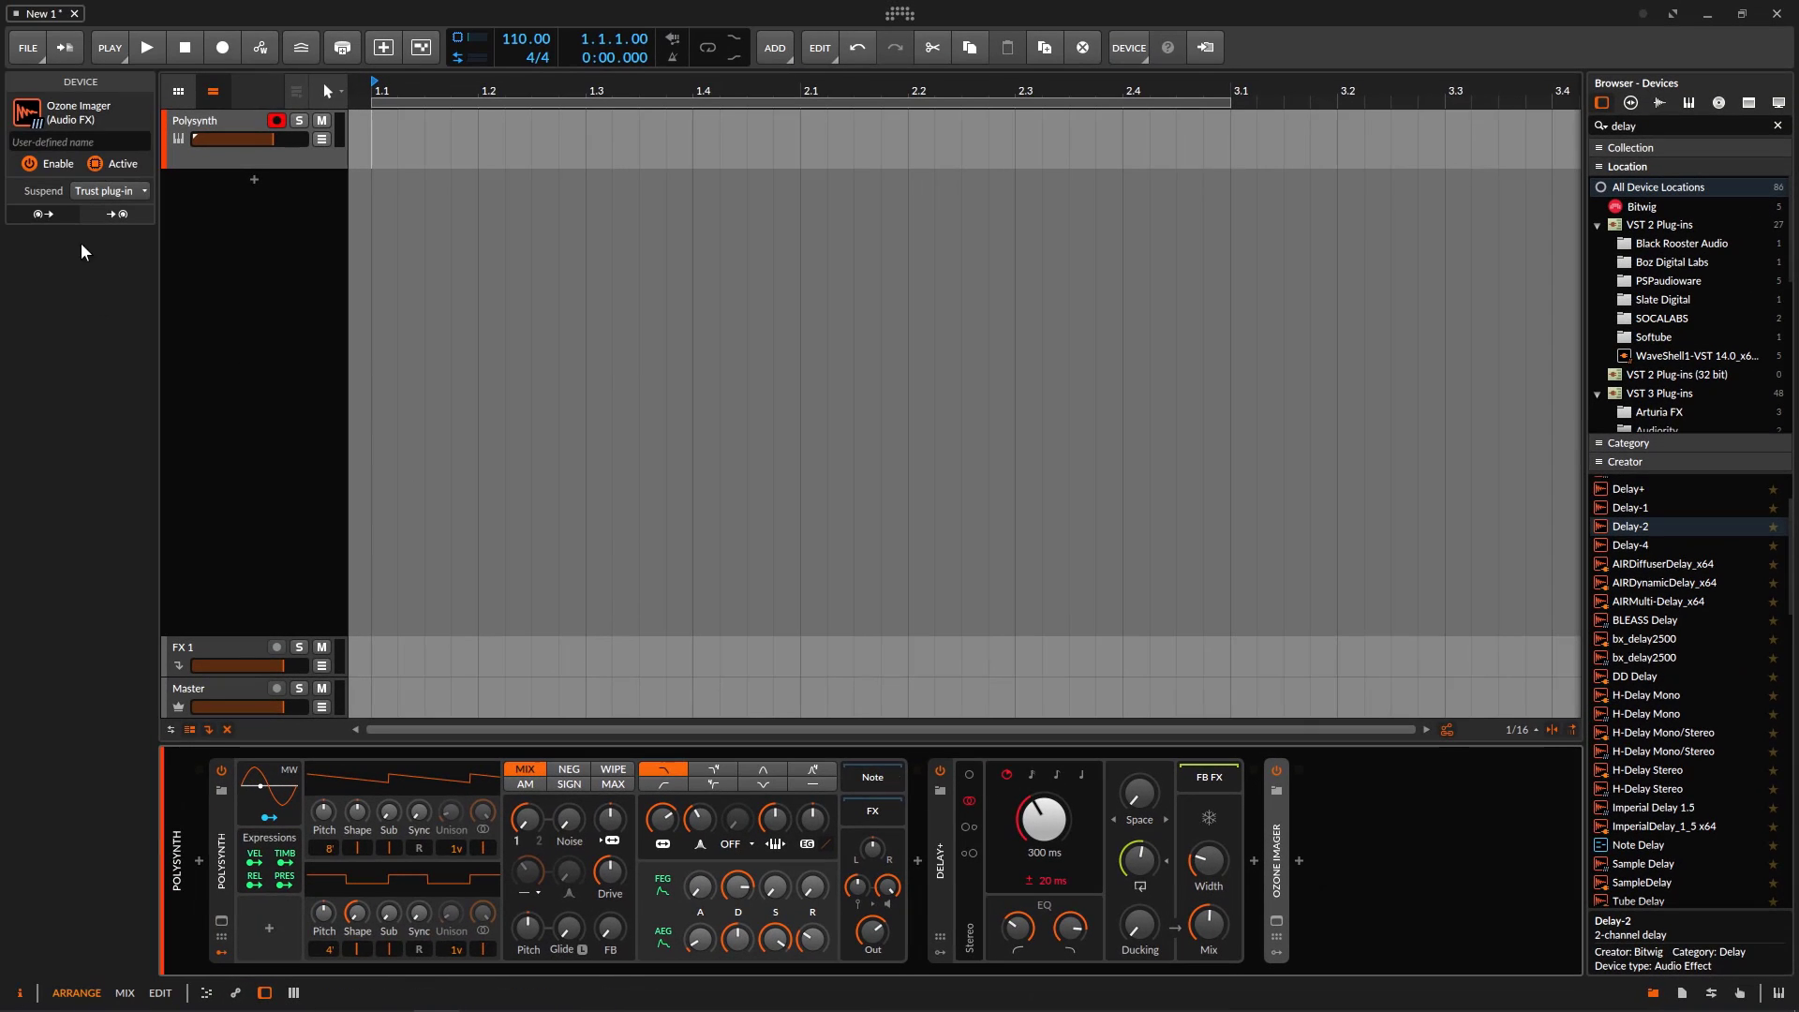
{"action": "left_click", "coordinate": [935, 824]}
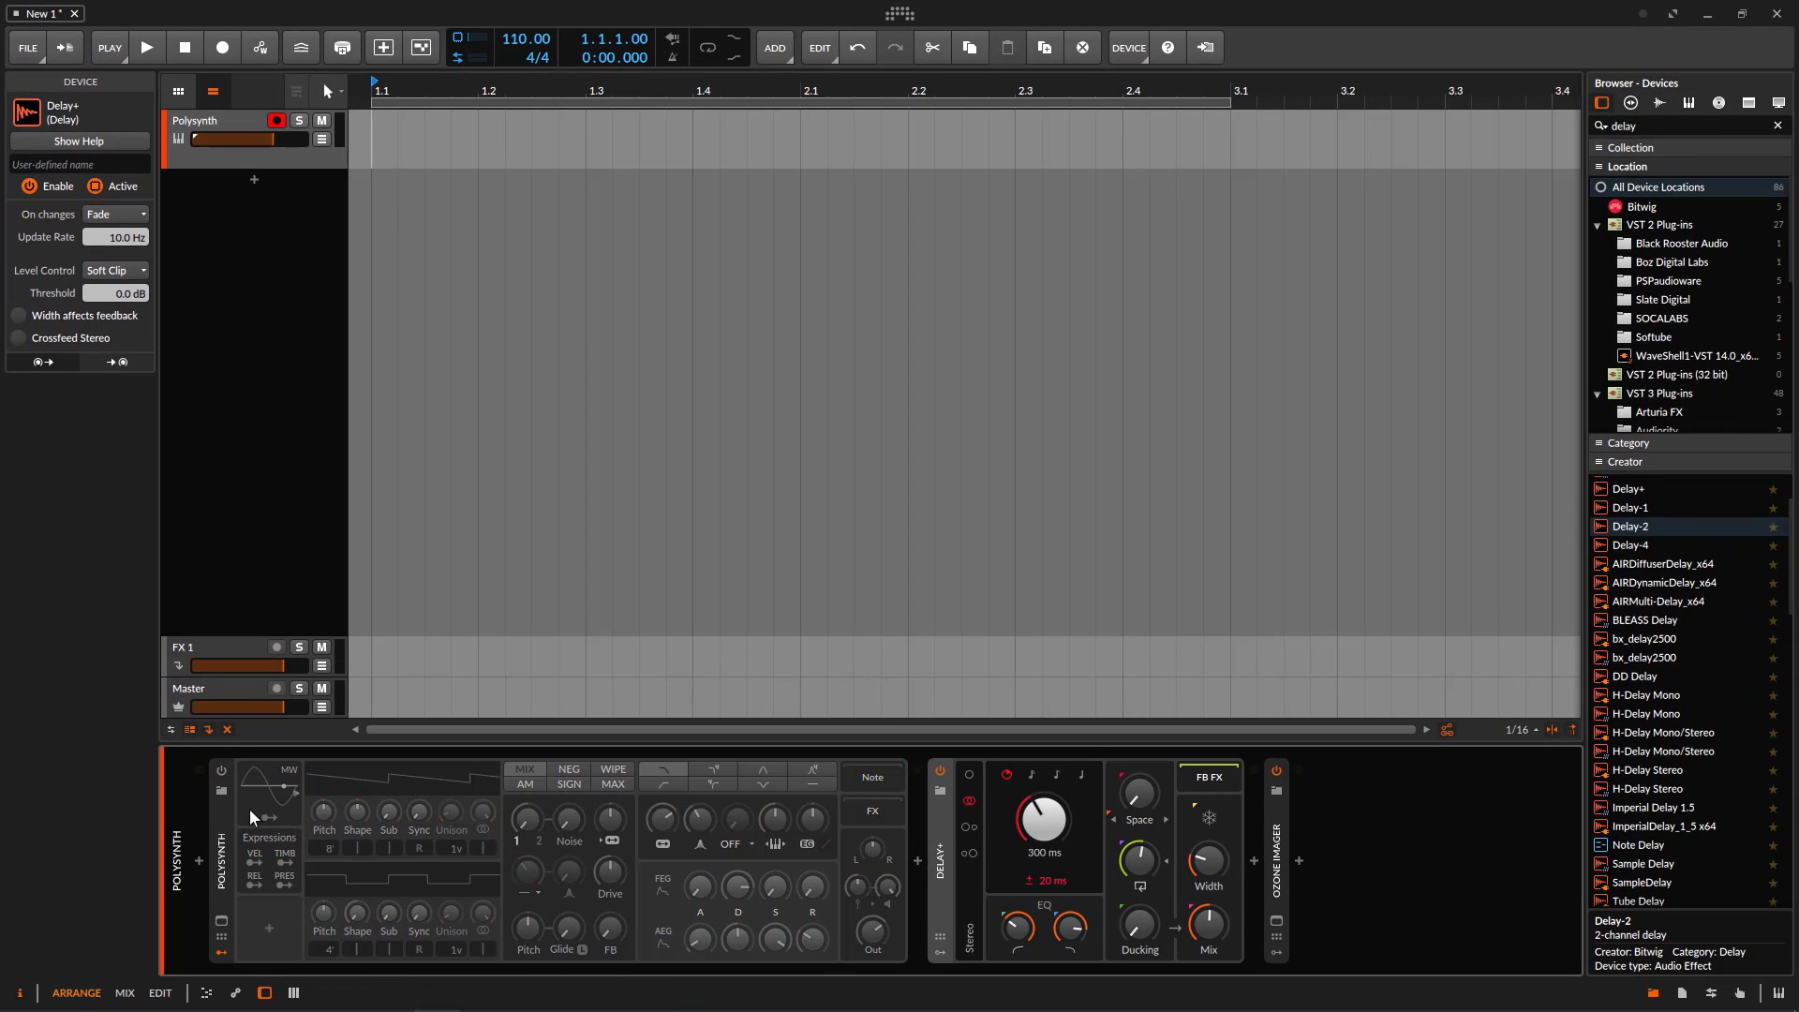
- Collapse Polysynth, search the devices for "test" and insert a Test Tone before Delay+, with its gain at about -36 dB
{"action": "double_click", "coordinate": [217, 822]}
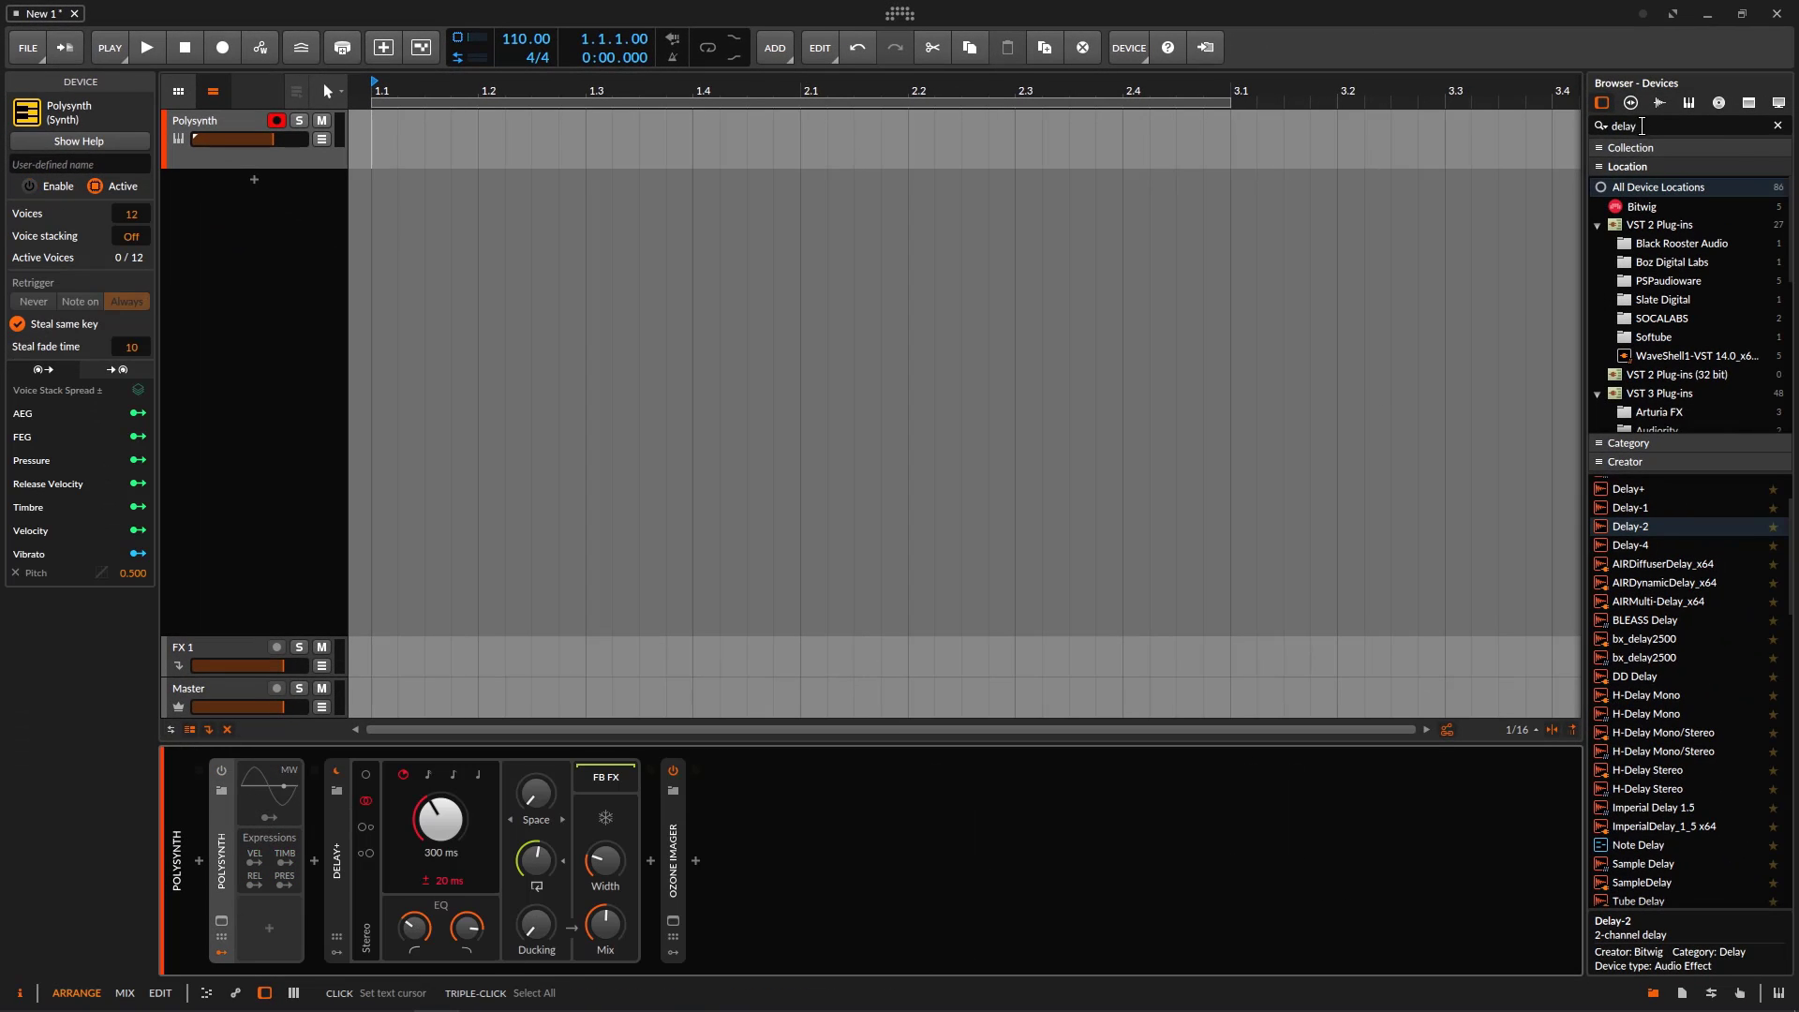
{"action": "left_click_drag", "start_coordinate": [1642, 125], "coordinate": [1474, 122]}
{"action": "type", "text": "test"}
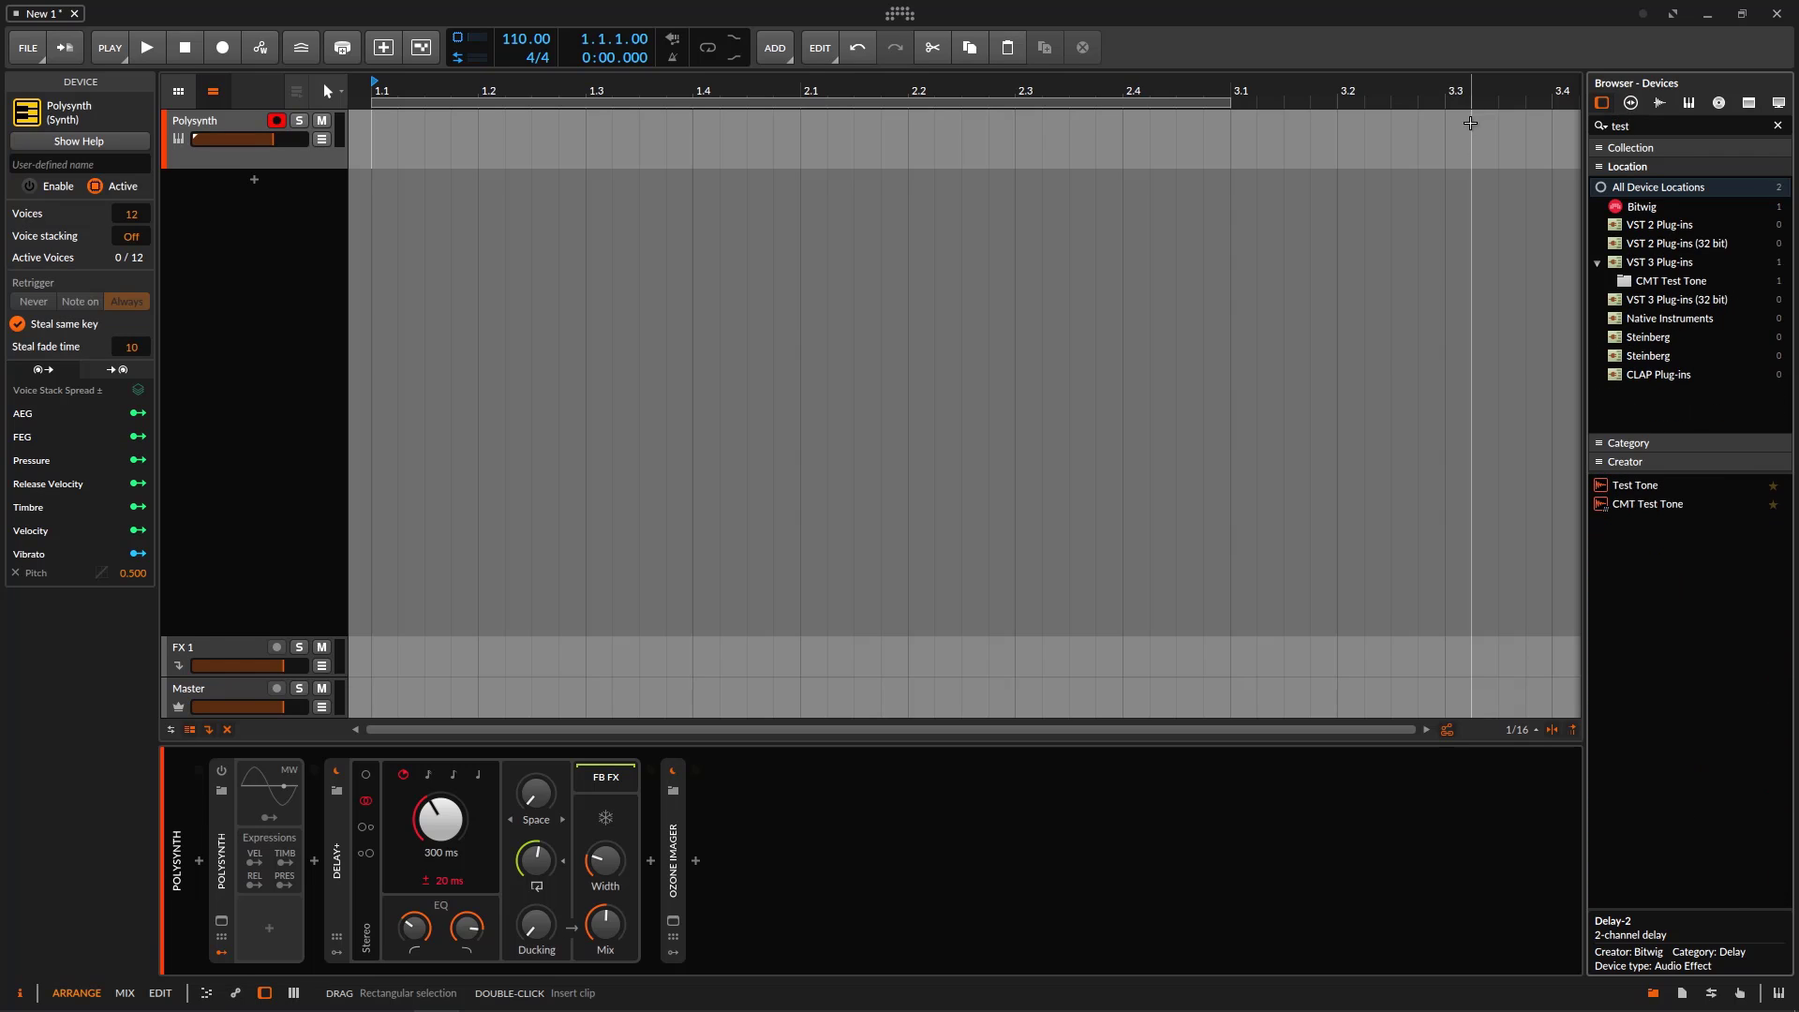
{"action": "mouse_move", "coordinate": [1635, 484]}
{"action": "left_mouse_down"}
{"action": "mouse_move", "coordinate": [469, 844]}
{"action": "mouse_move", "coordinate": [324, 822]}
{"action": "left_mouse_up"}
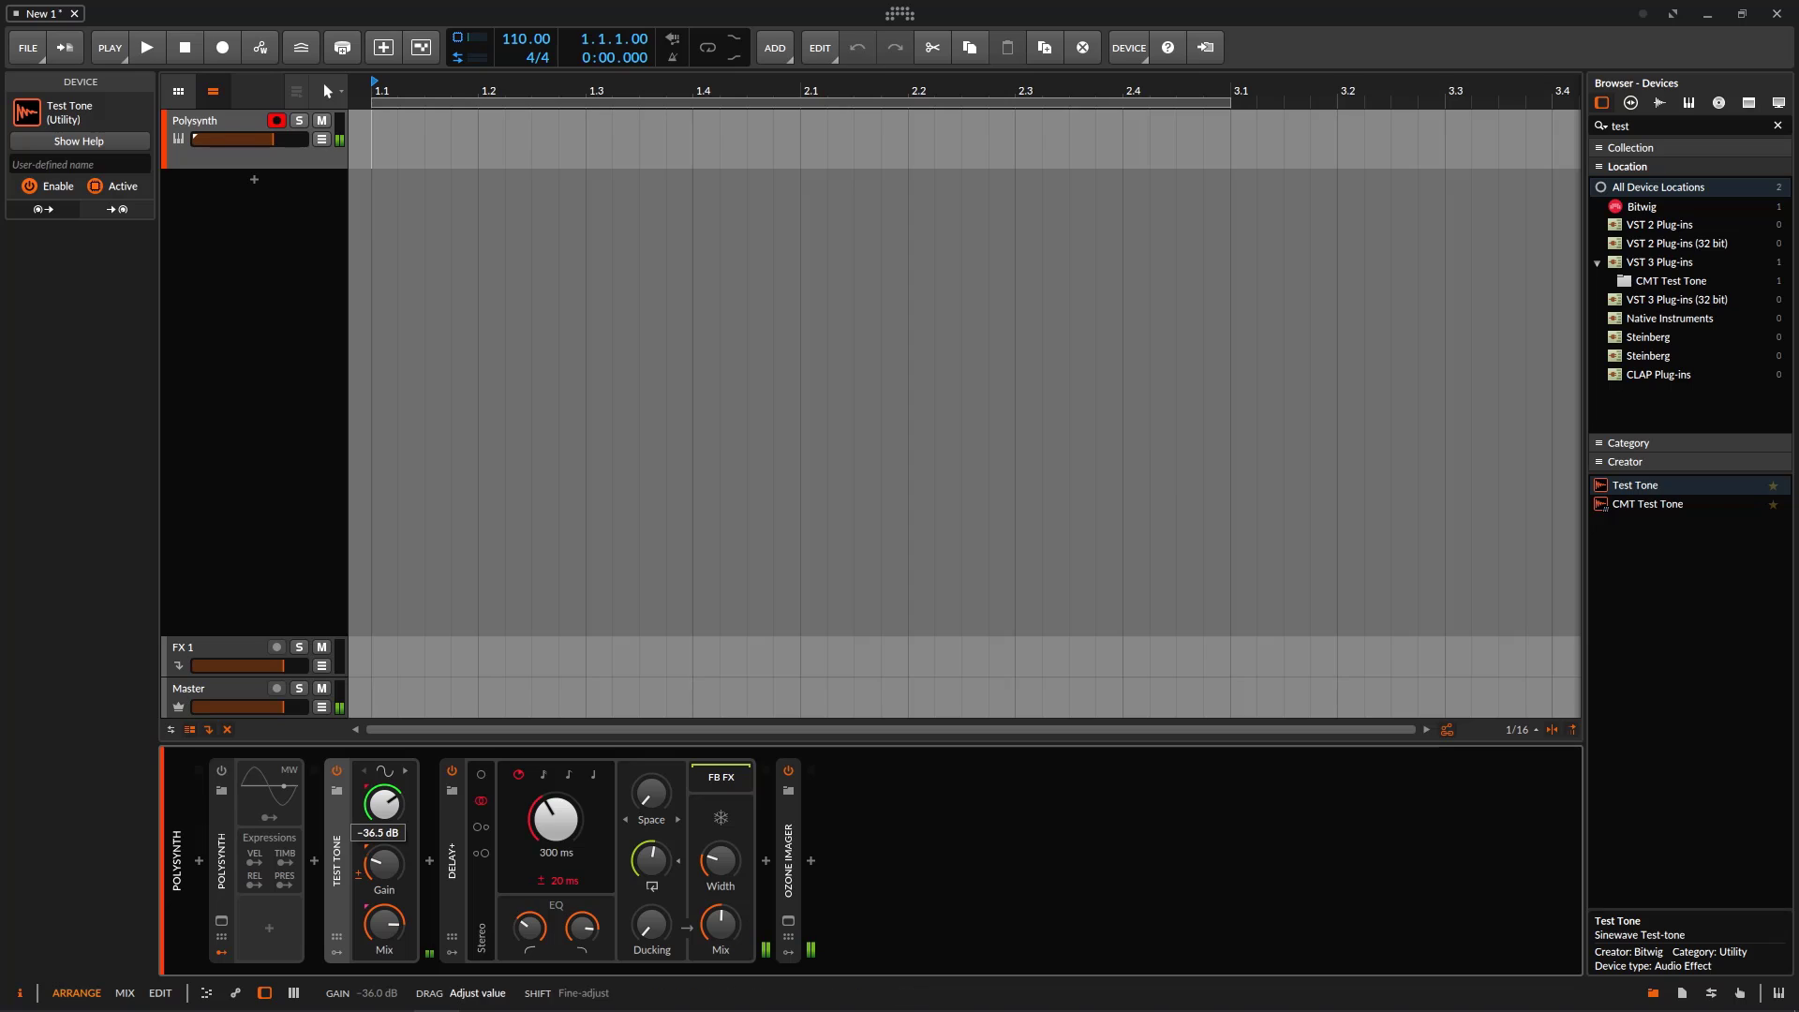
{"action": "left_click_drag", "start_coordinate": [383, 864], "coordinate": [383, 860]}
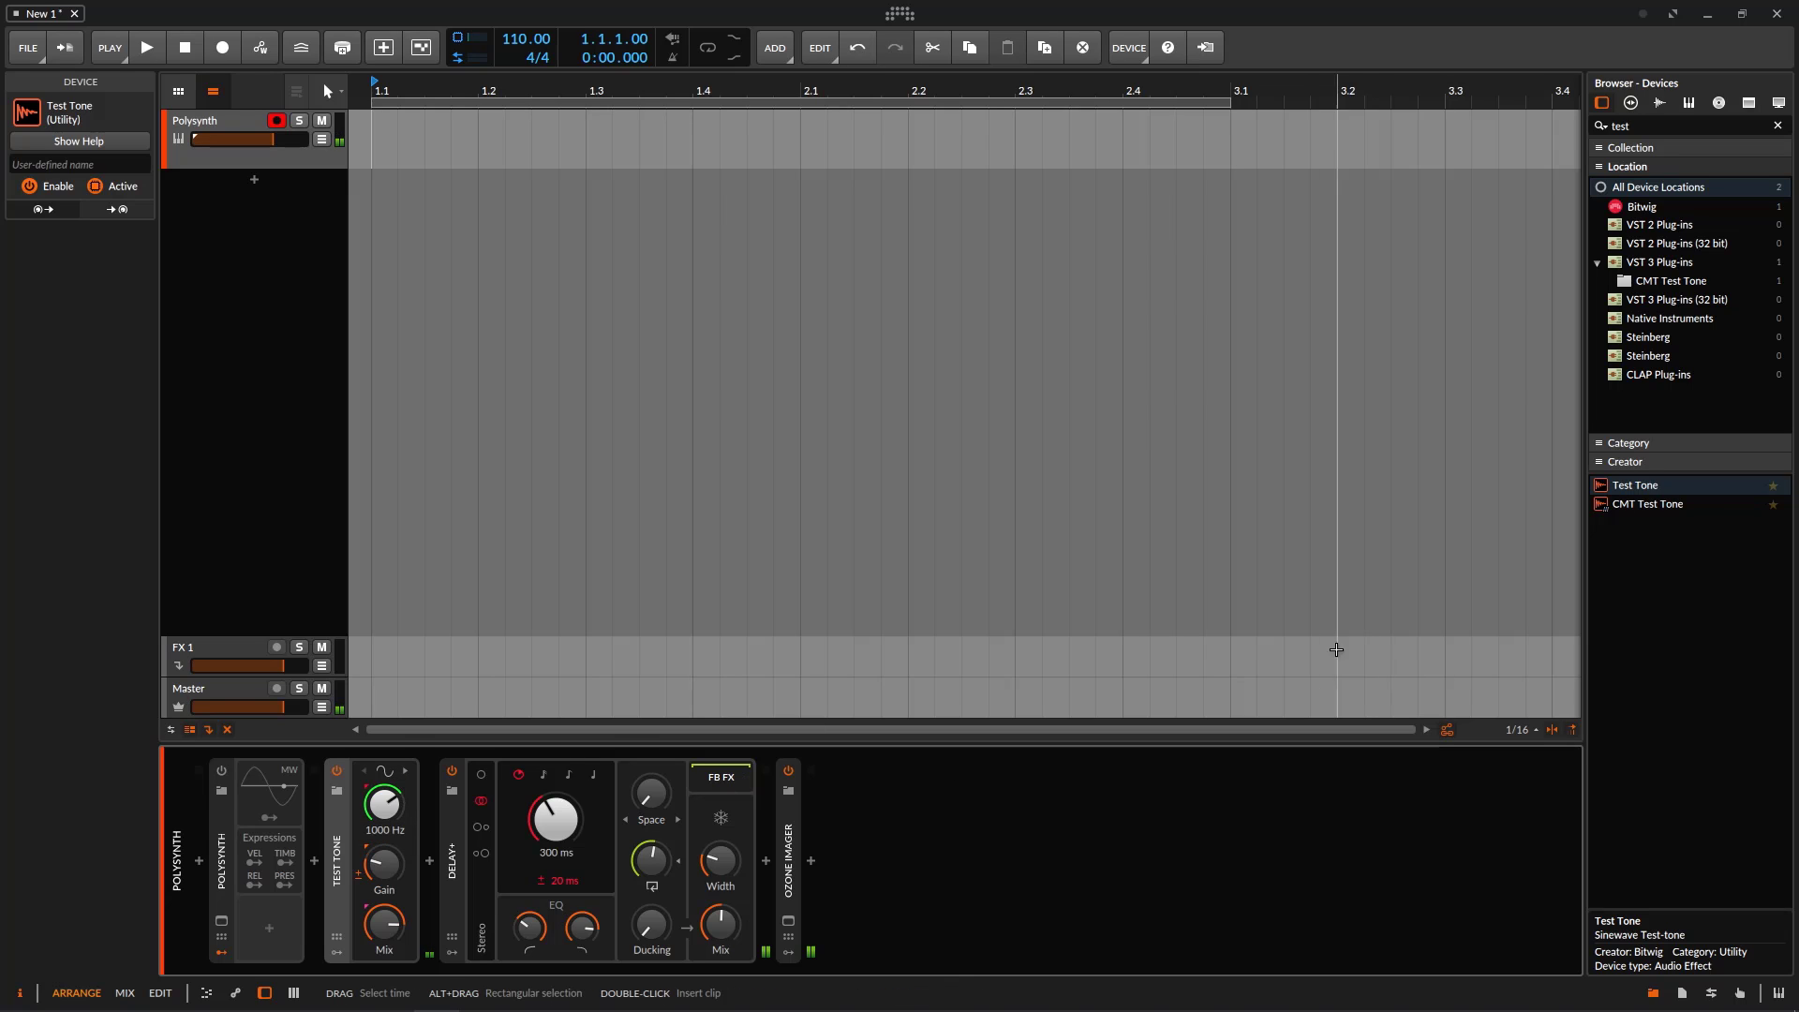
- Search the devices for "osc", add the Bitwig Oscilloscope after Ozone Imager and set its device view to Wide
{"action": "left_click", "coordinate": [1654, 125]}
{"action": "type", "text": "os"}
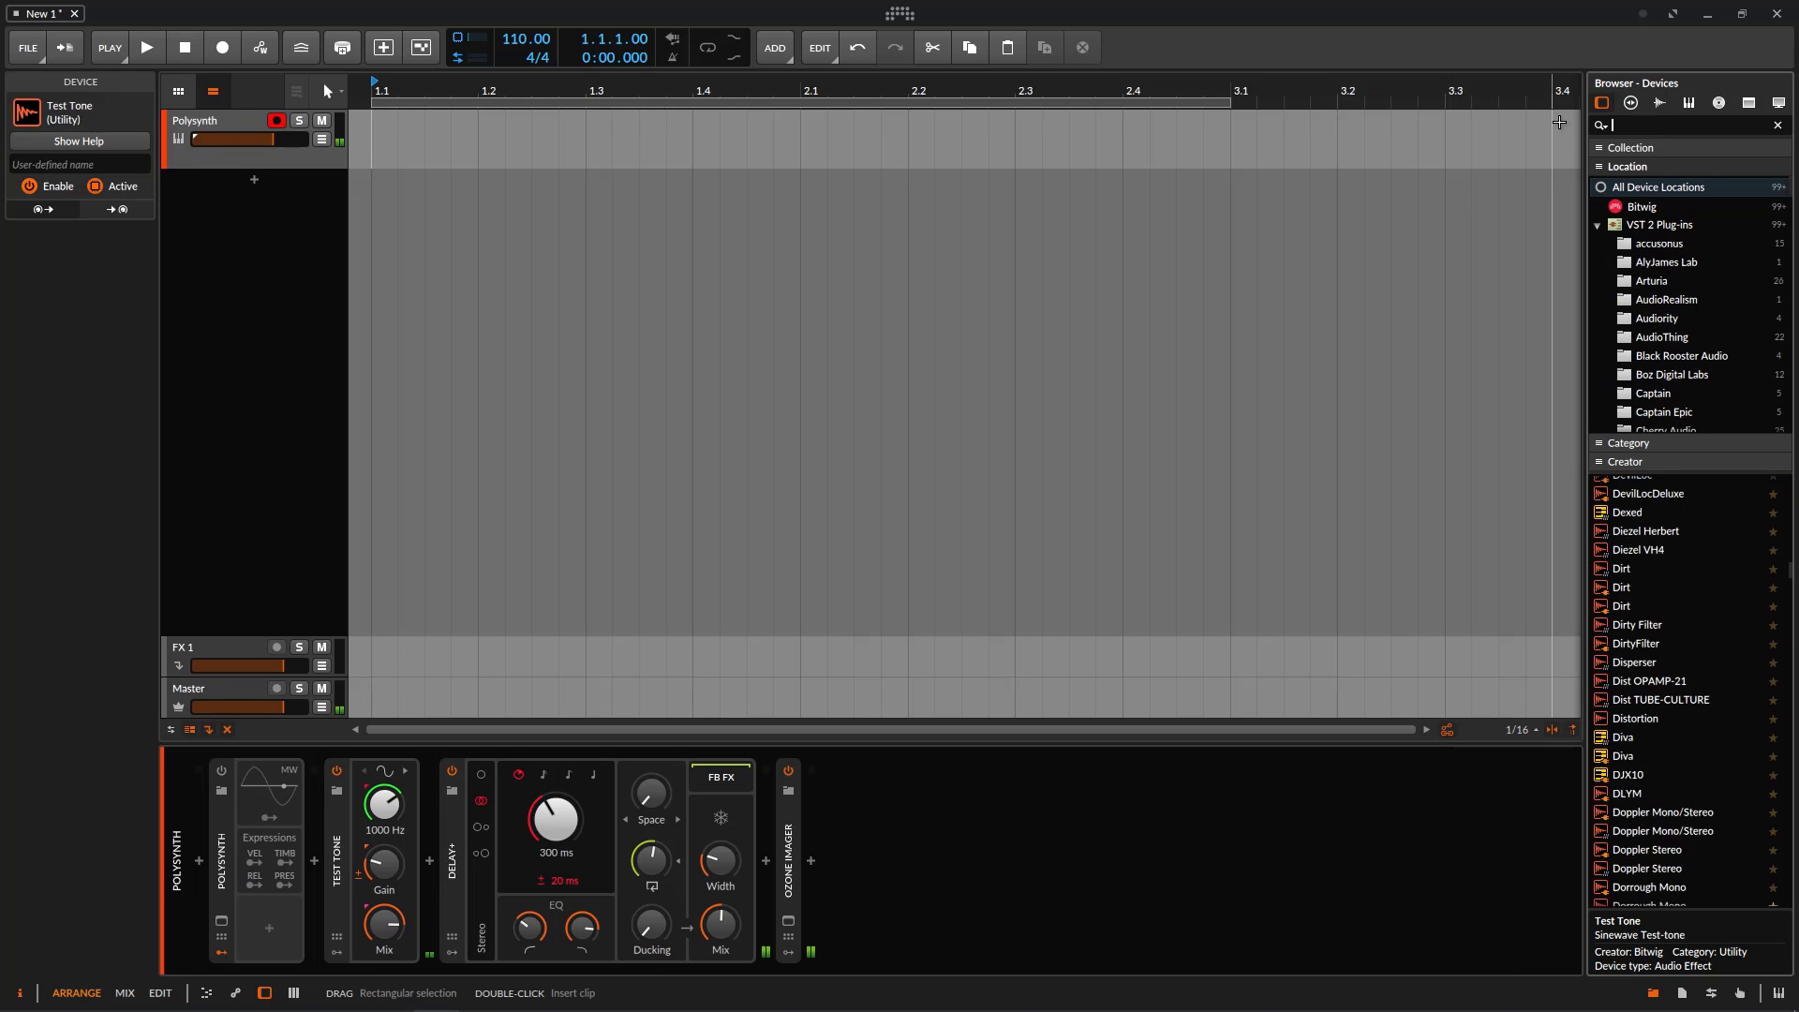
{"action": "type", "text": "c"}
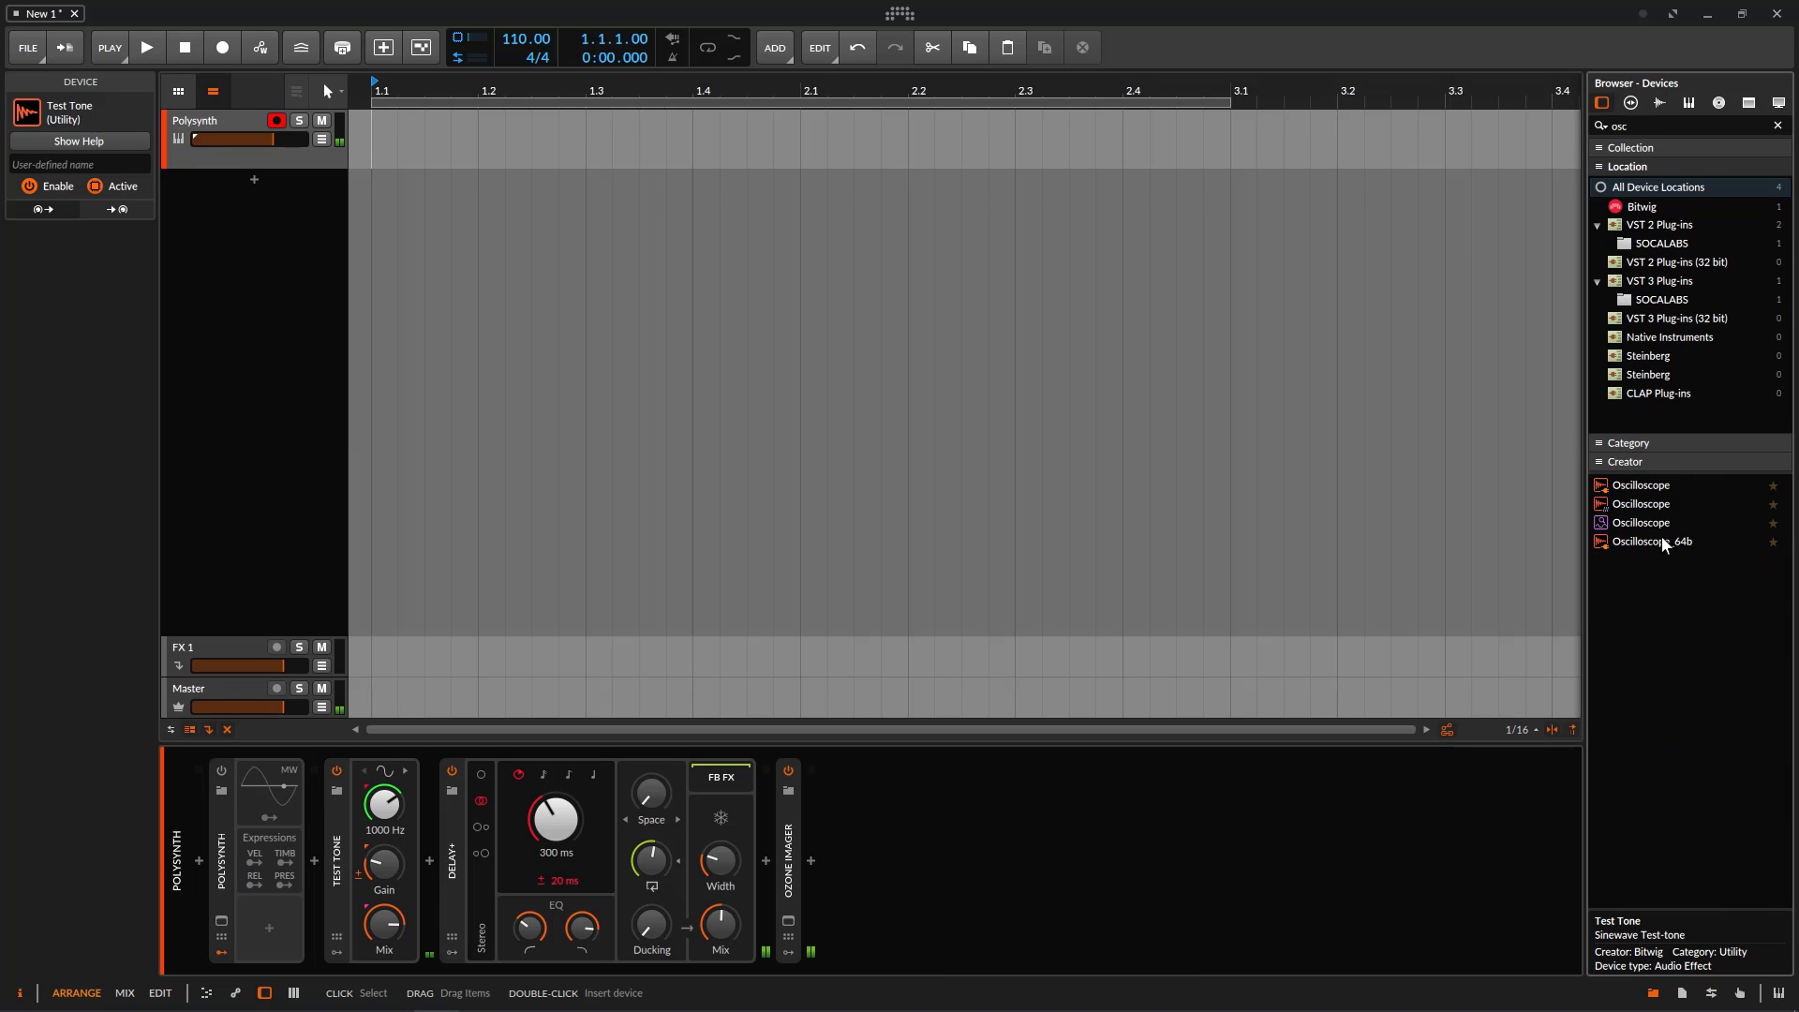
{"action": "left_click_drag", "start_coordinate": [1647, 534], "coordinate": [959, 831]}
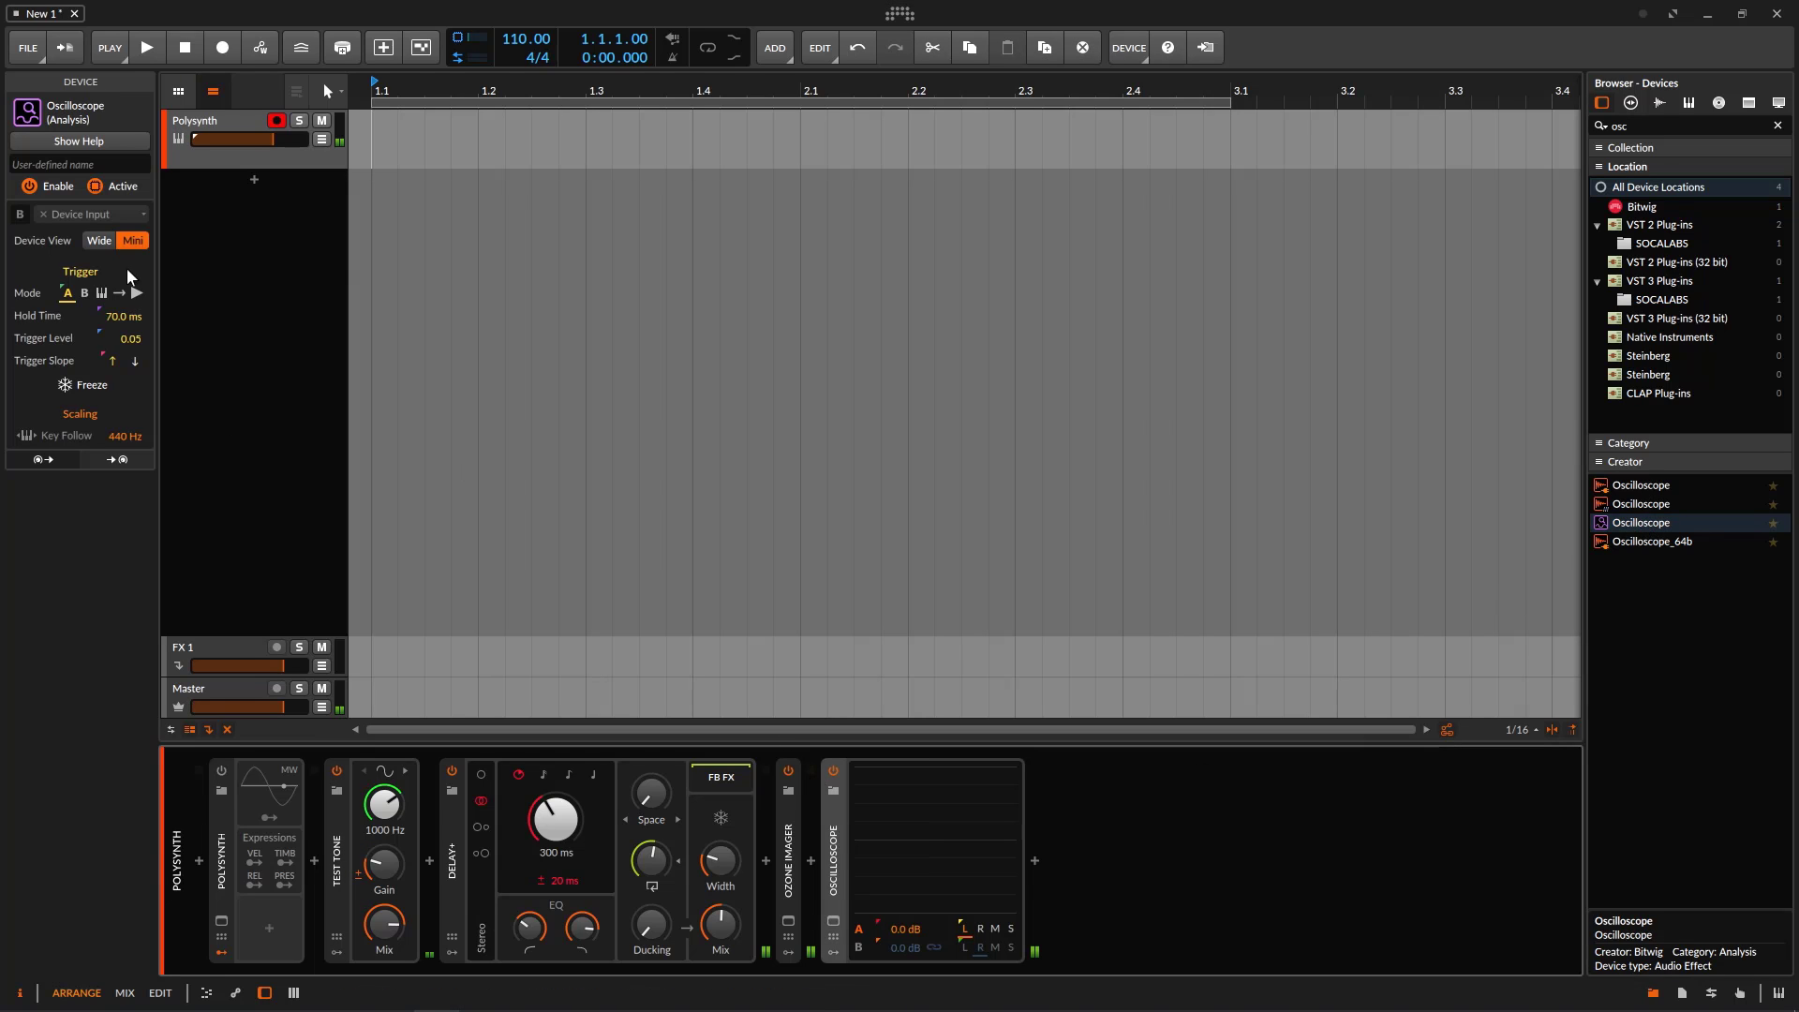
{"action": "left_click", "coordinate": [97, 240]}
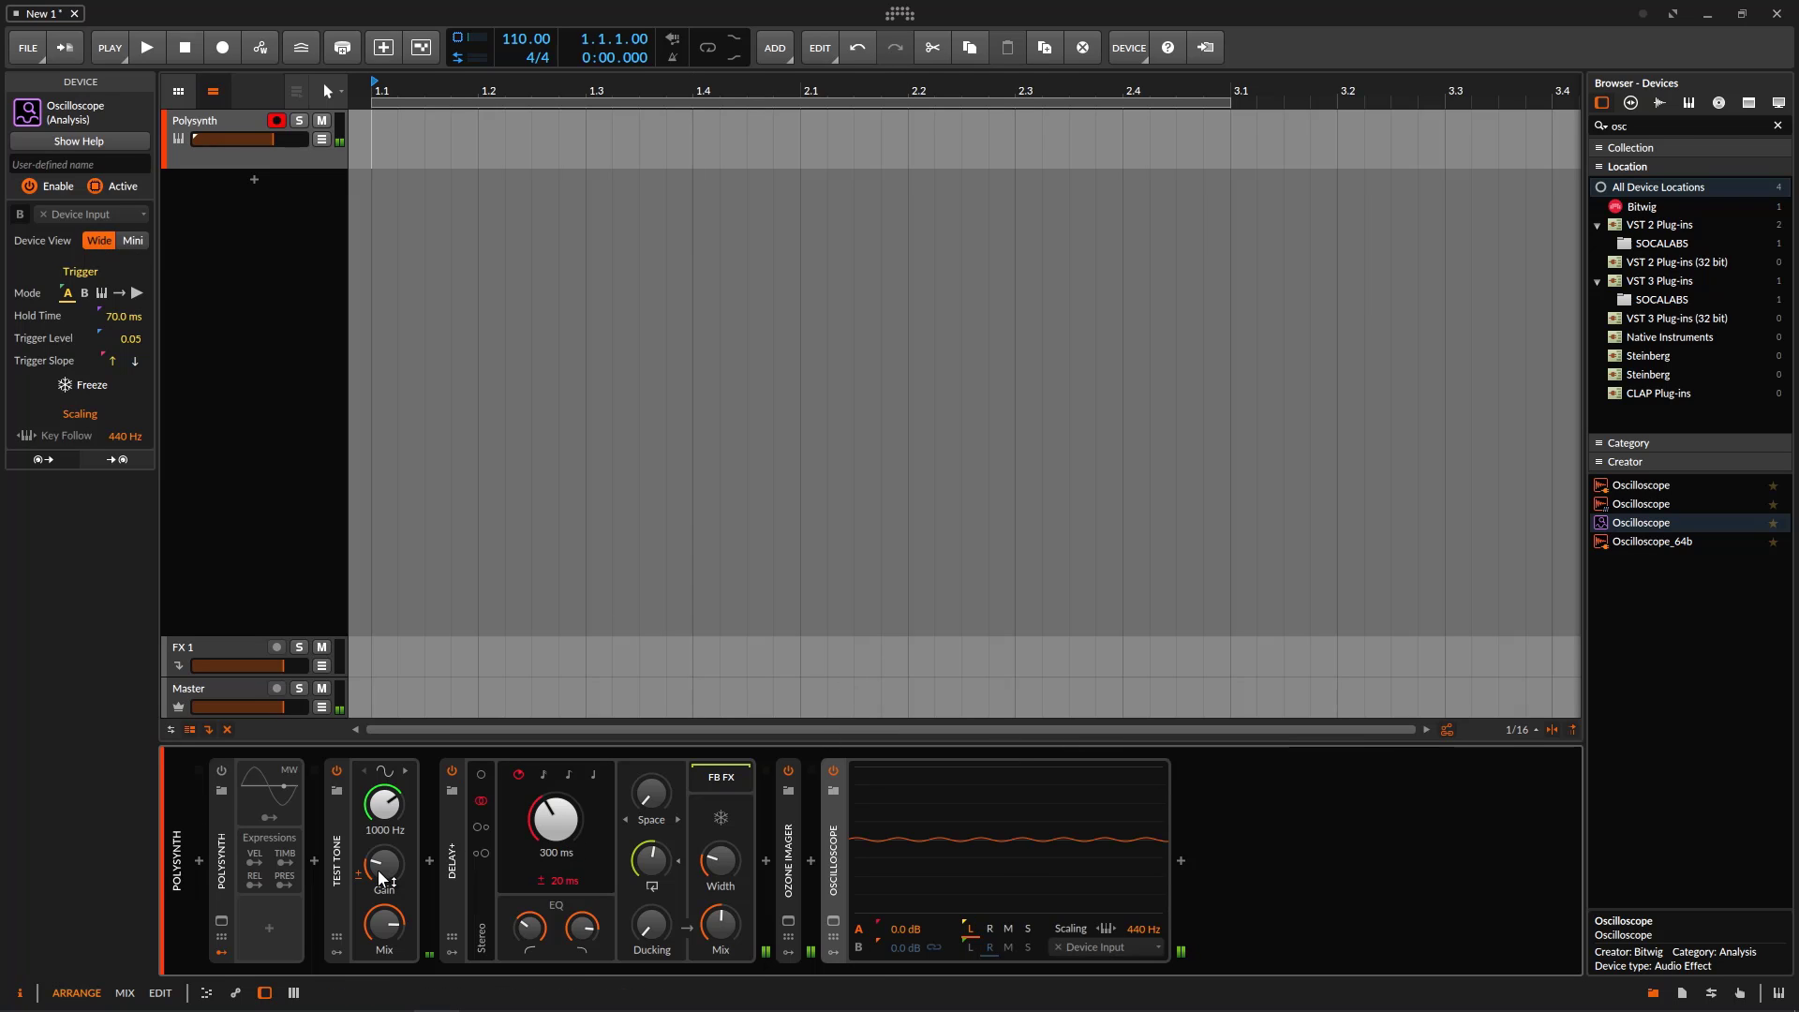
- Raise the Test Tone's gain for a larger waveform and lower the Polysynth track's volume
{"action": "left_click_drag", "start_coordinate": [378, 869], "coordinate": [378, 830]}
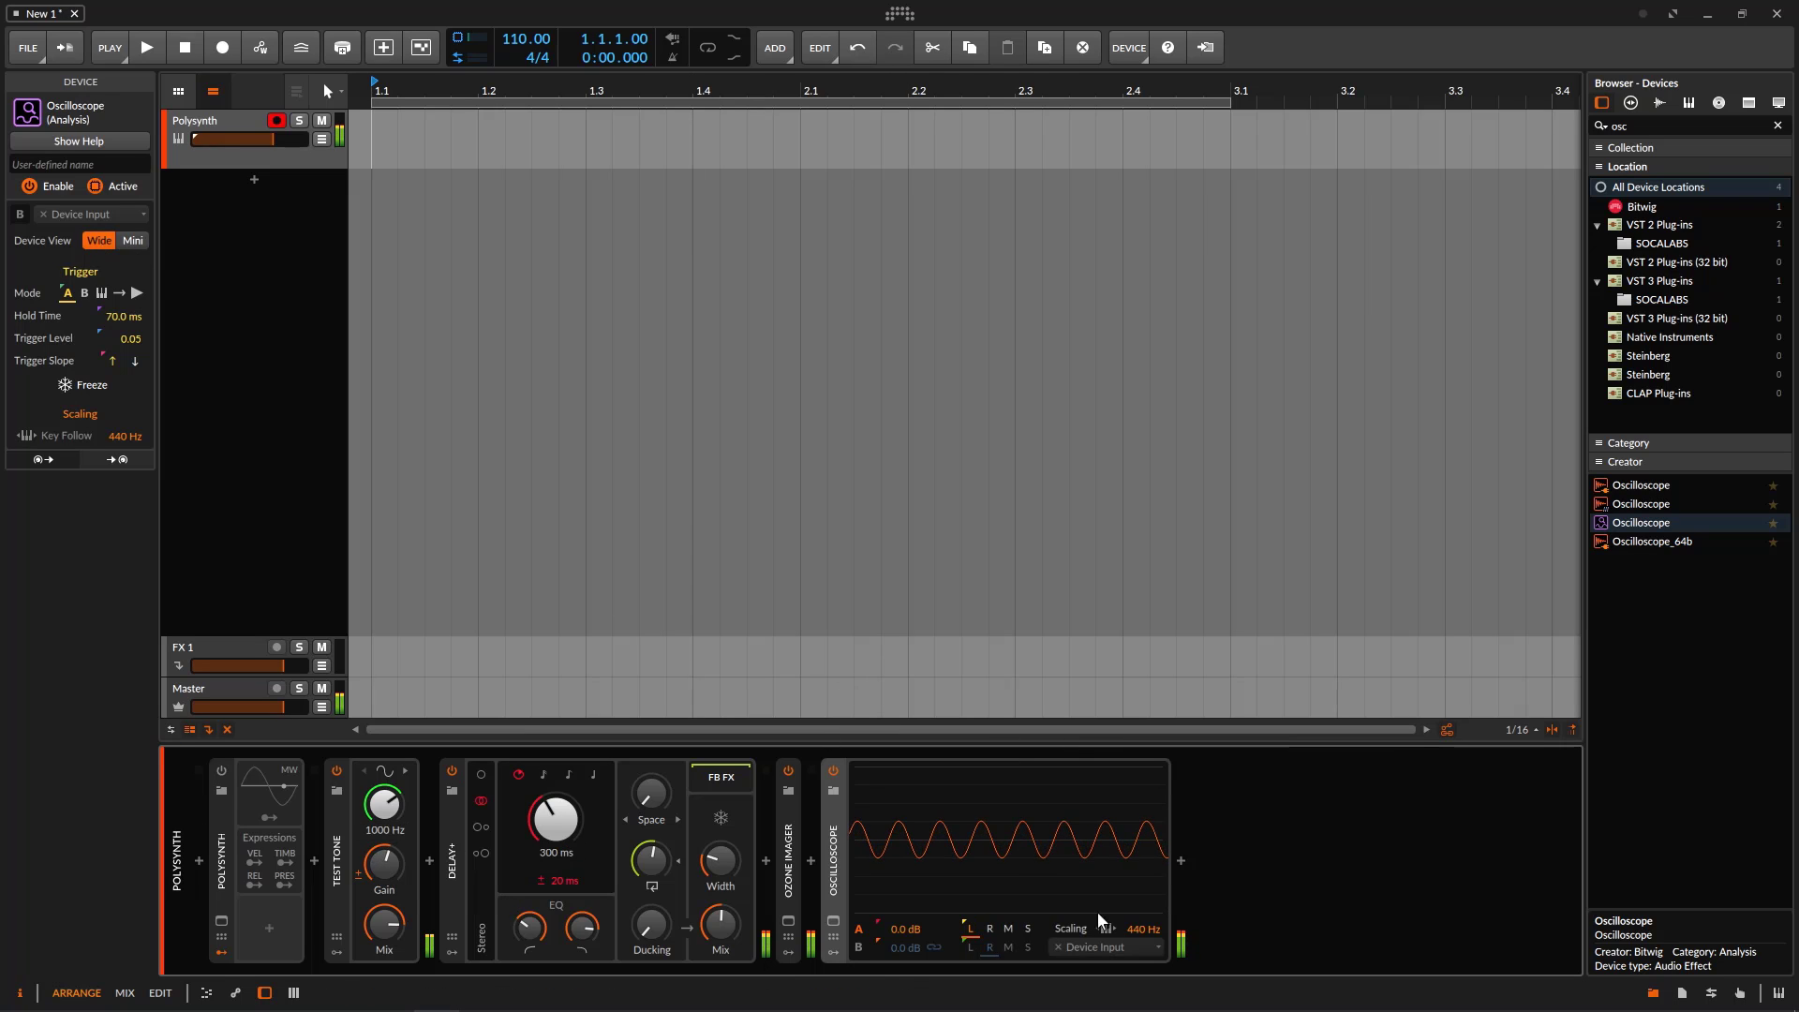
{"action": "left_click_drag", "start_coordinate": [271, 138], "coordinate": [248, 139]}
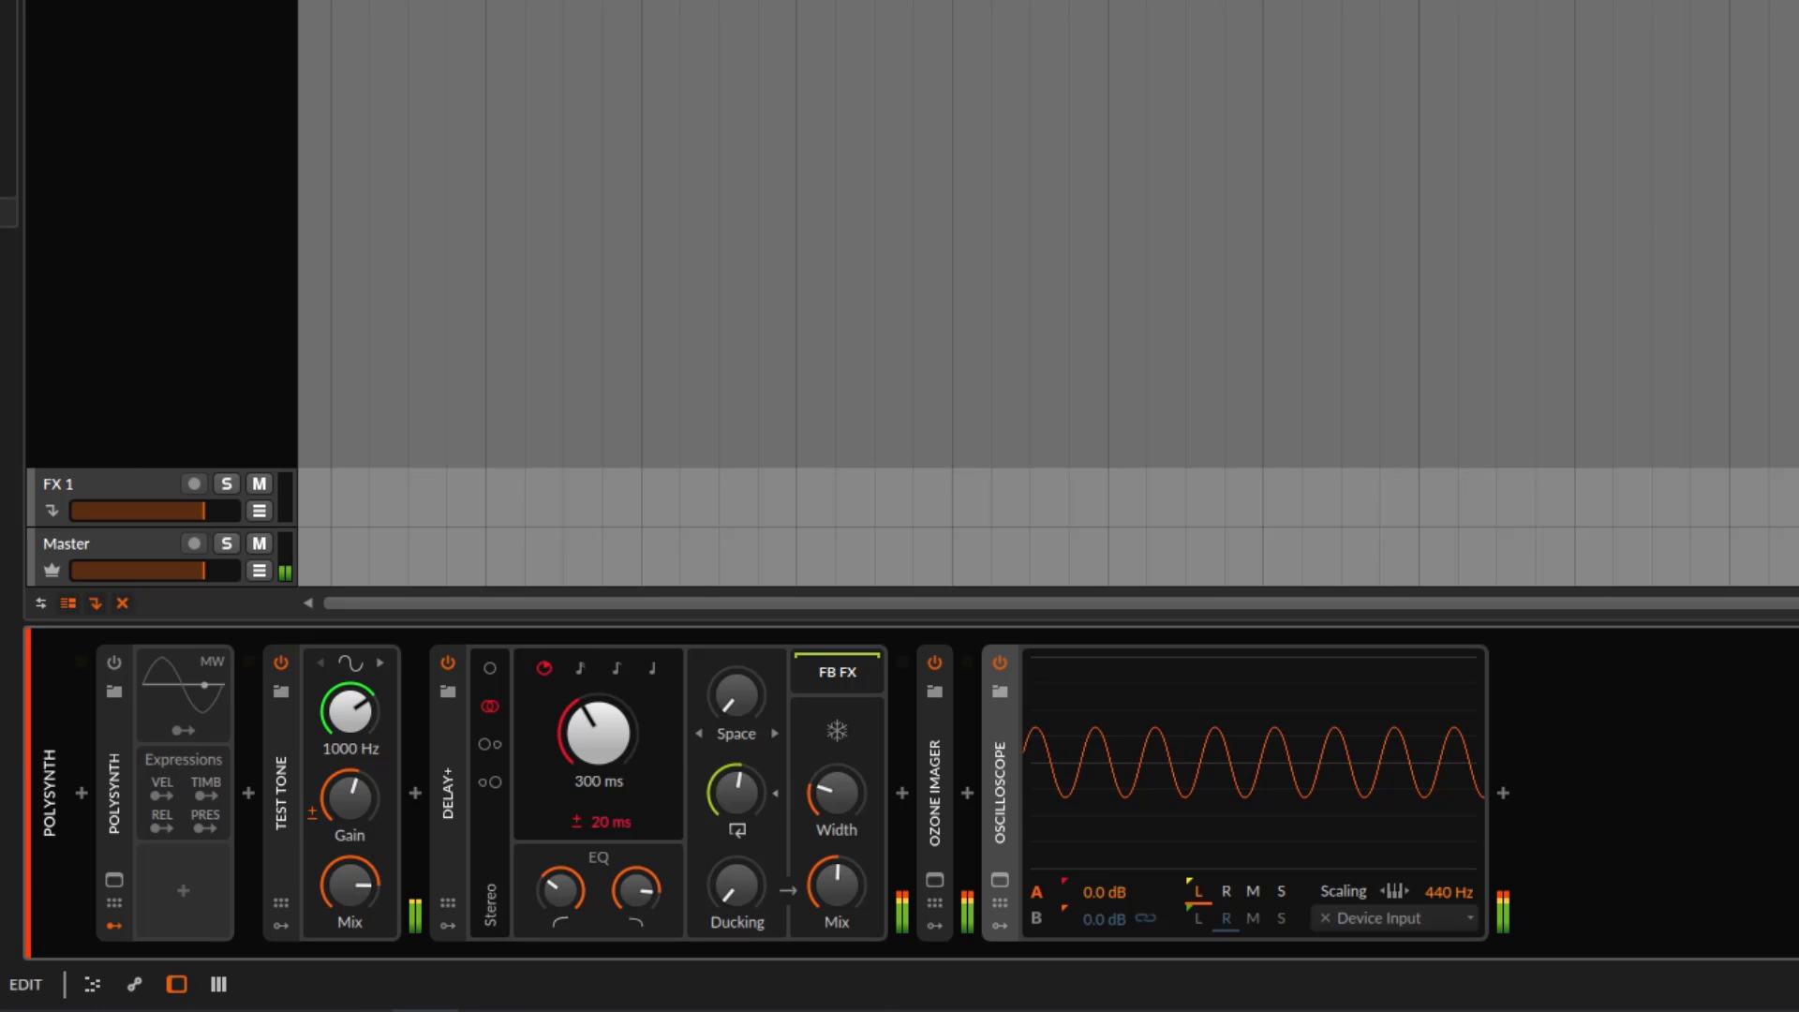
- Review Delay+'s Level Control options with the Test Tone switched off, keep Soft Clip and switch the tone back on
{"action": "left_click", "coordinate": [279, 660]}
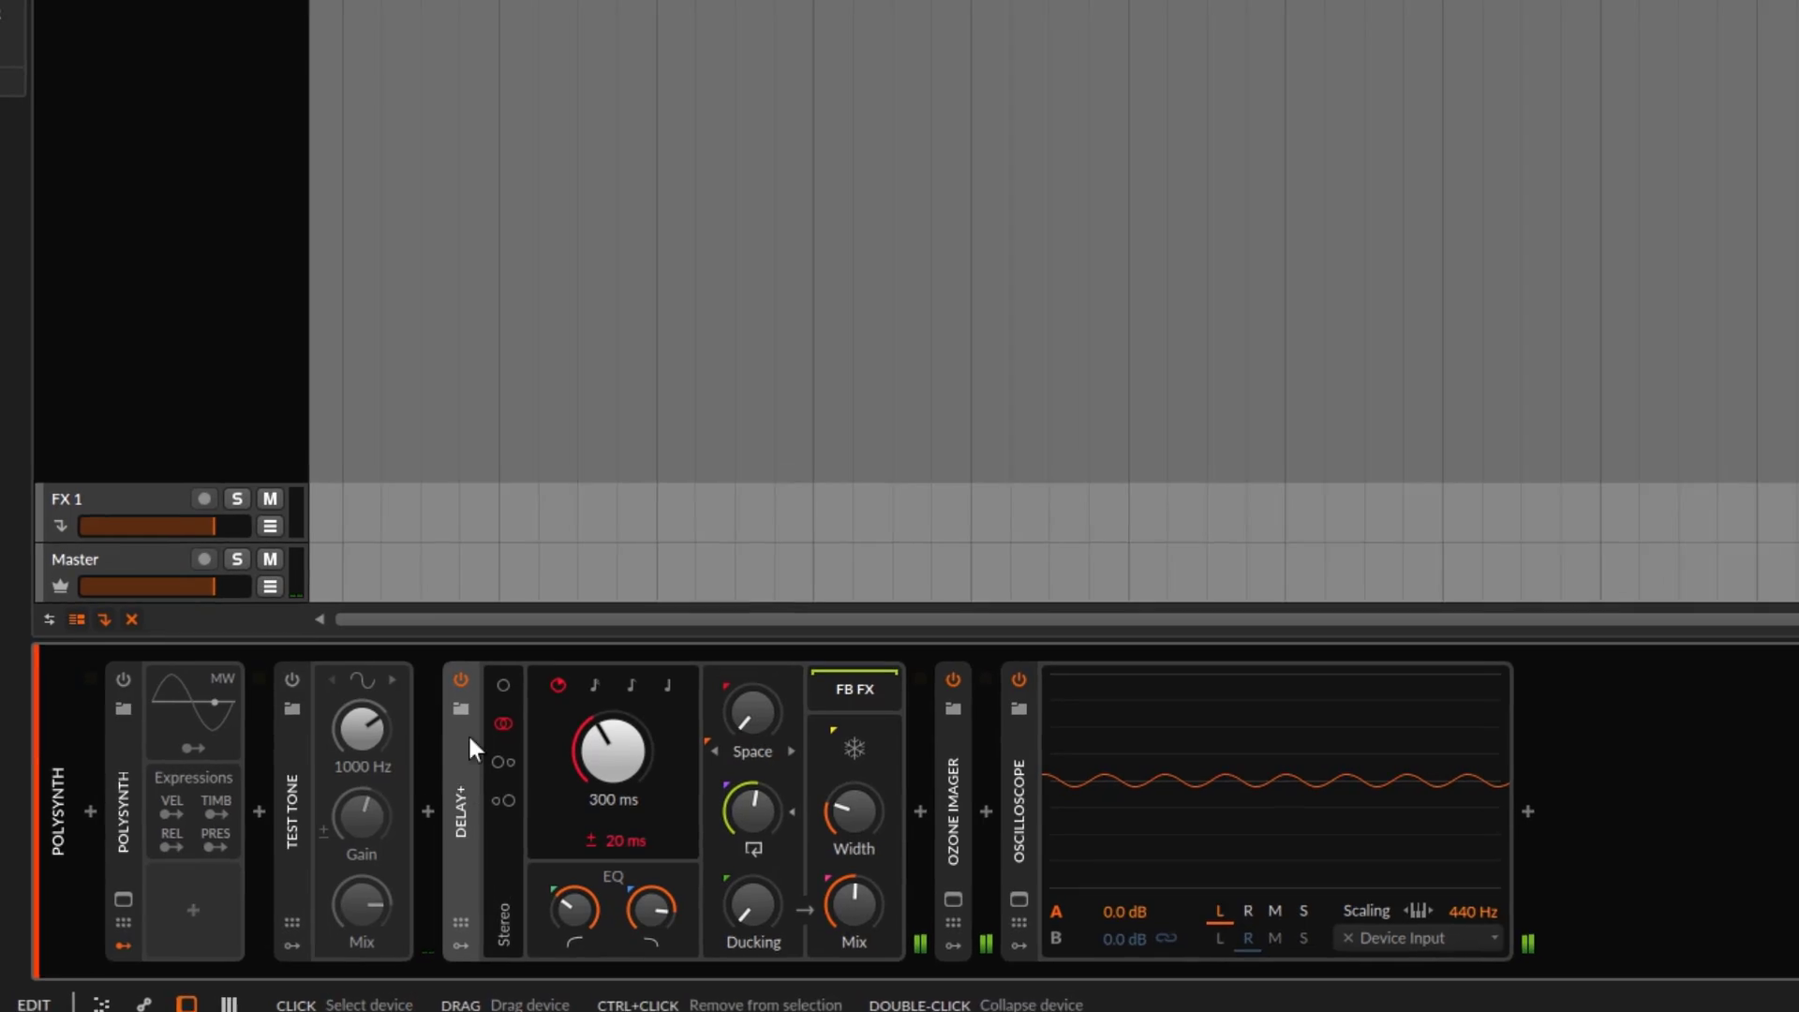
{"action": "left_click", "coordinate": [450, 736]}
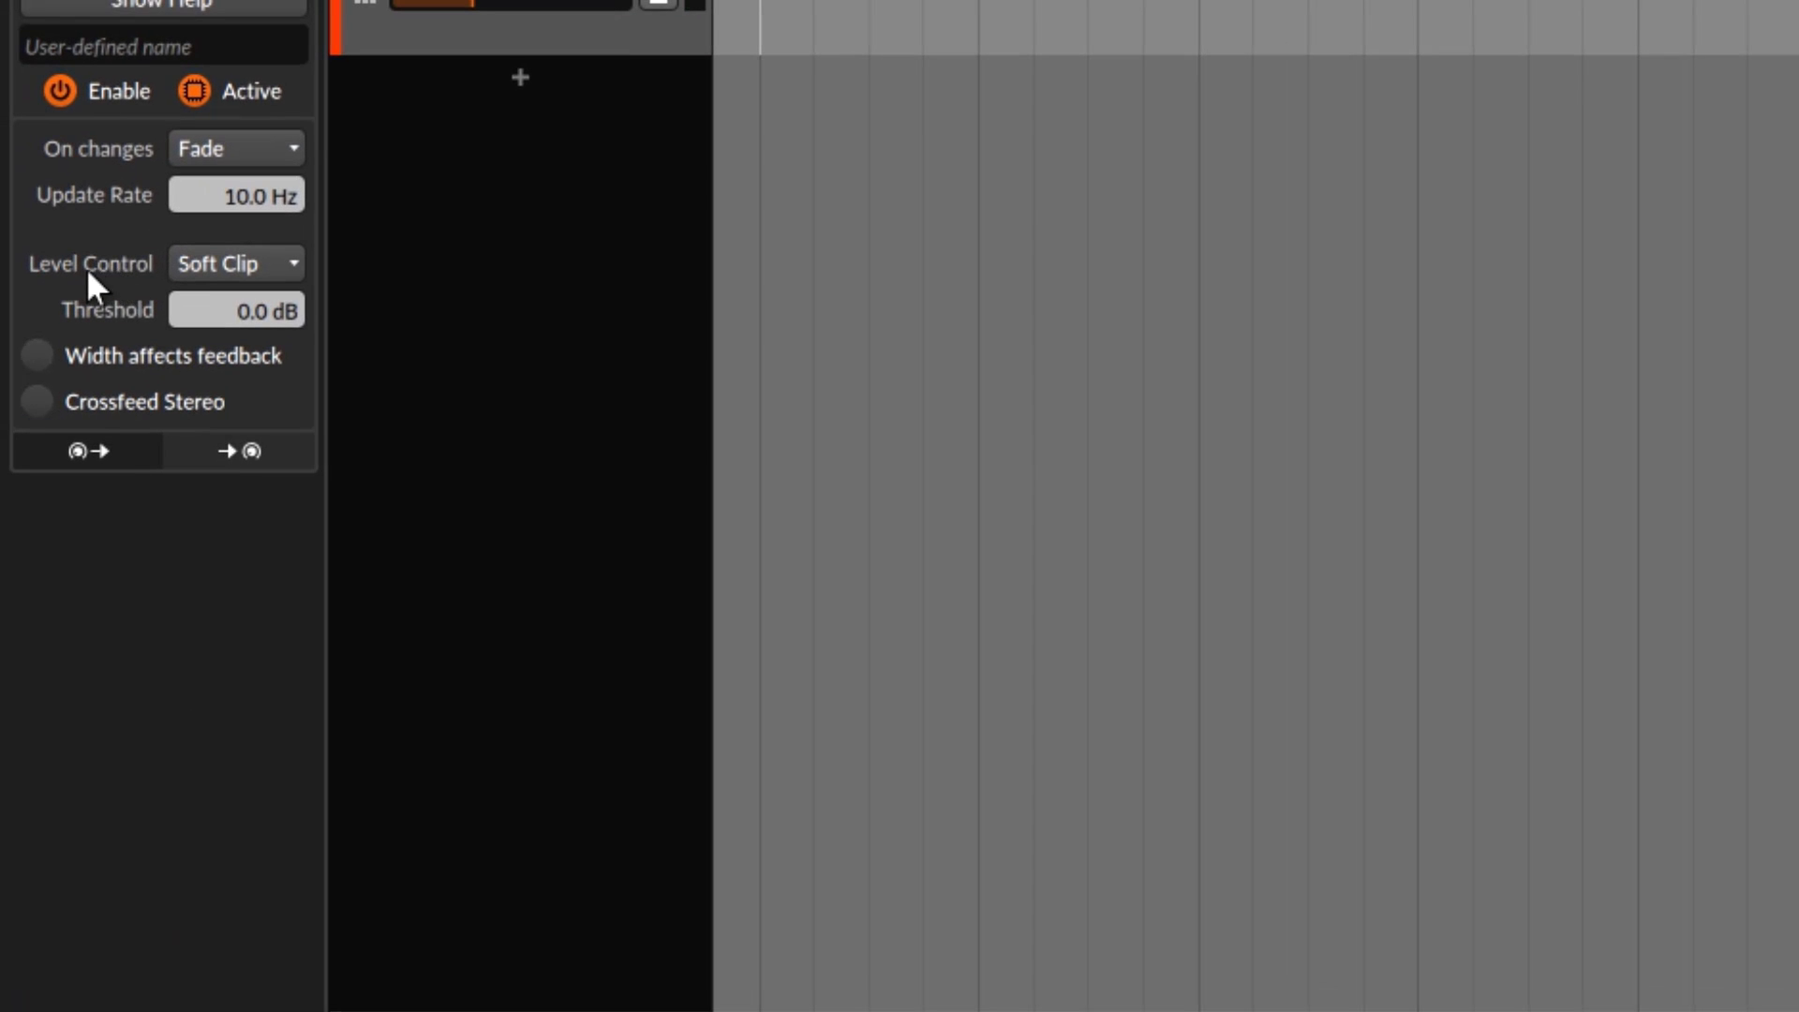
{"action": "left_click", "coordinate": [279, 266]}
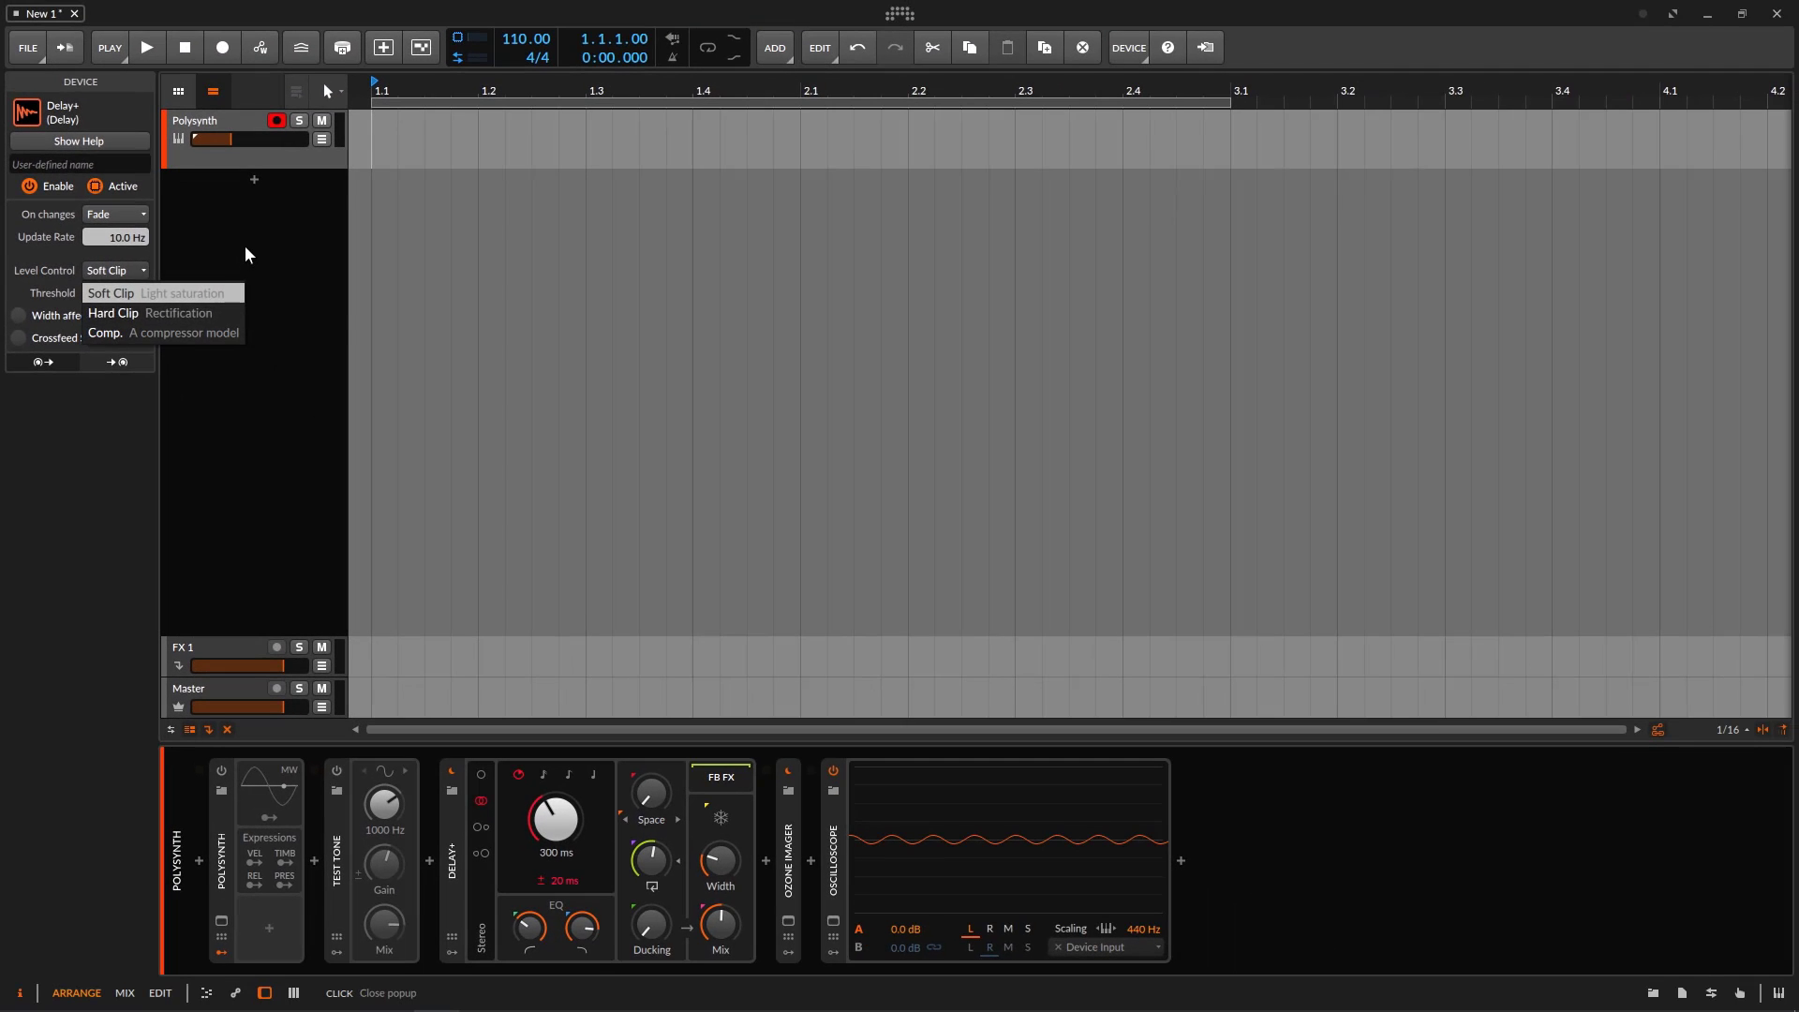
{"action": "left_click", "coordinate": [150, 298]}
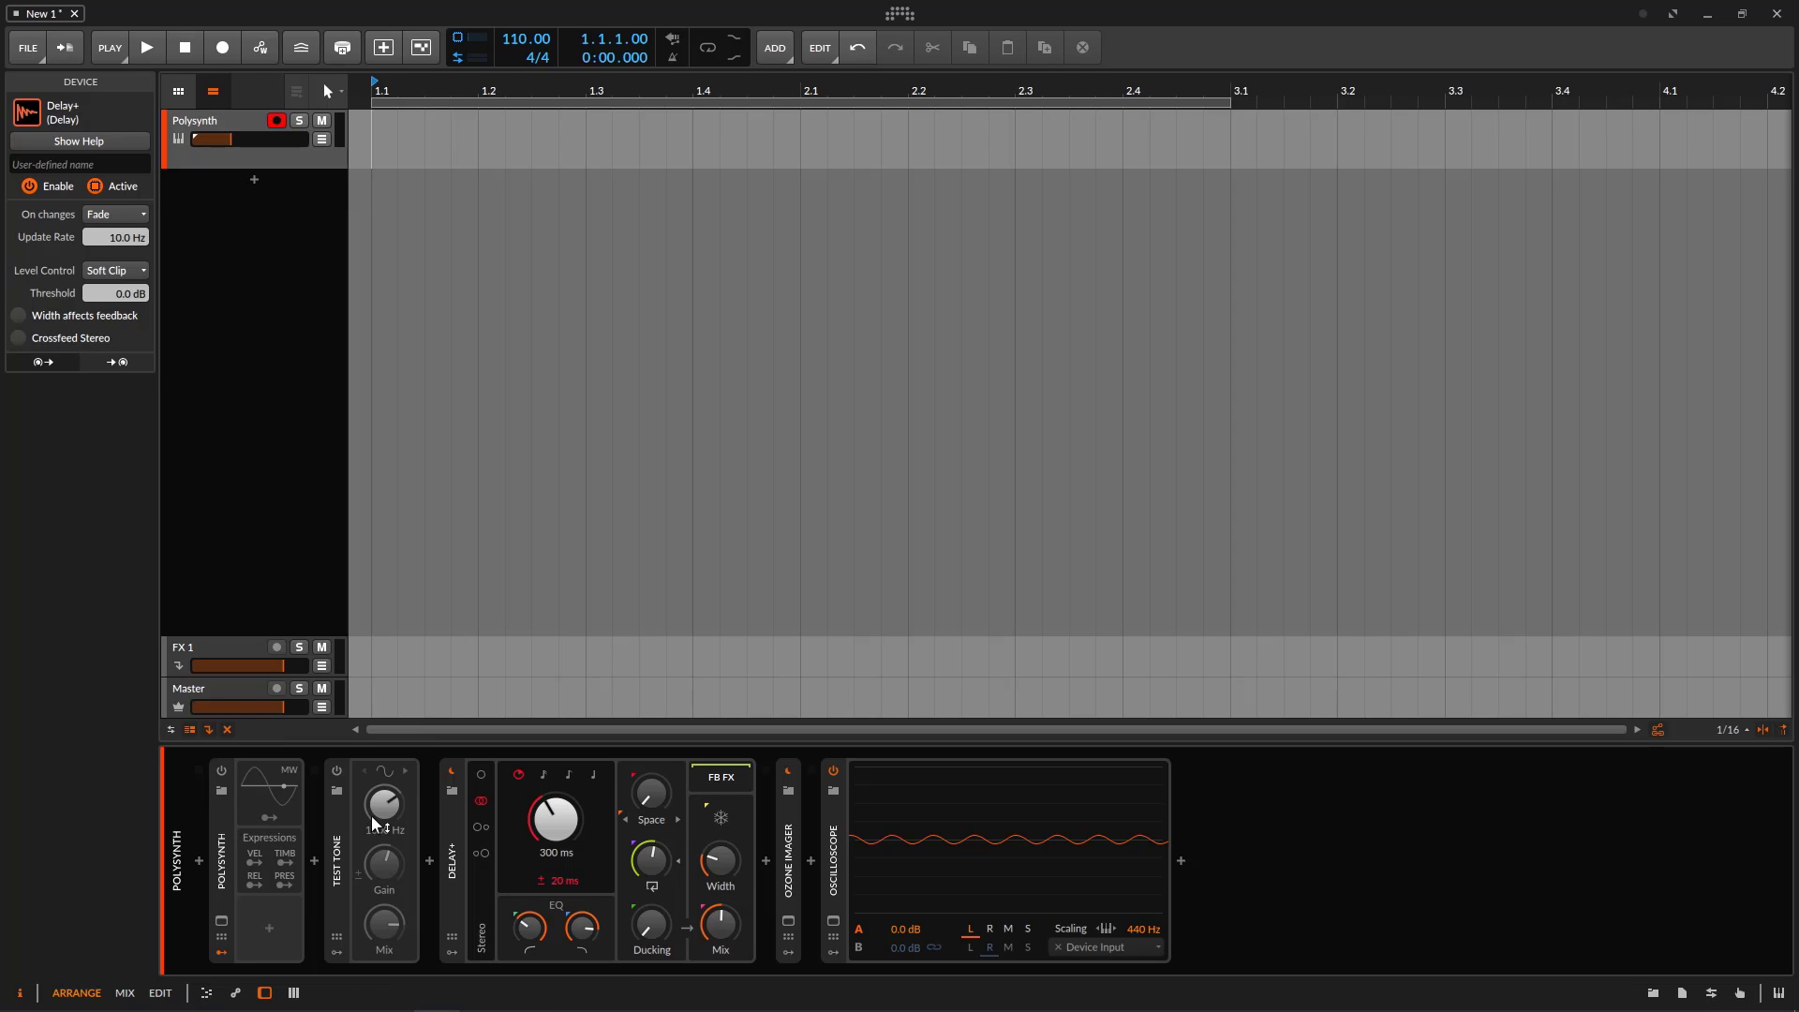
{"action": "left_click", "coordinate": [341, 767]}
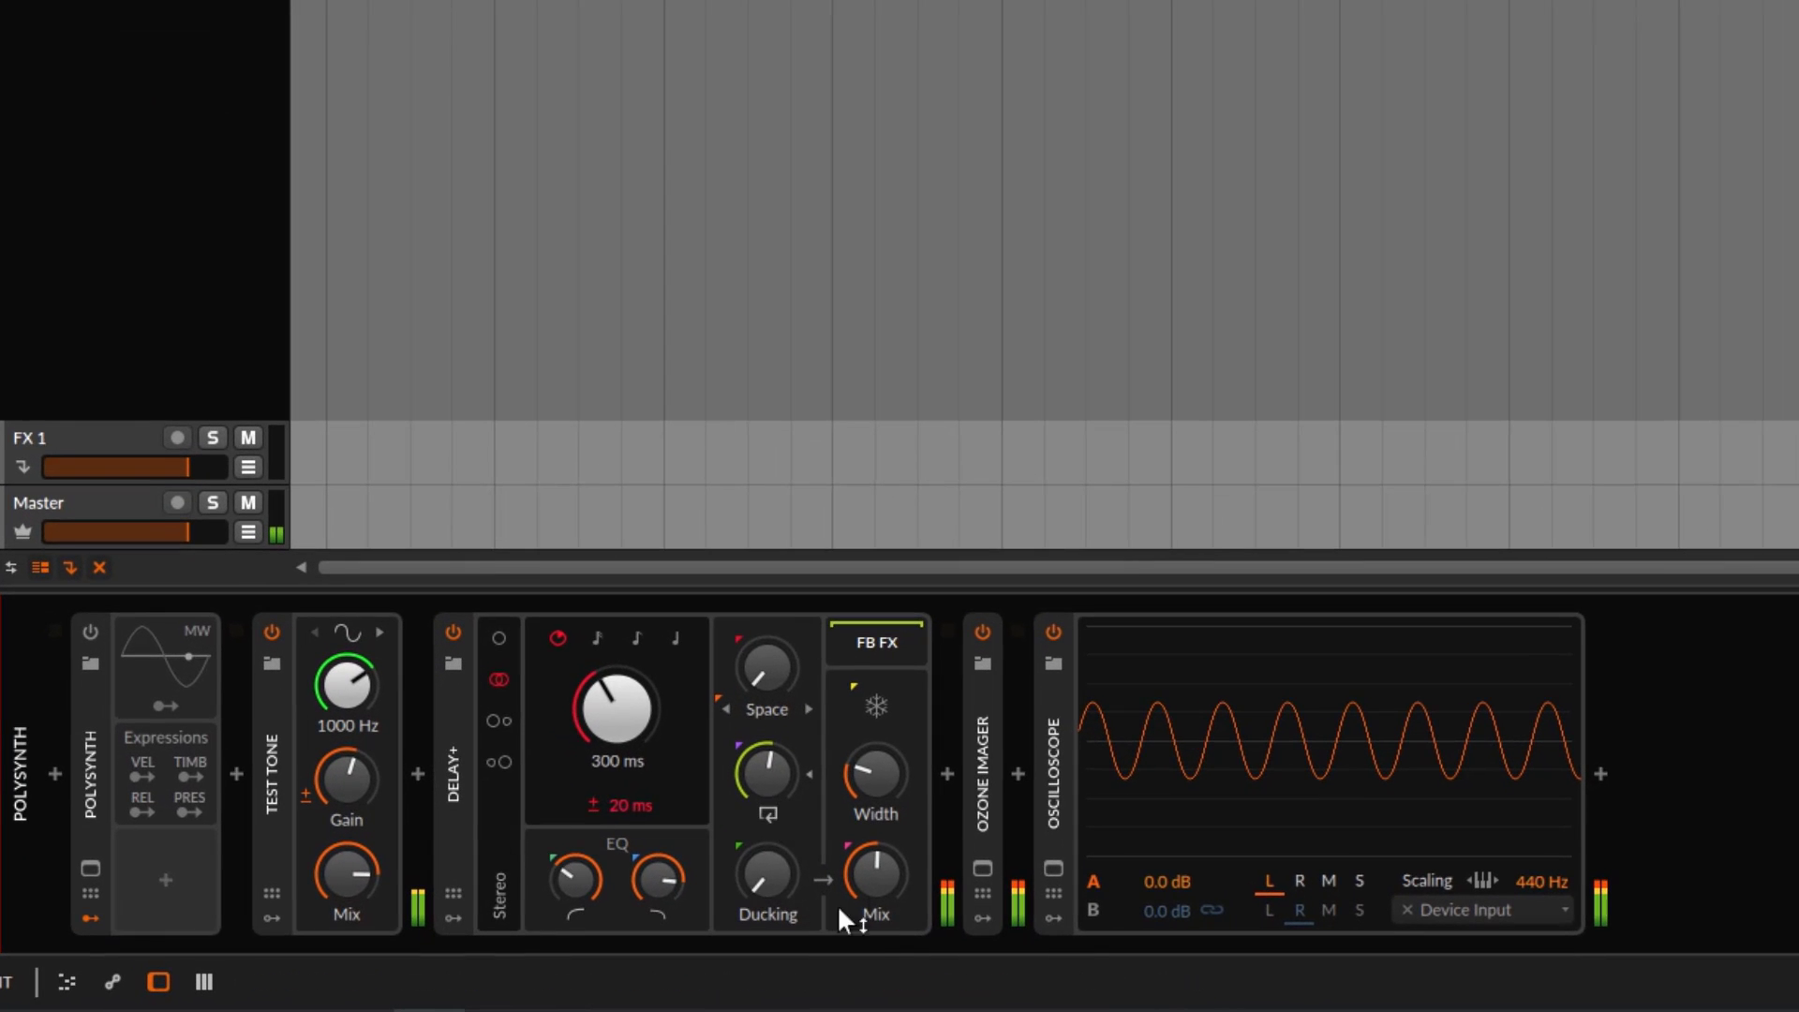
- Raise Delay+'s Mix to 99.5 % and leave Level Control on Soft Clip
{"action": "left_click_drag", "start_coordinate": [843, 900], "coordinate": [1002, 924]}
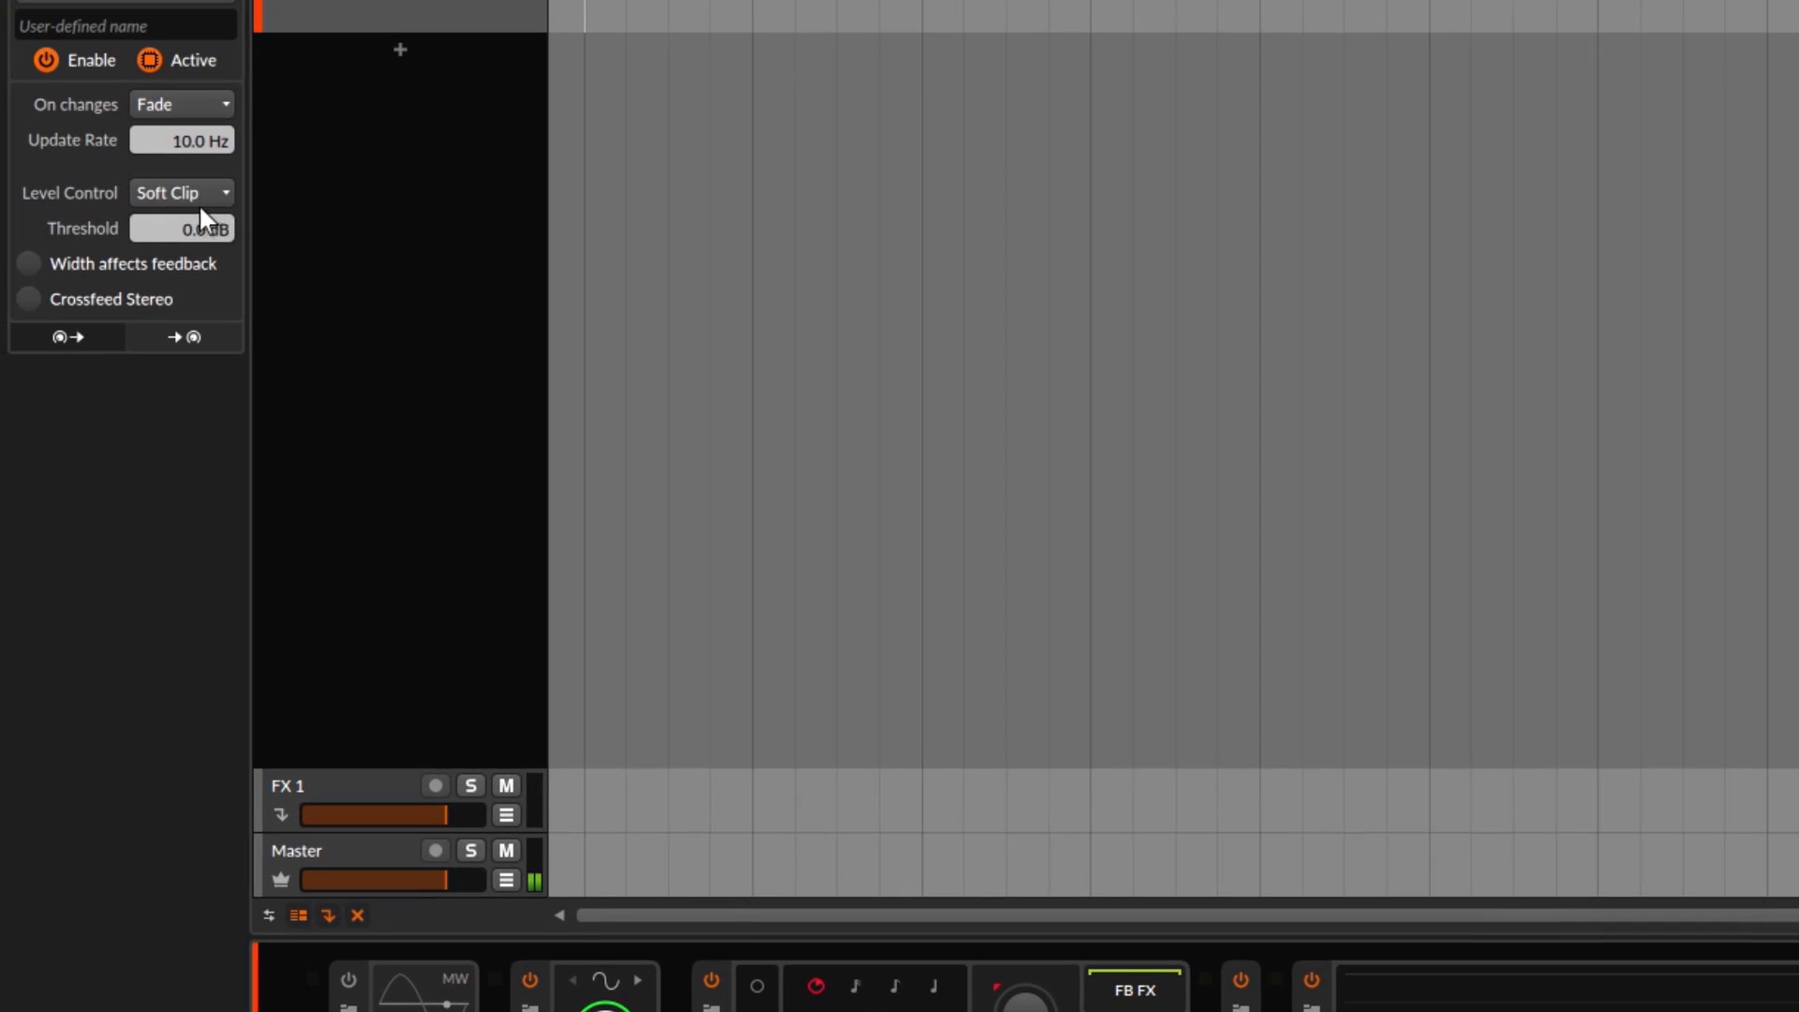
{"action": "left_click", "coordinate": [203, 193]}
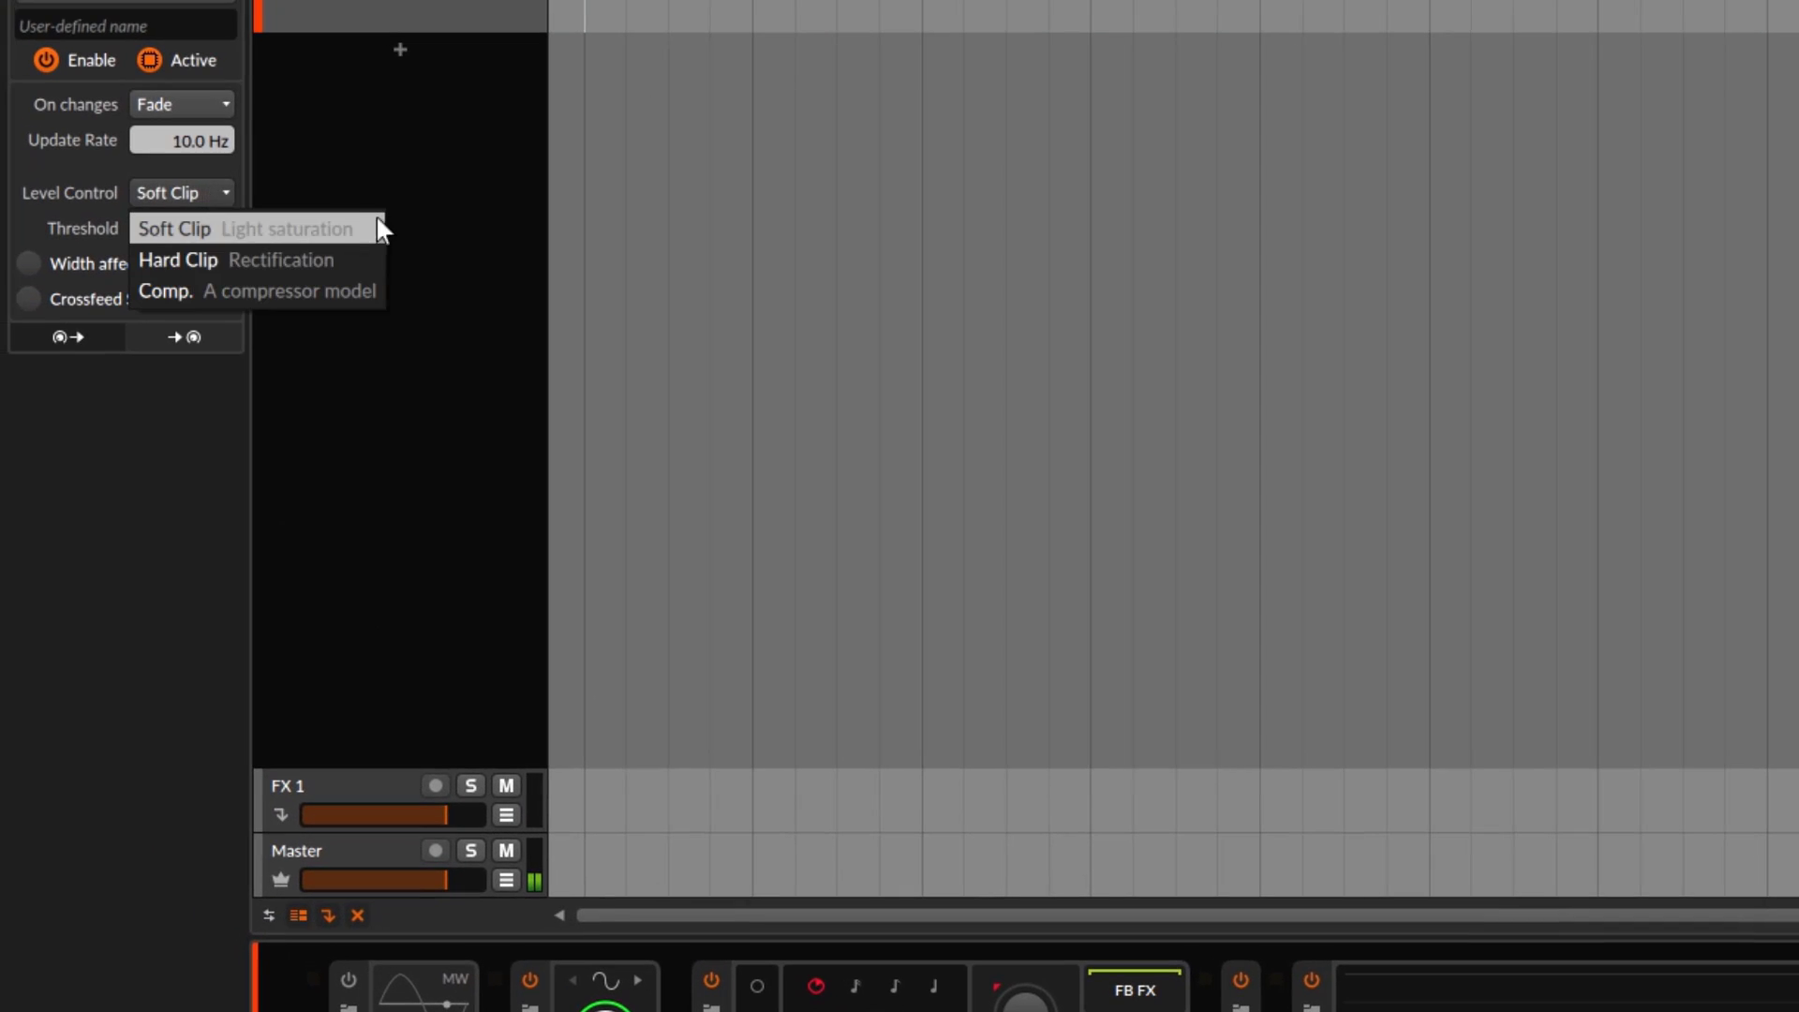
{"action": "left_click", "coordinate": [428, 163]}
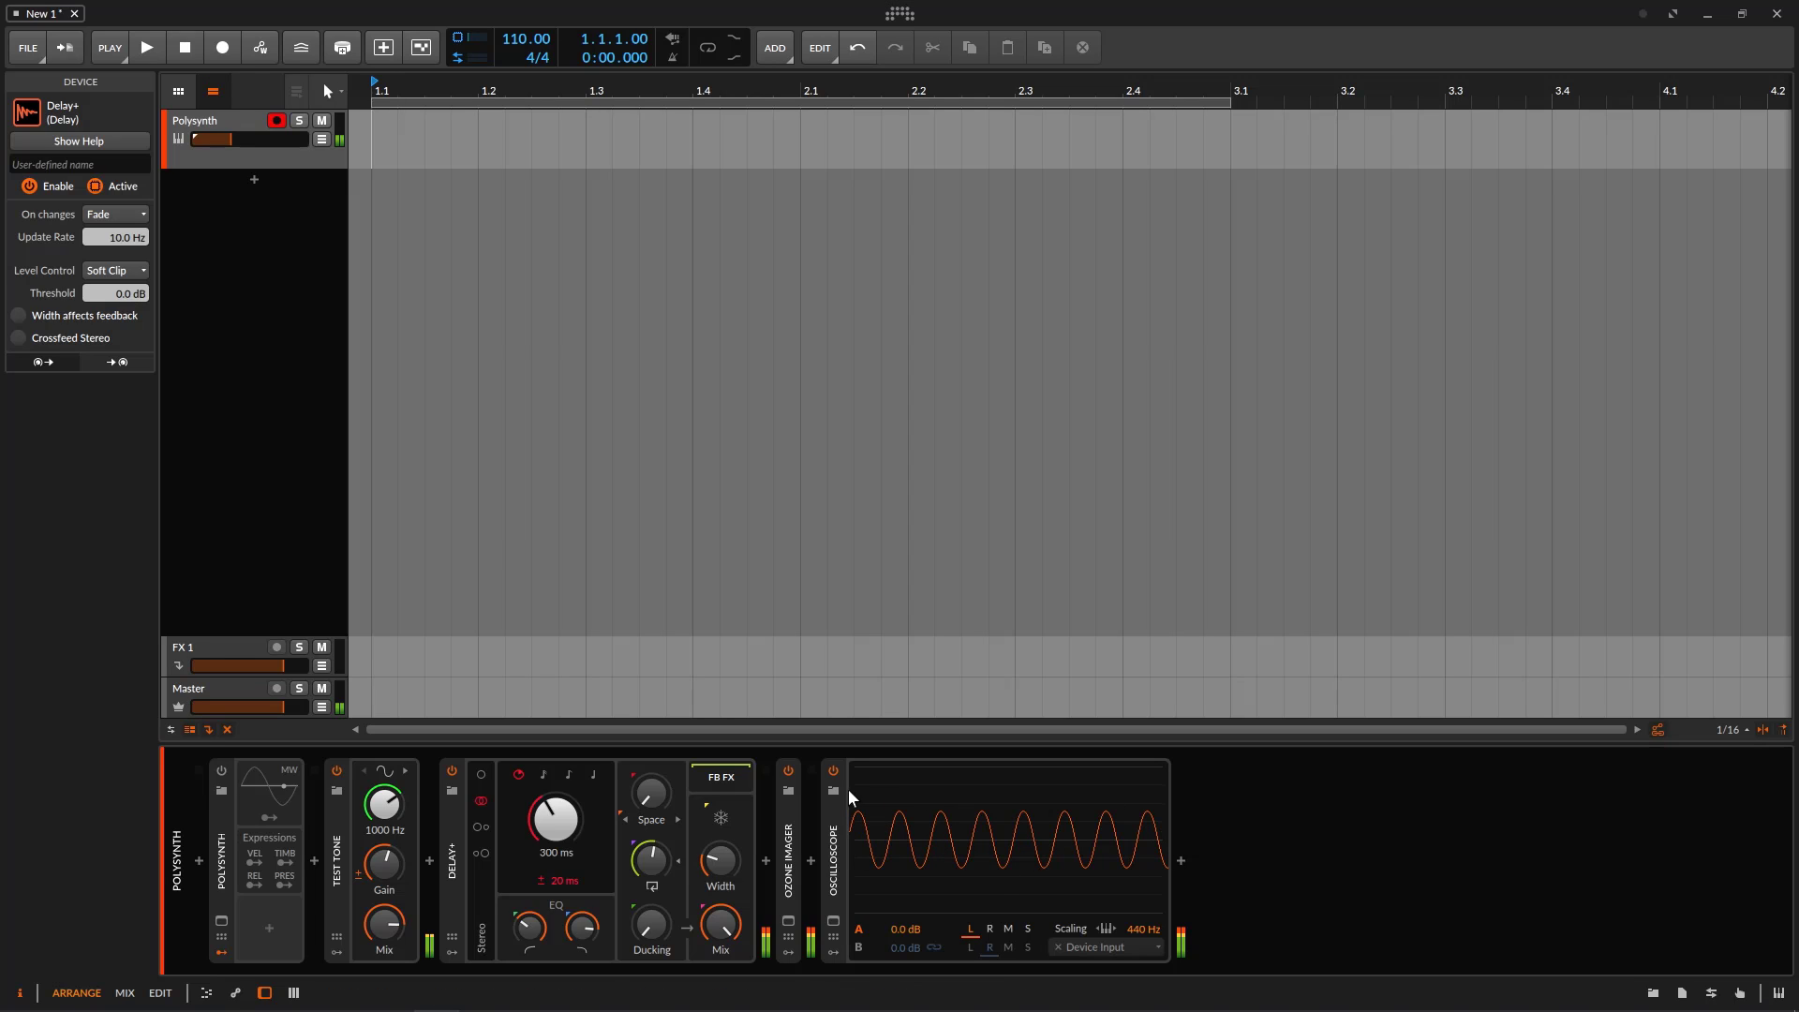
{"action": "left_click", "coordinate": [717, 900]}
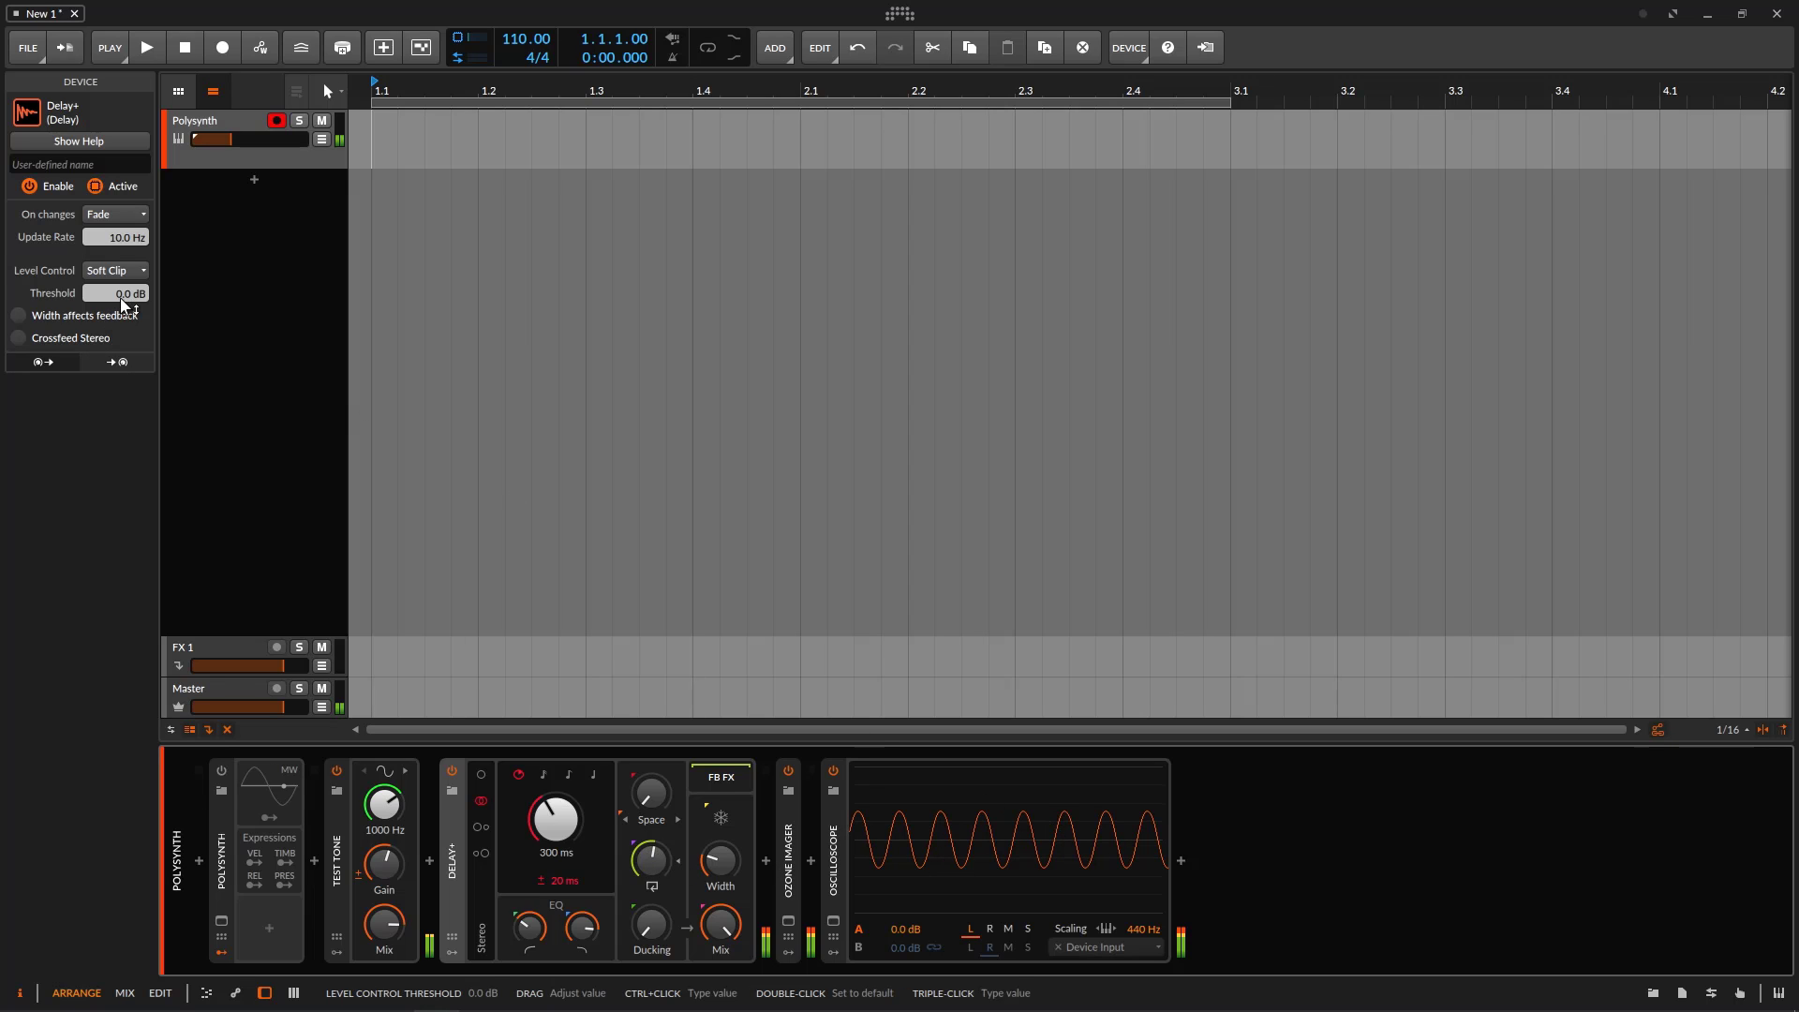
- Lower Delay+'s Soft Clip threshold gradually to -20.9 dB, watching the oscilloscope, and bring it back to -11.3 dB
{"action": "left_click_drag", "start_coordinate": [119, 296], "coordinate": [120, 307]}
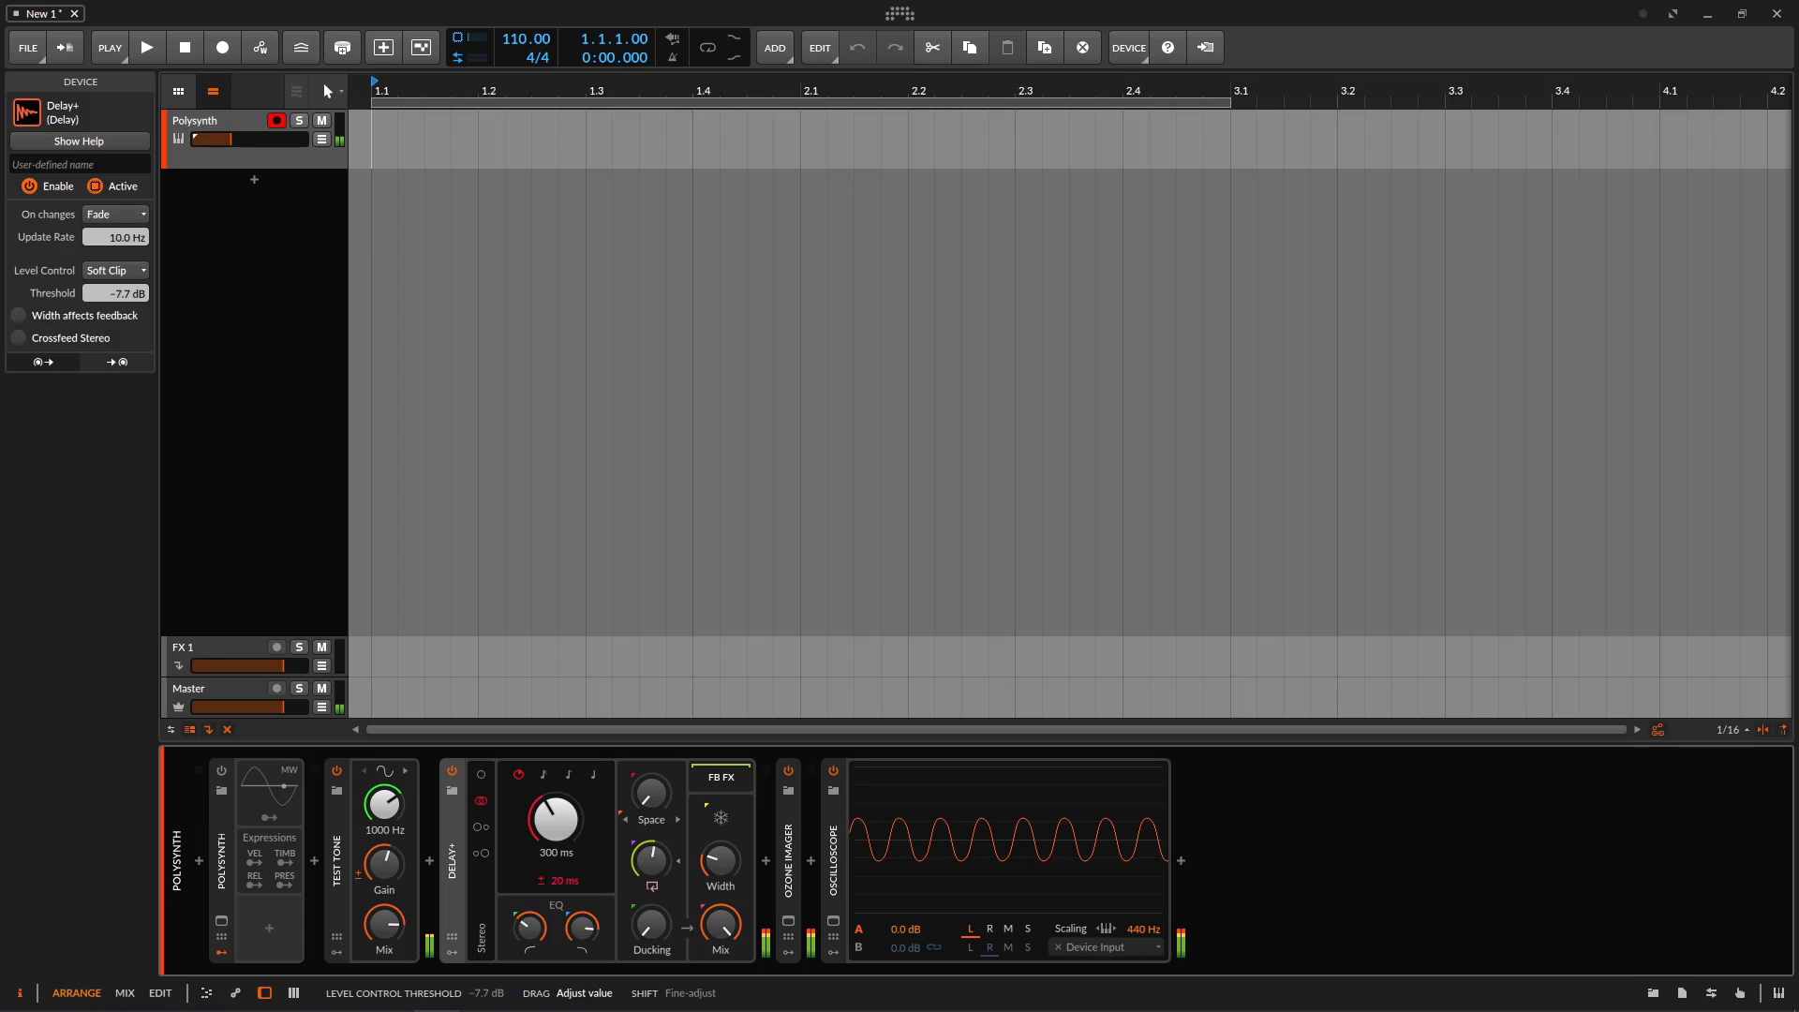
{"action": "left_click_drag", "start_coordinate": [120, 308], "coordinate": [120, 312]}
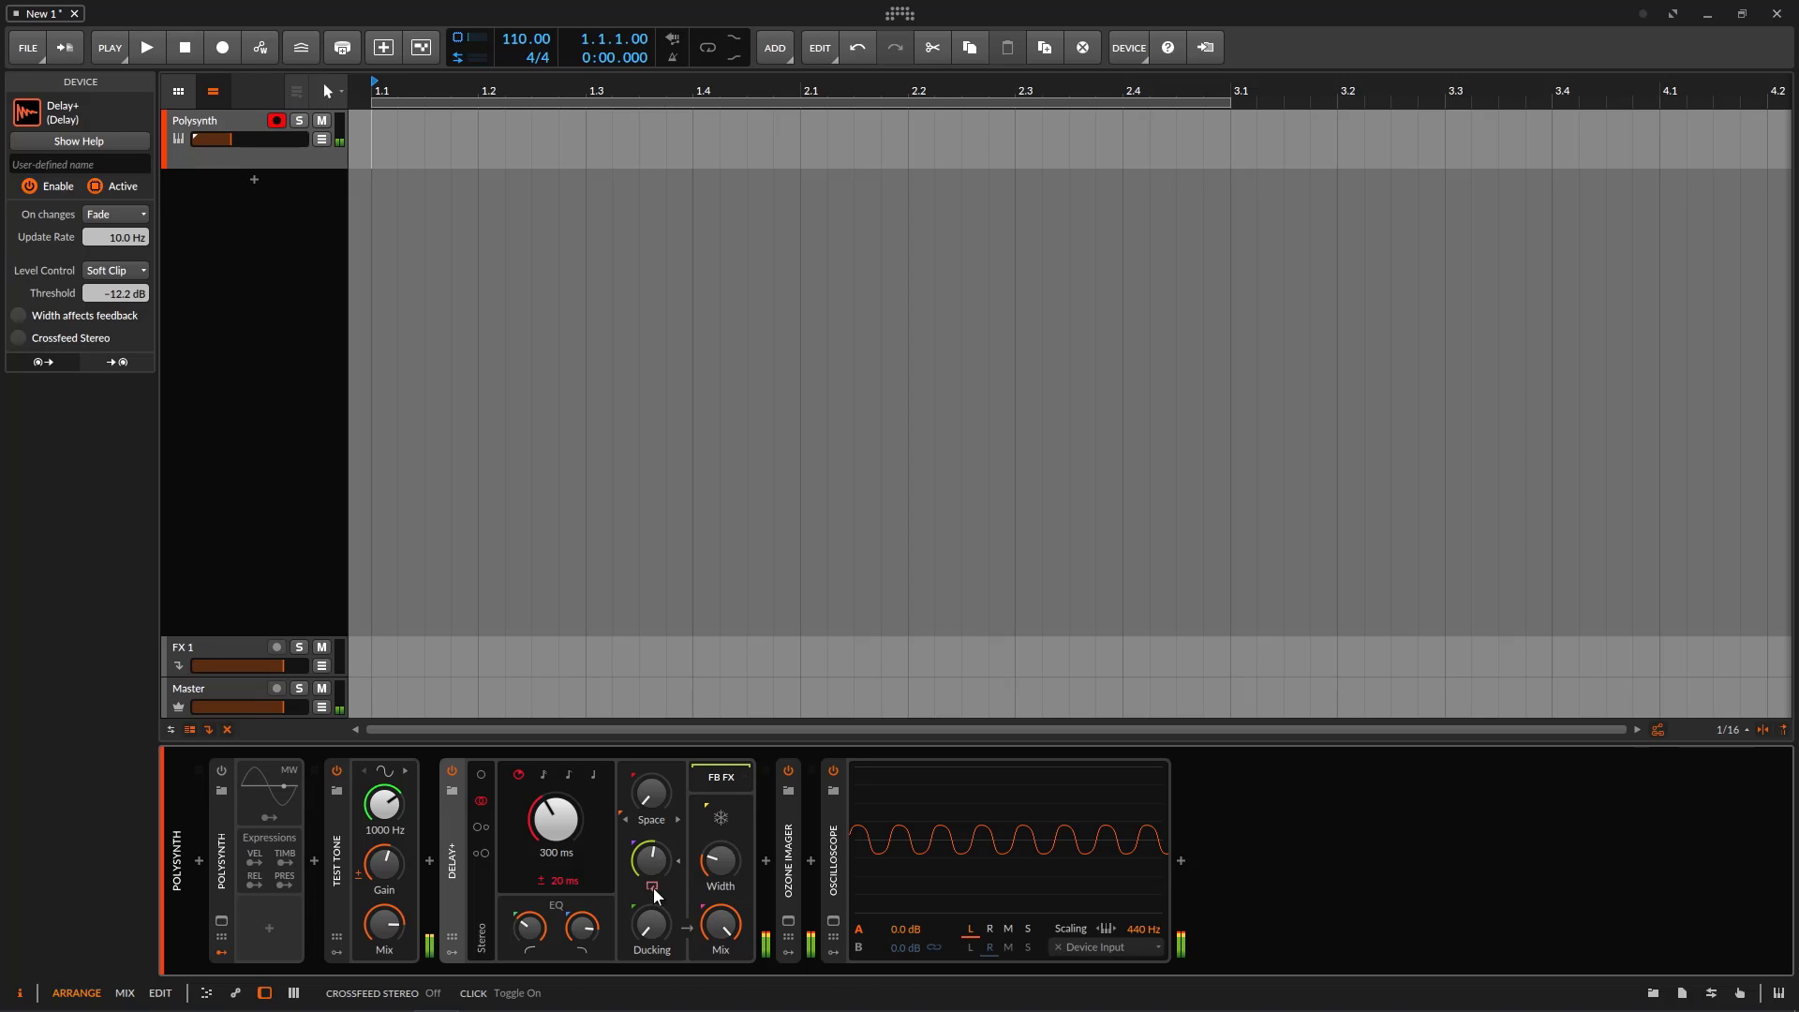
{"action": "left_click_drag", "start_coordinate": [115, 293], "coordinate": [114, 300]}
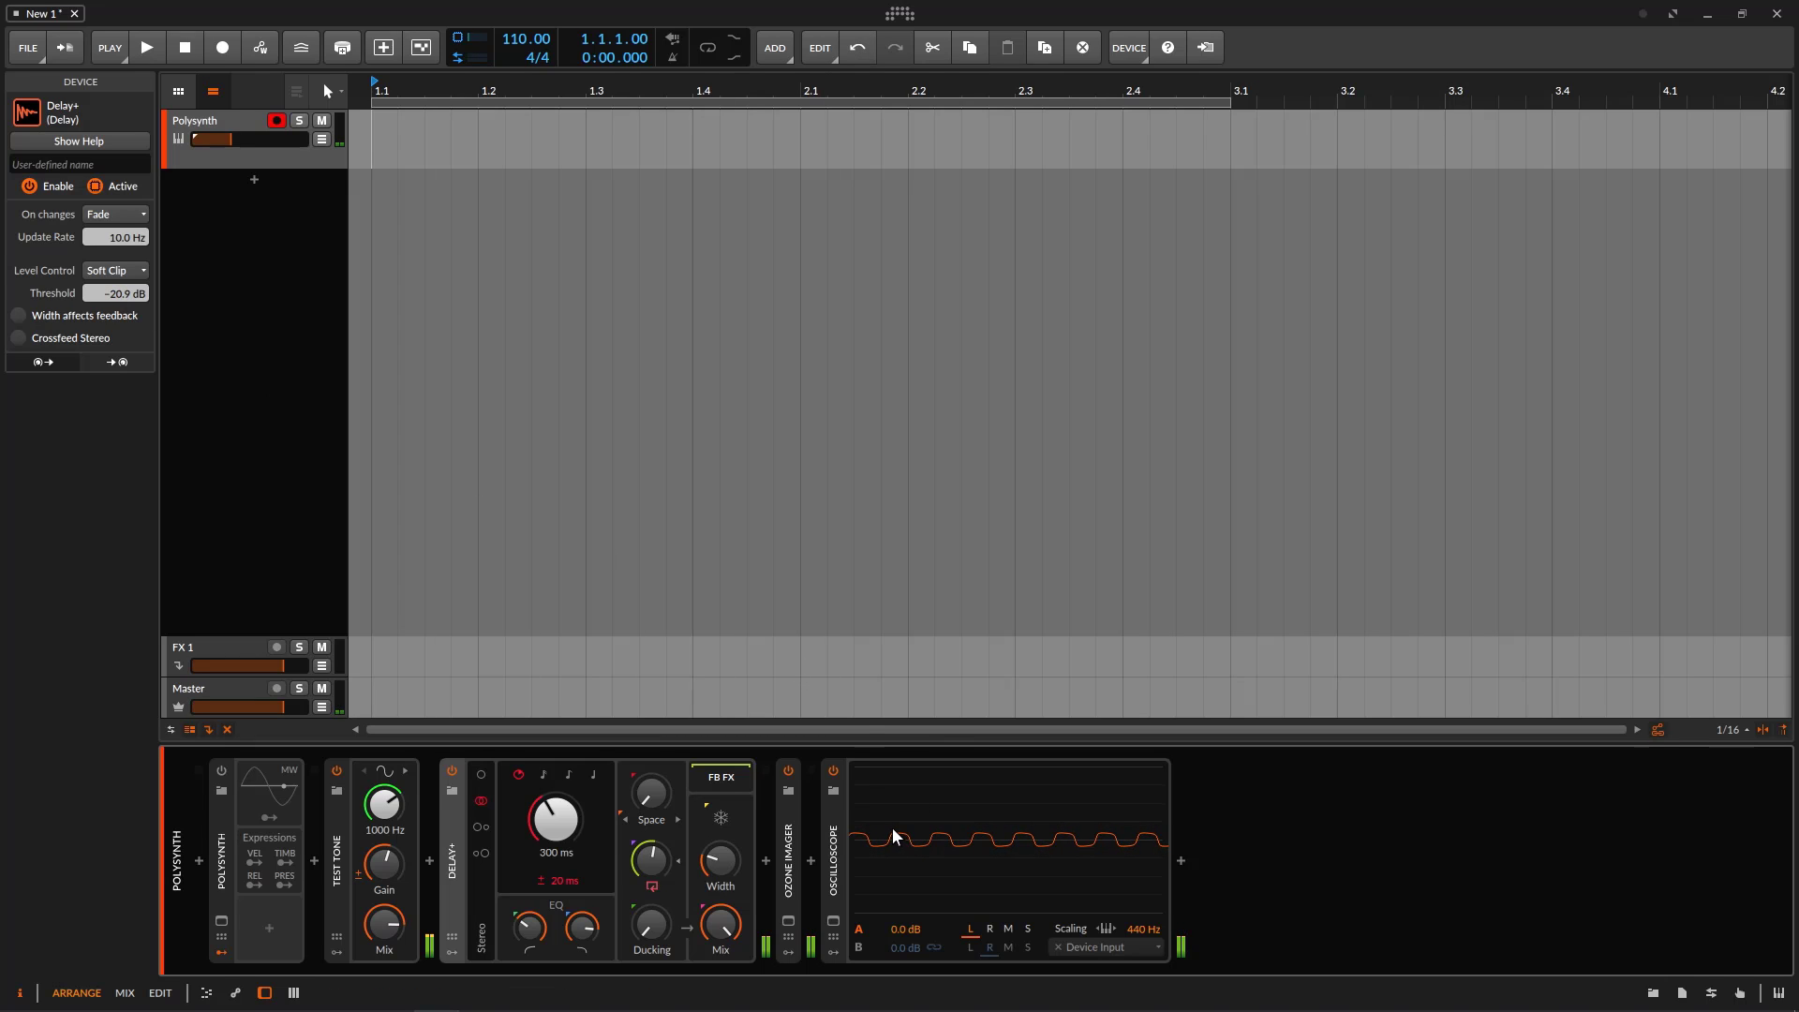
{"action": "left_click_drag", "start_coordinate": [126, 290], "coordinate": [127, 277]}
- Switch Delay+'s Level Control to Hard Clip and lower the threshold to -16.7 dB
{"action": "left_click", "coordinate": [126, 270]}
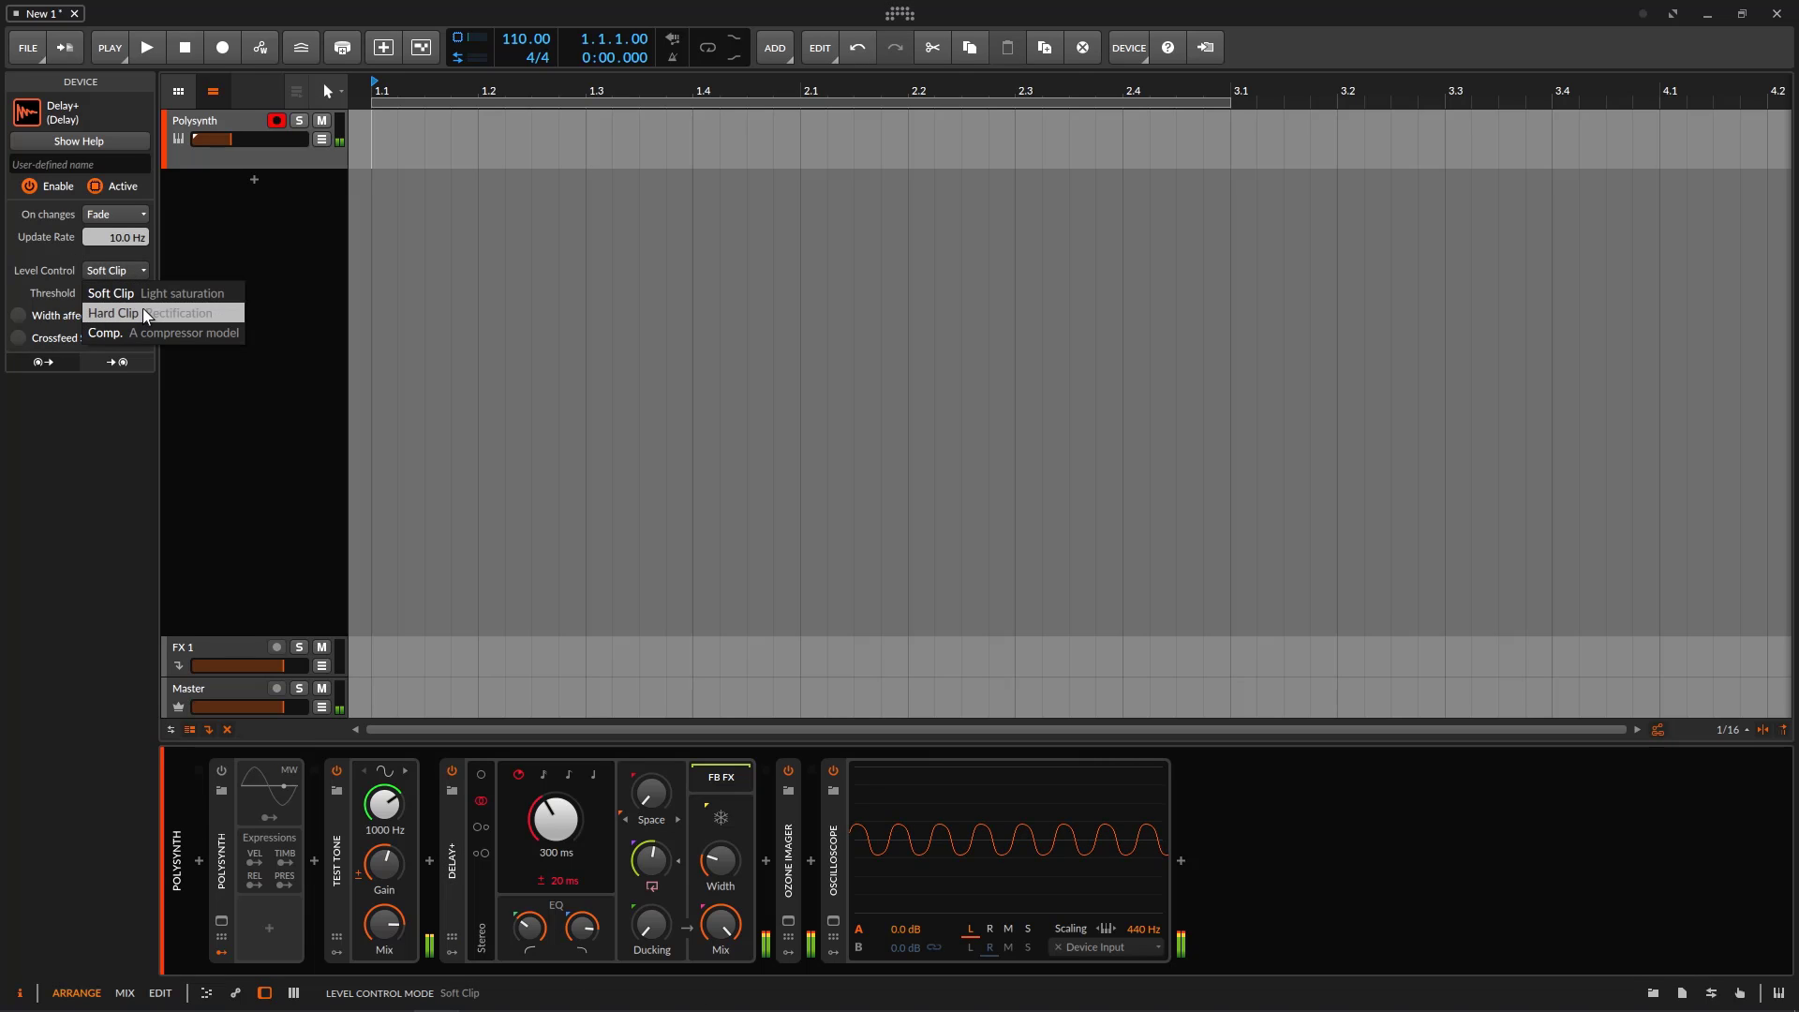
{"action": "left_click", "coordinate": [138, 314]}
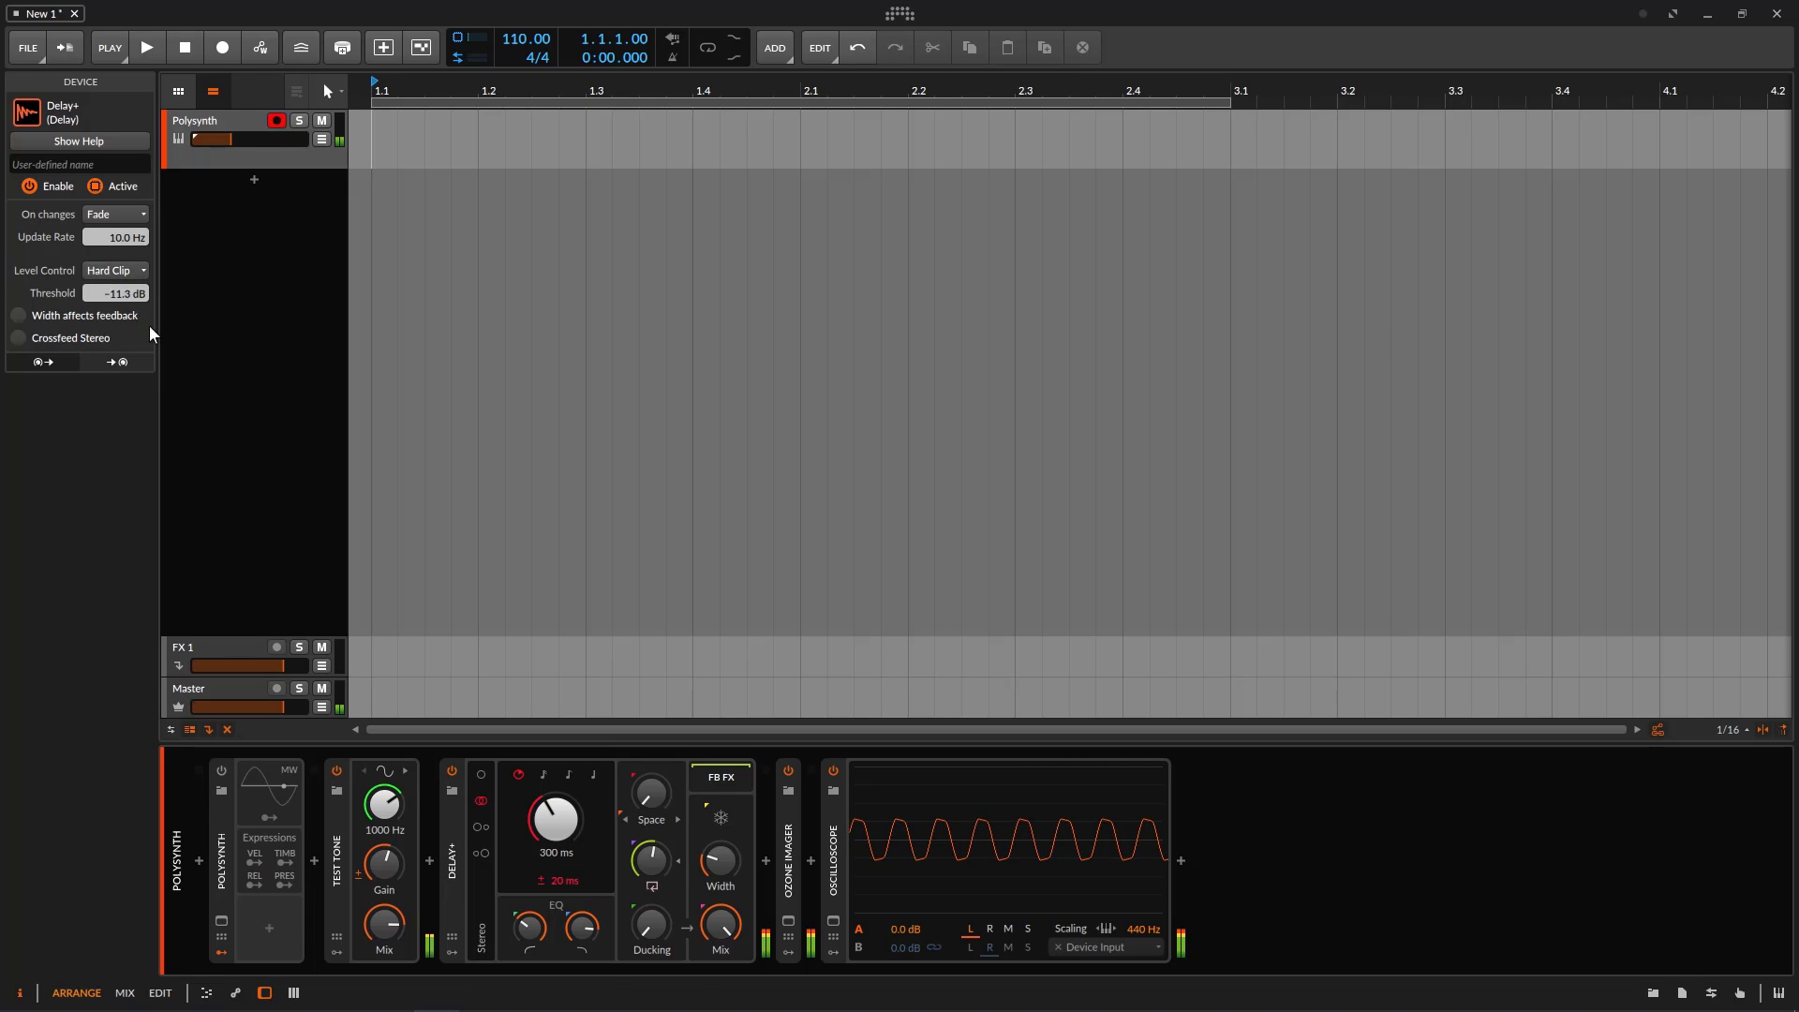
{"action": "left_click_drag", "start_coordinate": [126, 298], "coordinate": [129, 302]}
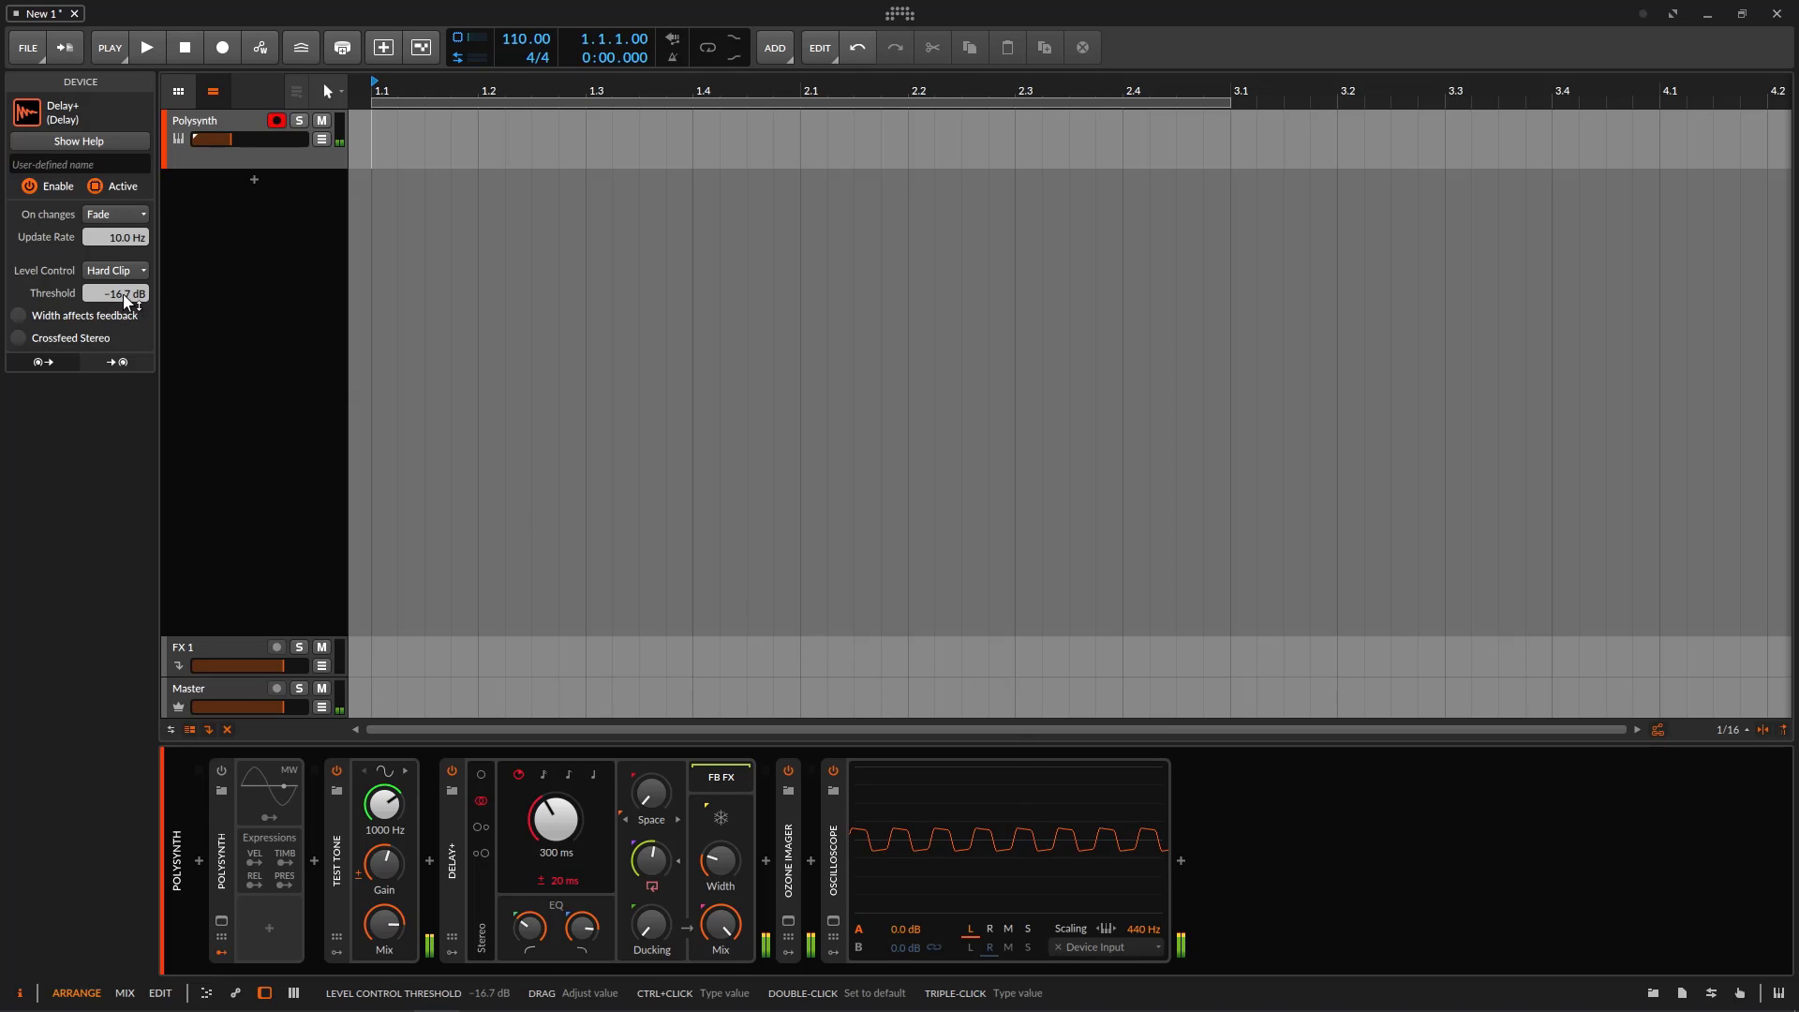
- Switch Delay+'s Level Control to Comp. and lower the threshold to -21.8 dB
{"action": "left_click", "coordinate": [132, 270]}
{"action": "left_click", "coordinate": [138, 336]}
{"action": "mouse_move", "coordinate": [126, 294]}
{"action": "left_mouse_down"}
{"action": "mouse_move", "coordinate": [126, 277]}
{"action": "mouse_move", "coordinate": [127, 293]}
{"action": "left_mouse_up"}
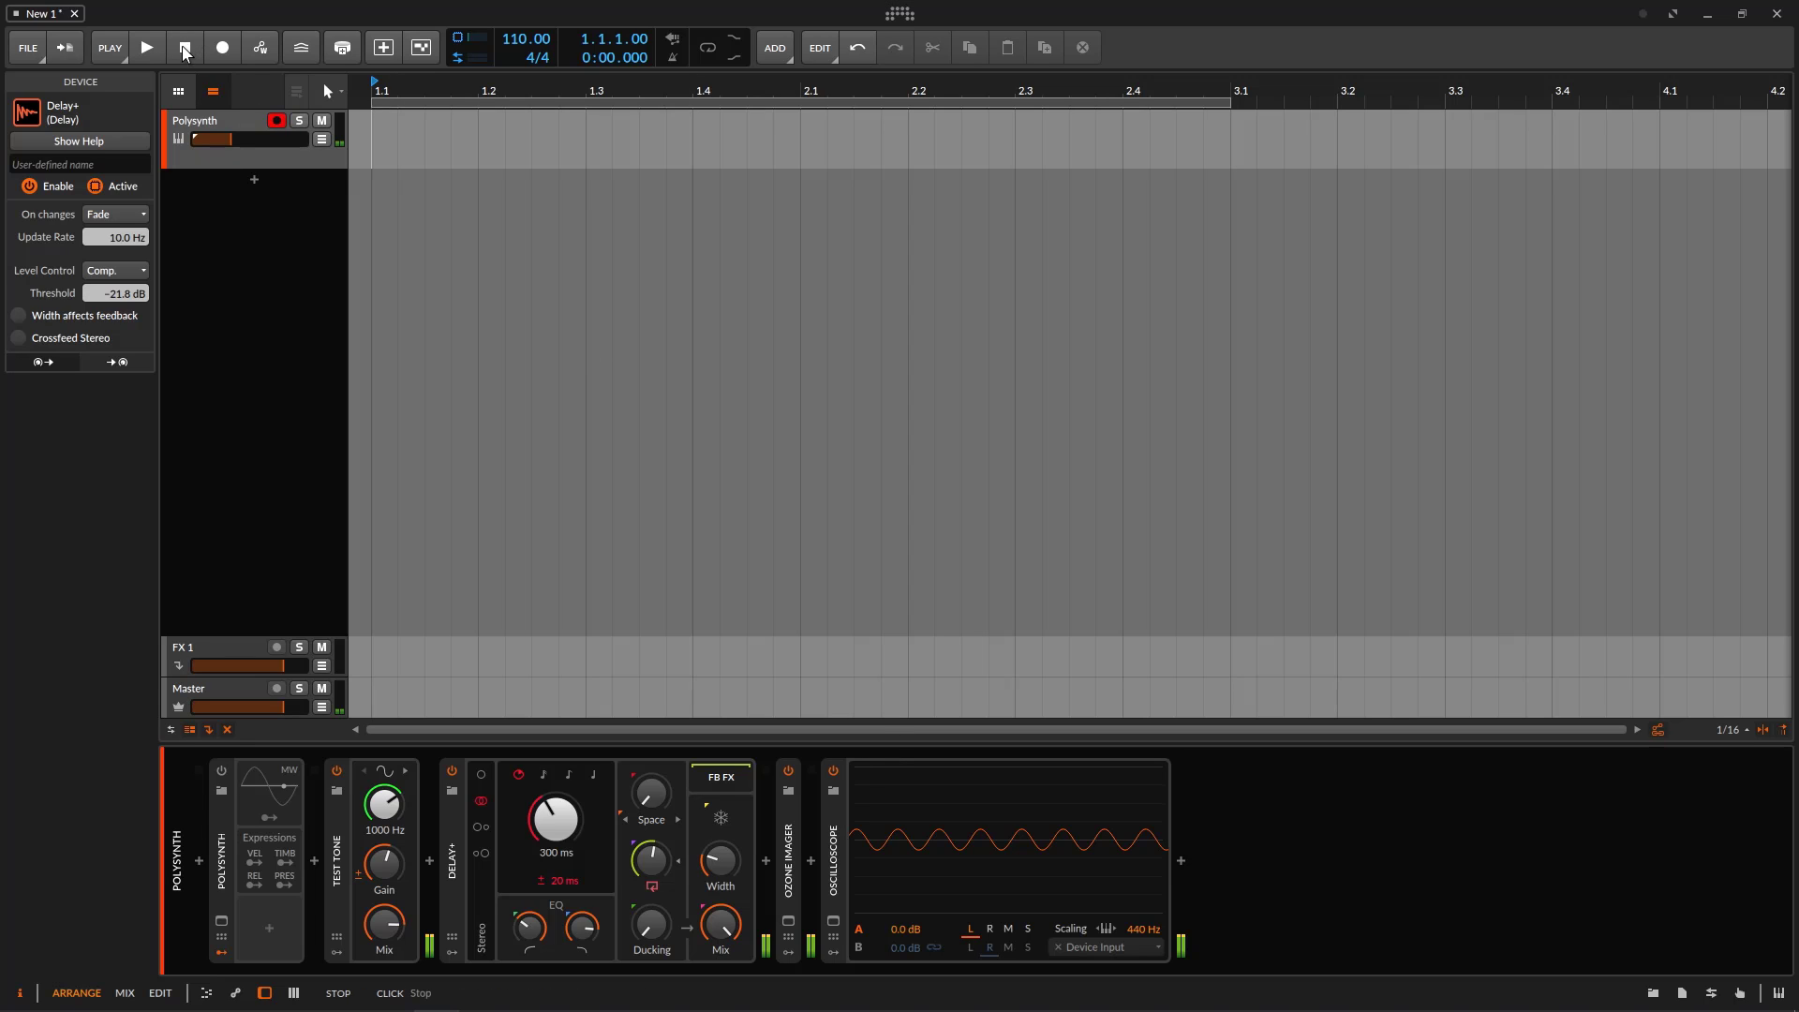
- Return Level Control to Soft Clip and make Polysynth the sound source again, expanded and enabled, with the Test Tone off
{"action": "left_click", "coordinate": [131, 271]}
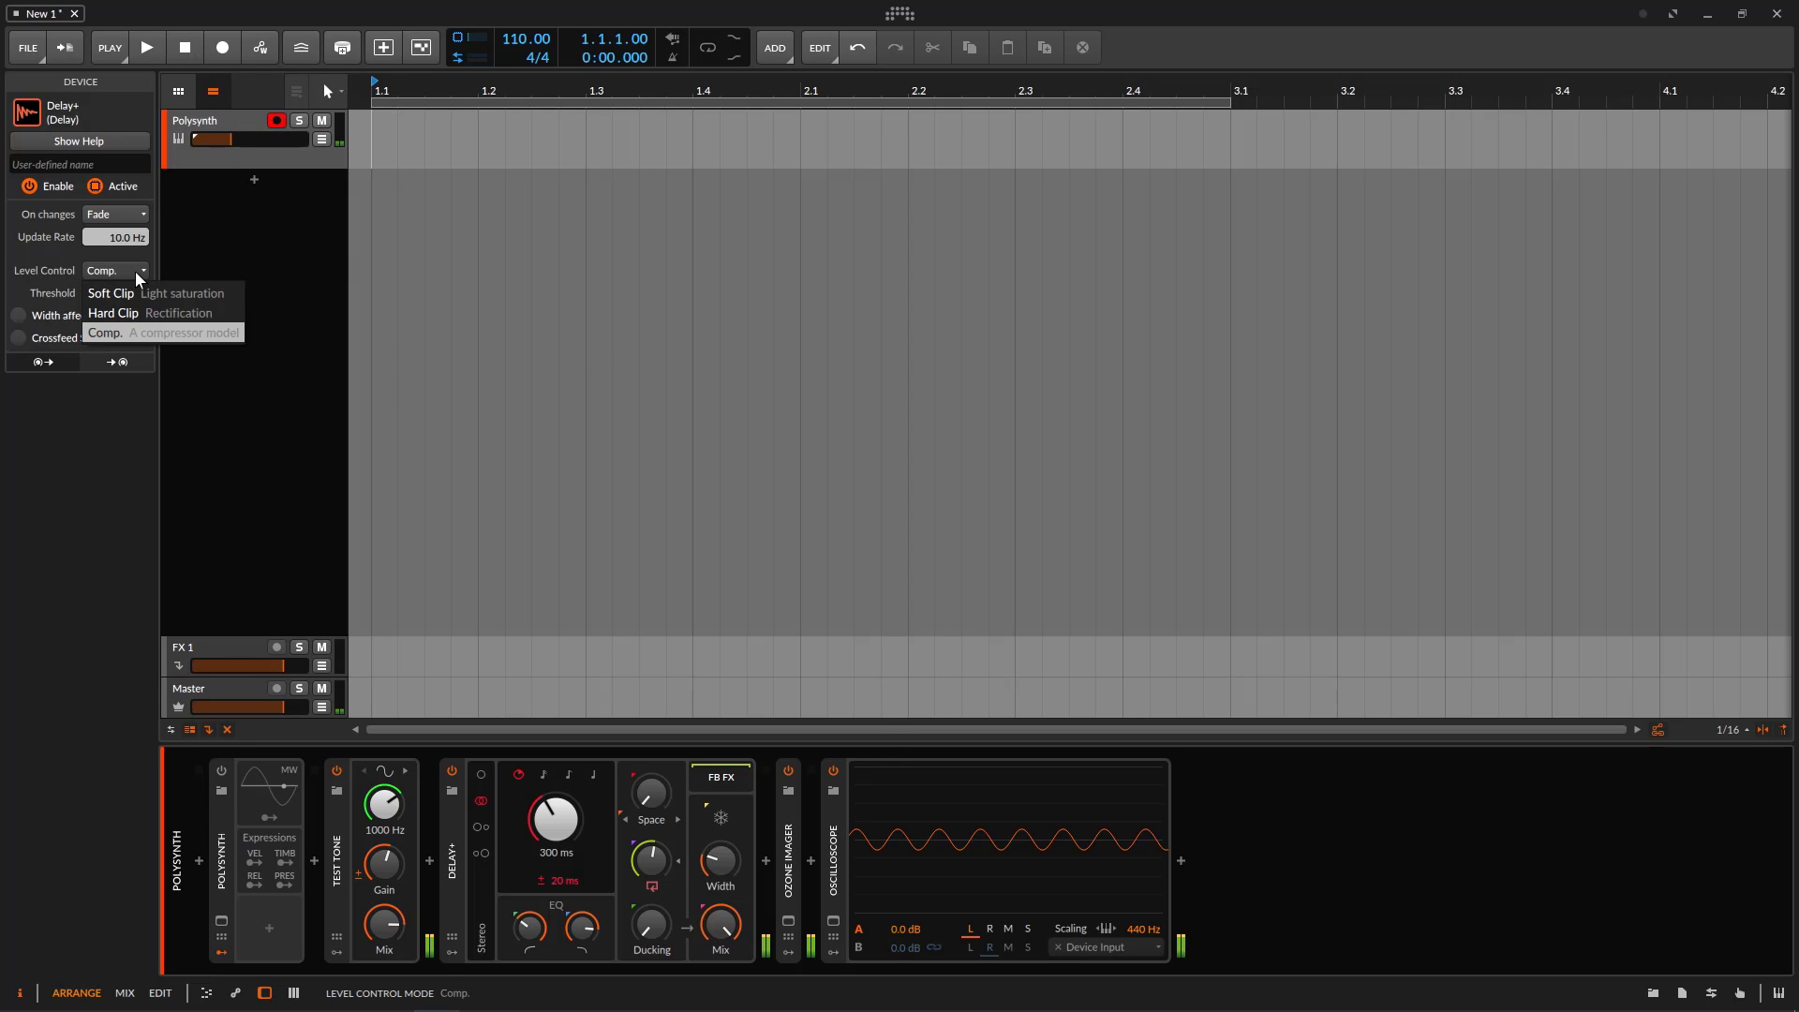
{"action": "left_click", "coordinate": [150, 295]}
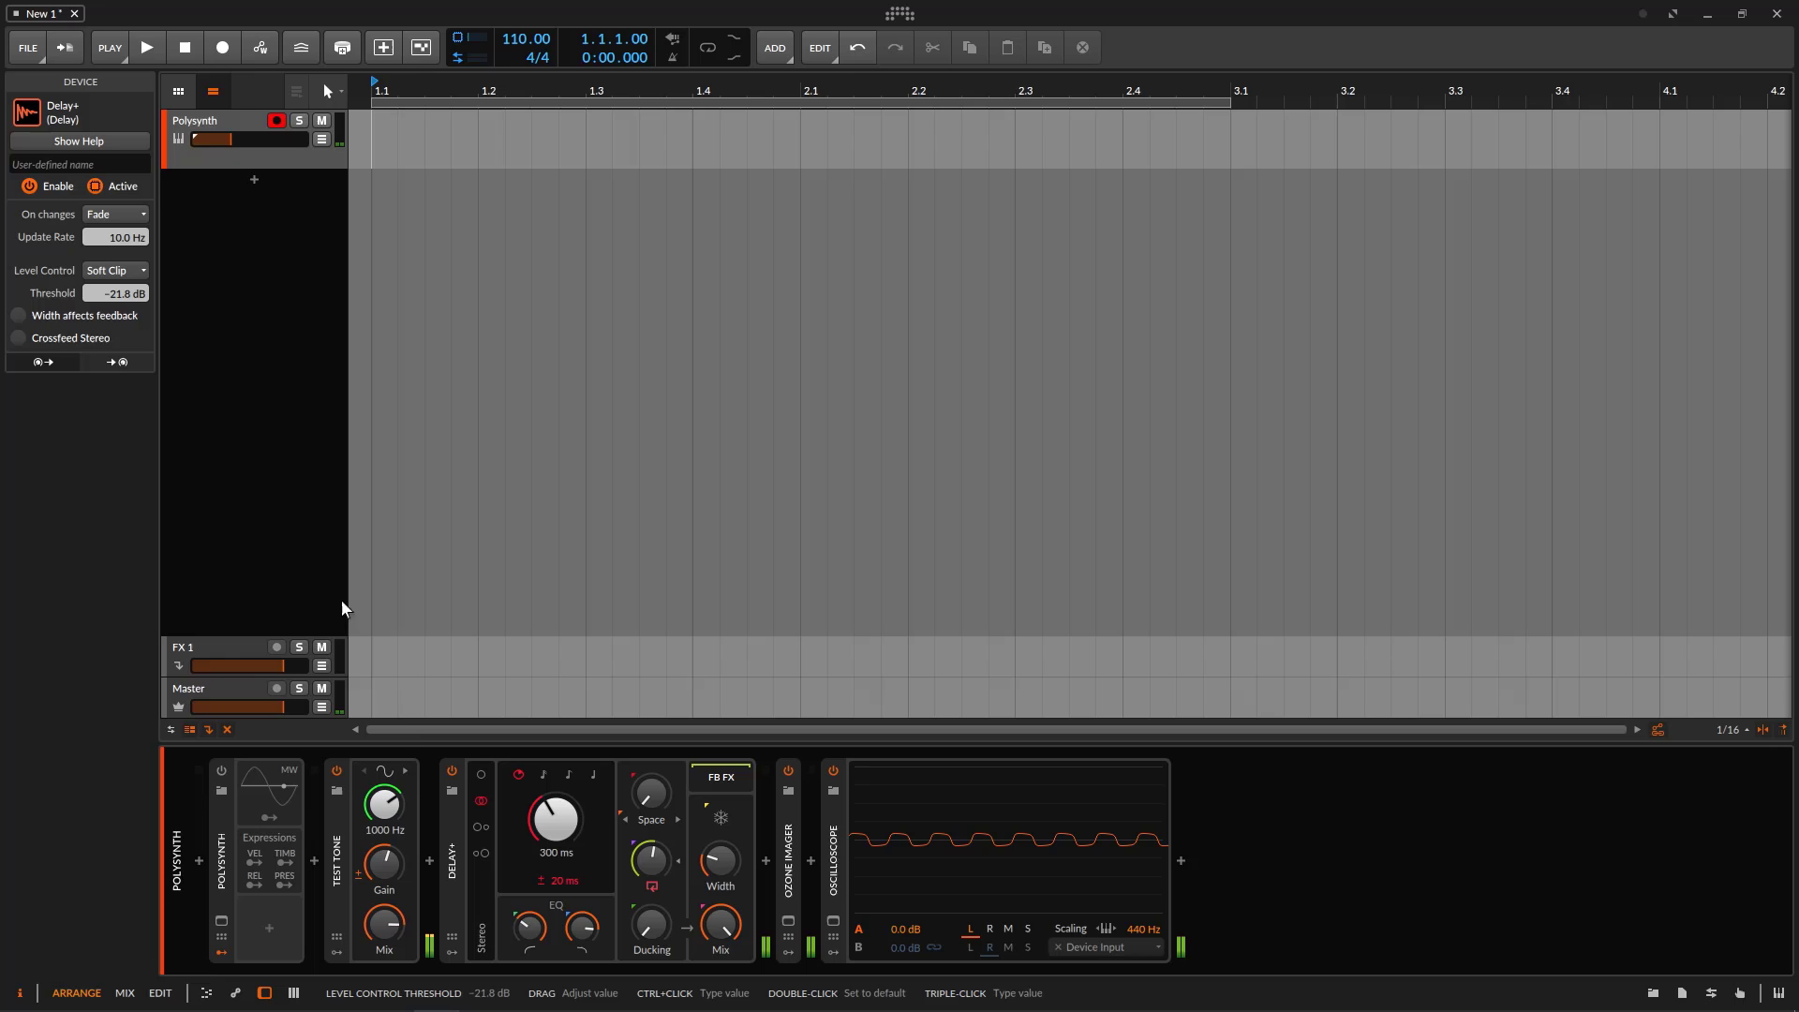
{"action": "left_click", "coordinate": [337, 769]}
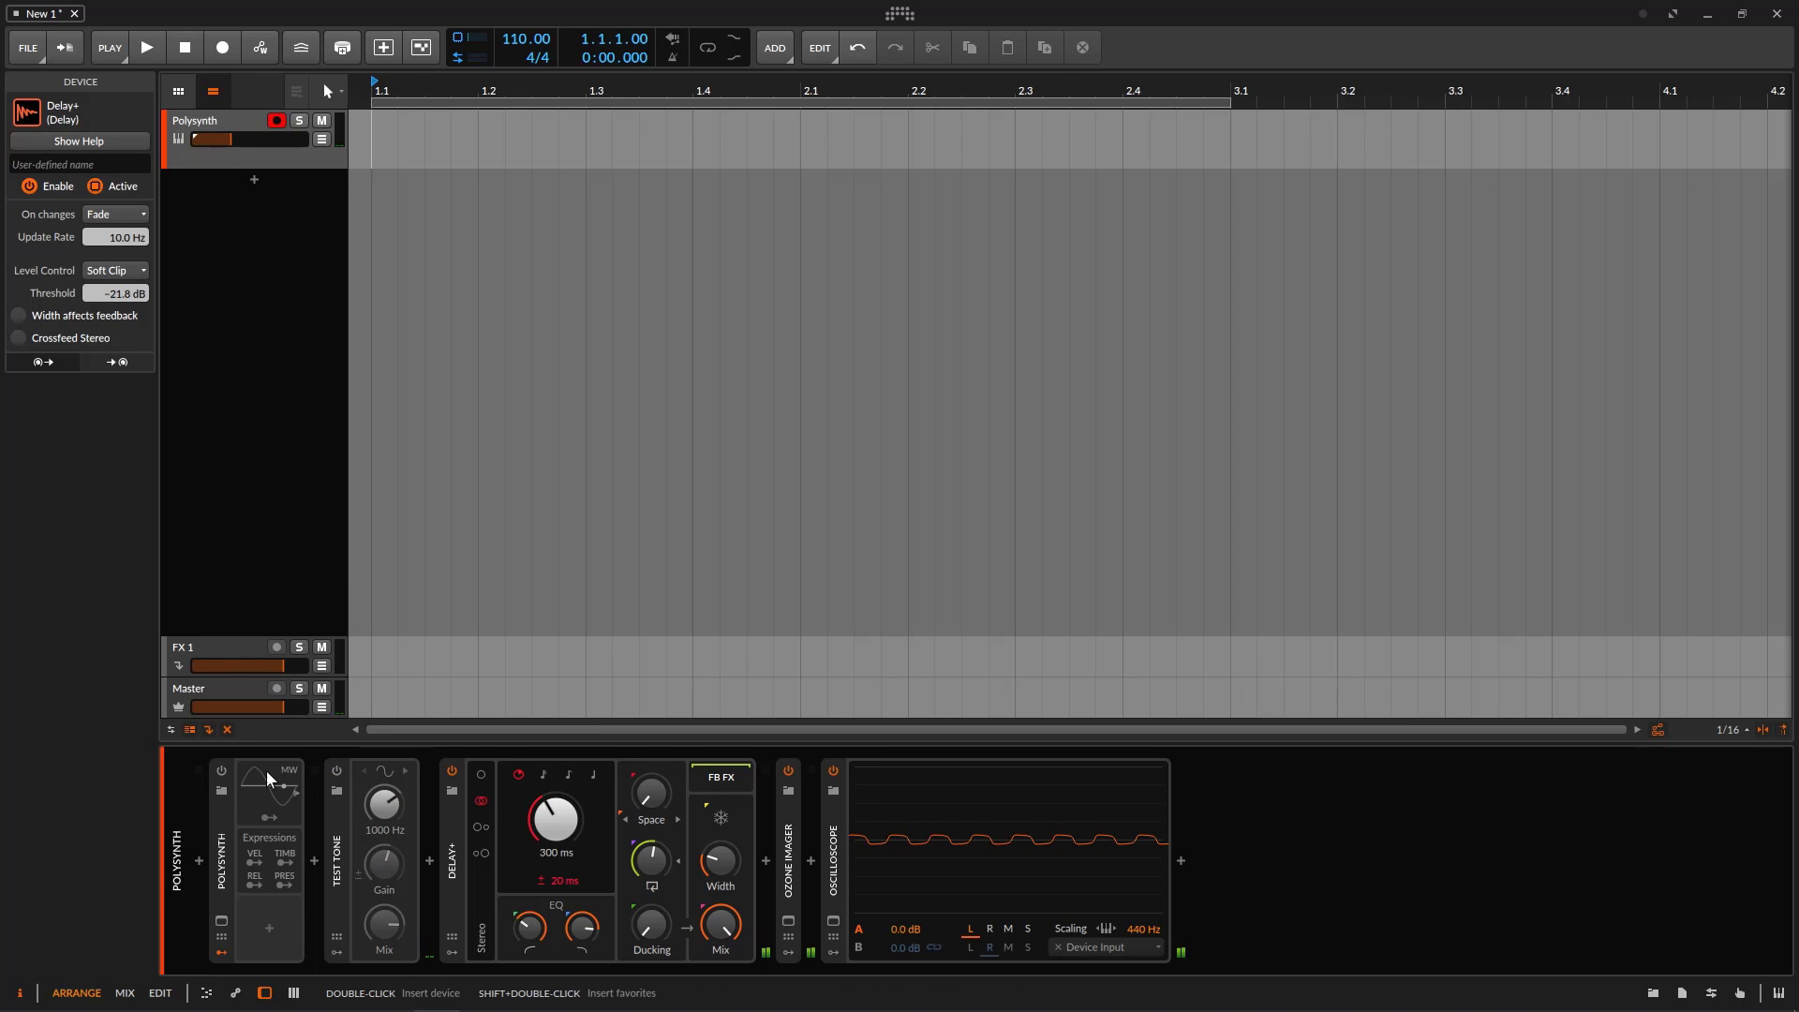
{"action": "left_click", "coordinate": [221, 811]}
{"action": "left_click", "coordinate": [217, 803]}
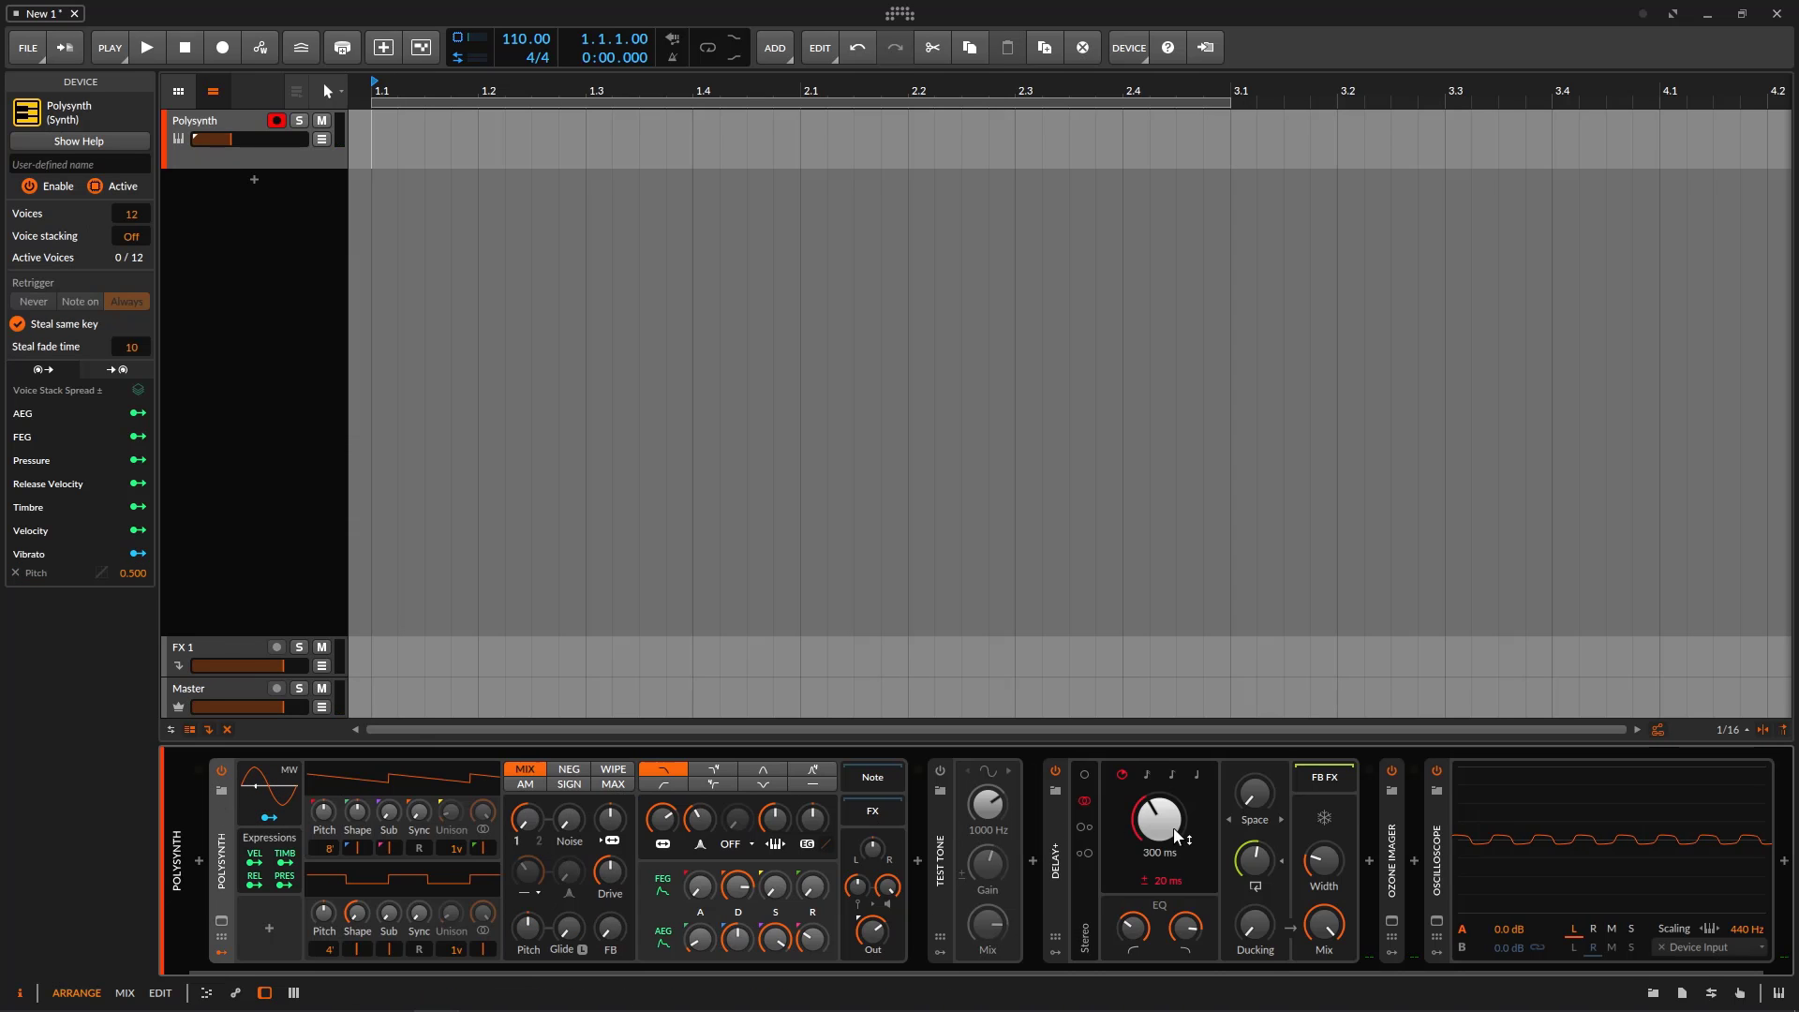
- Raise Delay+'s Space amount and bring the Polysynth track's volume up to about -7.9 dB
{"action": "left_click_drag", "start_coordinate": [1260, 806], "coordinate": [1262, 798]}
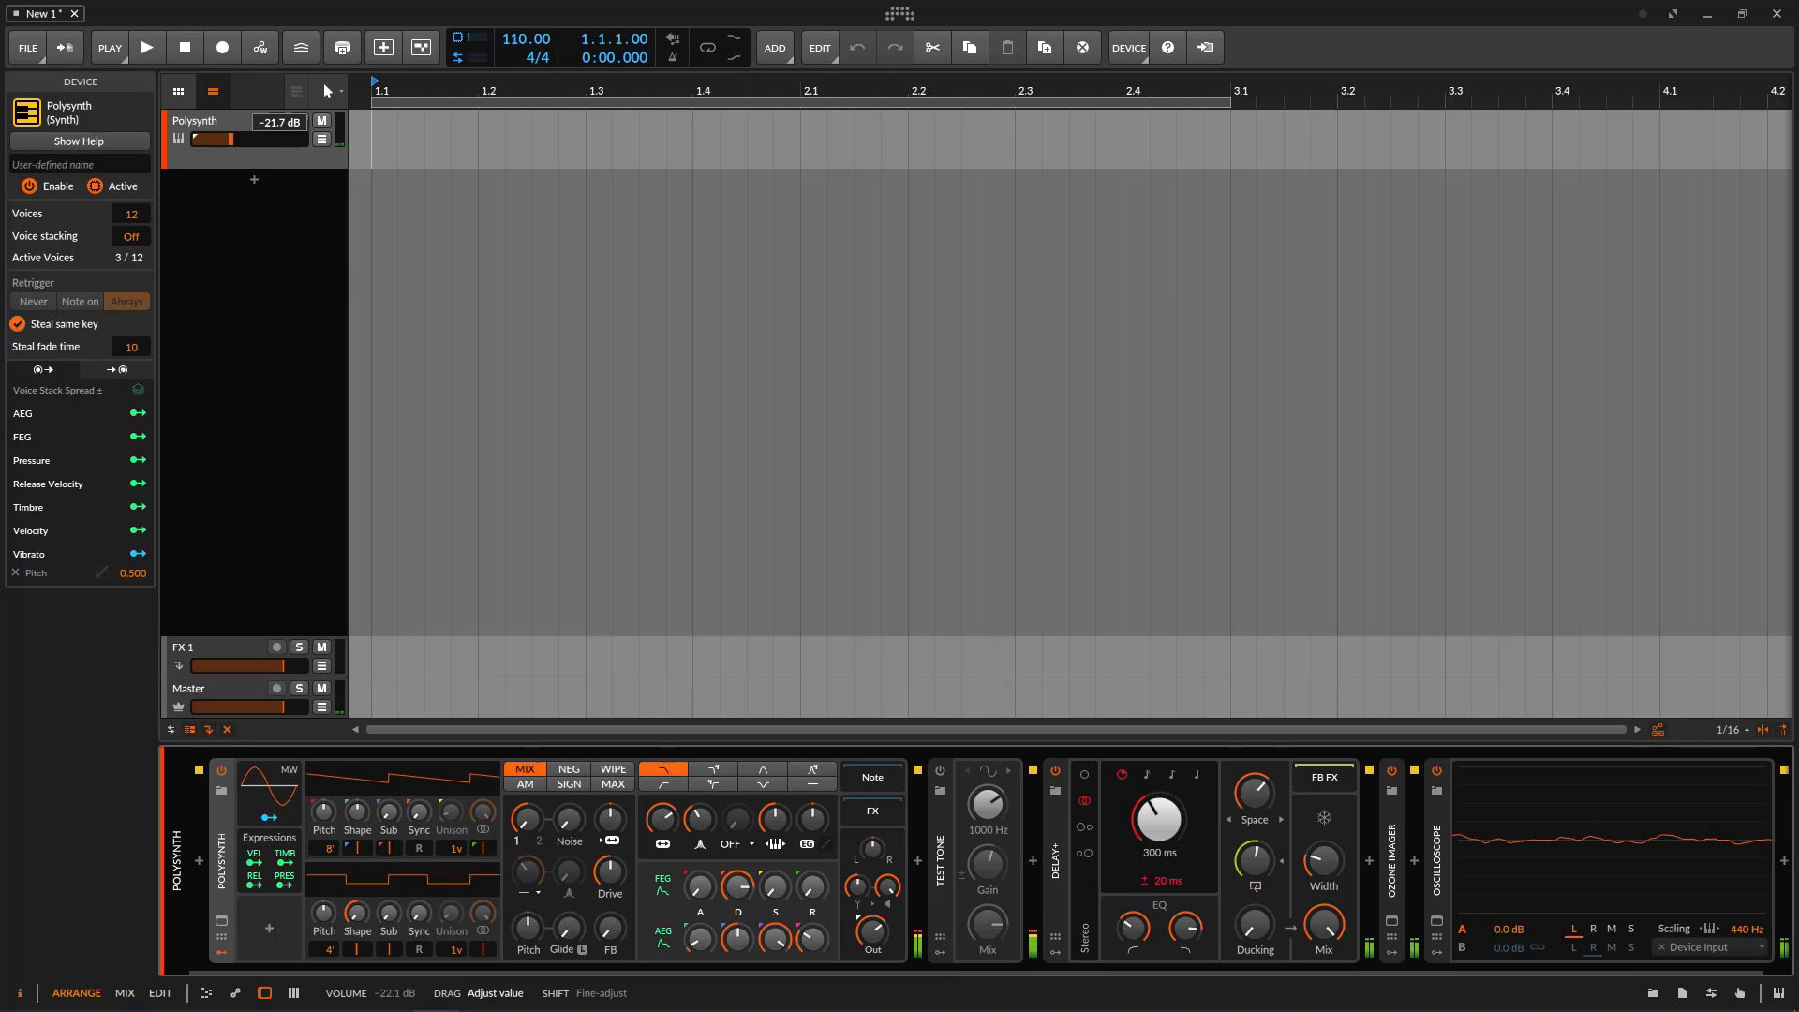
{"action": "mouse_move", "coordinate": [251, 140]}
{"action": "left_mouse_down"}
{"action": "mouse_move", "coordinate": [275, 141]}
{"action": "mouse_move", "coordinate": [260, 139]}
{"action": "left_mouse_up"}
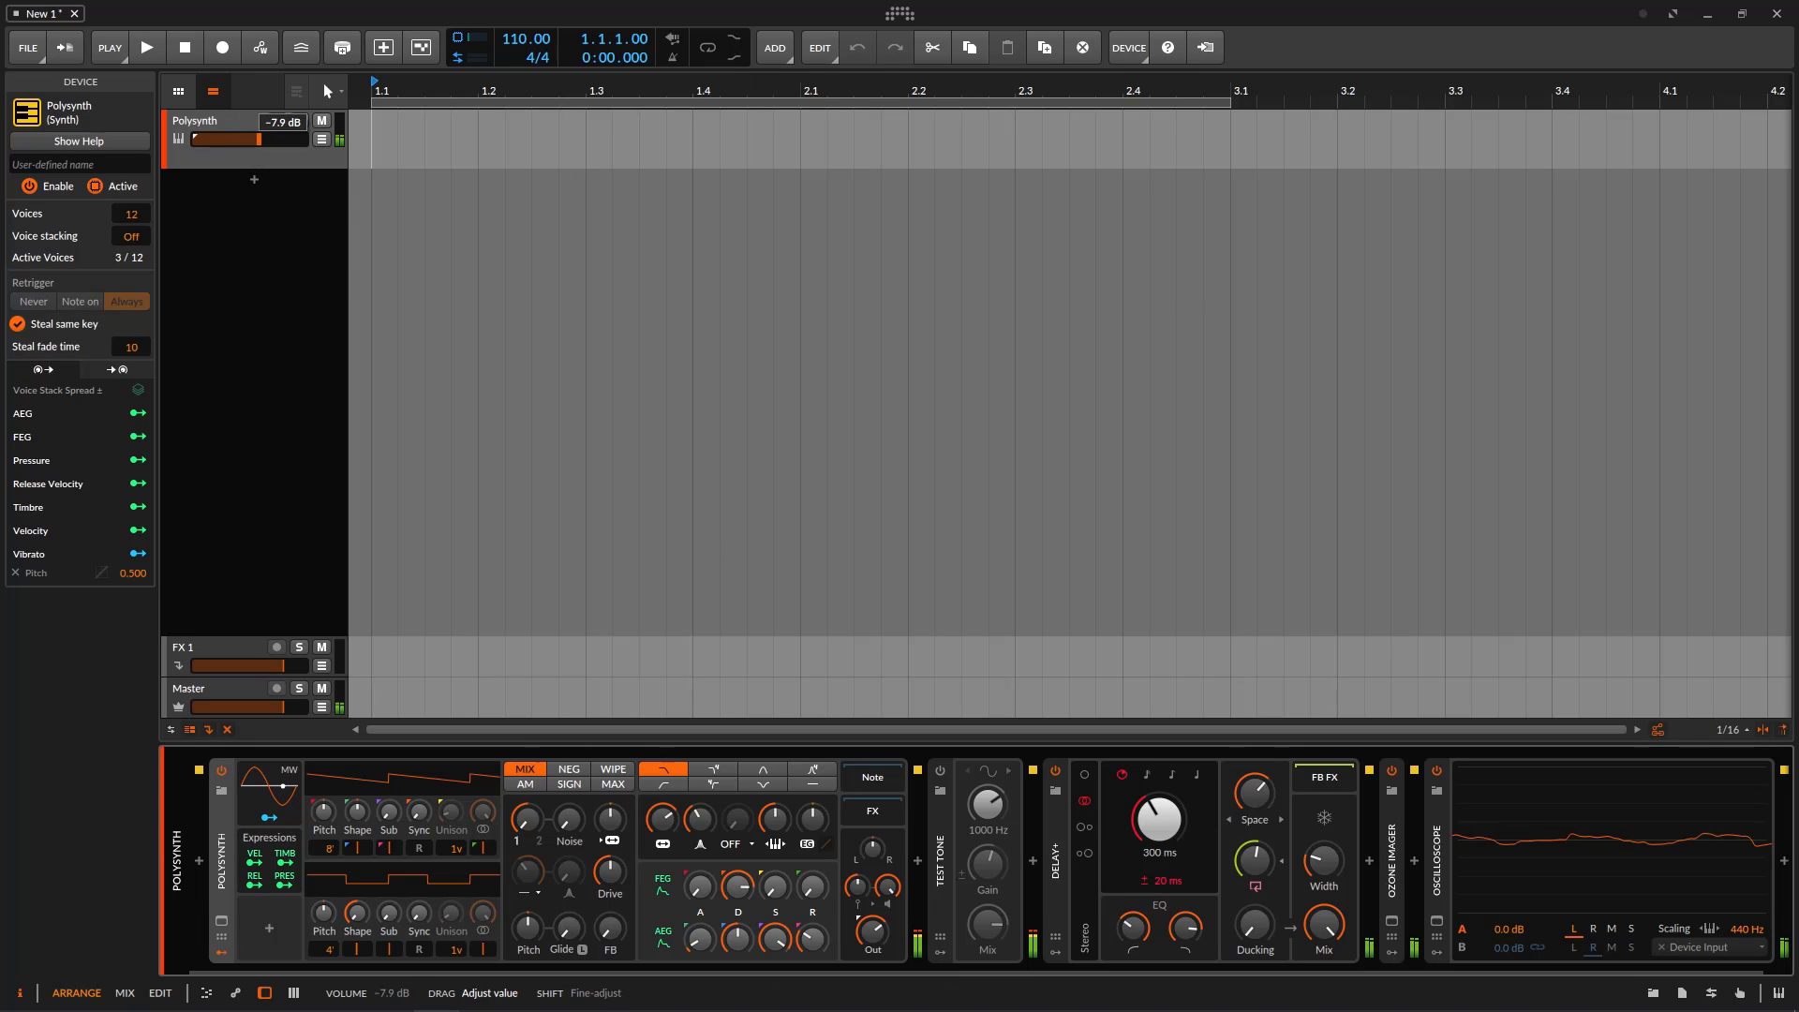
- Select Delay+, reset its Soft Clip threshold to 0.0 dB and lower it to -12.5 dB to hear the saturation
{"action": "left_click", "coordinate": [1053, 856]}
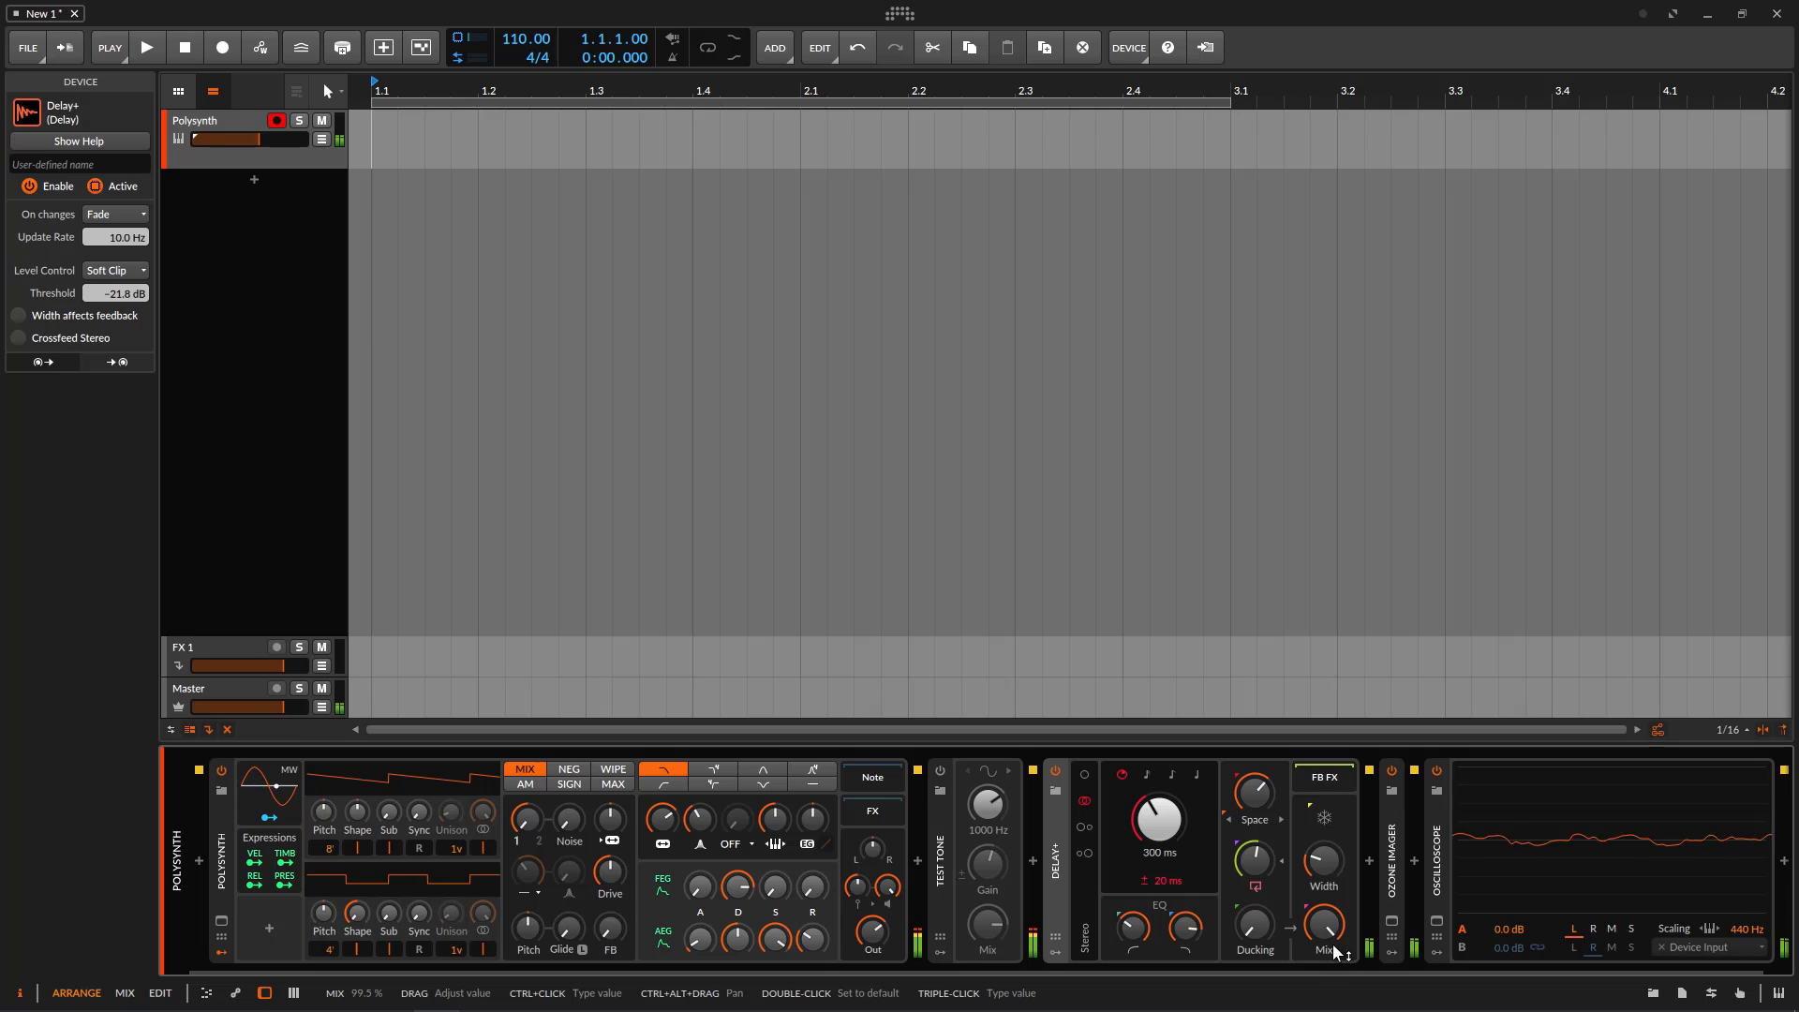
{"action": "double_click", "coordinate": [118, 298]}
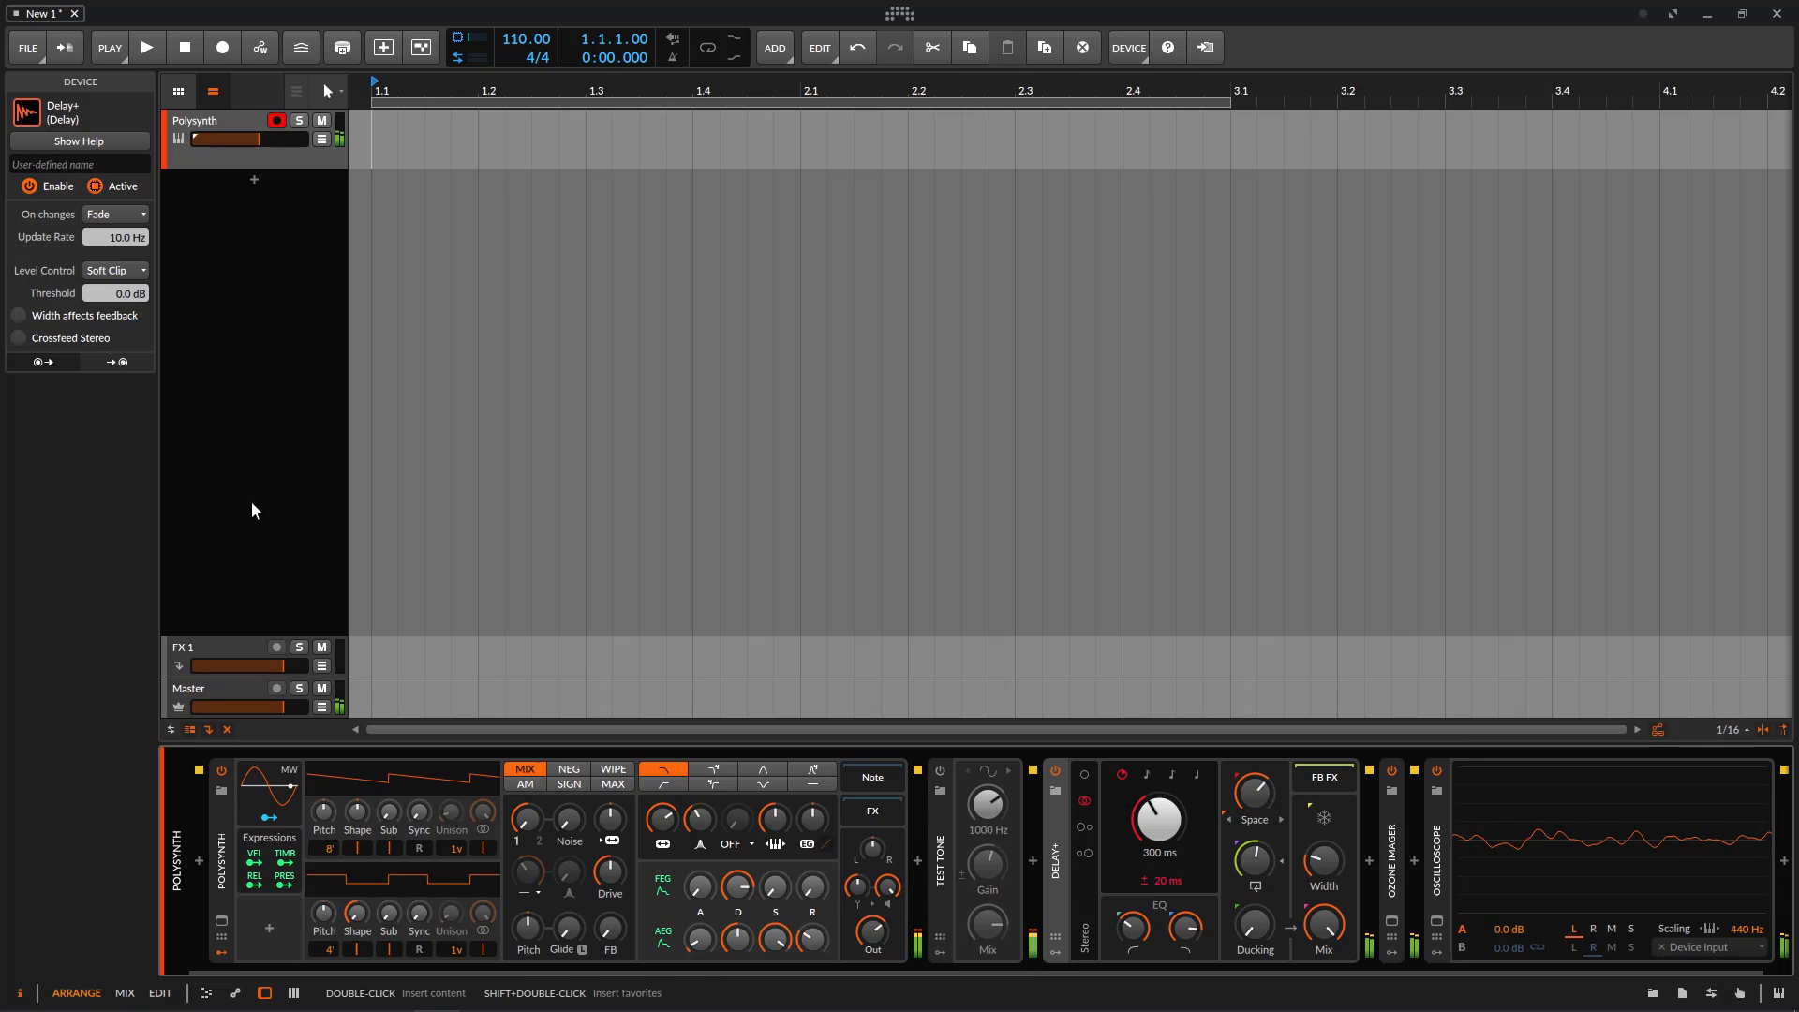
{"action": "left_click_drag", "start_coordinate": [136, 292], "coordinate": [136, 313]}
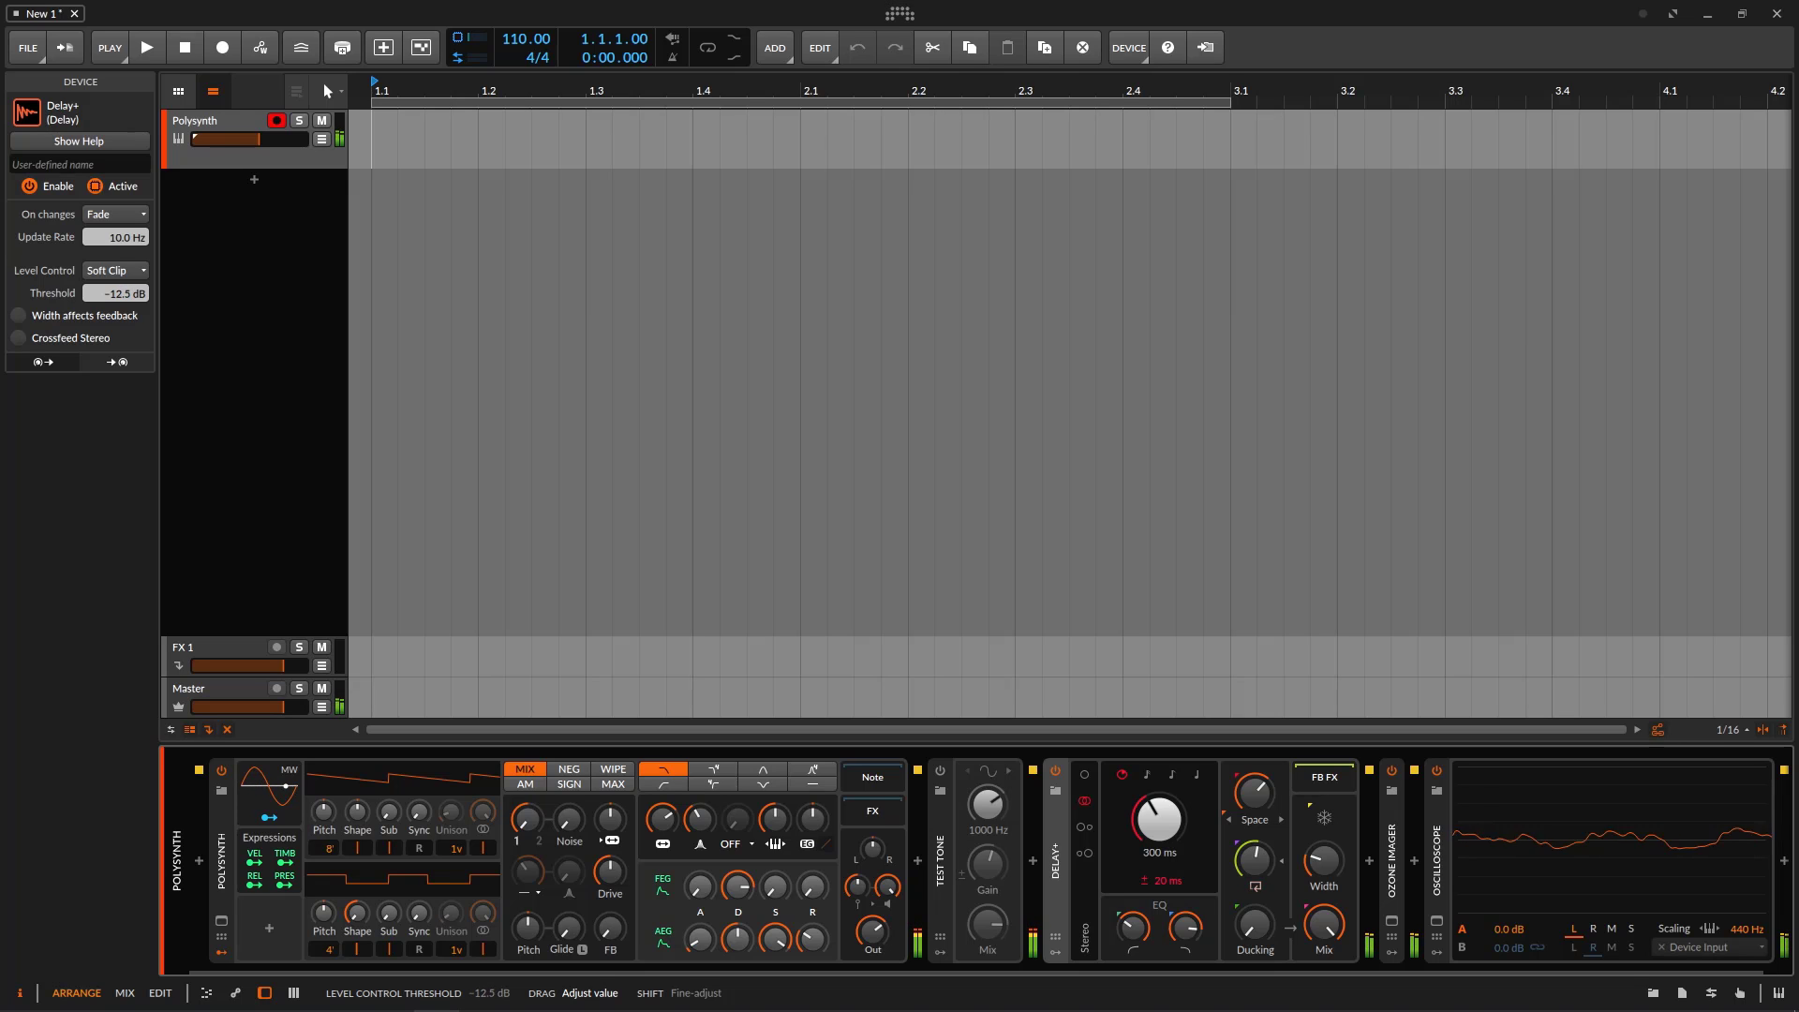
- Set Delay+'s Level Control to Comp. with a -20.8 dB threshold and reduce its Mix to 44.5 %
{"action": "left_click", "coordinate": [122, 270]}
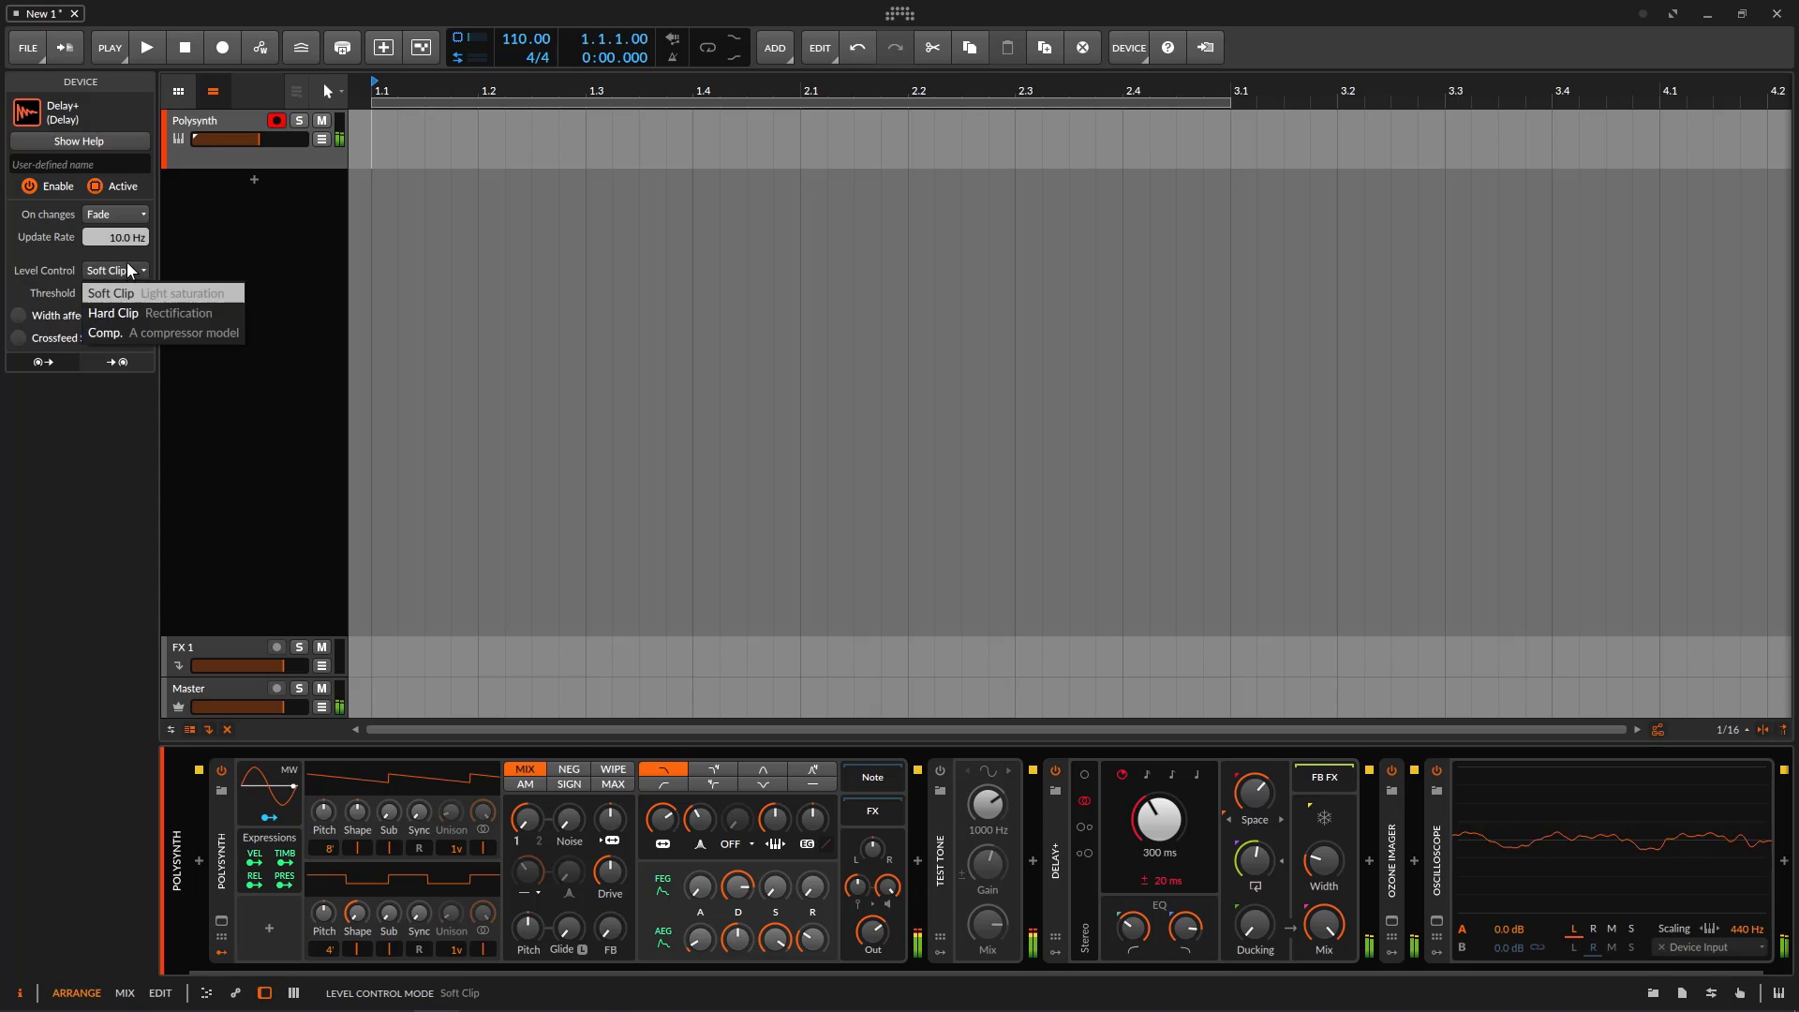
{"action": "left_click", "coordinate": [147, 334]}
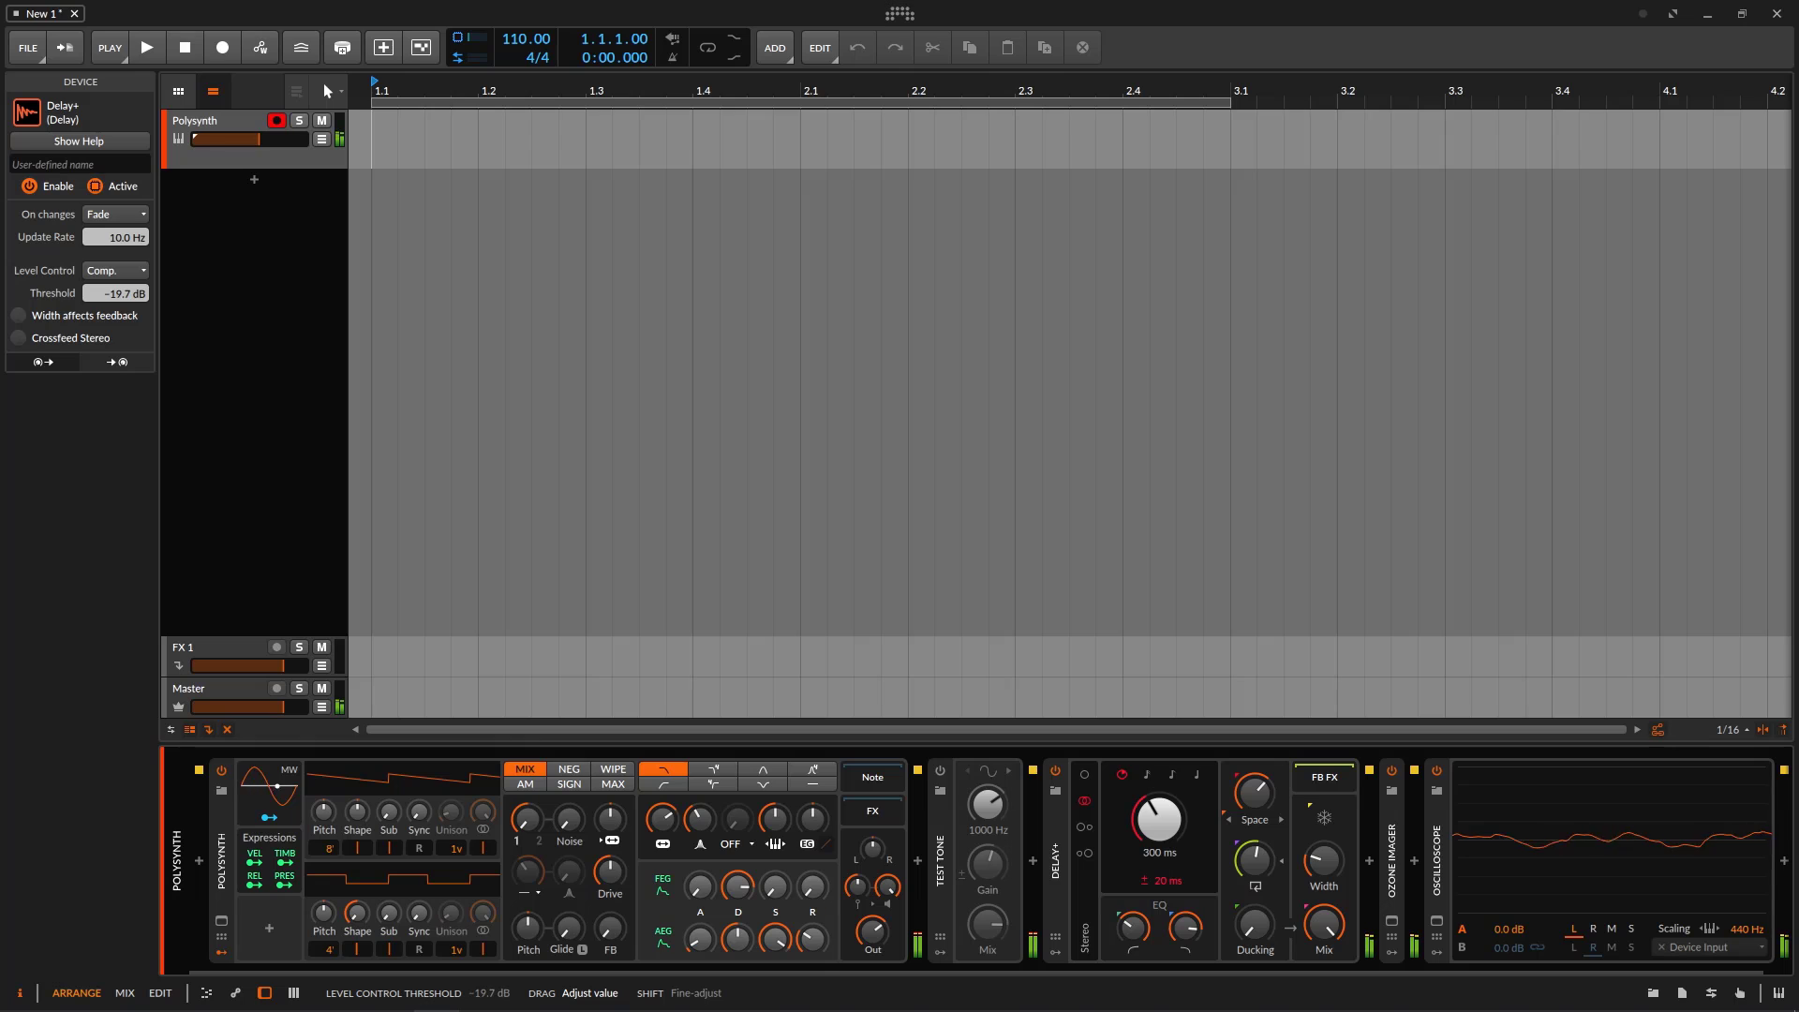
{"action": "left_click_drag", "start_coordinate": [128, 296], "coordinate": [128, 302]}
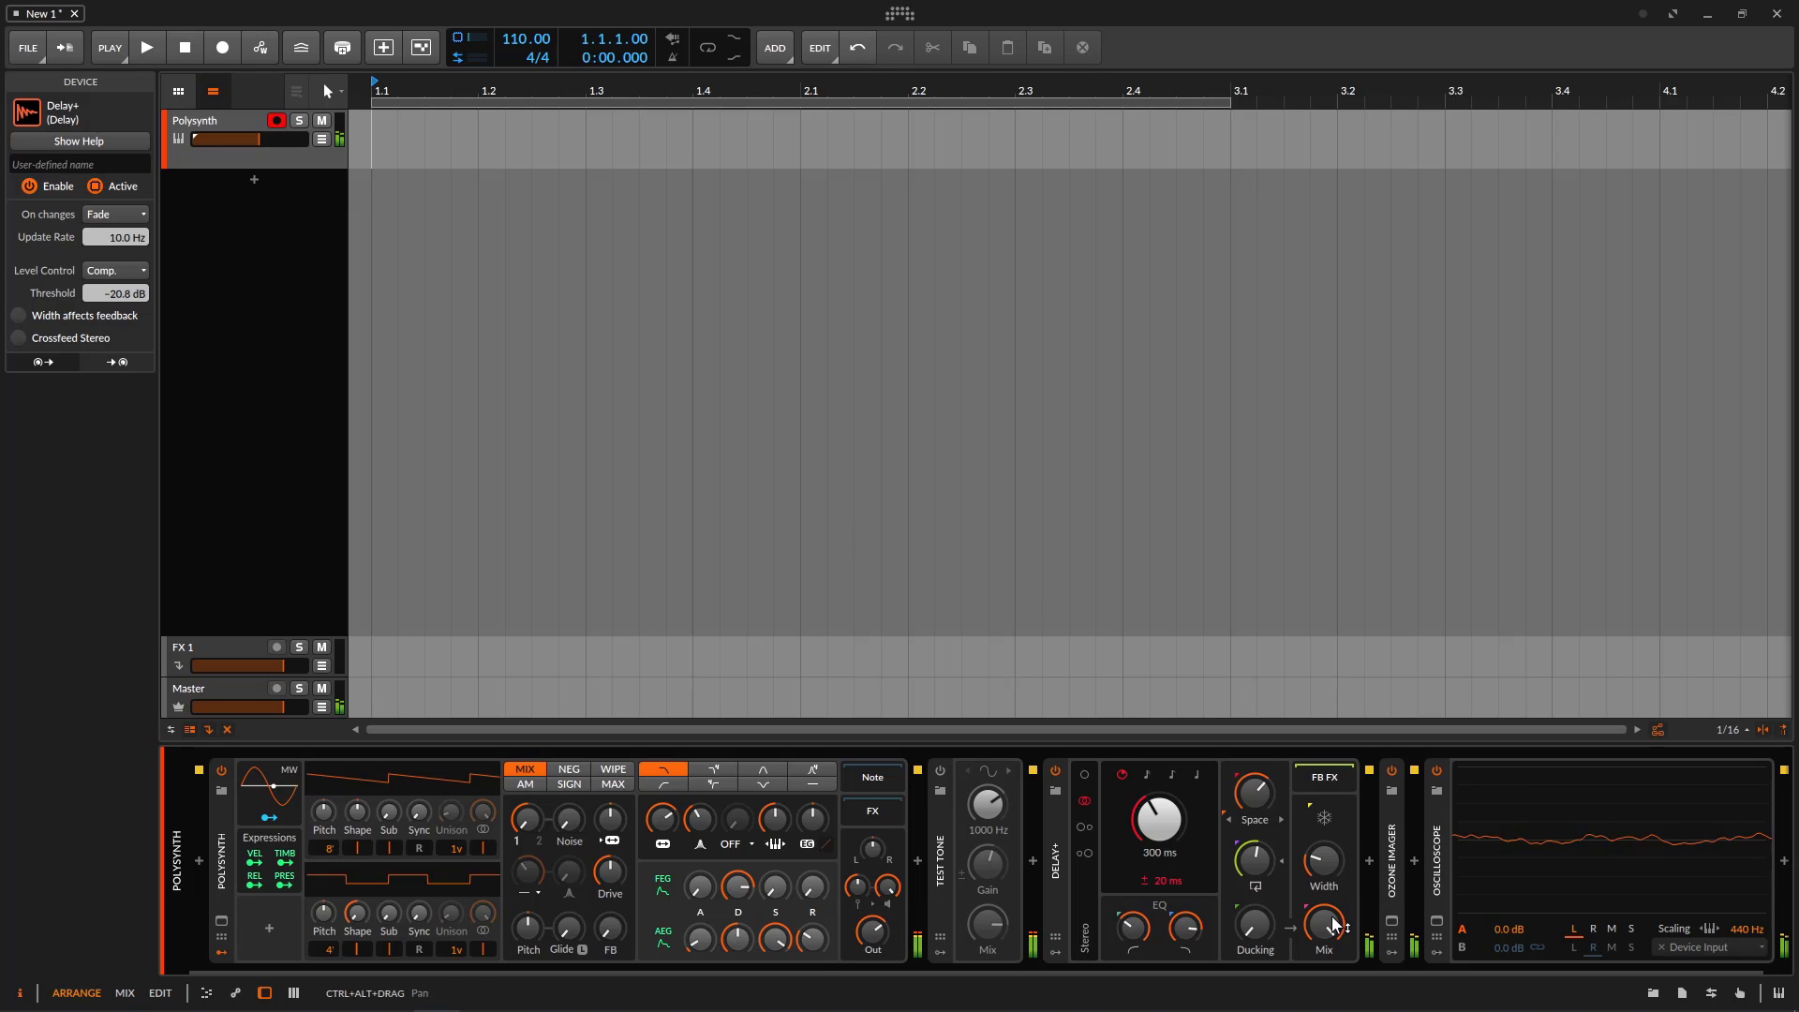
{"action": "left_click_drag", "start_coordinate": [1324, 924], "coordinate": [1325, 932]}
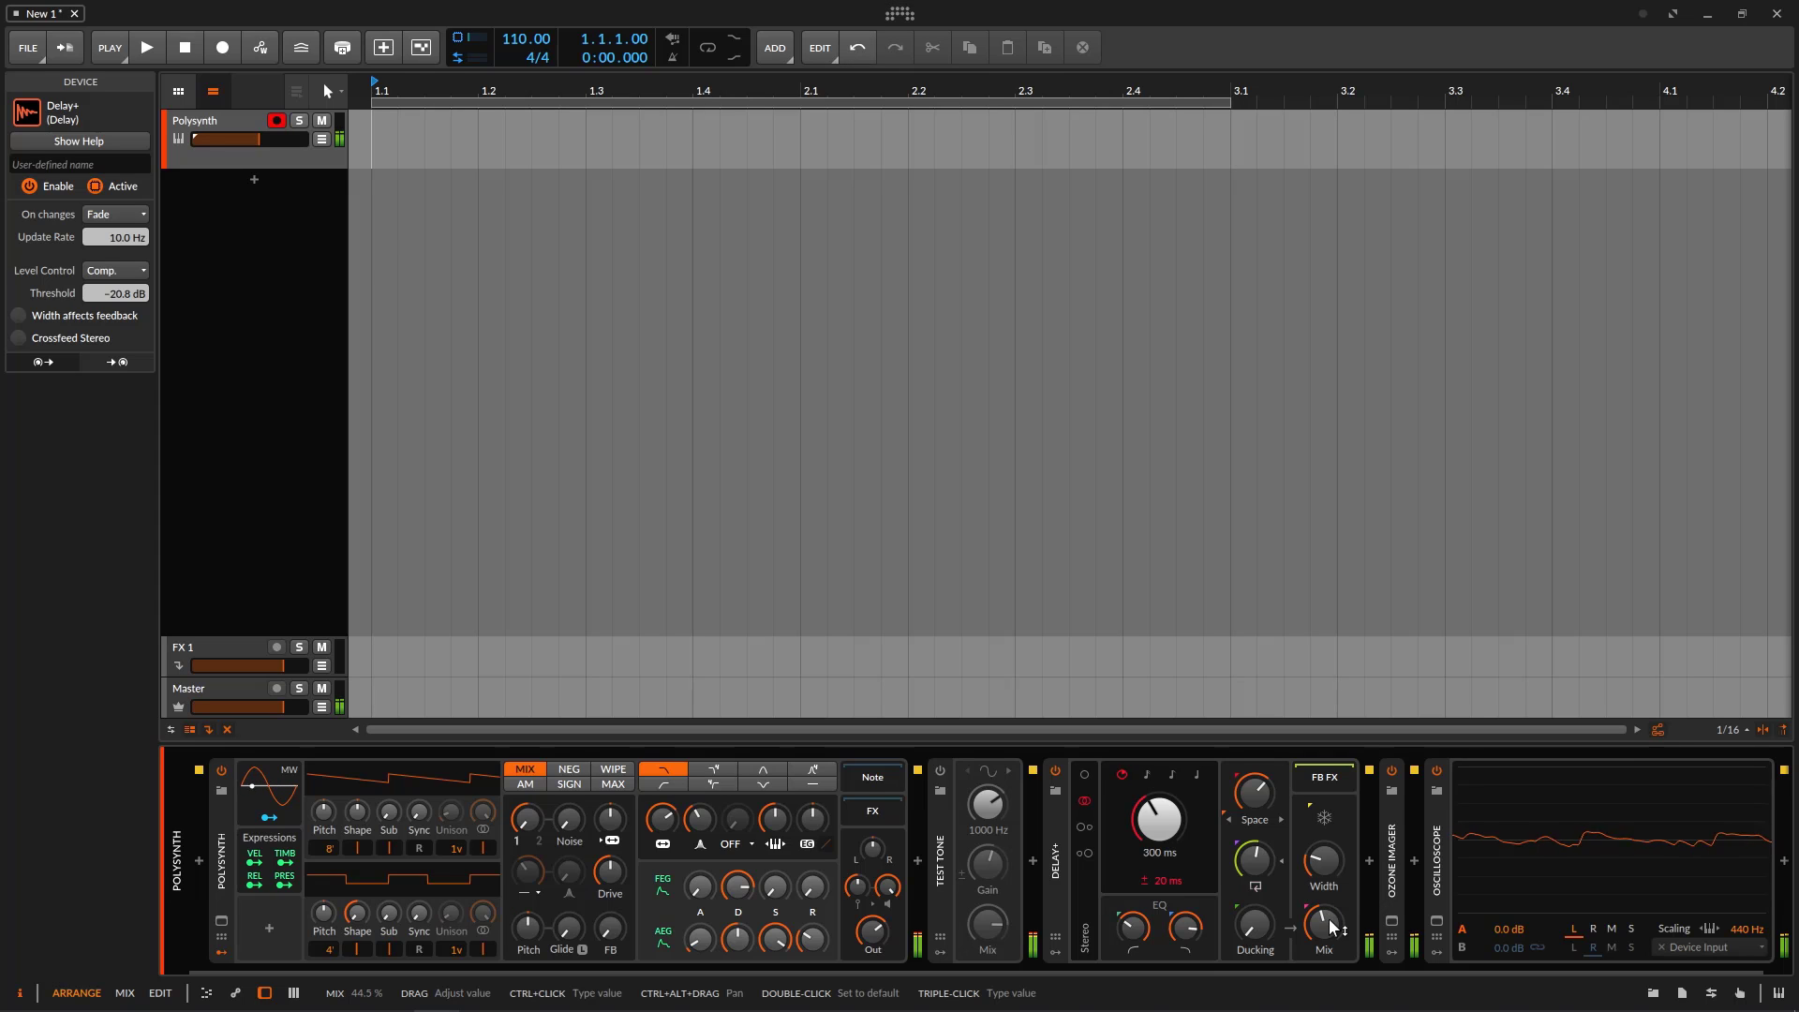